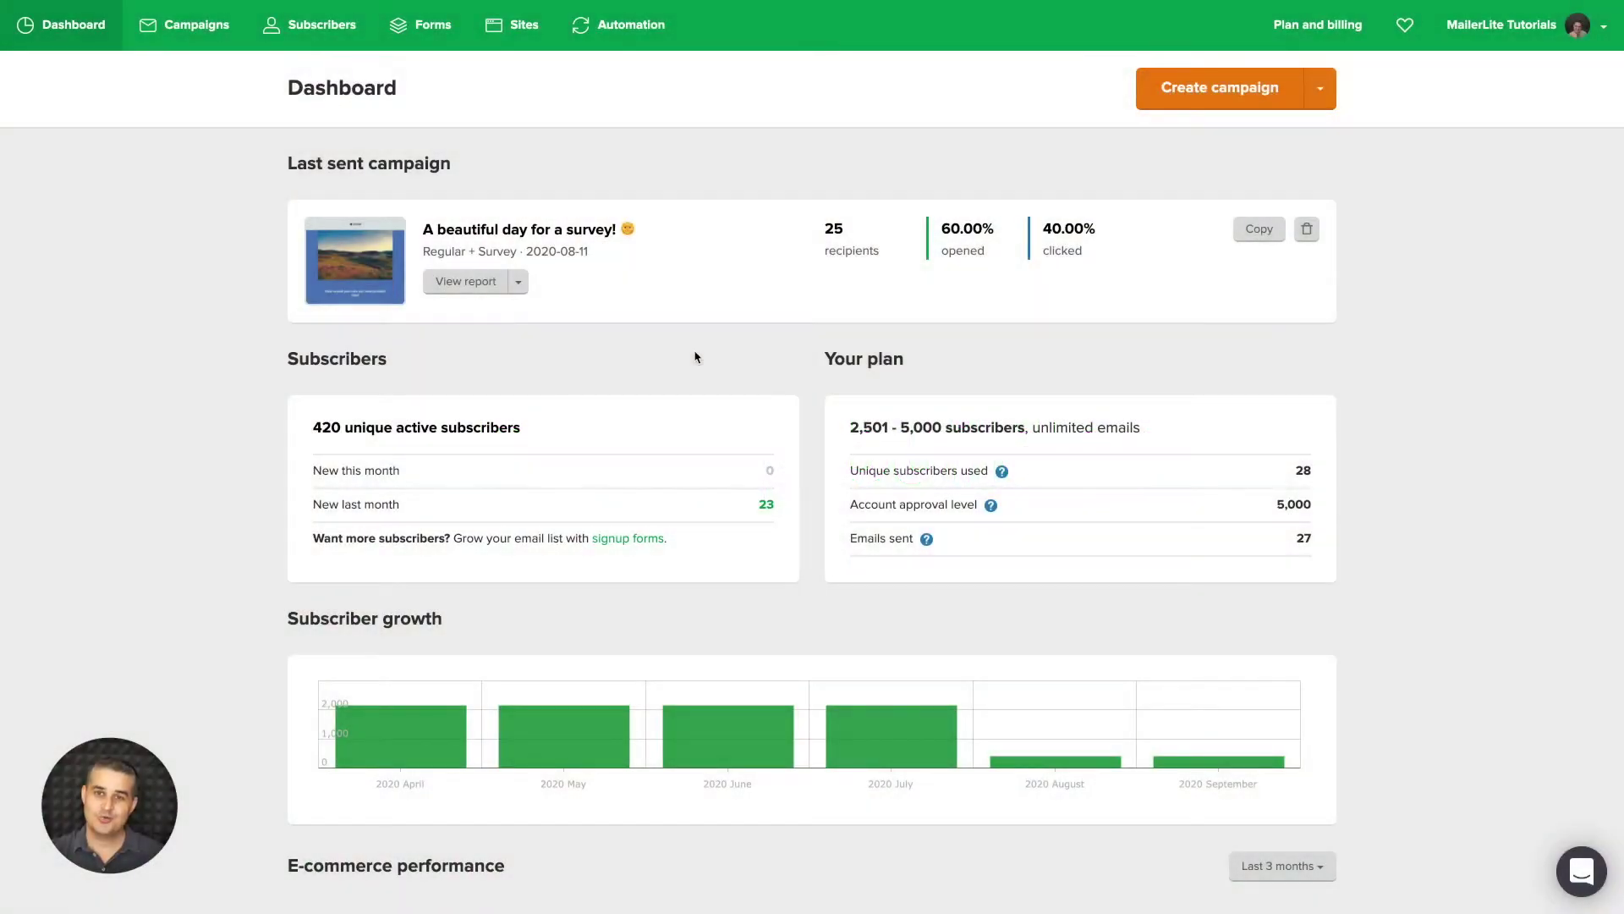
Step: Create a pop-up from the Forms section, name it 'Builder Demo', and save the name
click(429, 34)
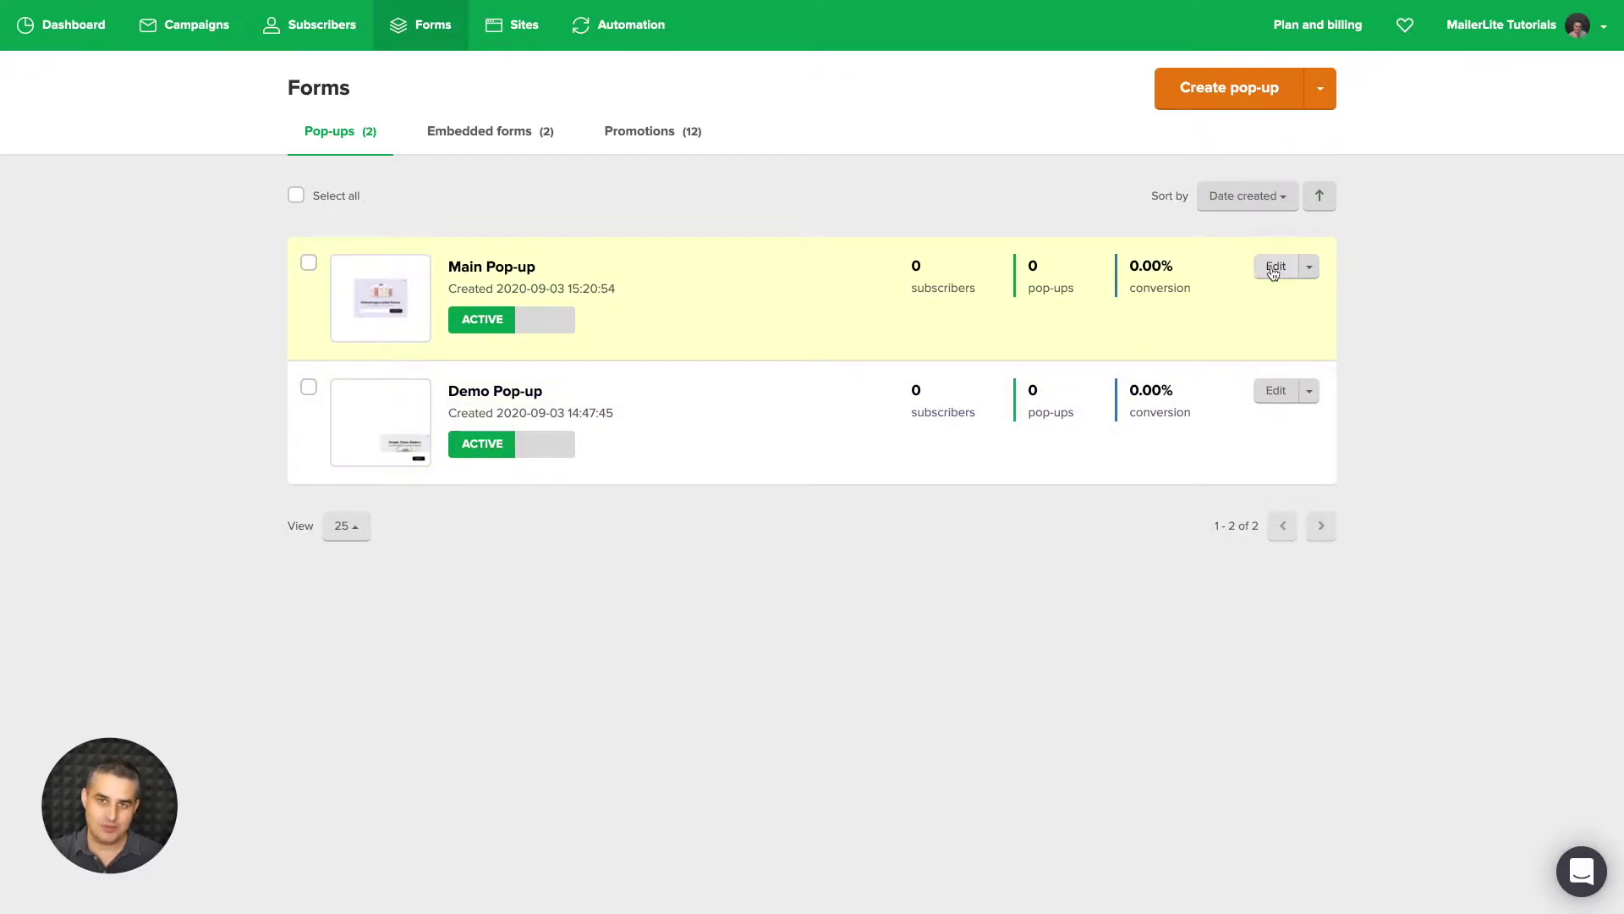
click(1230, 88)
click(635, 215)
text(Builder Demo)
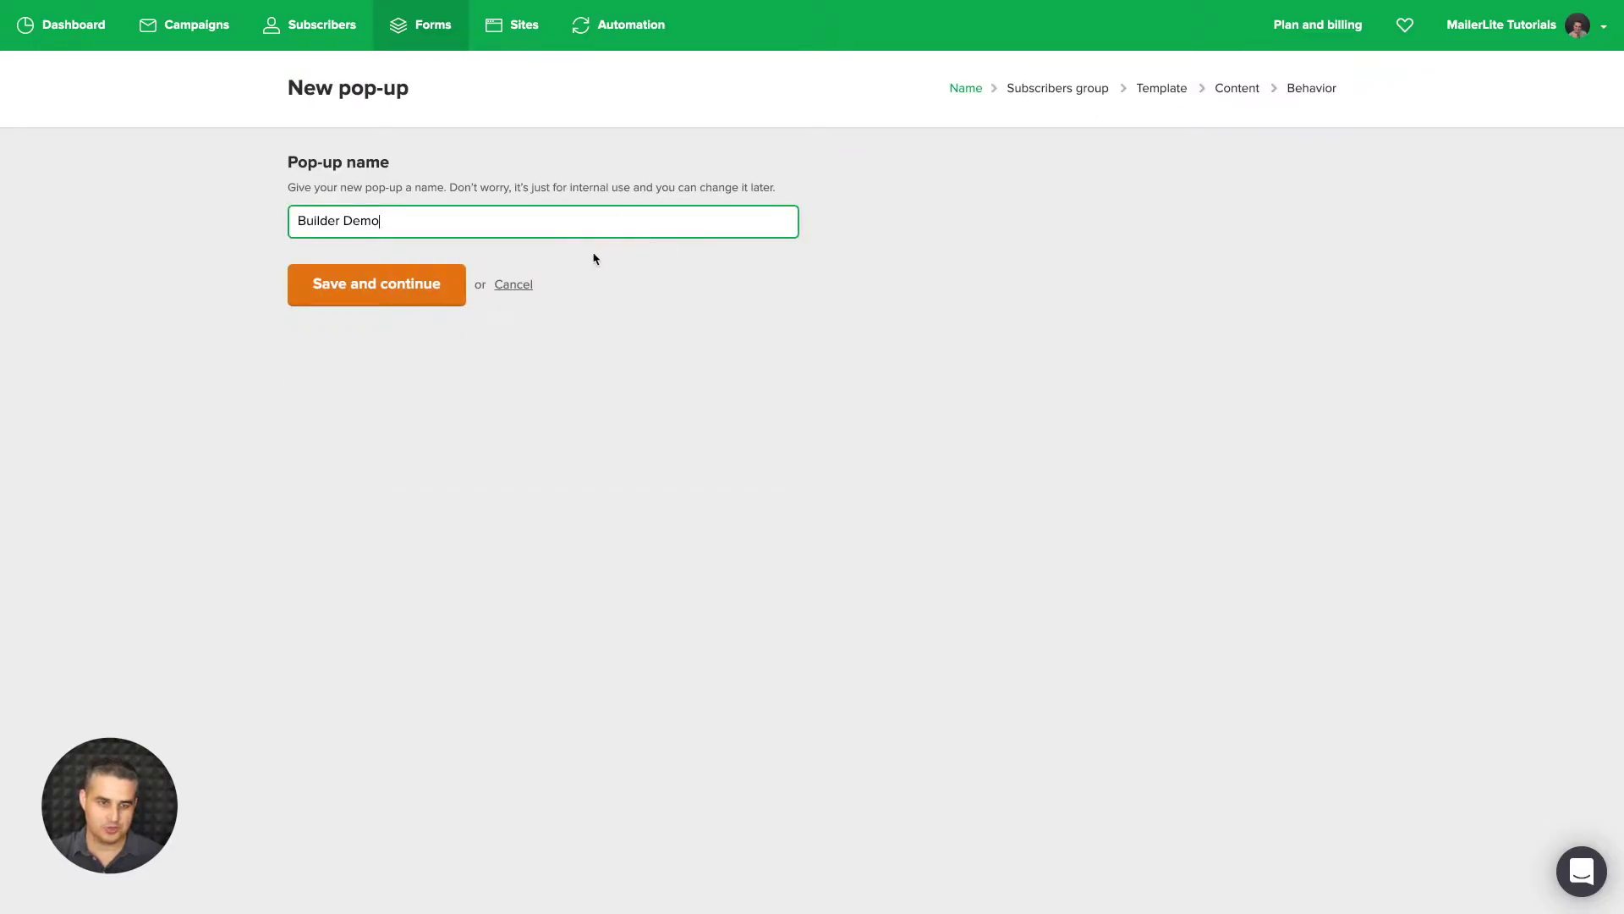
click(369, 290)
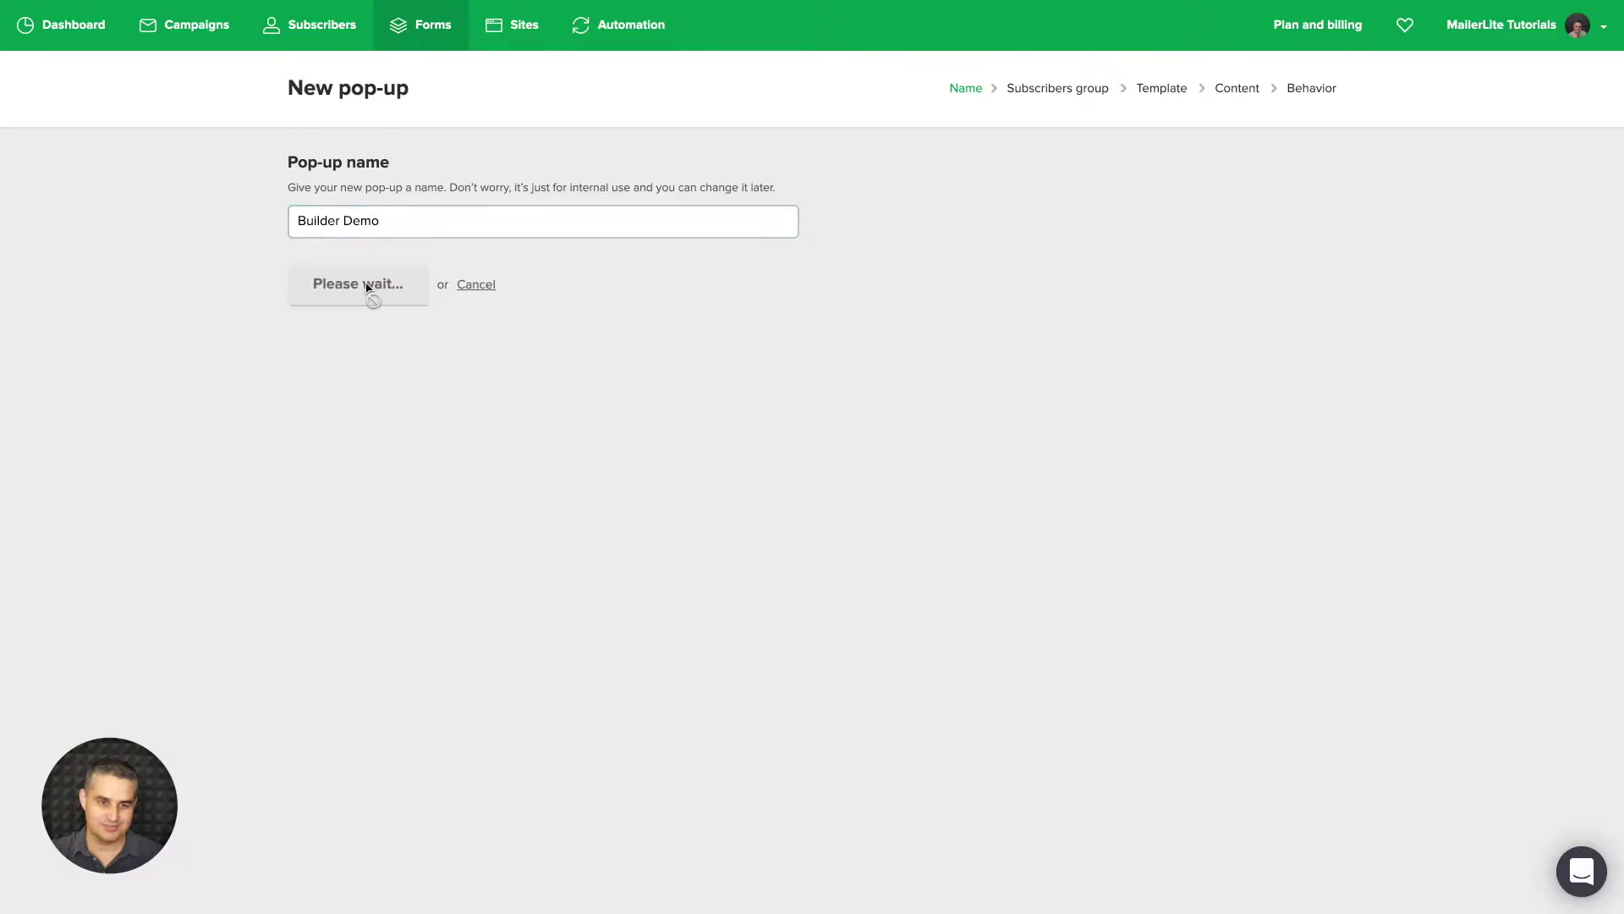
Step: Assign the pop-up's subscribers to the Weekly Newsletter group and continue
scroll(369, 290, down, 15)
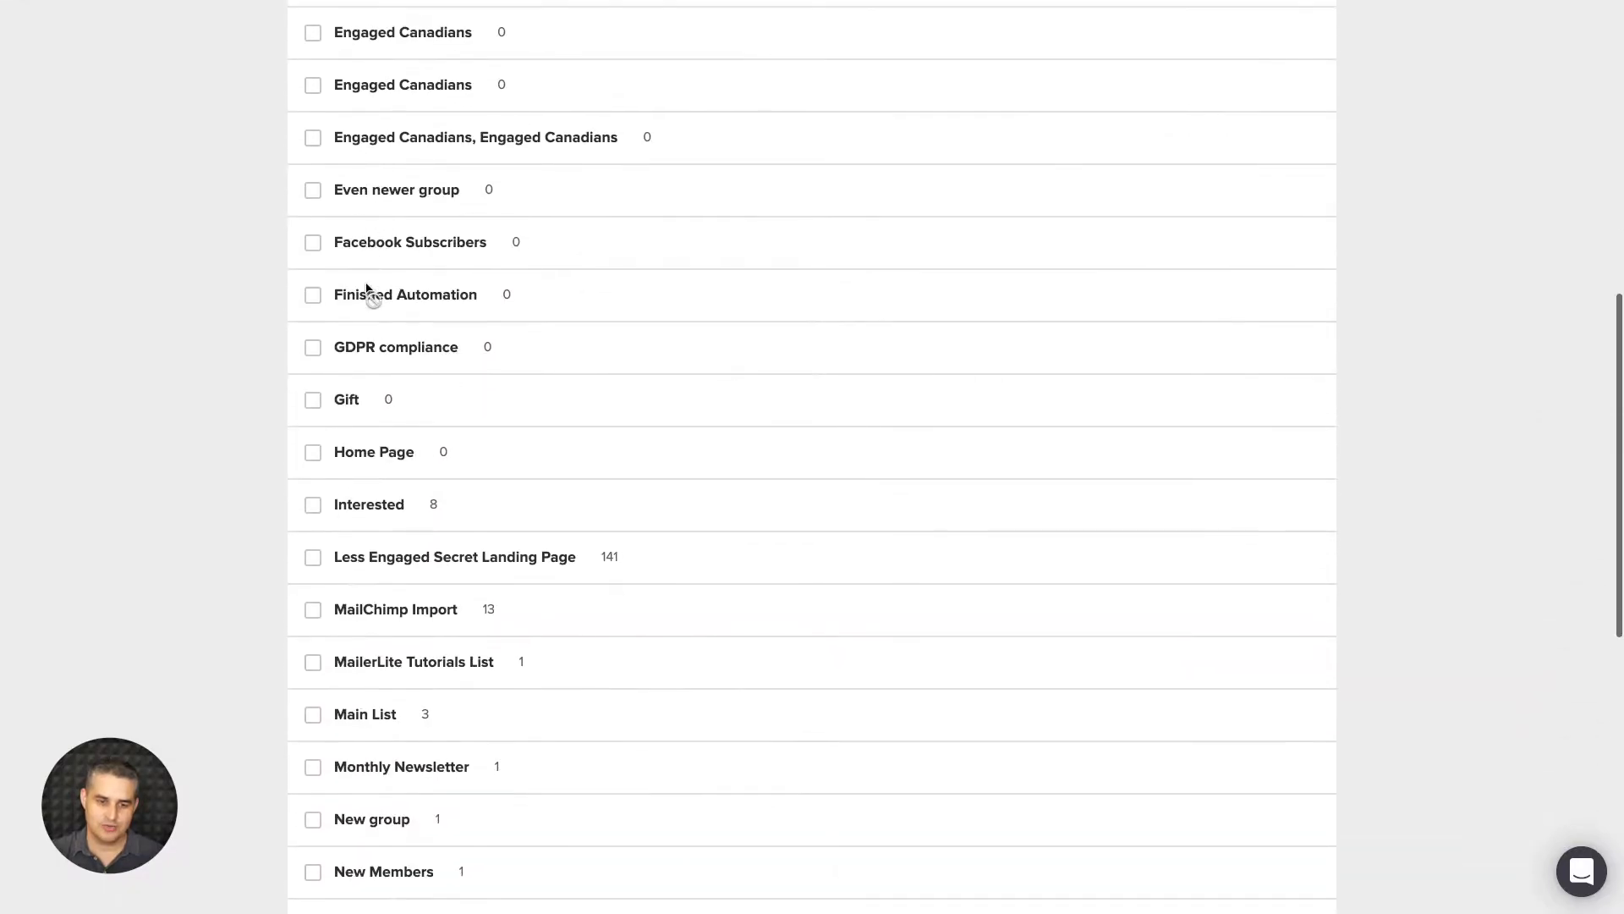
scroll(367, 290, down, 3)
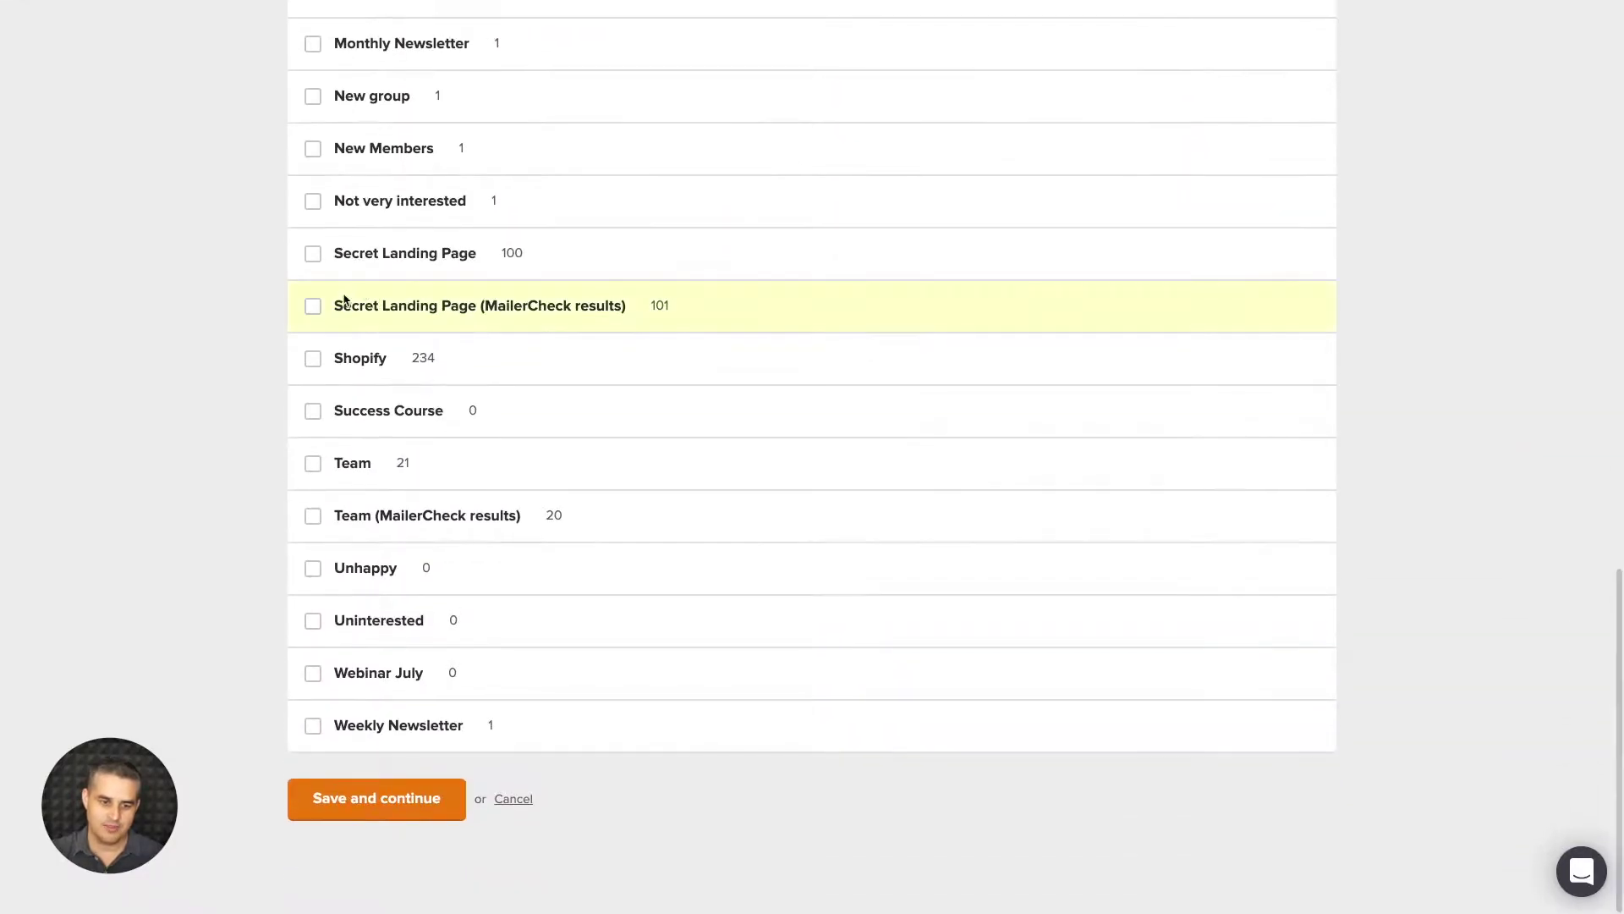
click(313, 729)
click(386, 805)
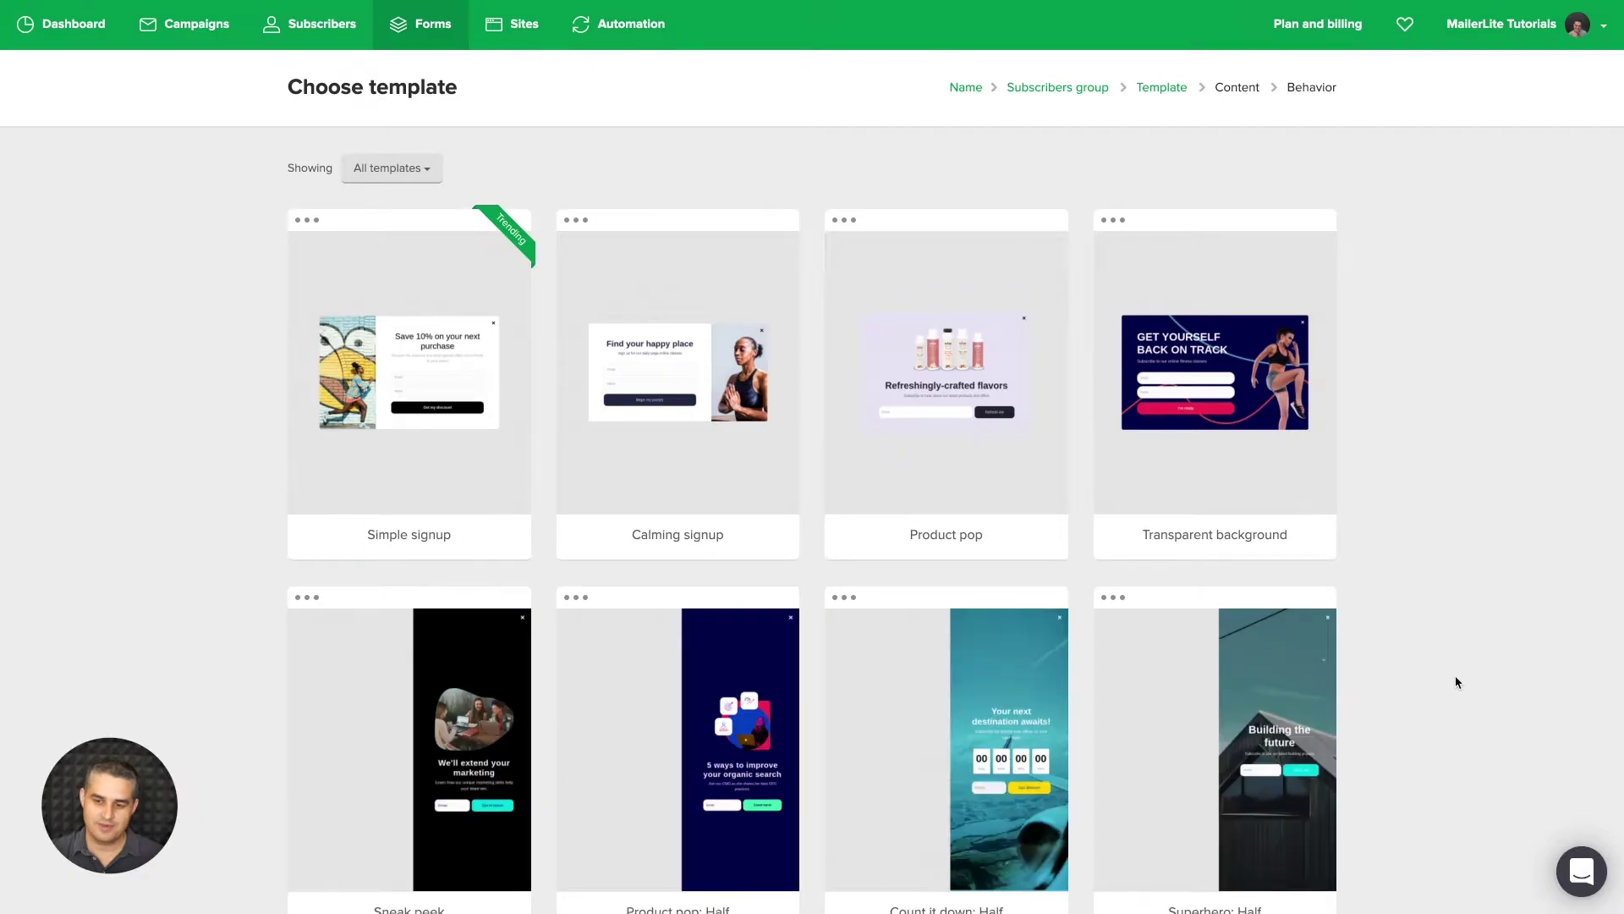
Step: Browse the template type filter and pick the Sneak peek template
scroll(1455, 682, down, 10)
scroll(1455, 682, up, 10)
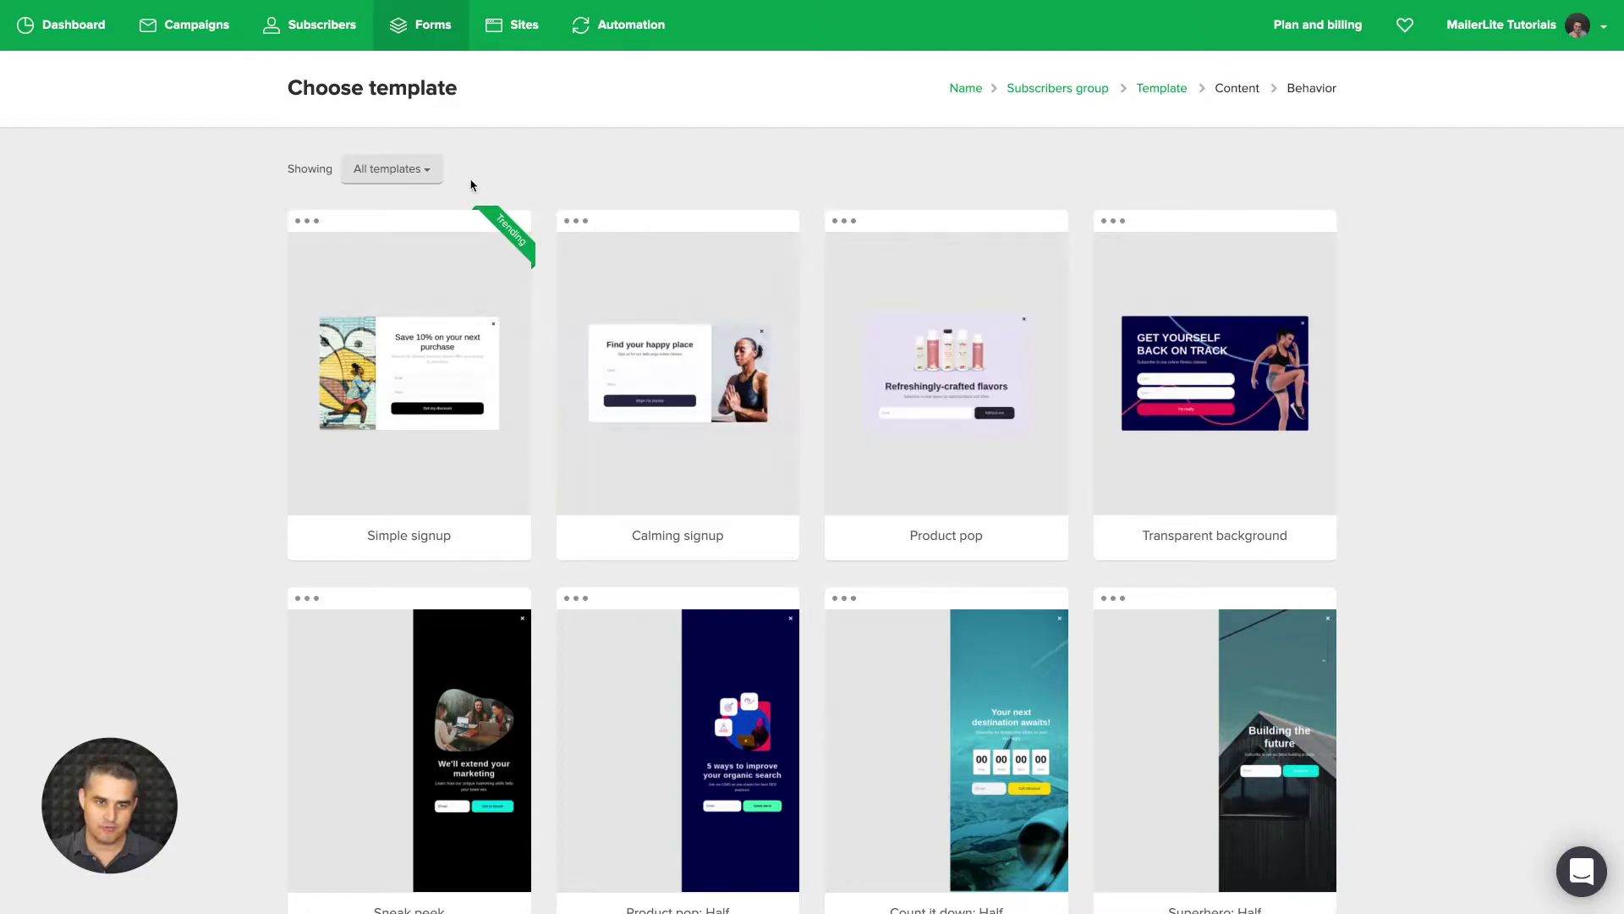
click(411, 169)
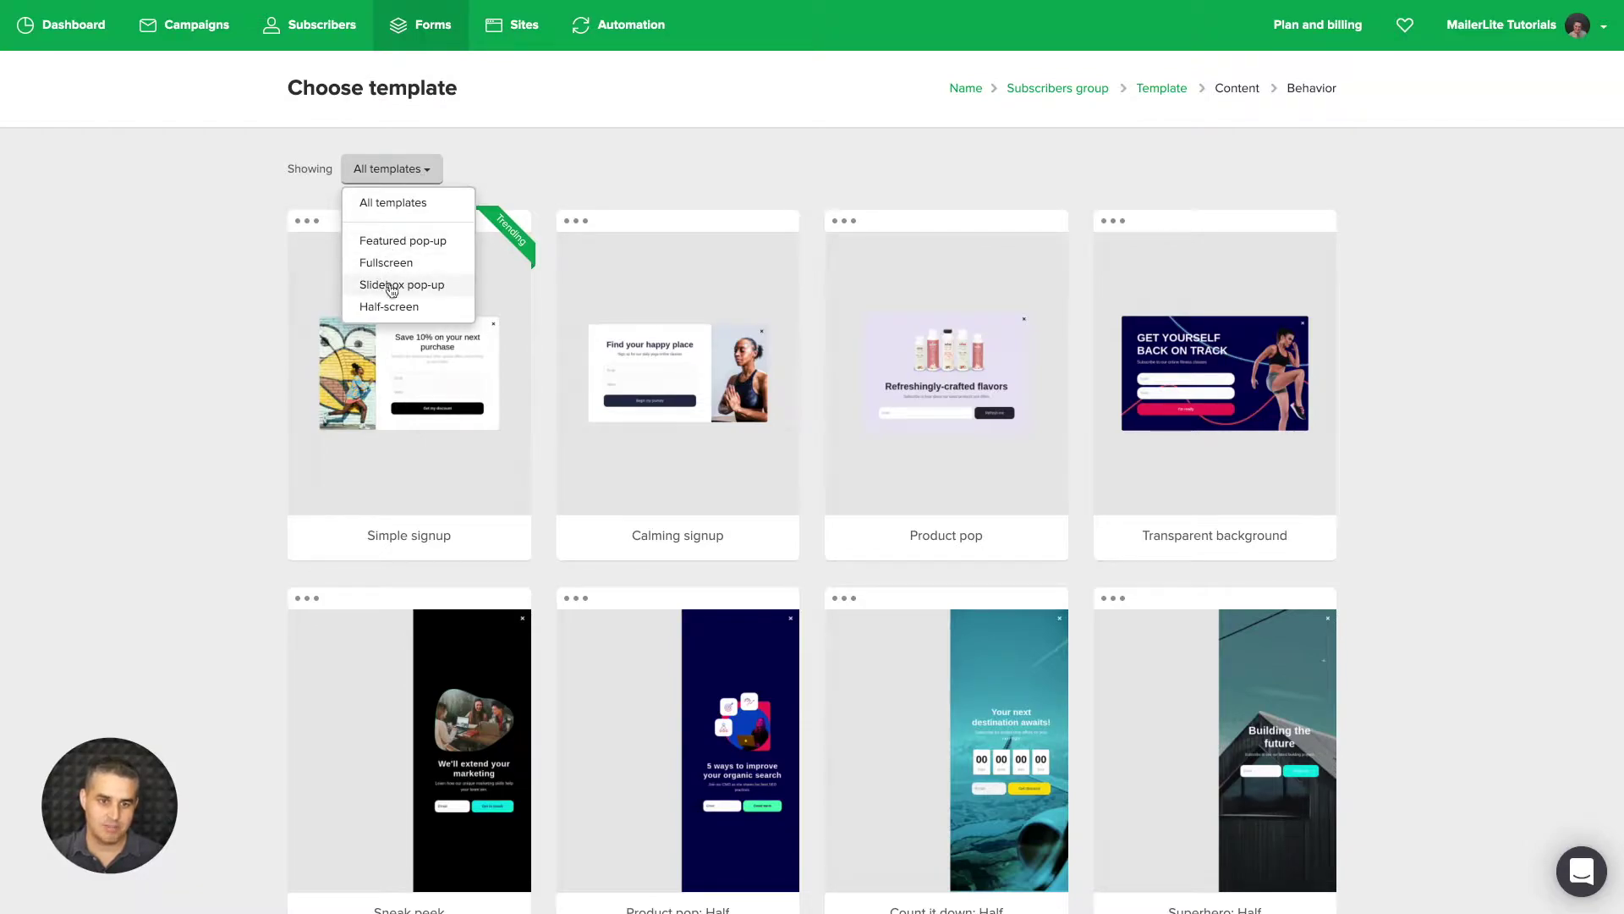
click(212, 353)
scroll(791, 461, down, 3)
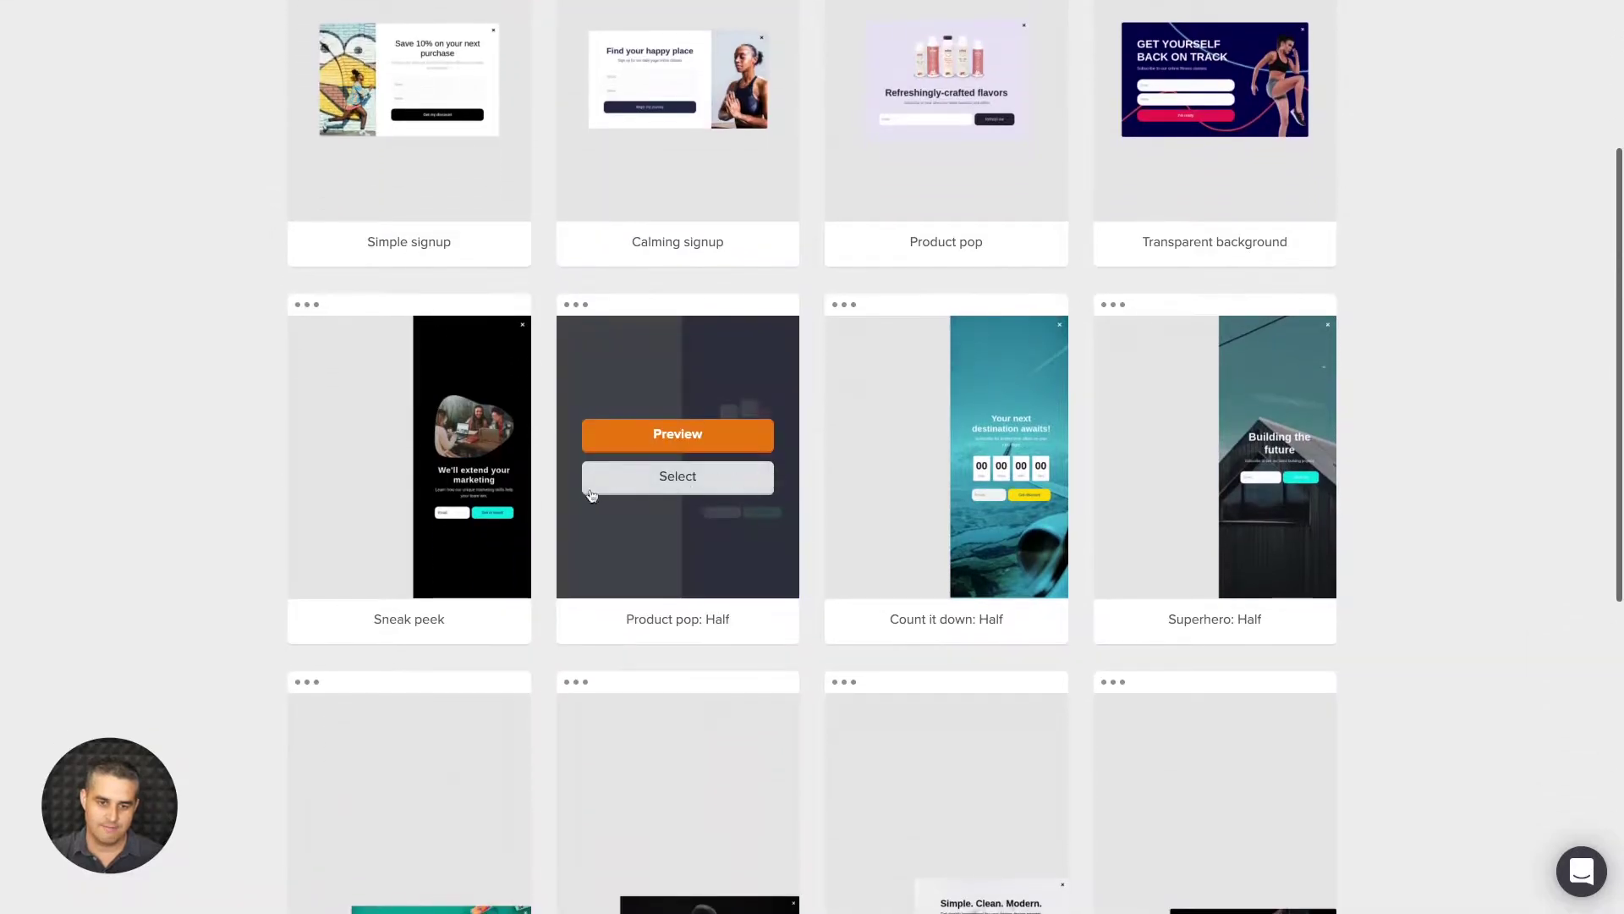
click(437, 483)
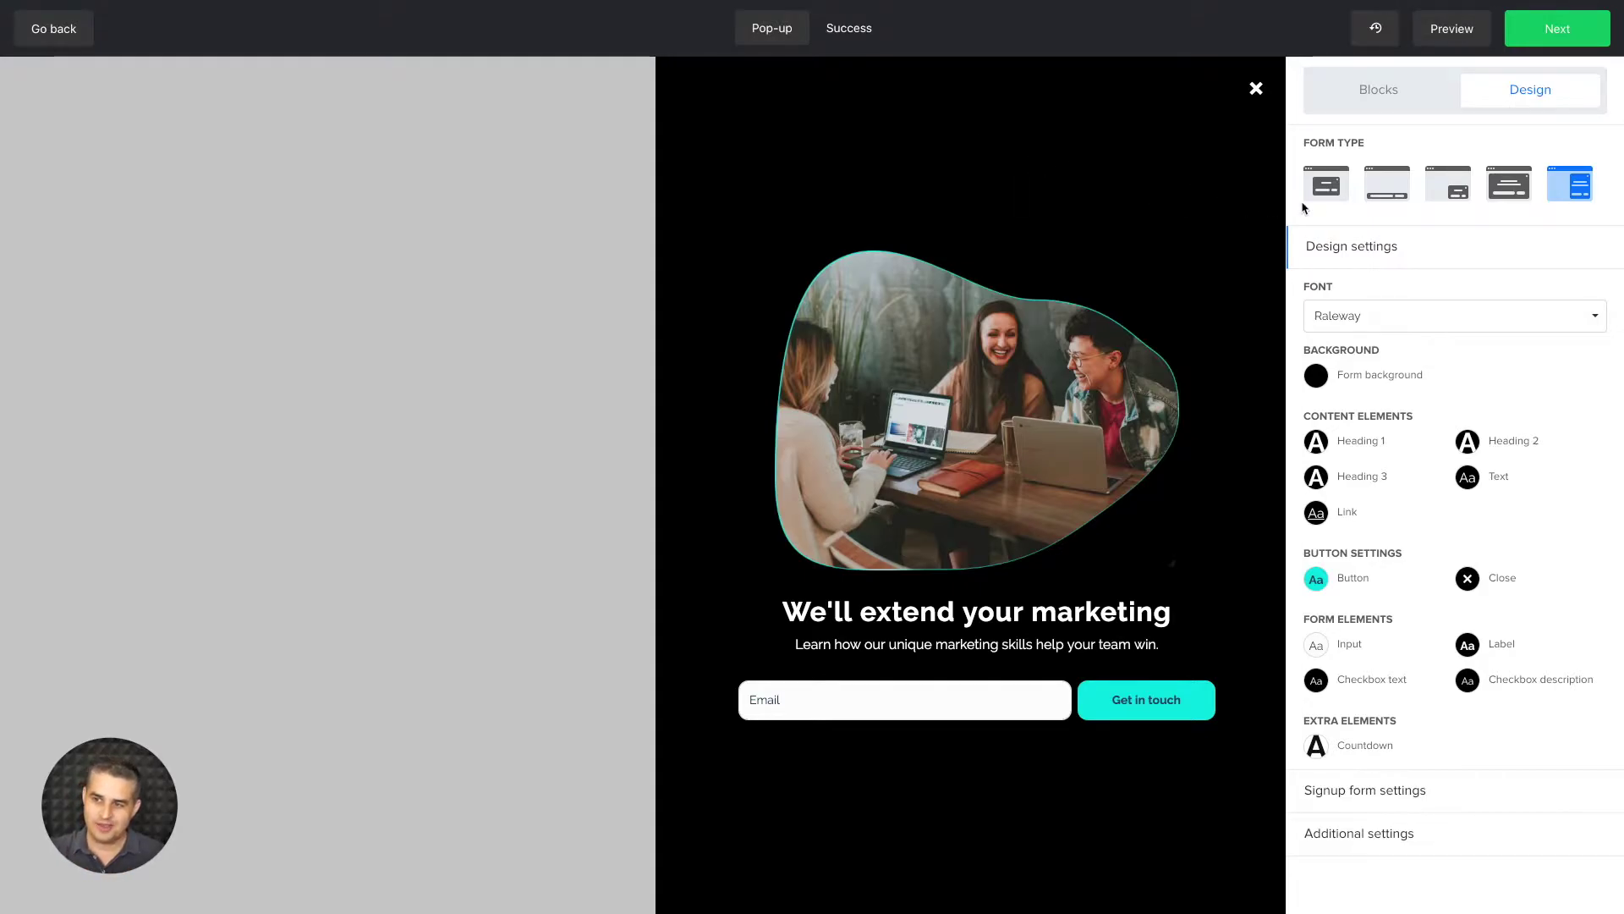
Step: Try the full-screen, slidebox, bar and centred pop-up form types
click(1507, 188)
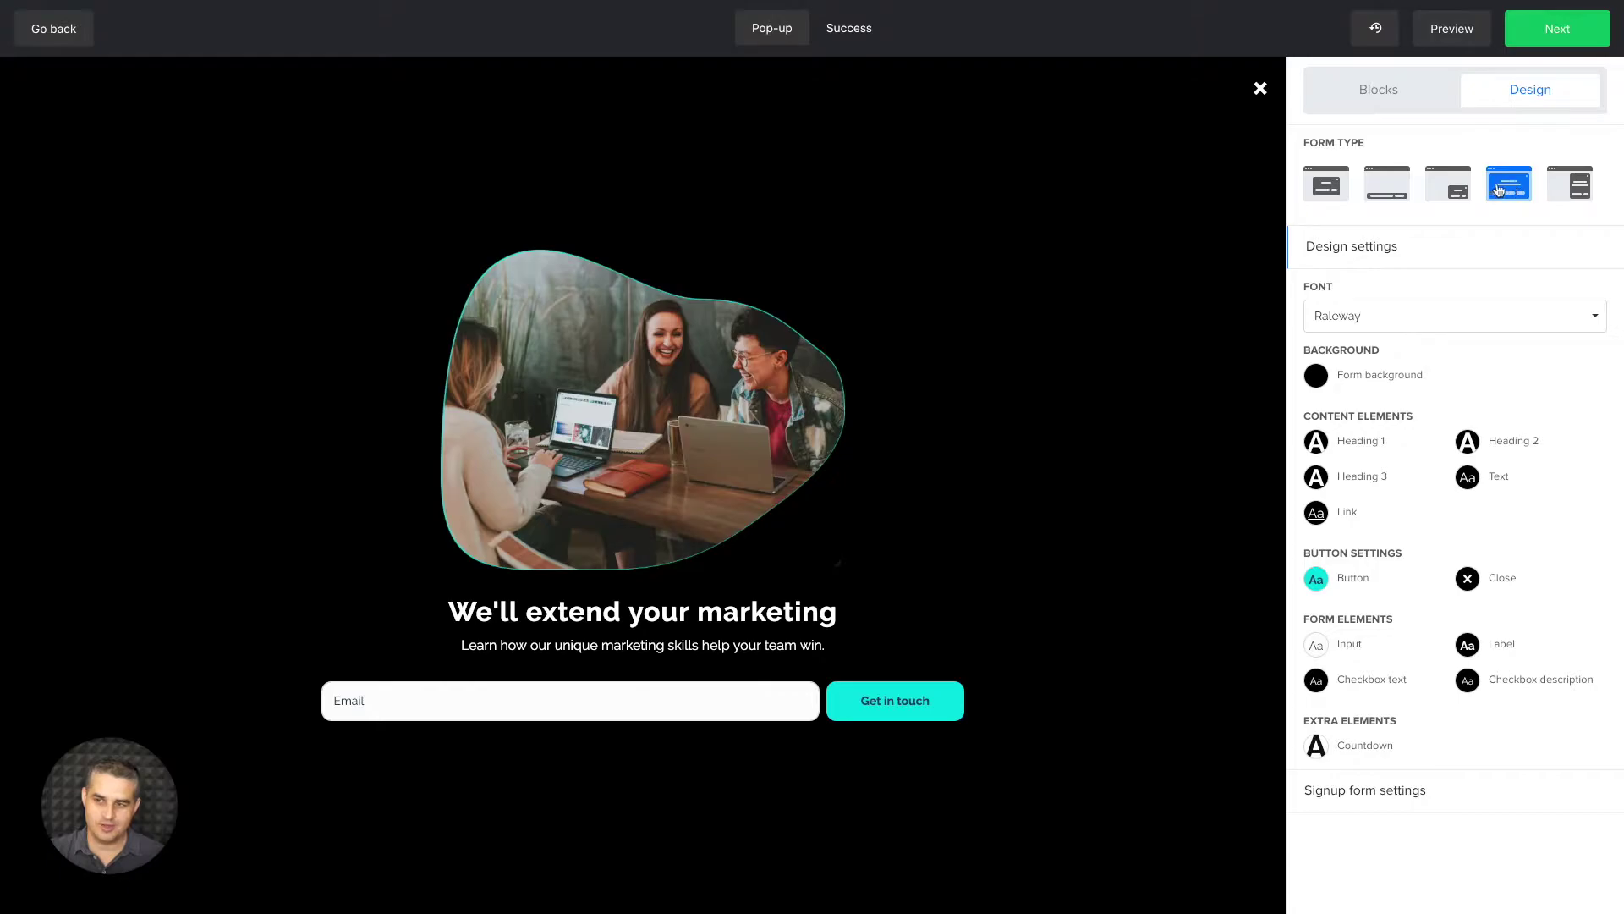
click(1447, 191)
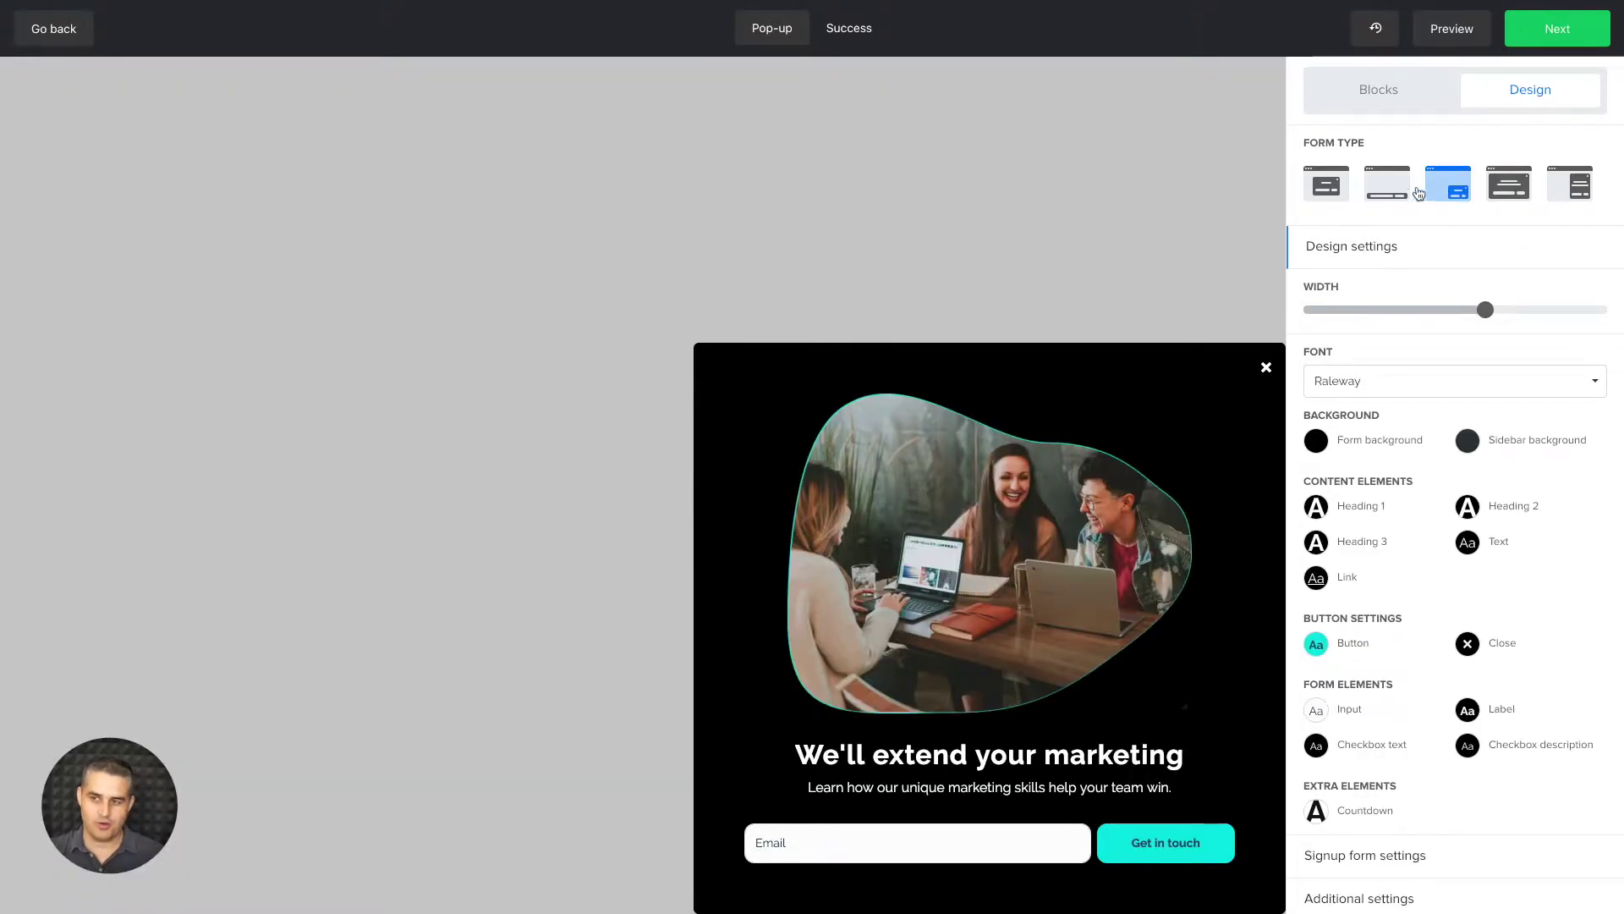
click(1398, 193)
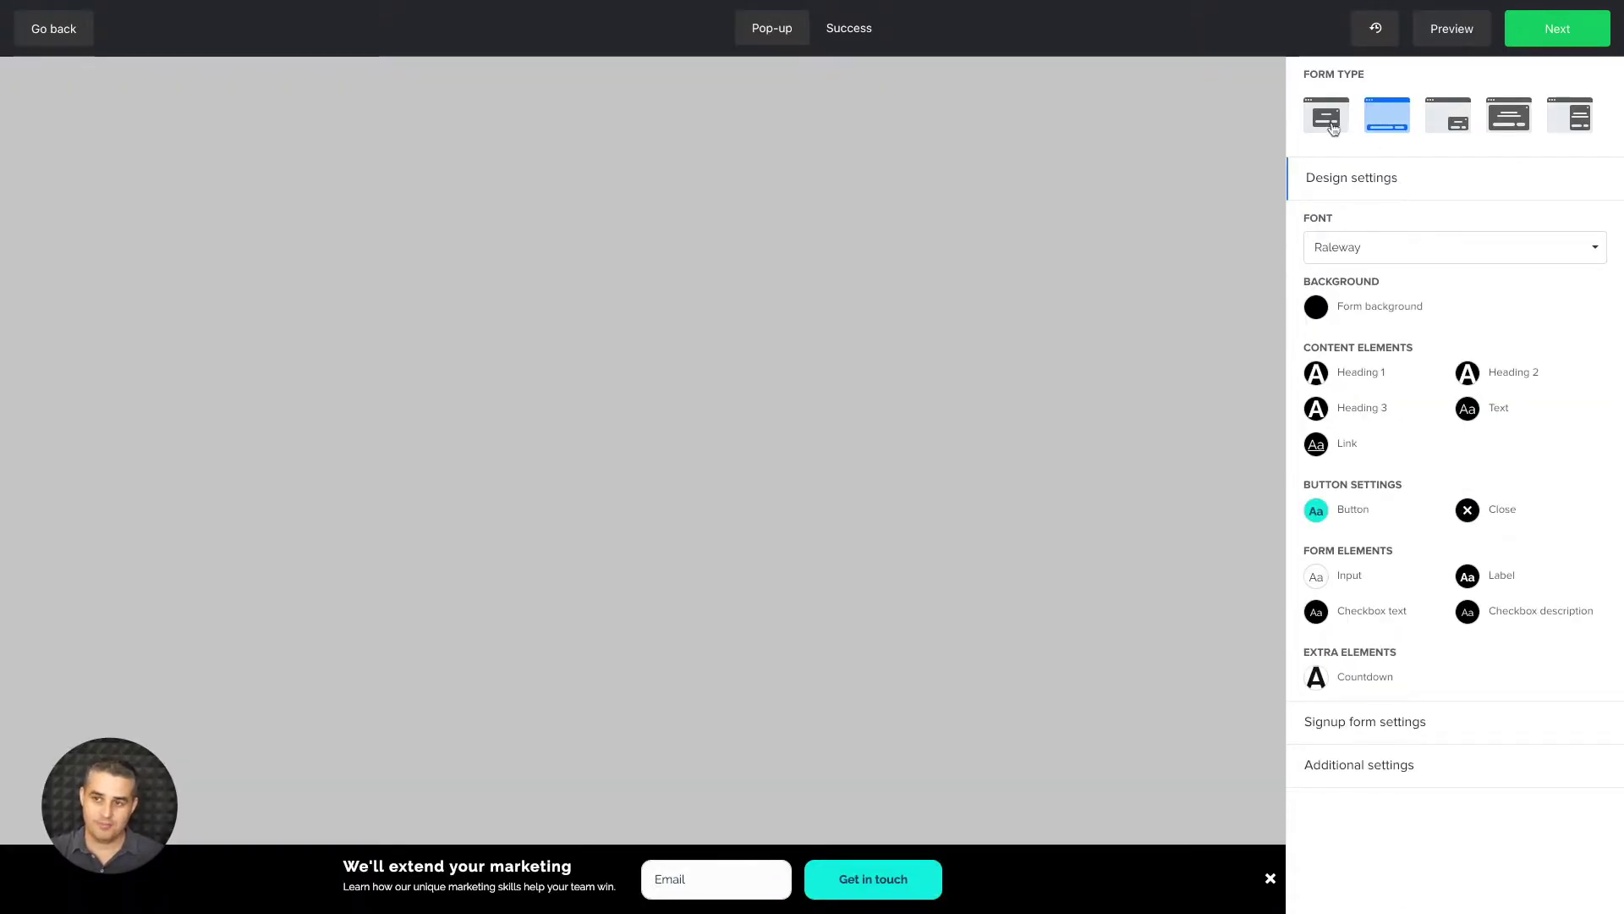
click(1335, 129)
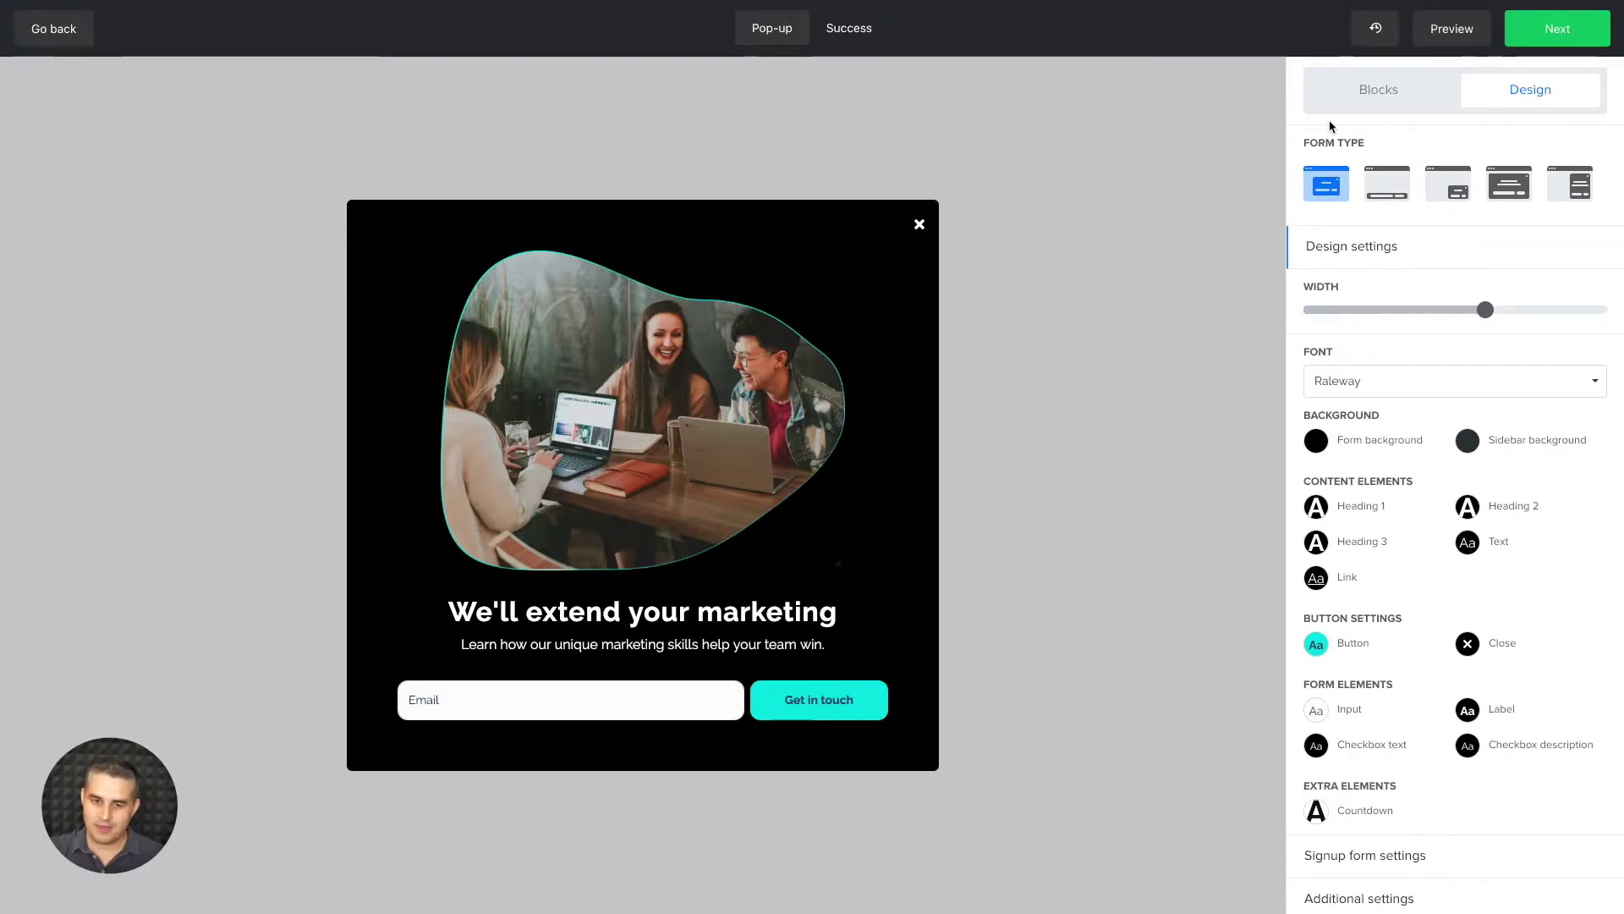
Step: Try a top bar, left slidebox and right half-screen layout, ending on the centred pop-up
click(1383, 185)
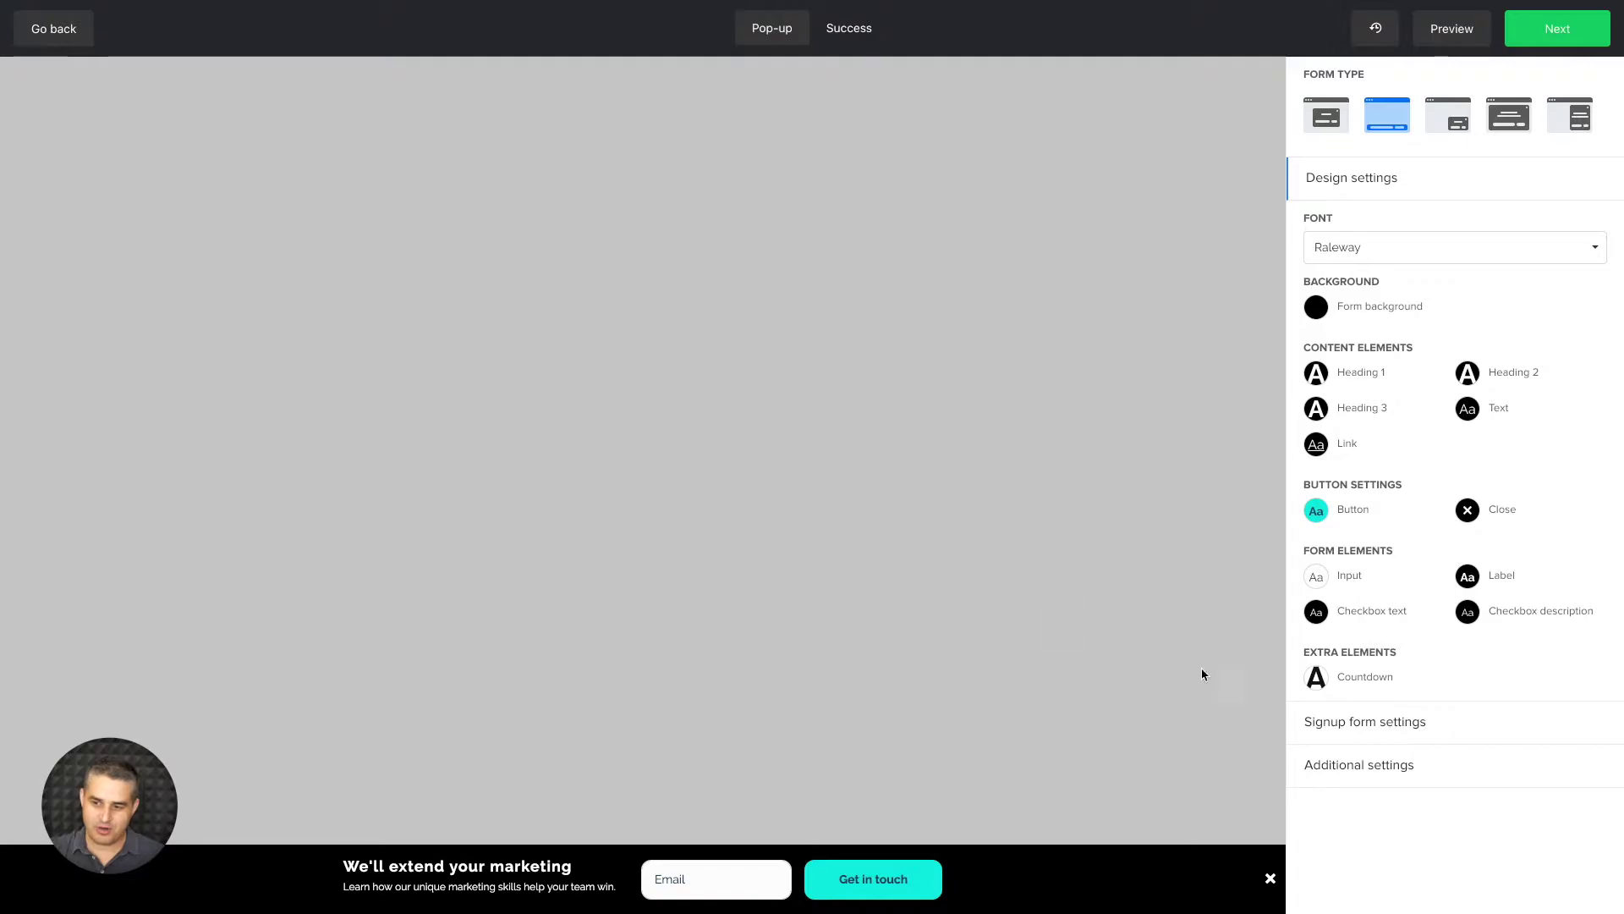
click(1387, 770)
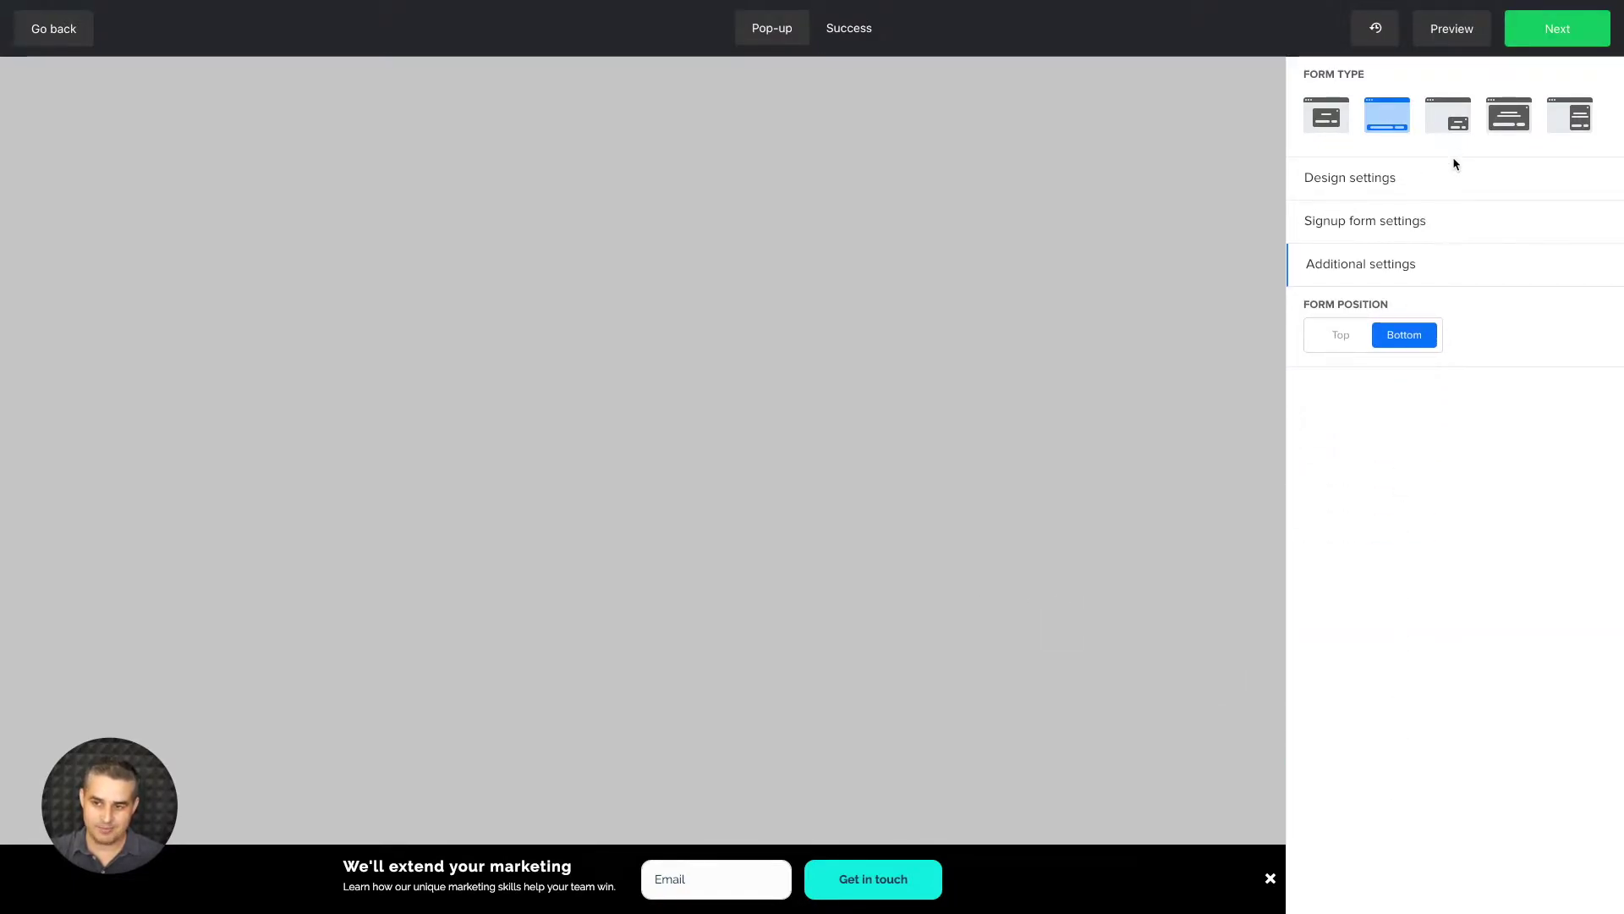
click(1345, 338)
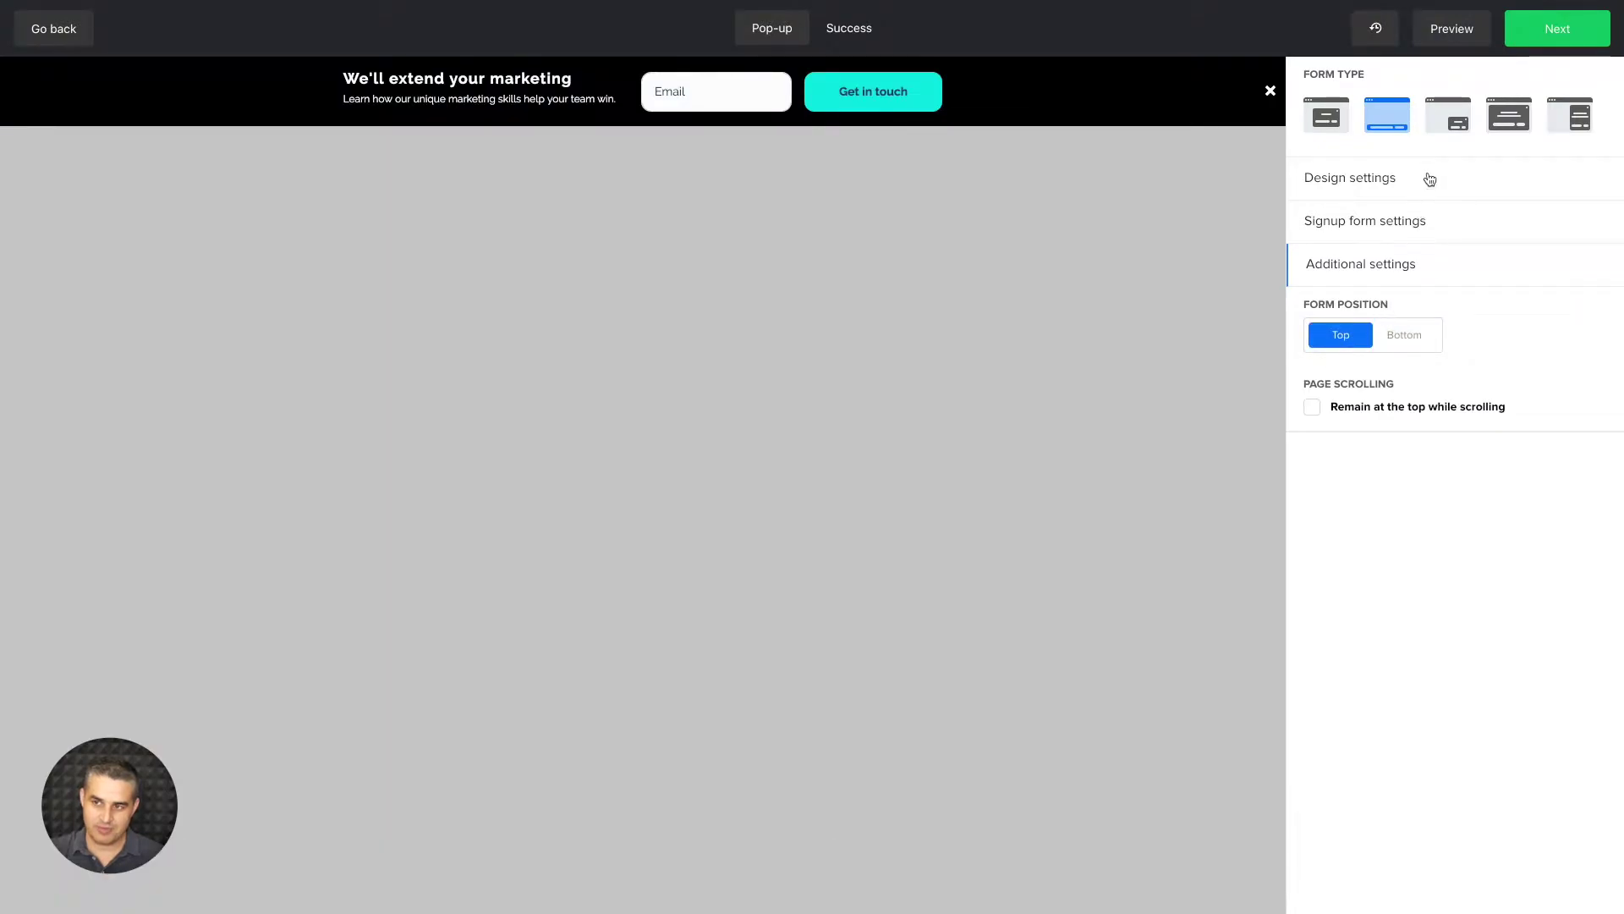
click(1448, 119)
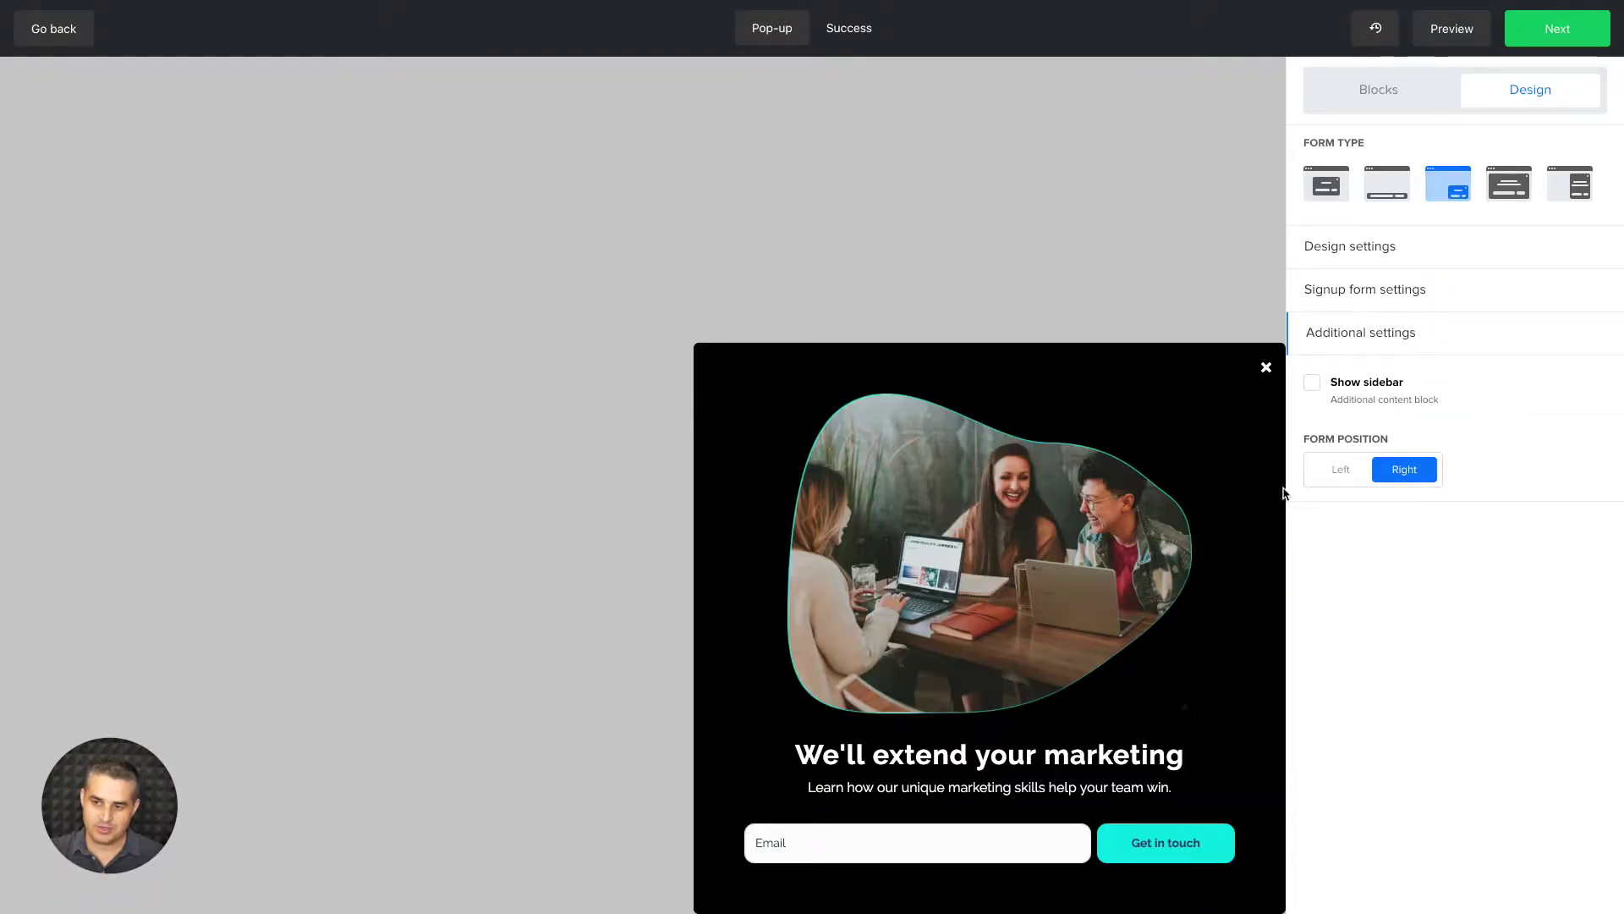
click(1337, 472)
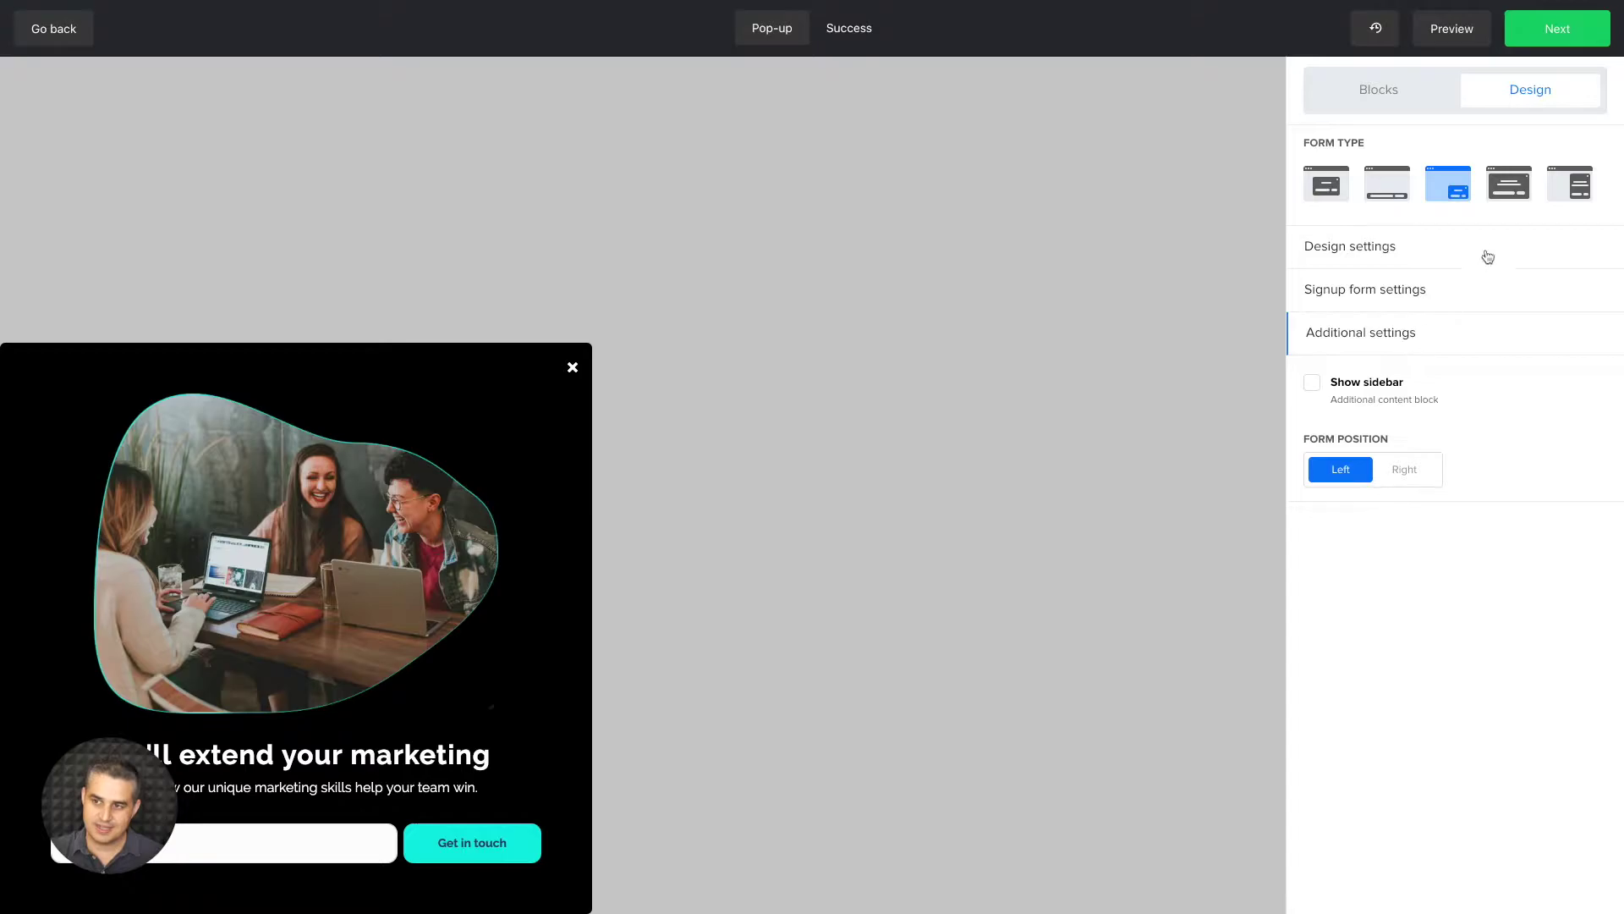
click(1570, 203)
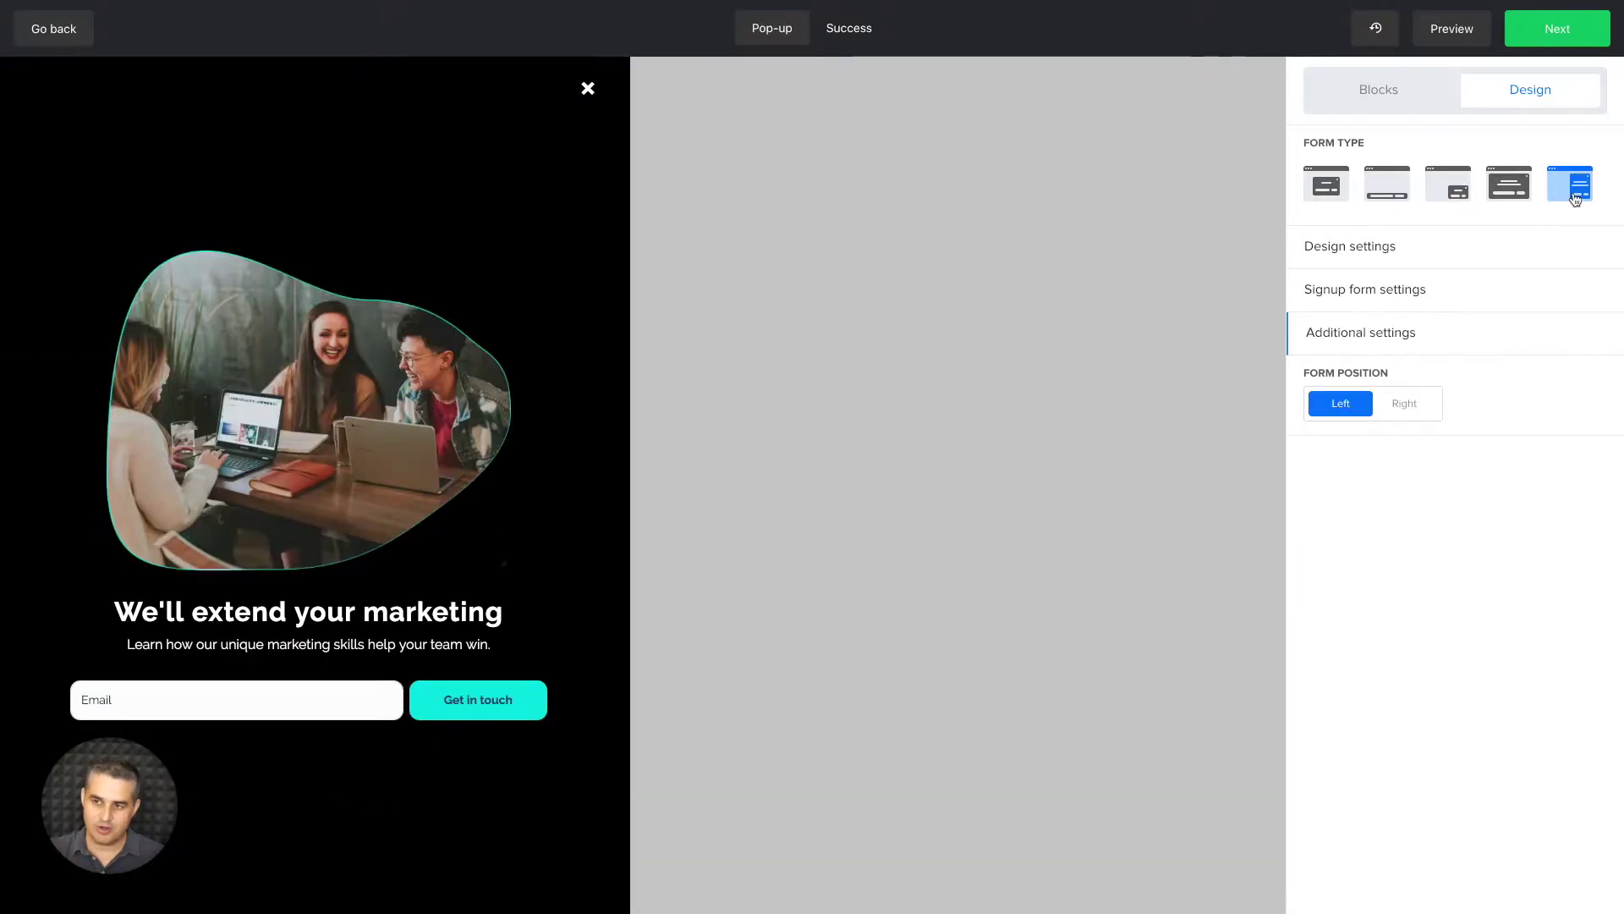
click(1404, 403)
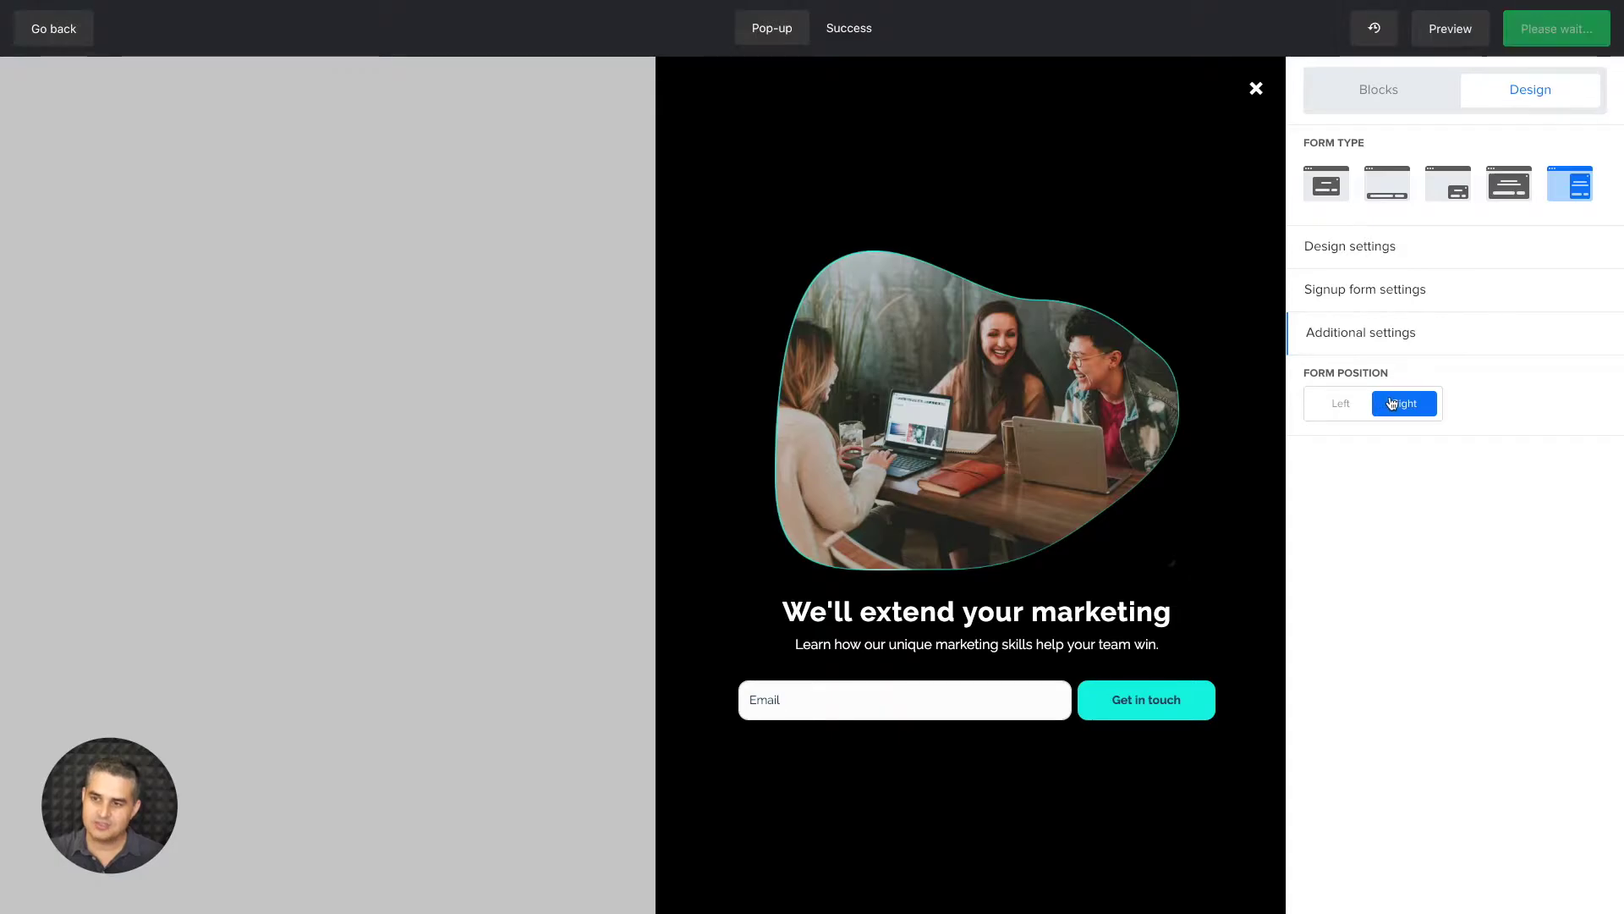
click(1336, 192)
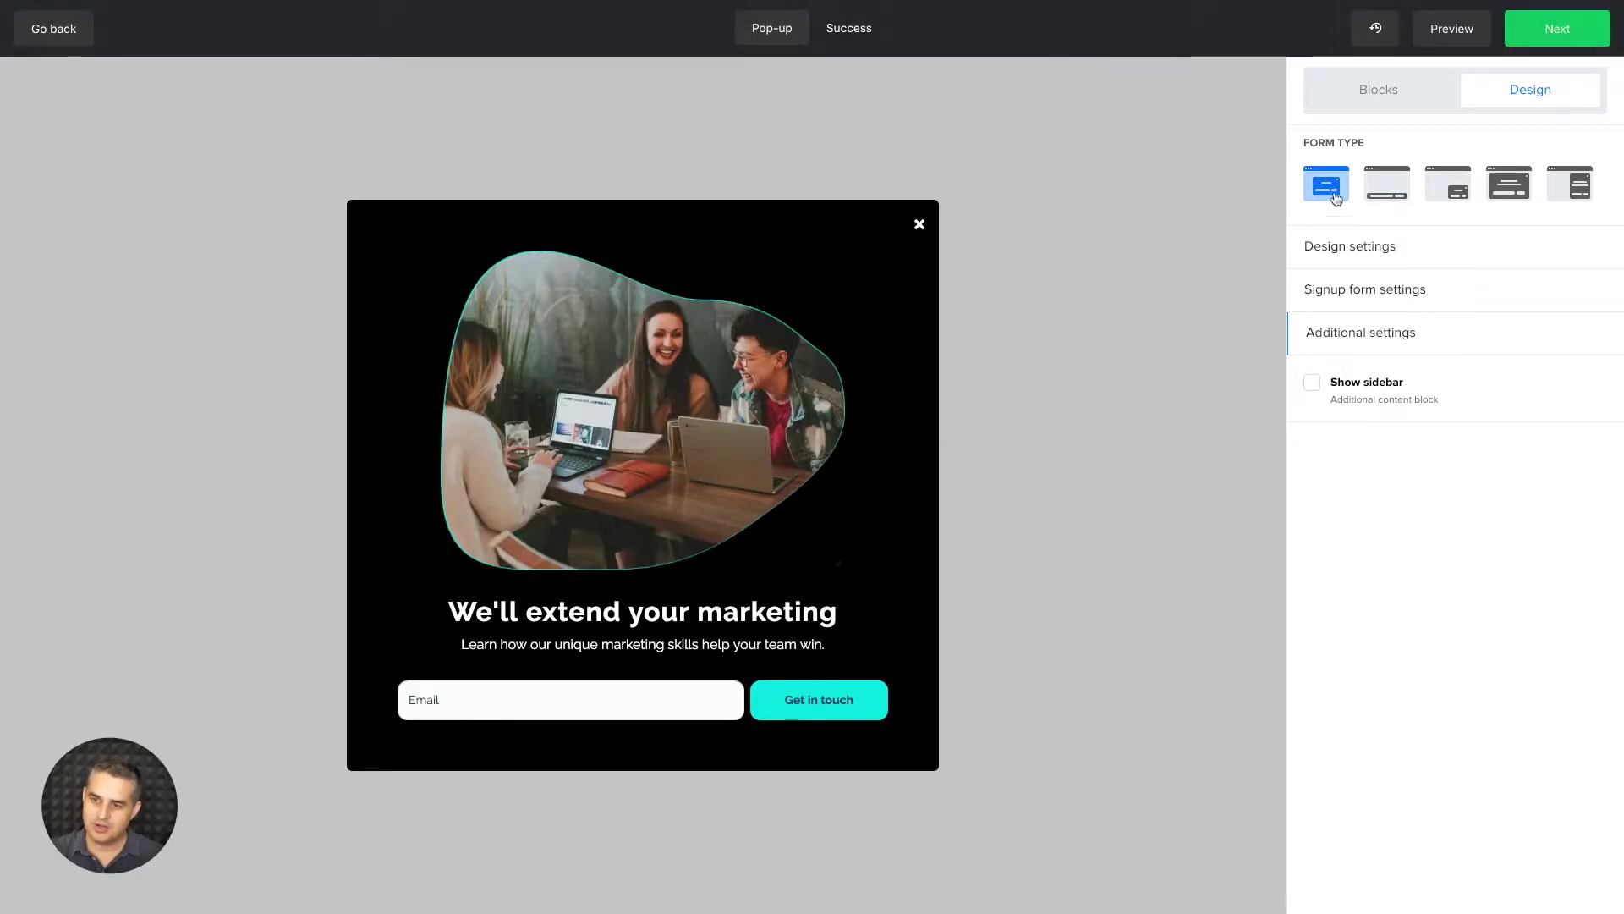
Step: Try the sidebar at the top and left, remove it, and show the design settings
click(1314, 386)
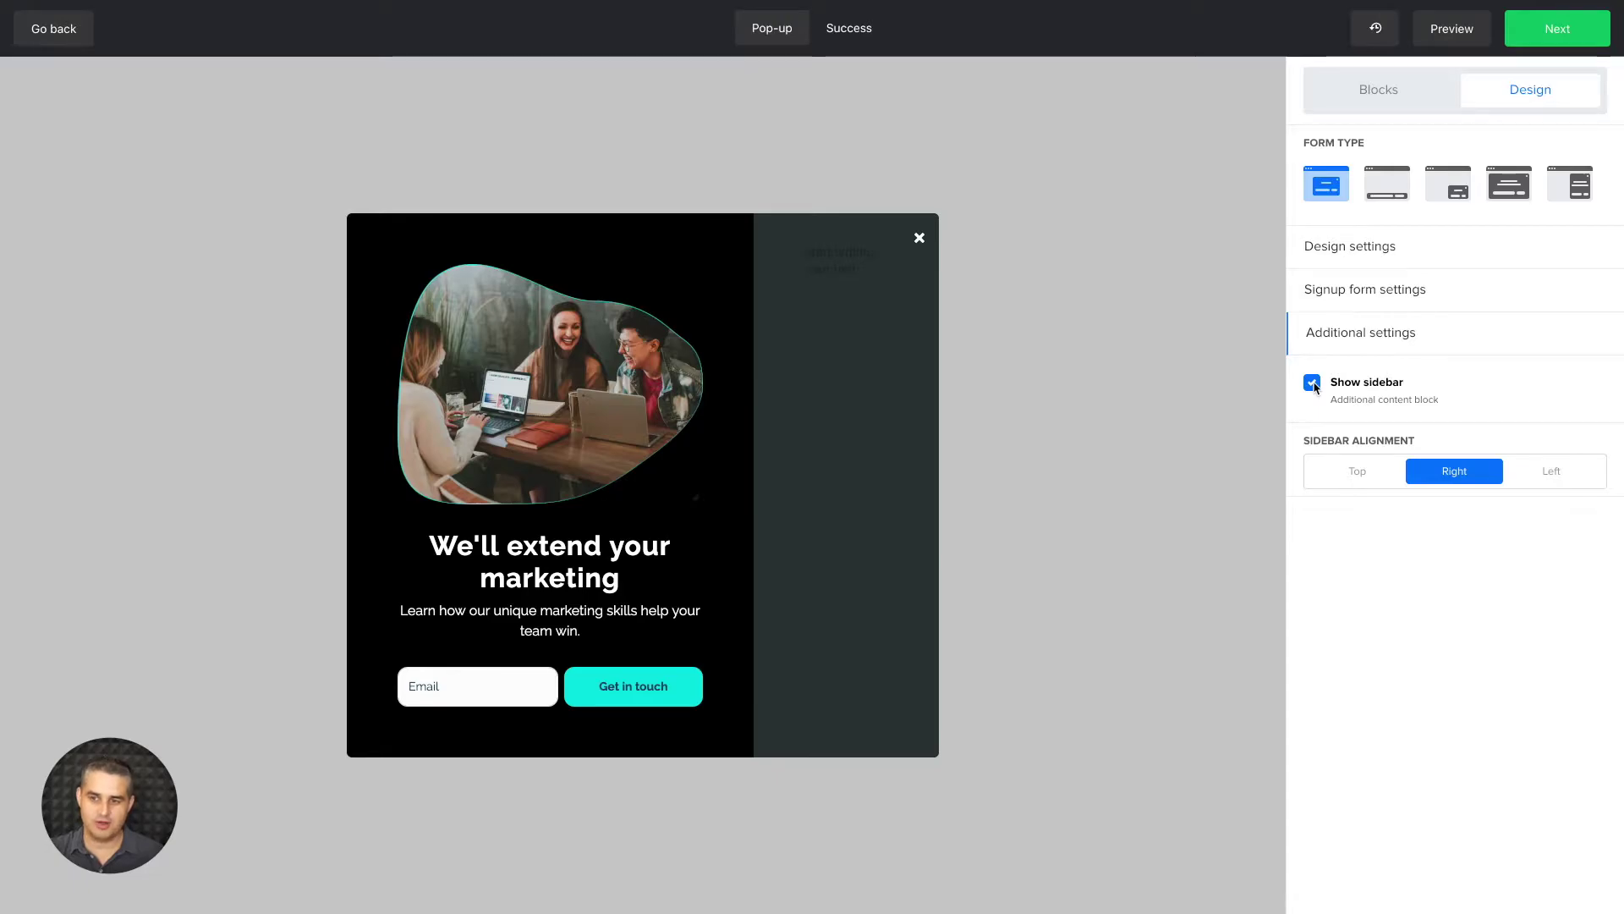
click(1343, 471)
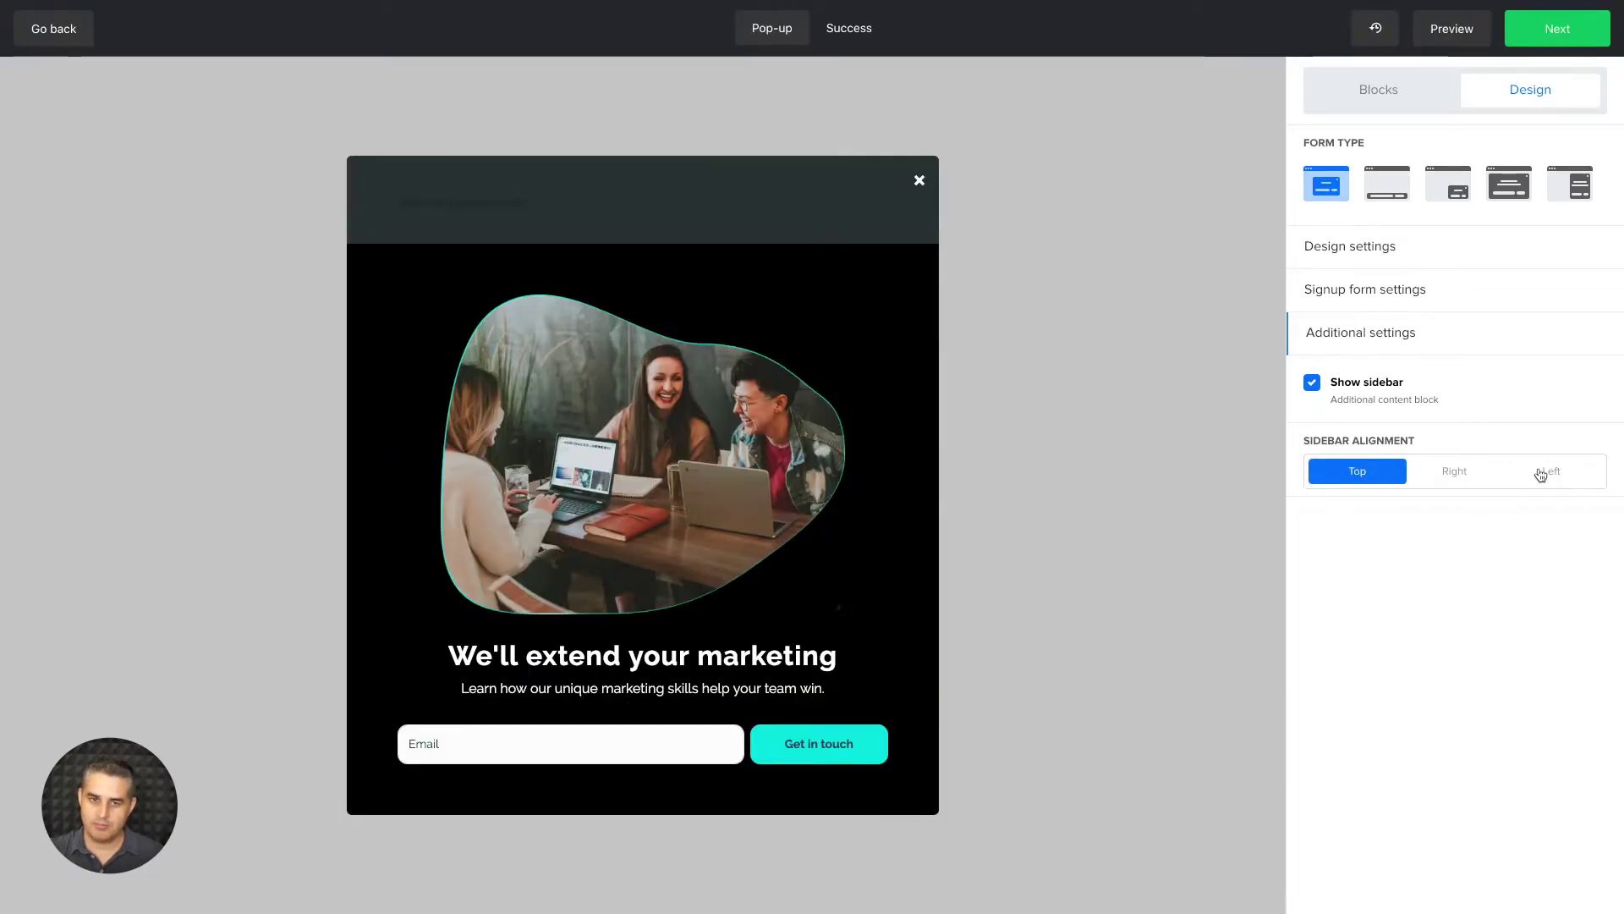
click(1541, 475)
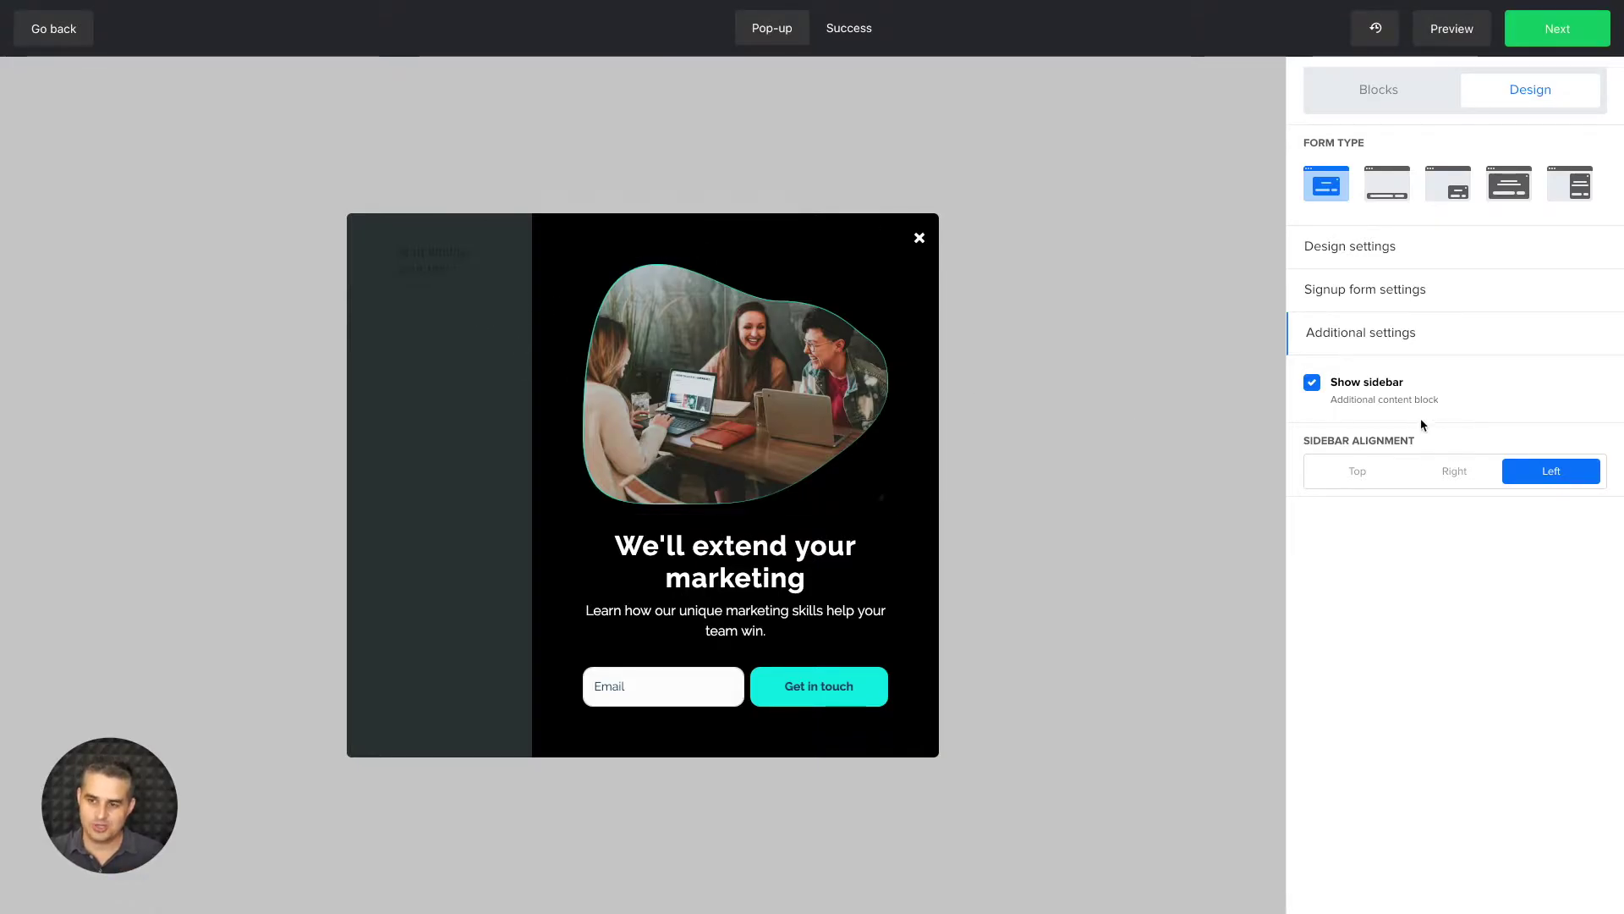
click(1312, 384)
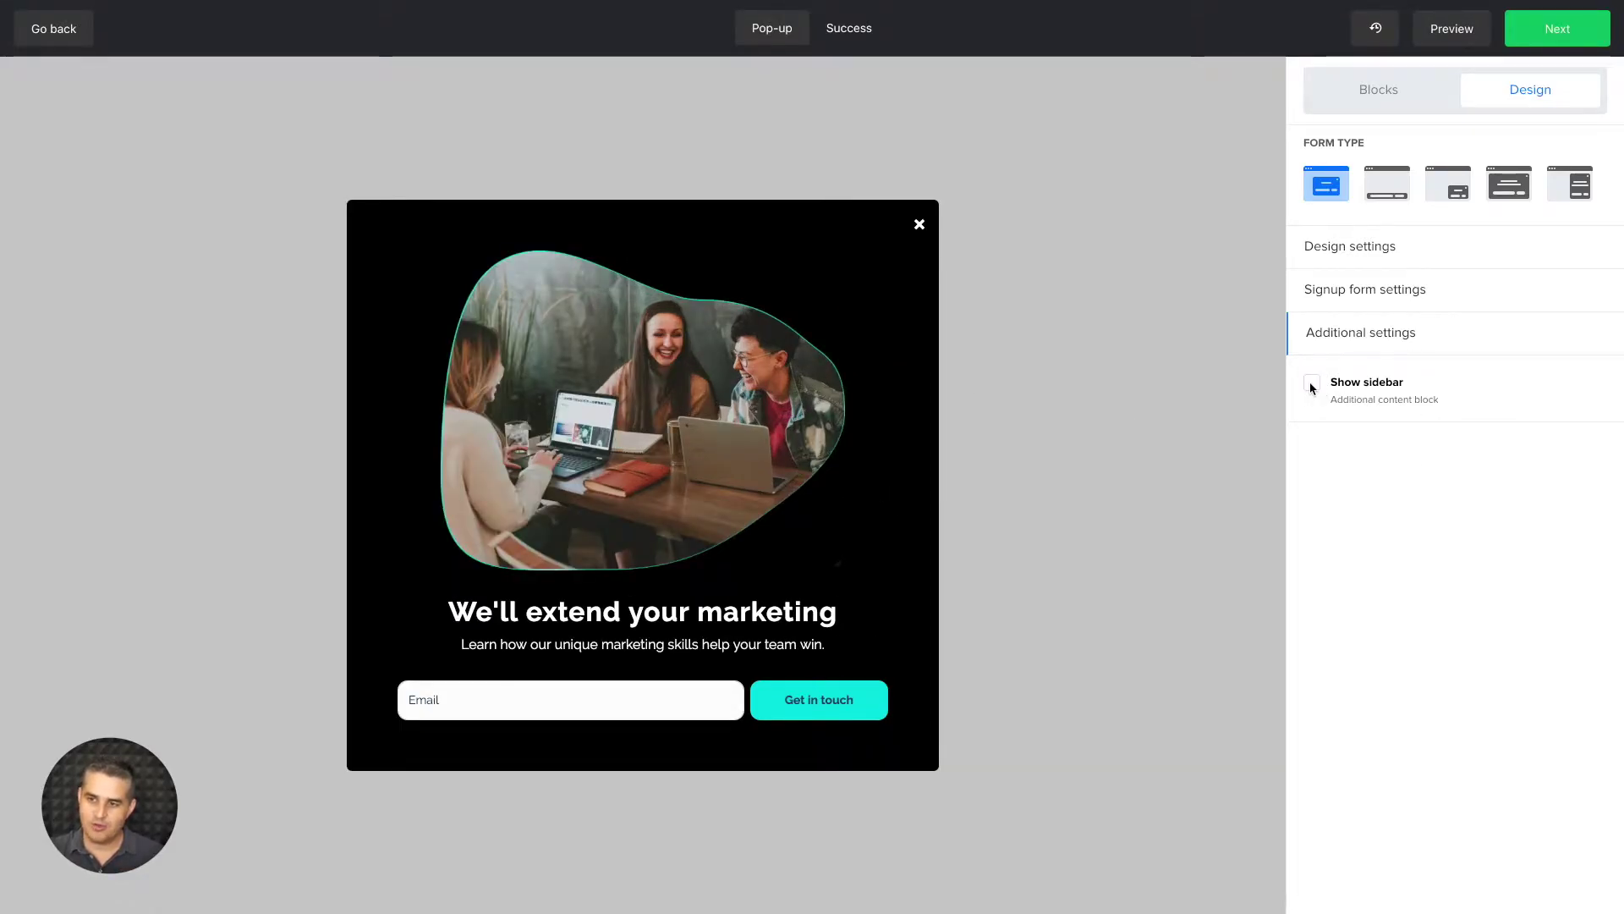
click(1341, 247)
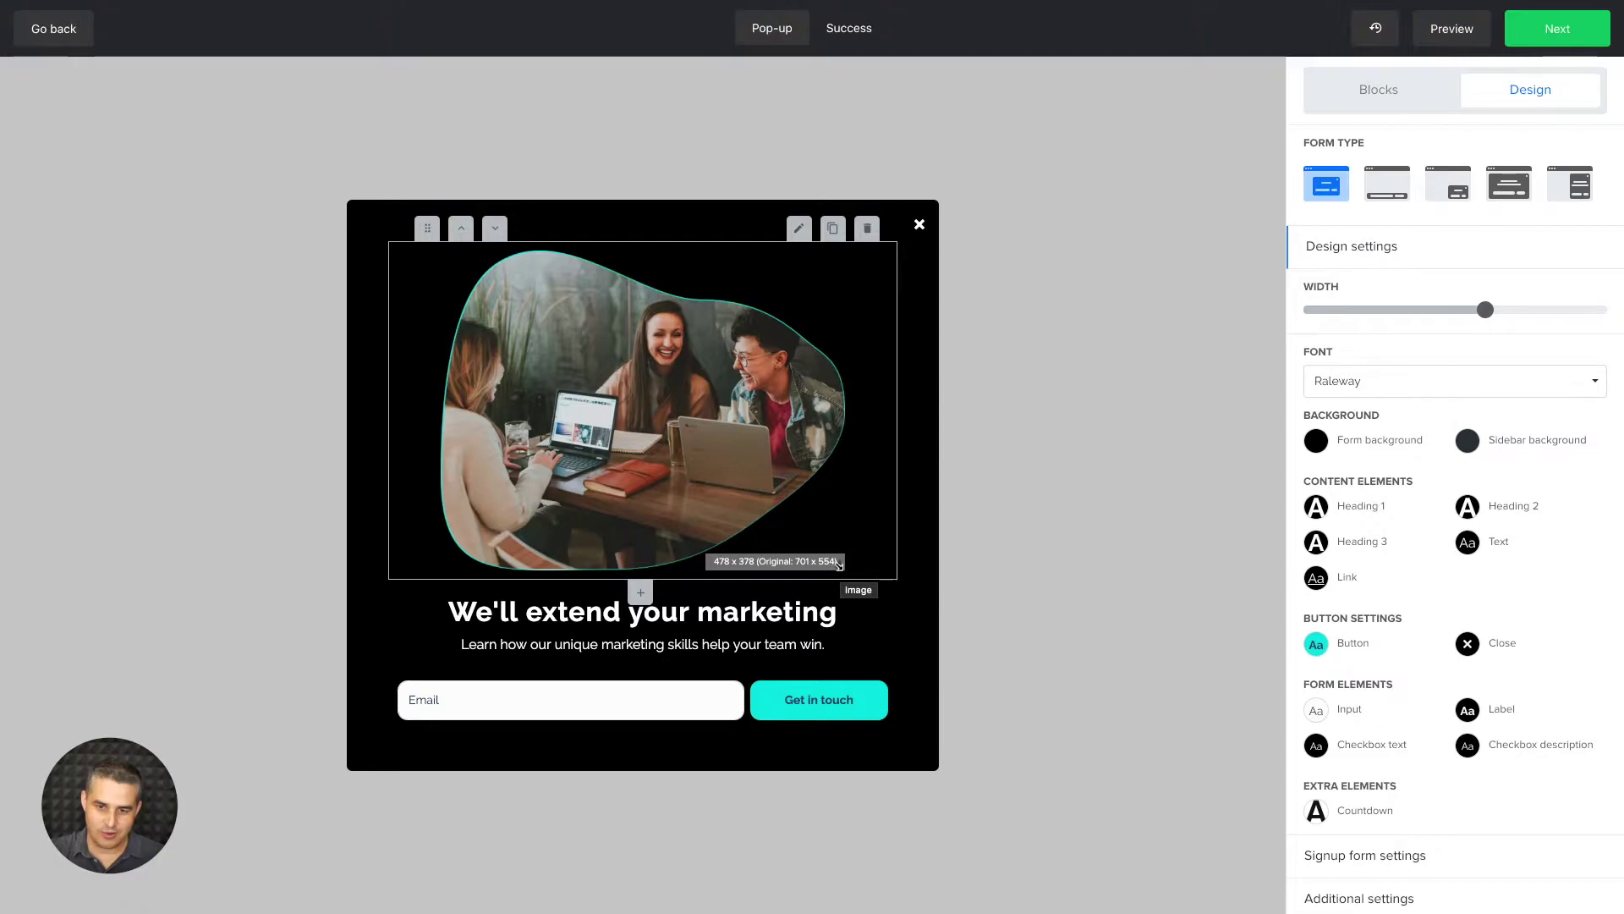
Step: Shrink the image to 407 x 322 and save a dark grey #5c5c5c form background
click(825, 541)
drag(824, 542, 798, 519)
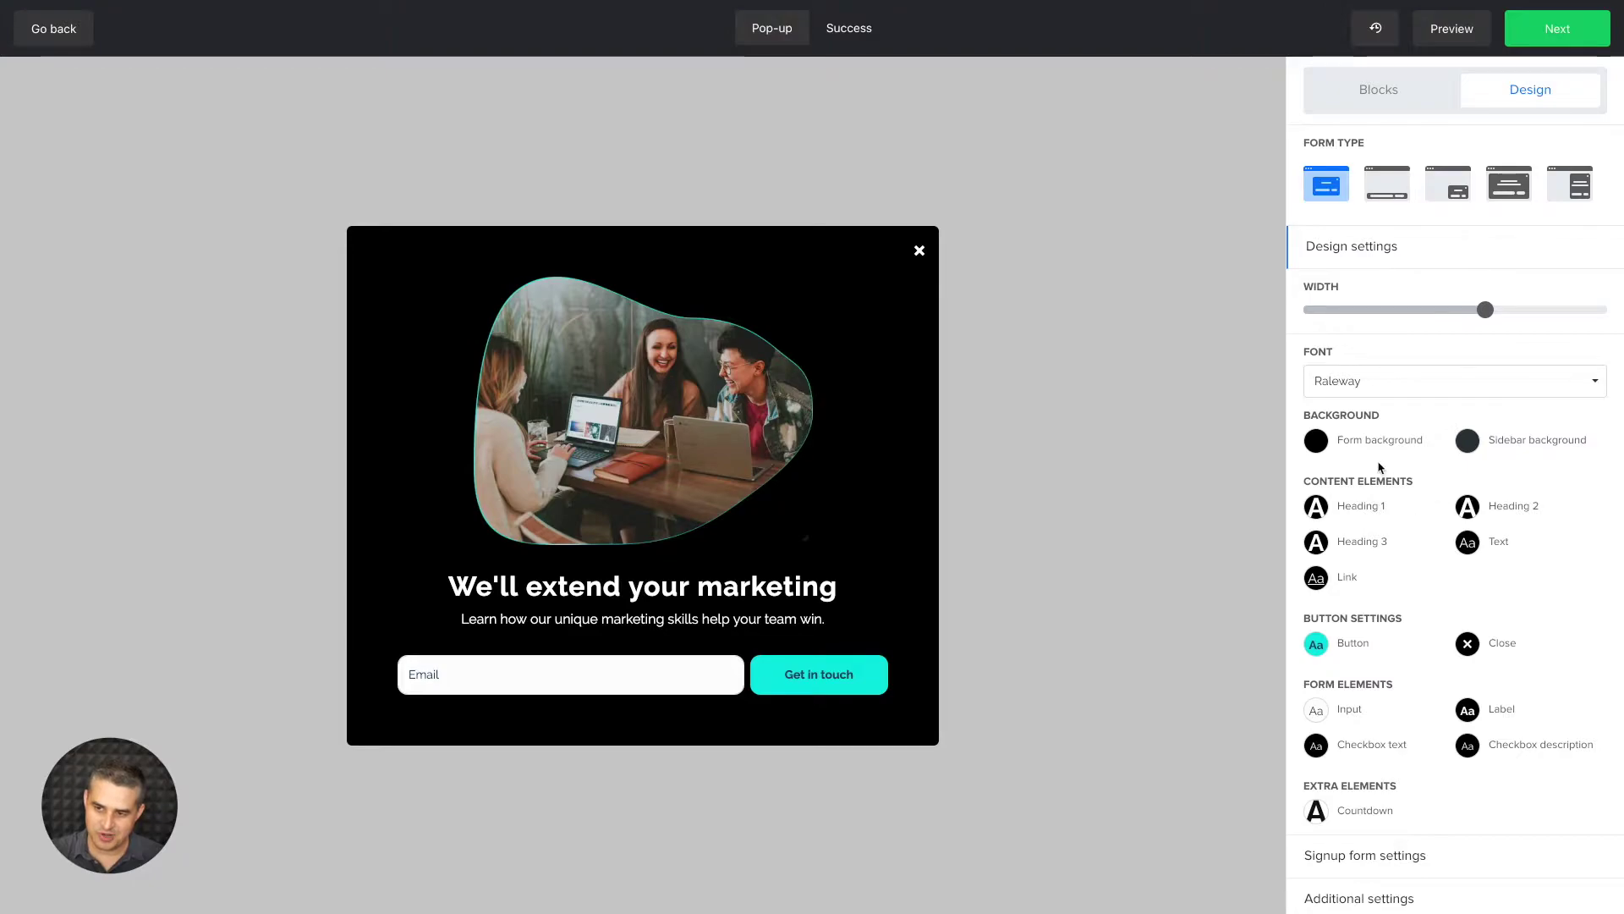
click(1317, 440)
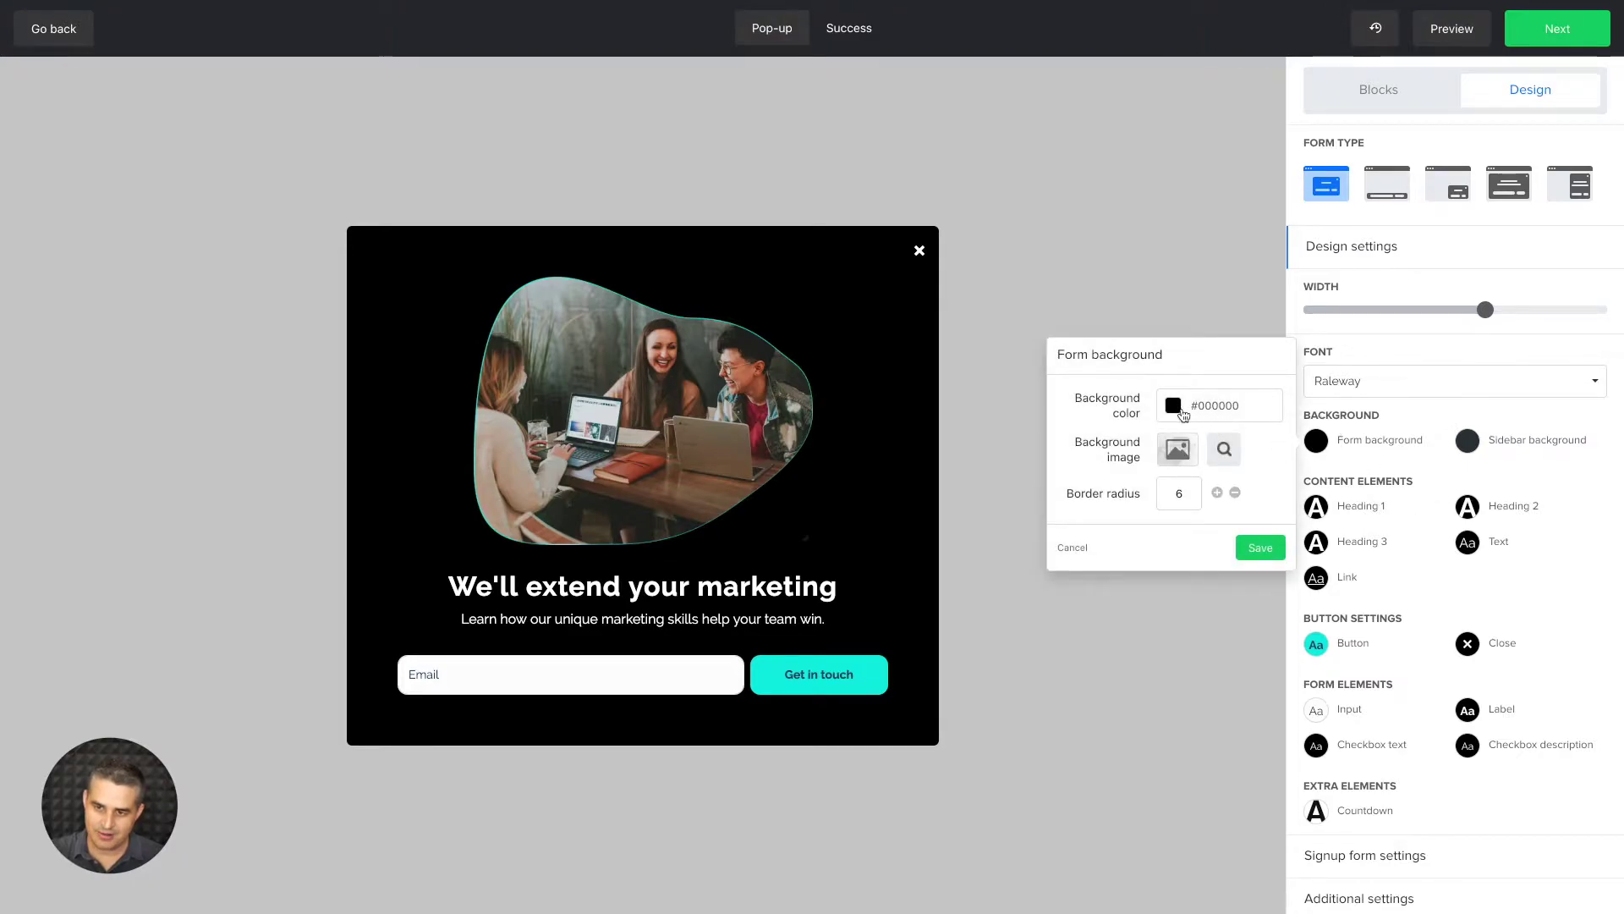
click(1174, 406)
click(1165, 517)
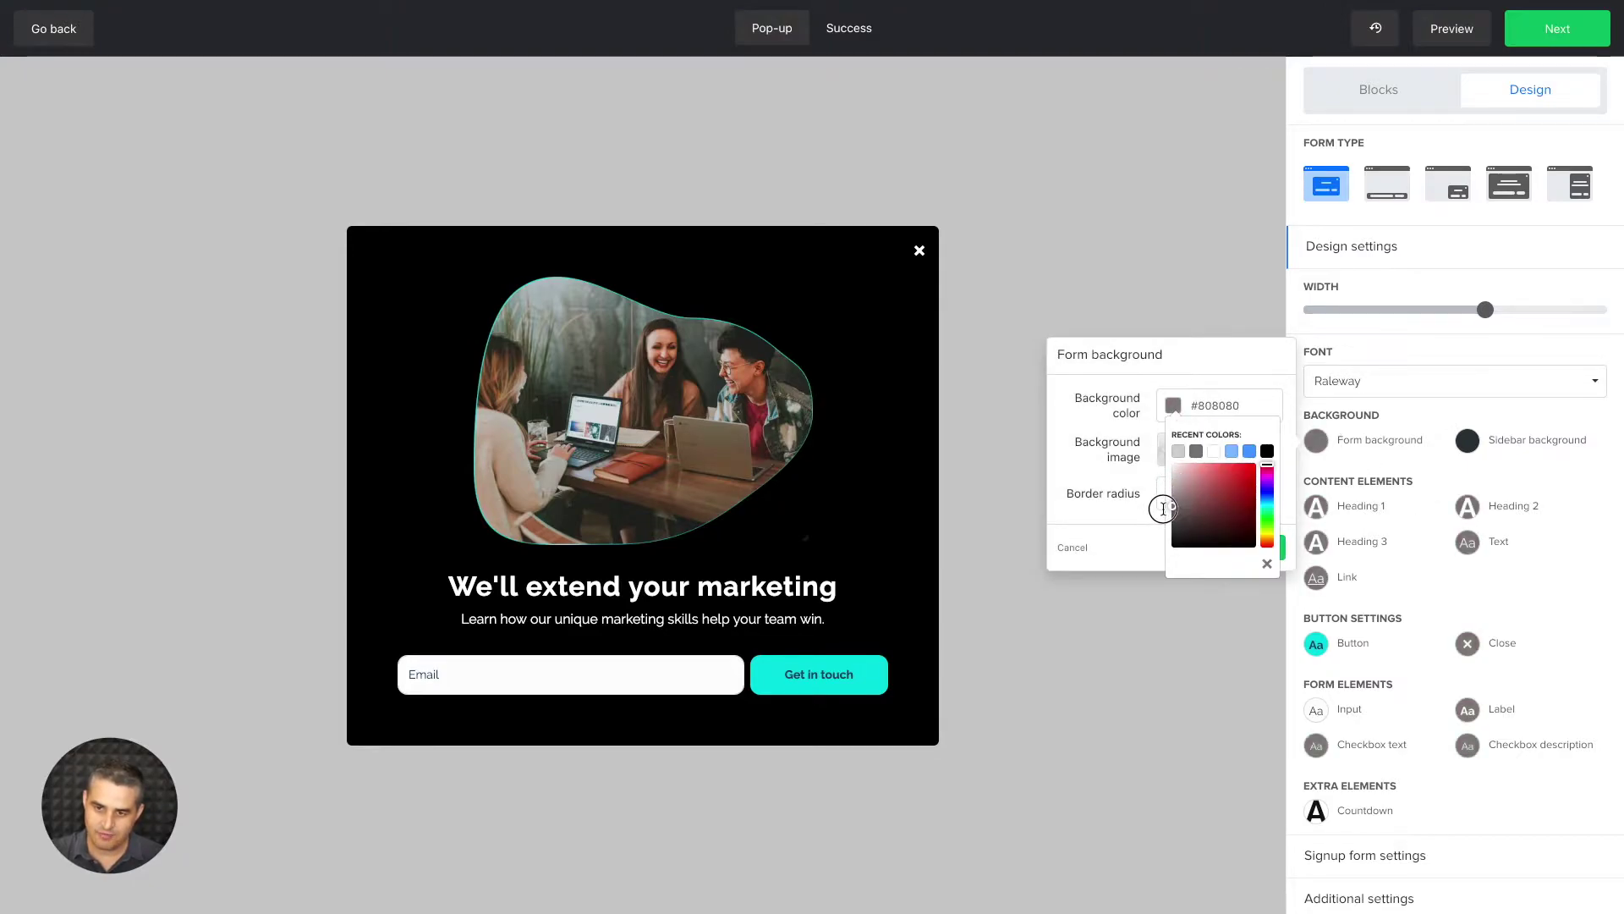
click(1122, 506)
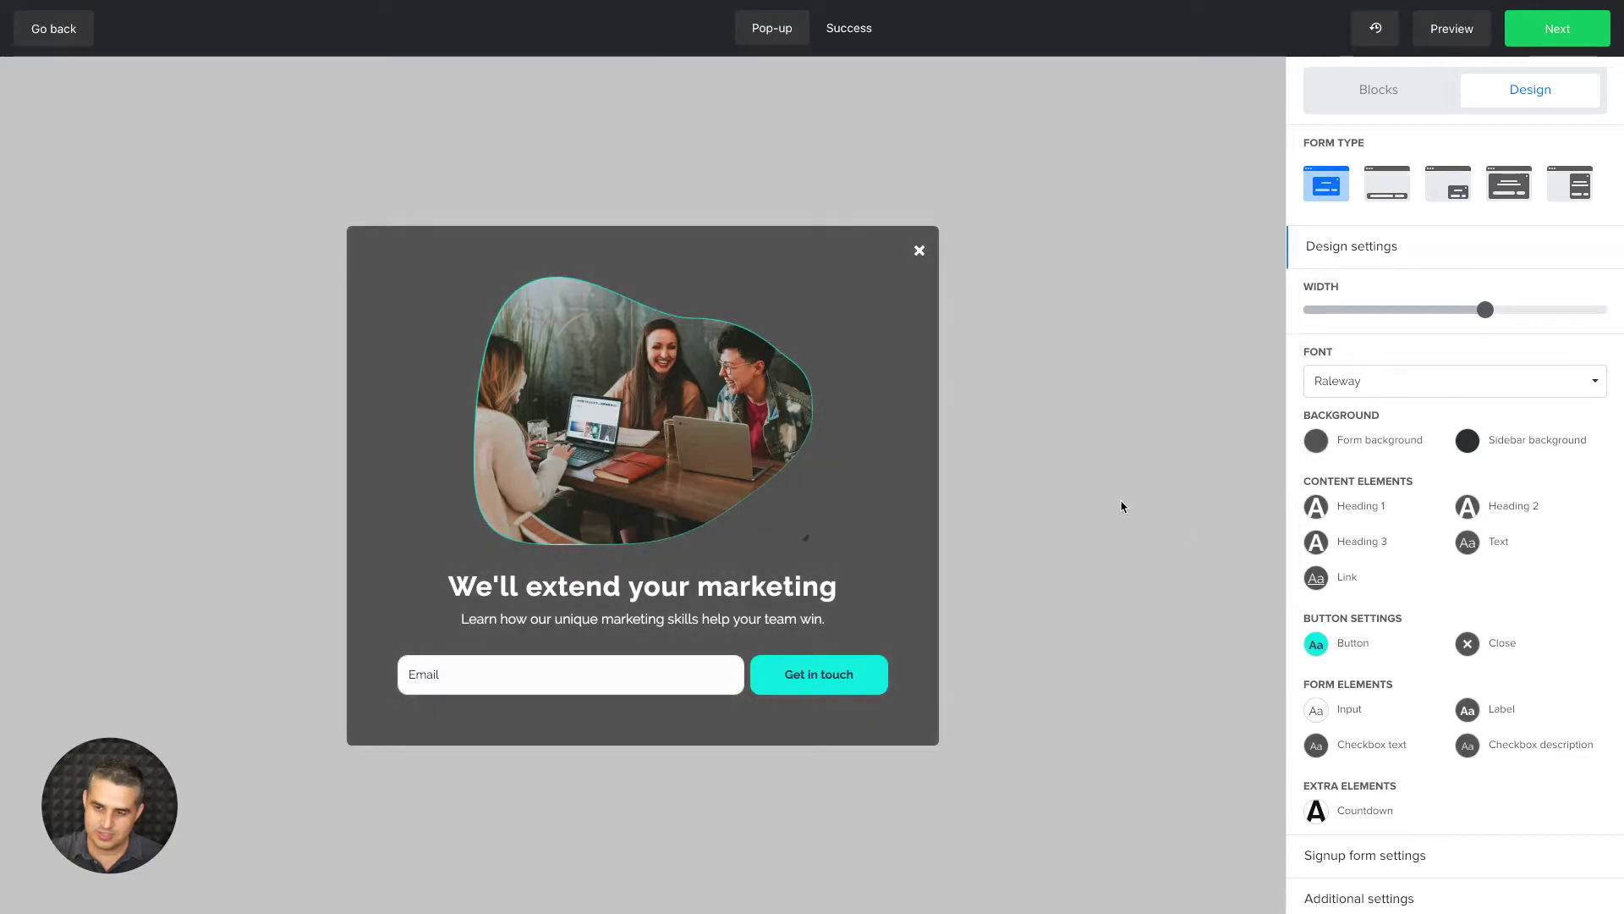
click(1323, 446)
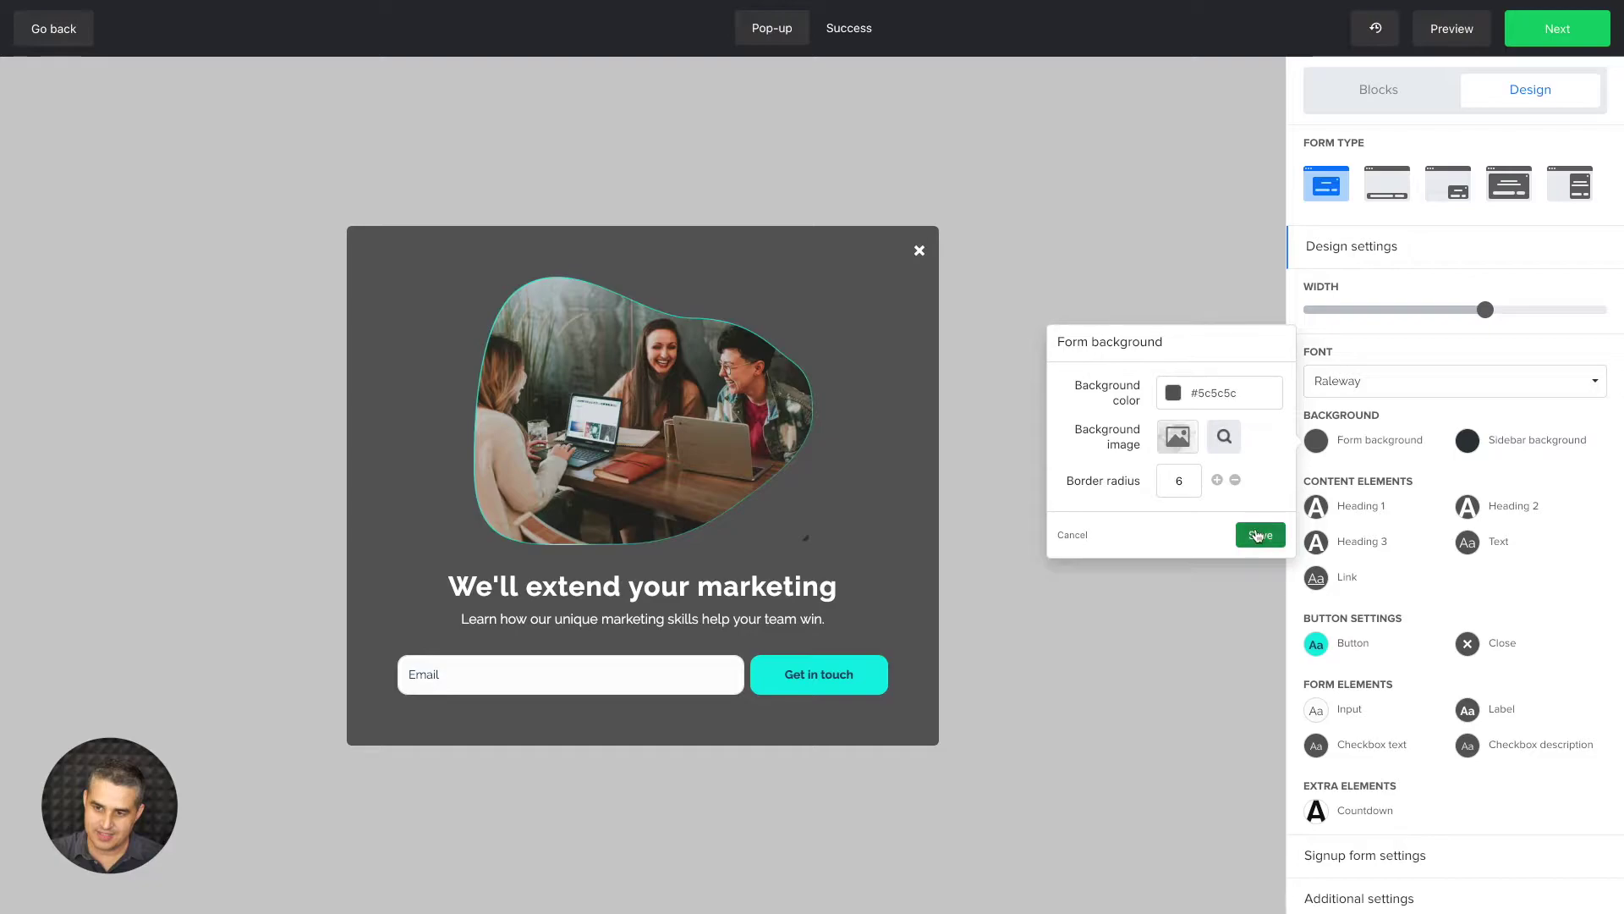
click(1260, 535)
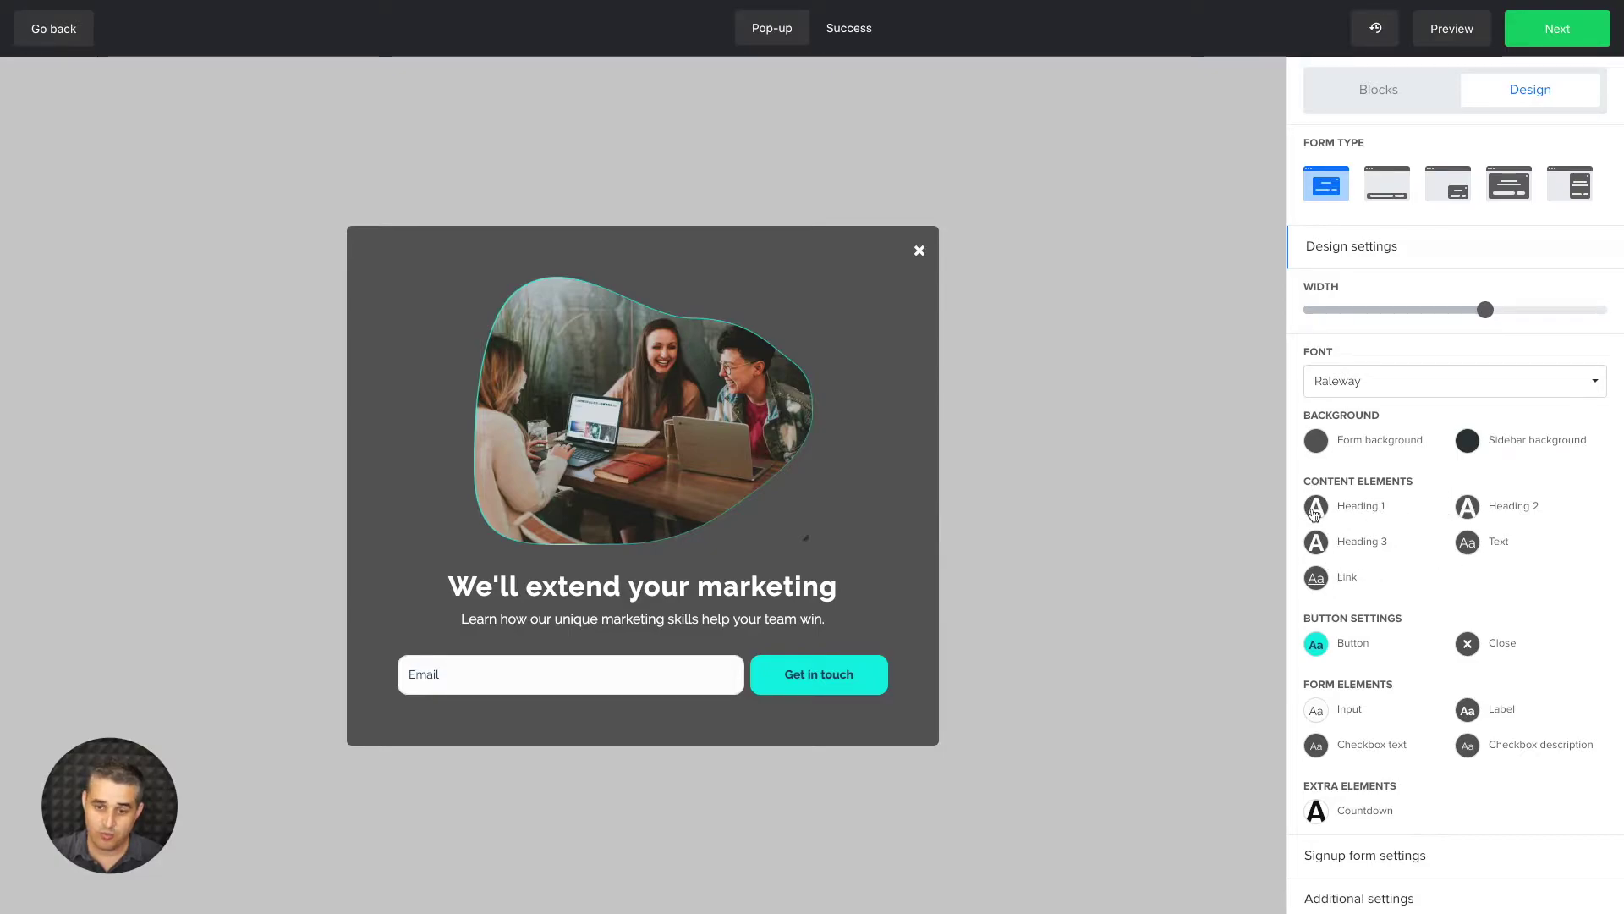
Step: Save Heading 1 at font size 31, bold, with letter spacing 1
click(1315, 512)
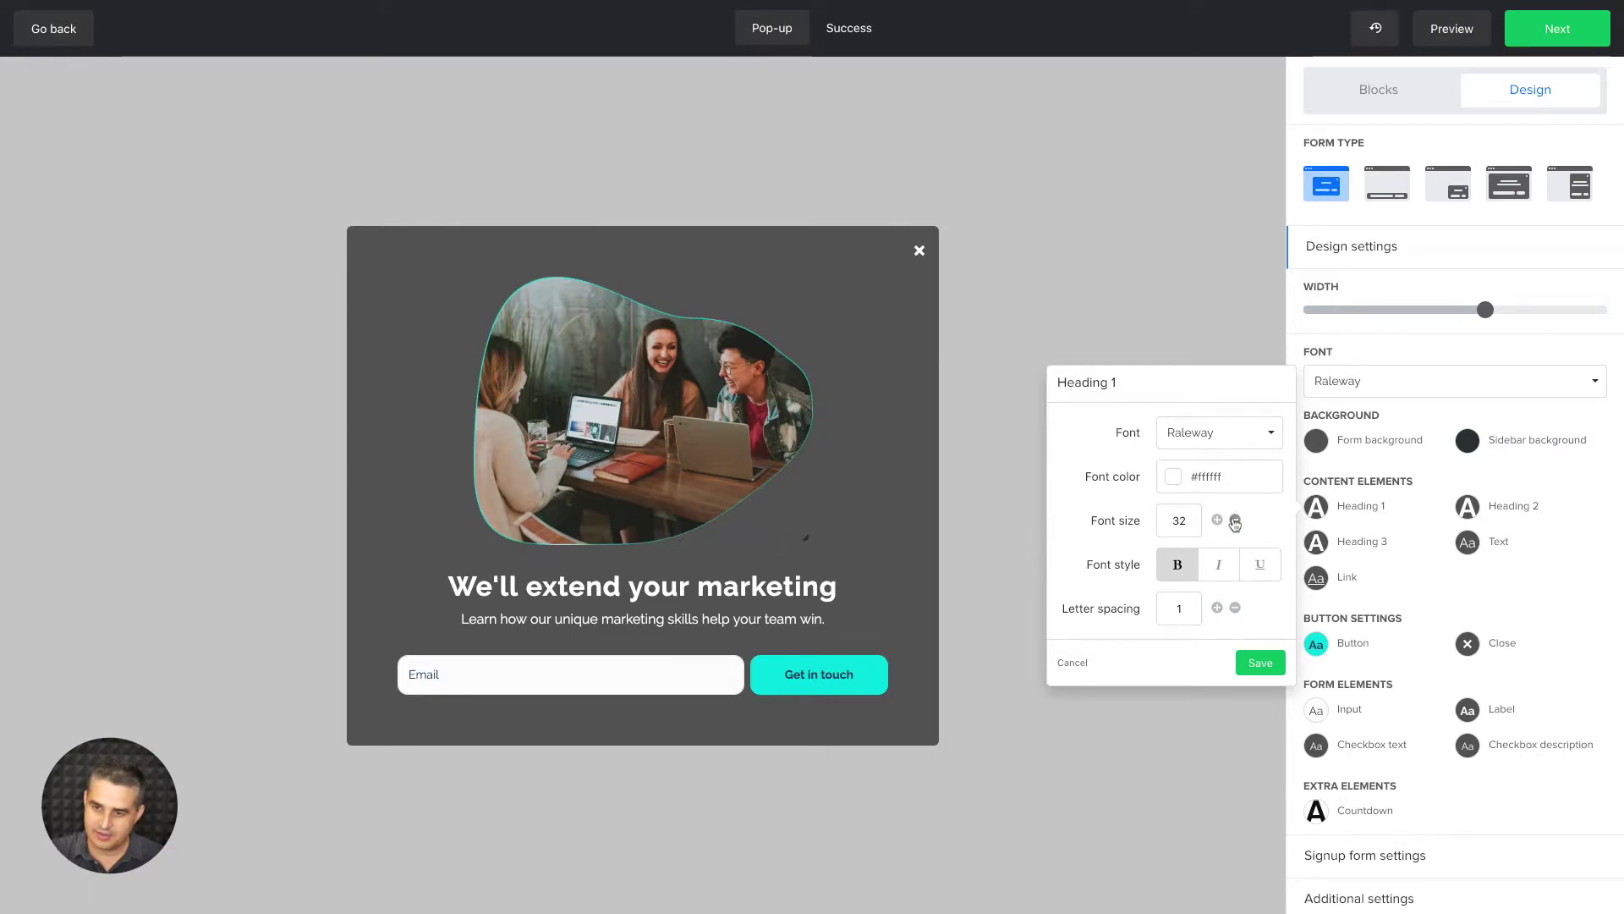
click(1235, 521)
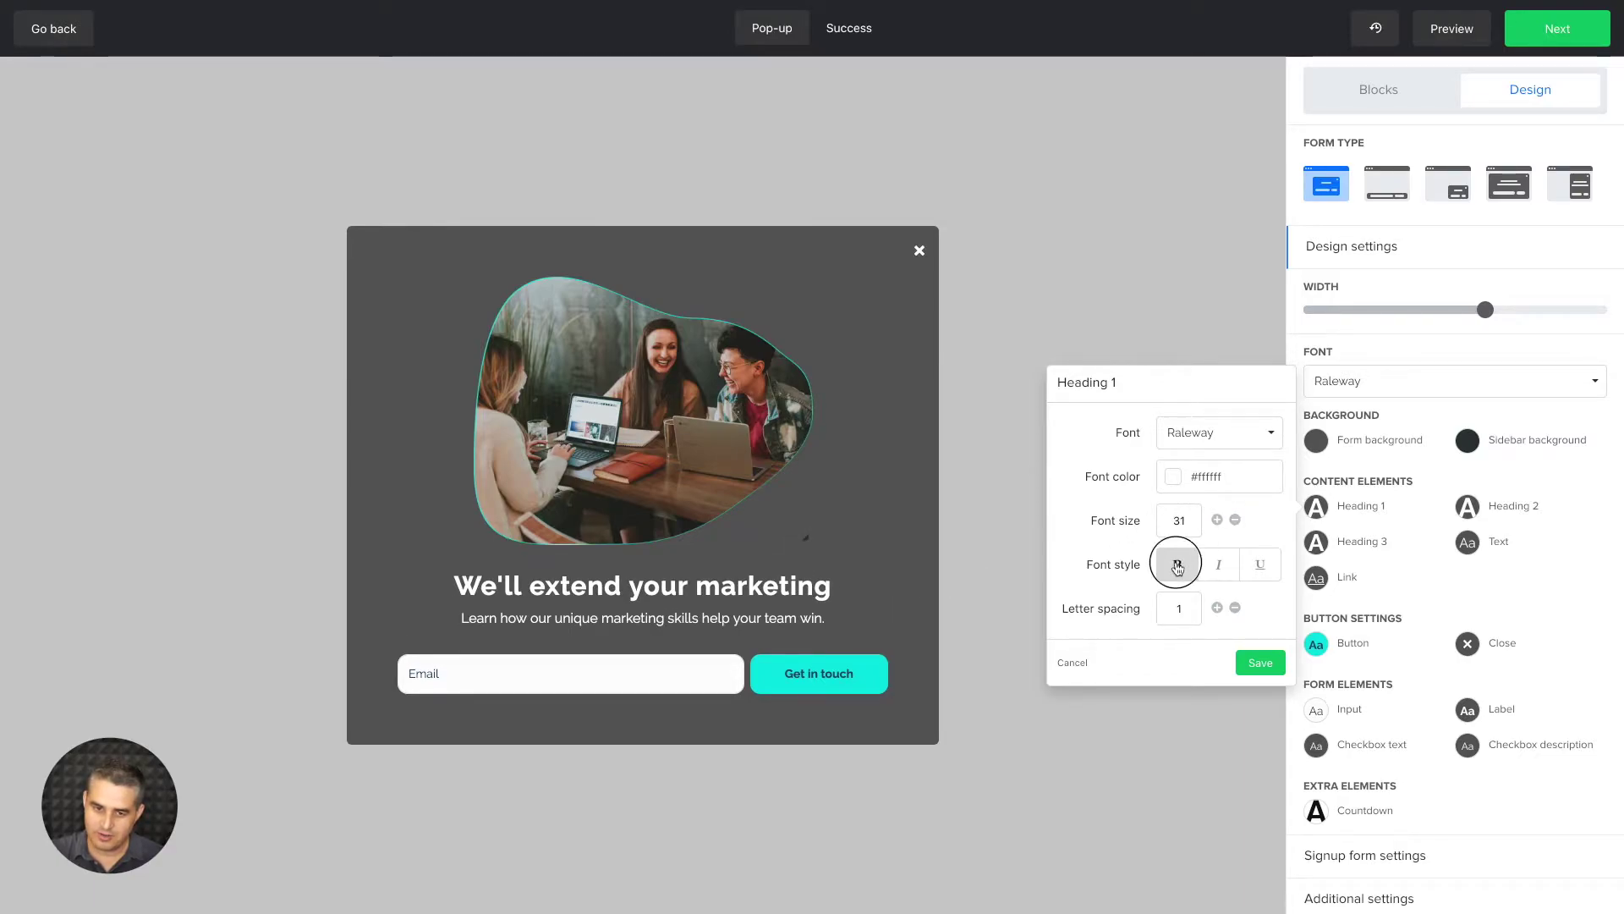
click(1178, 566)
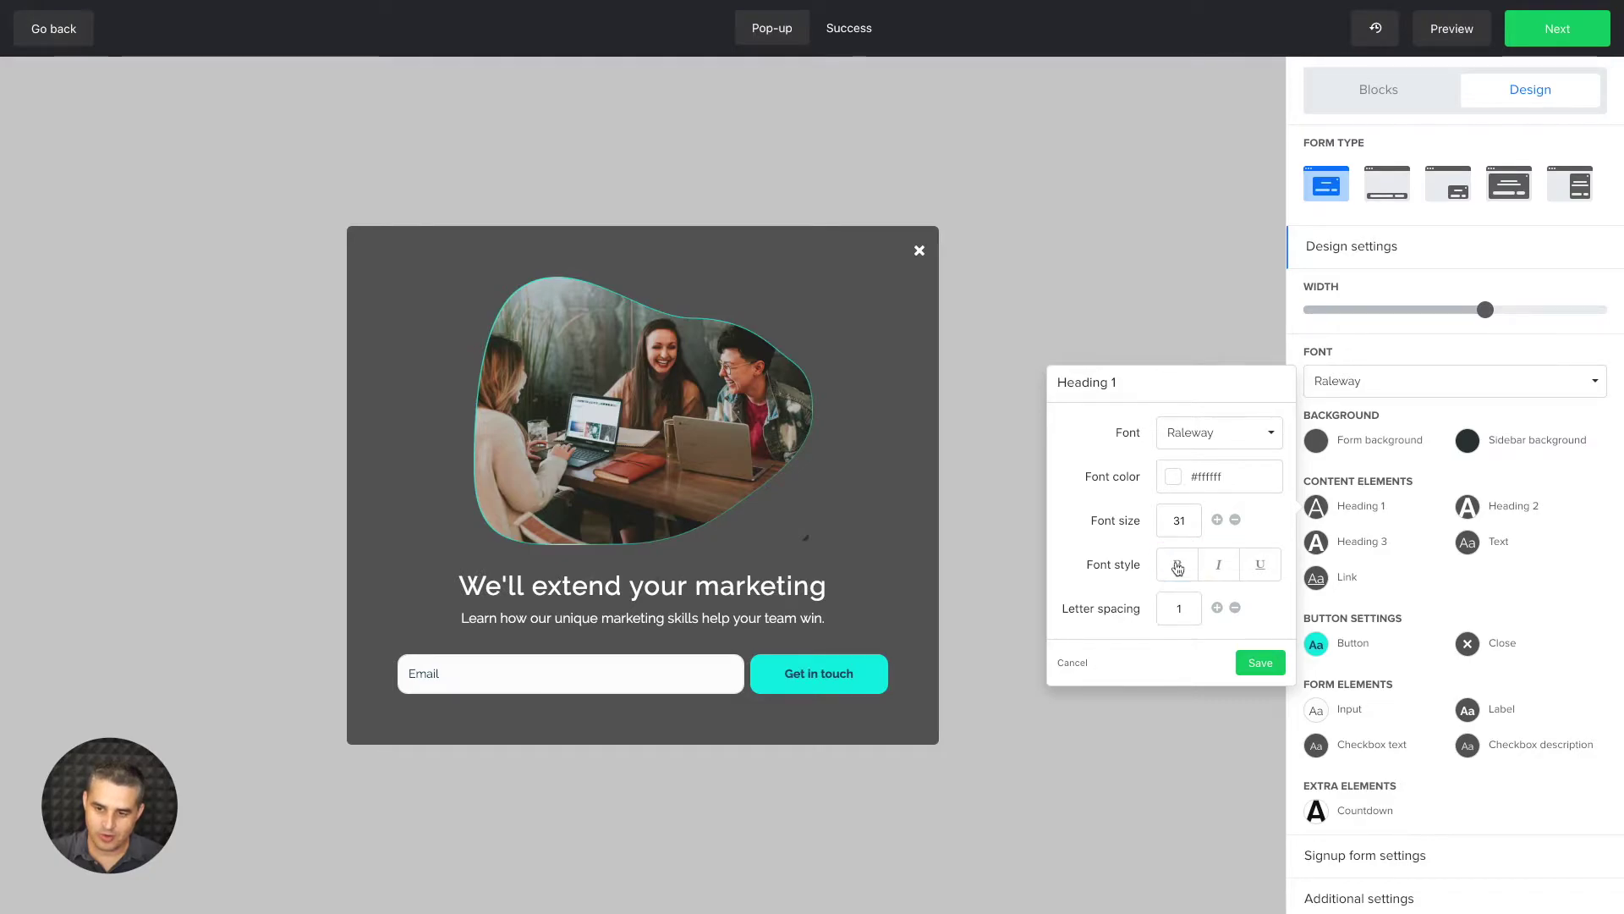
click(1177, 566)
click(1216, 608)
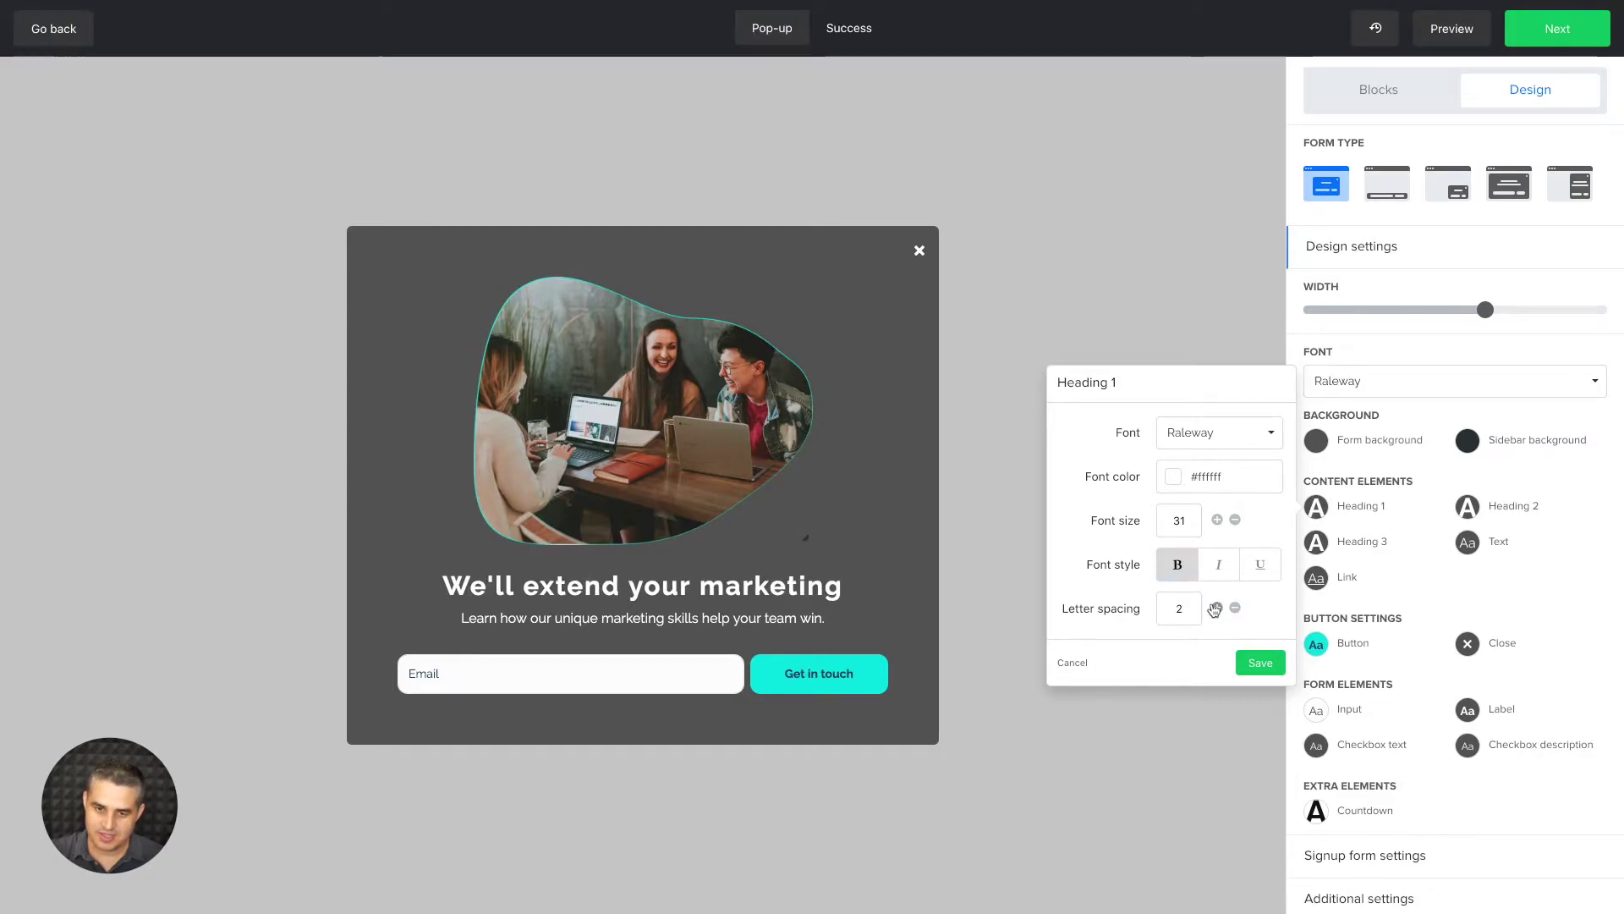
click(1236, 609)
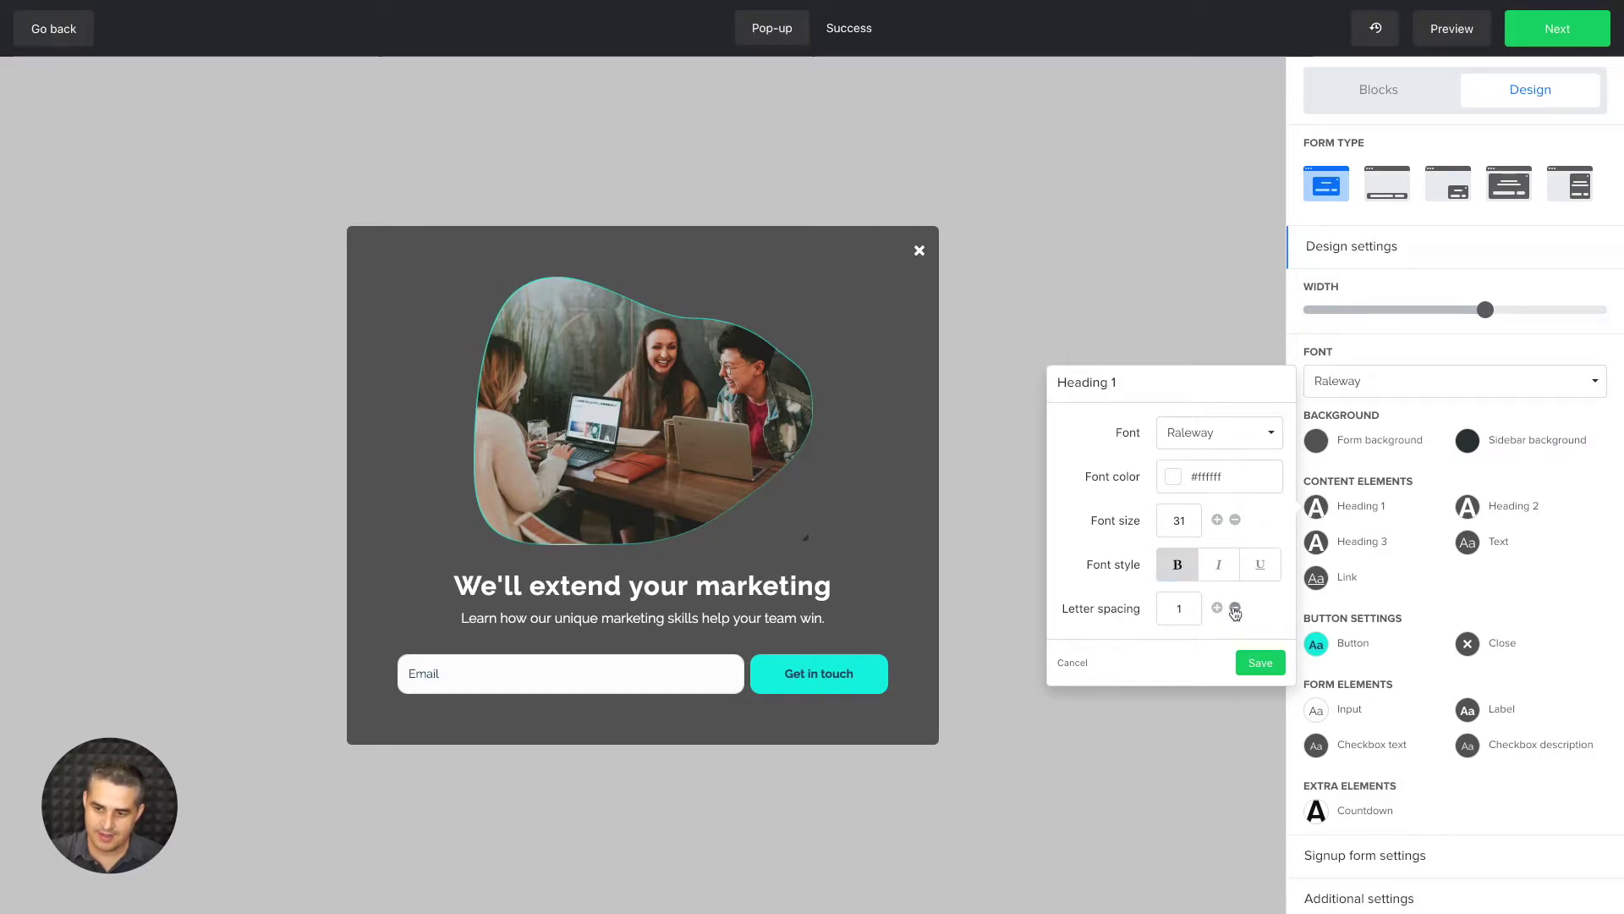
click(1257, 663)
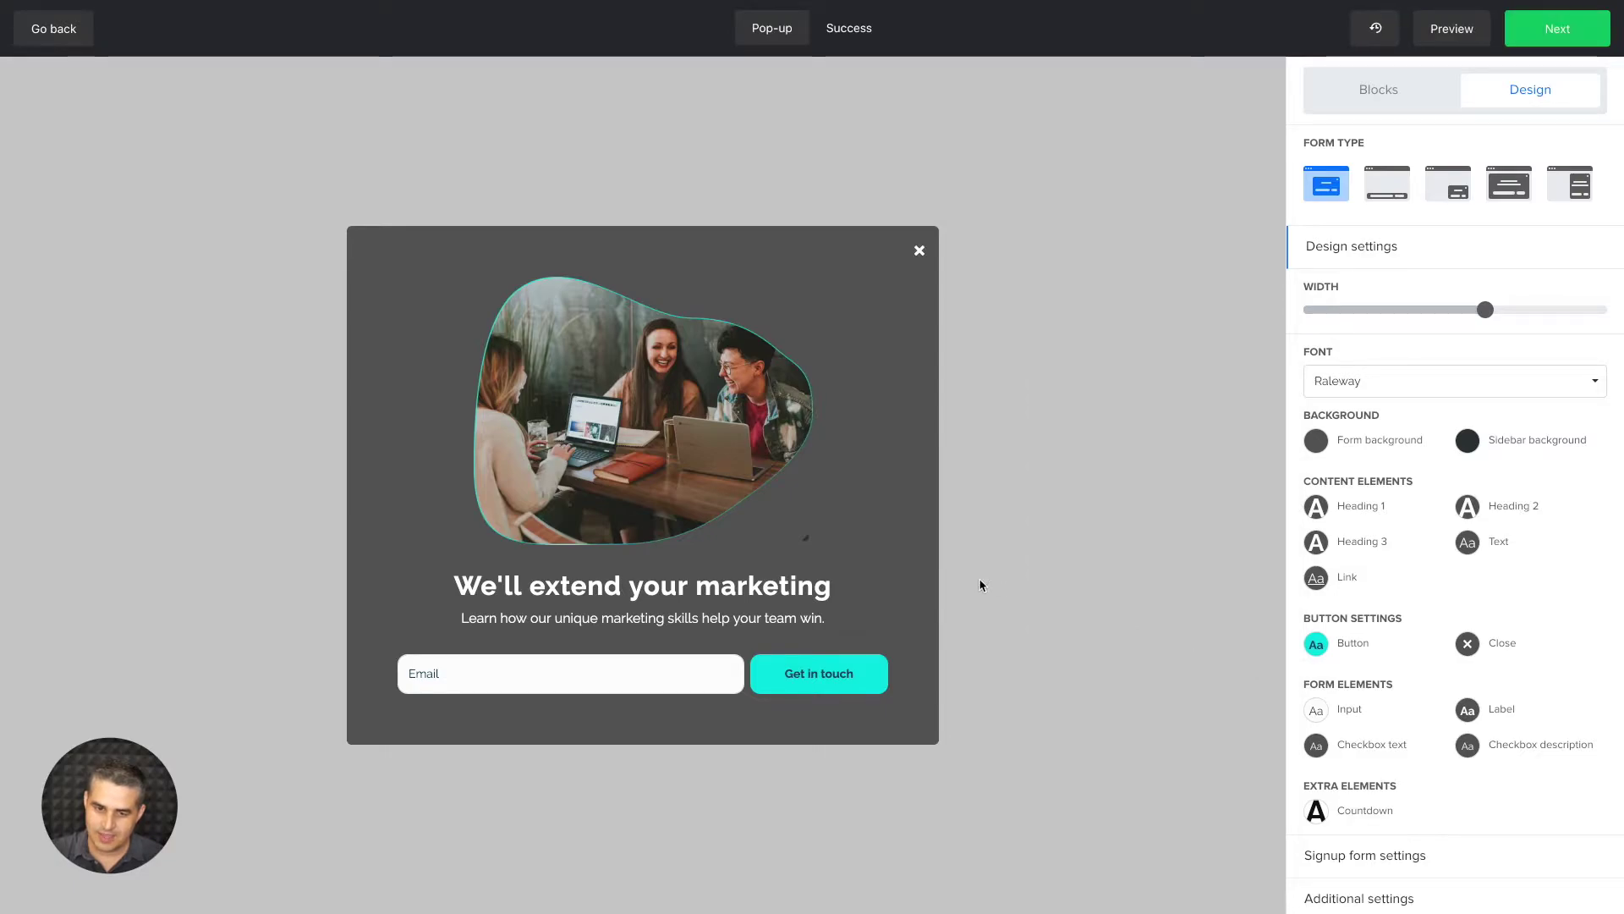
mouse_move(780, 575)
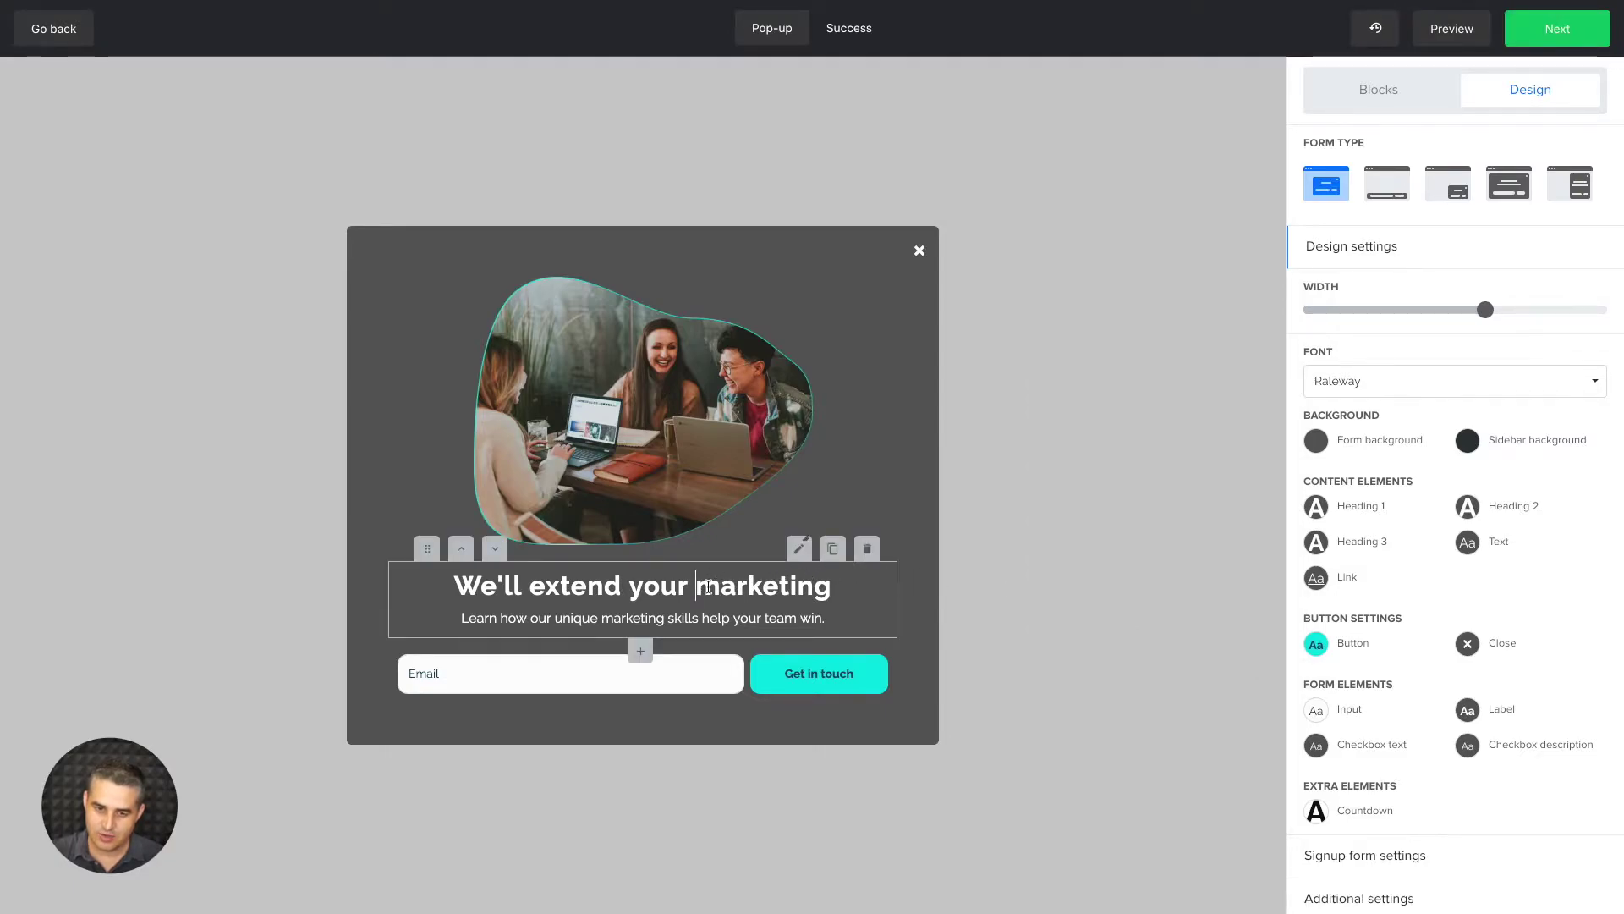
Step: Type a stray 'and' into the heading, then delete it again
text(and)
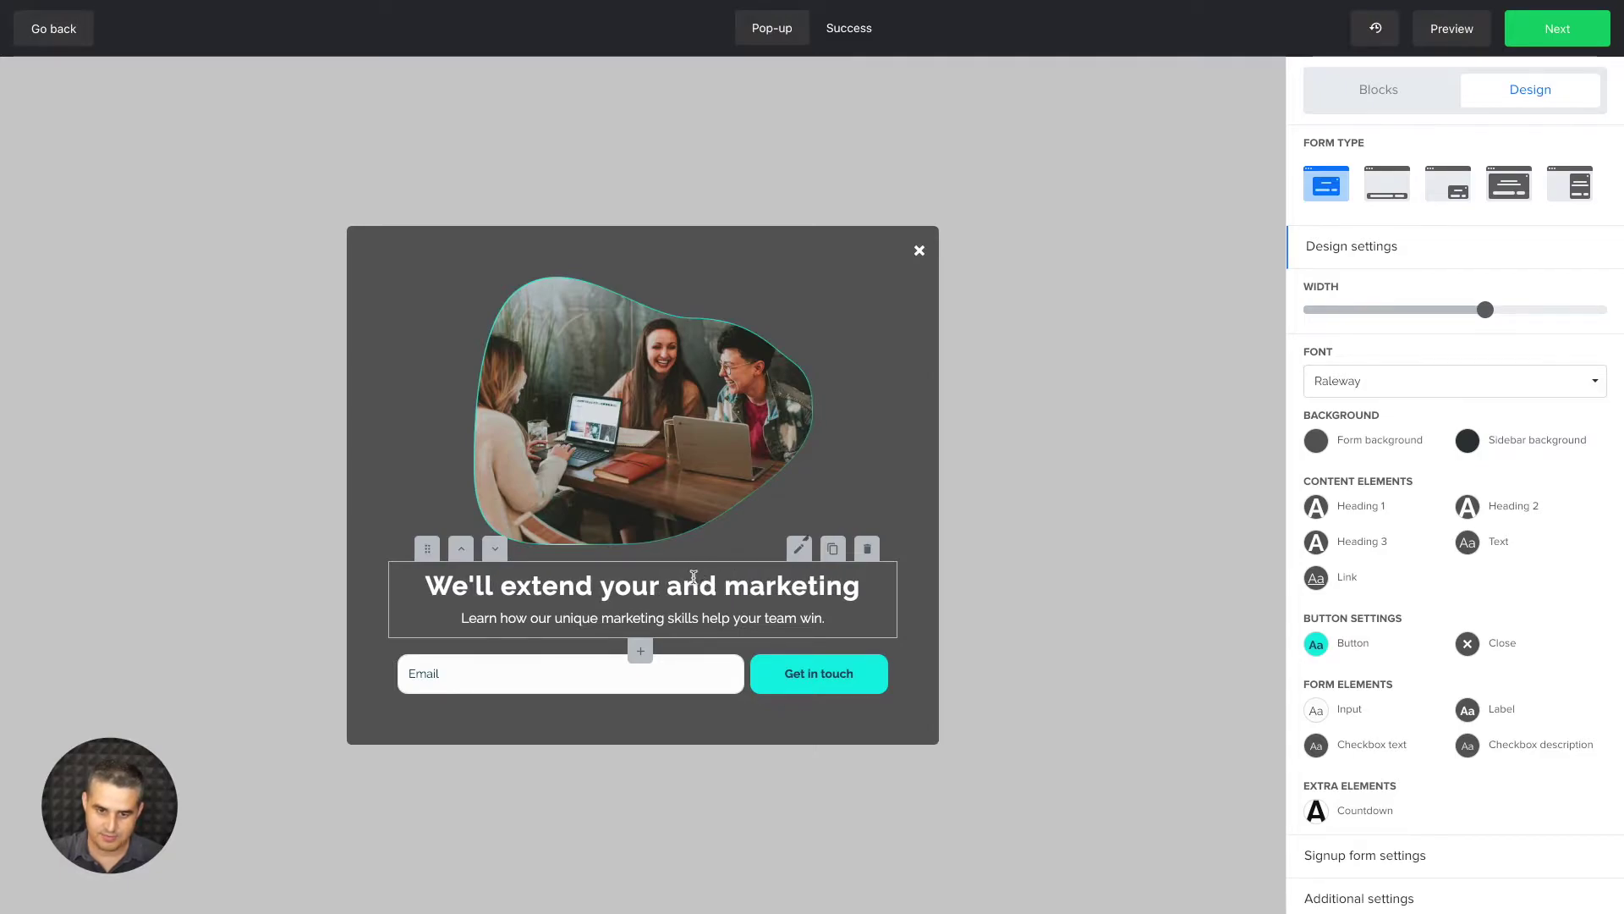
double_click(694, 575)
key(BackSpace)
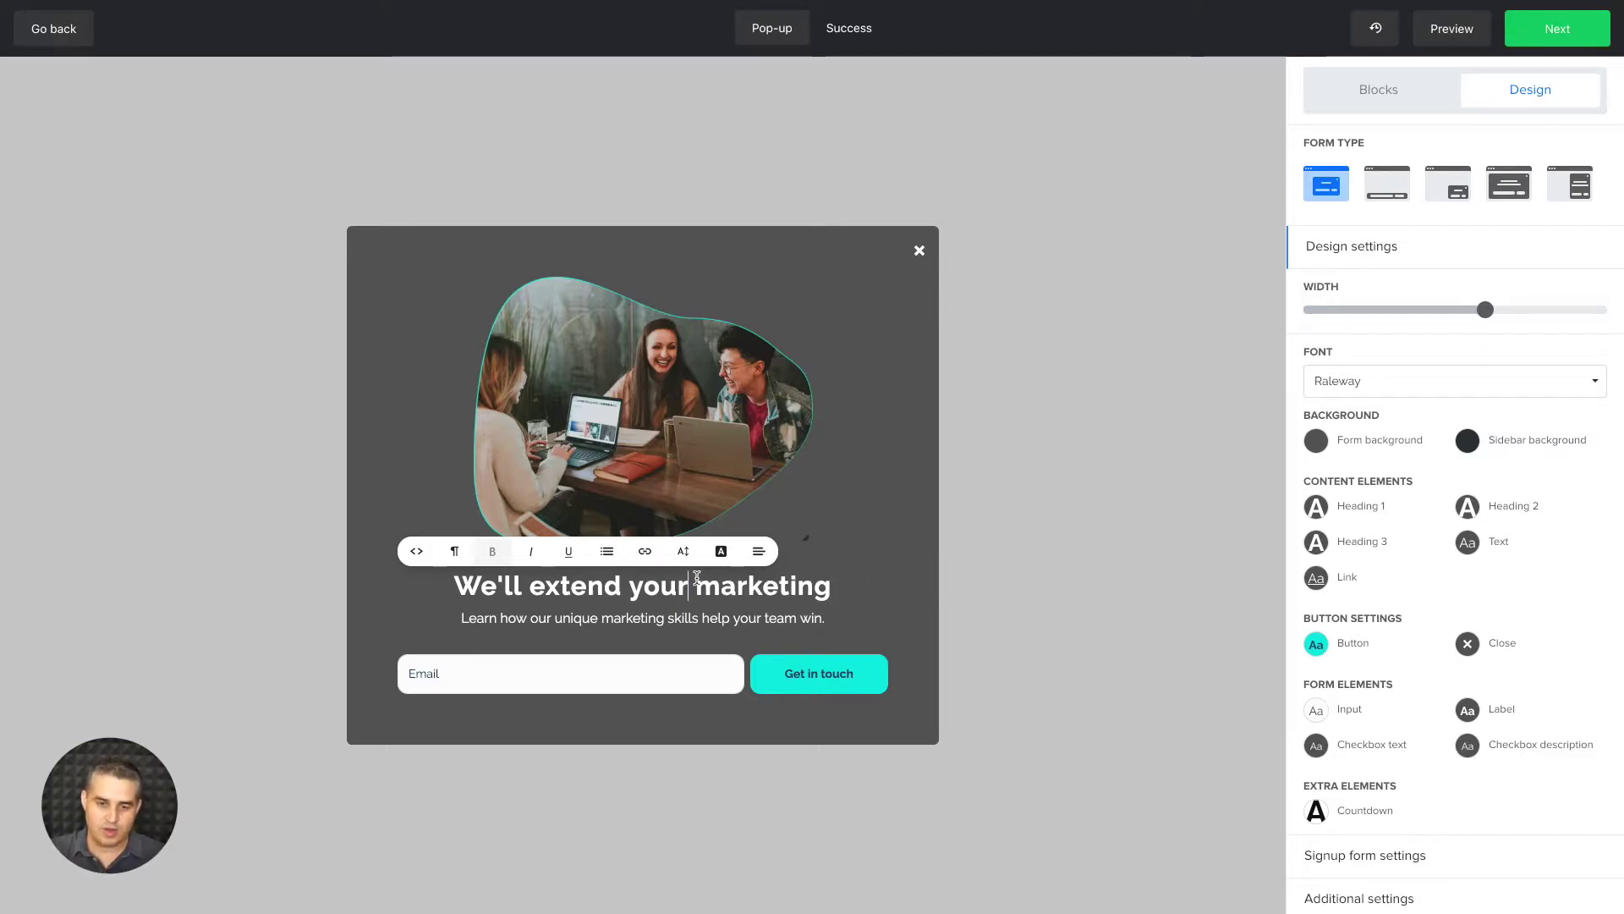
Step: Colour the heading word 'your' blue
double_click(663, 583)
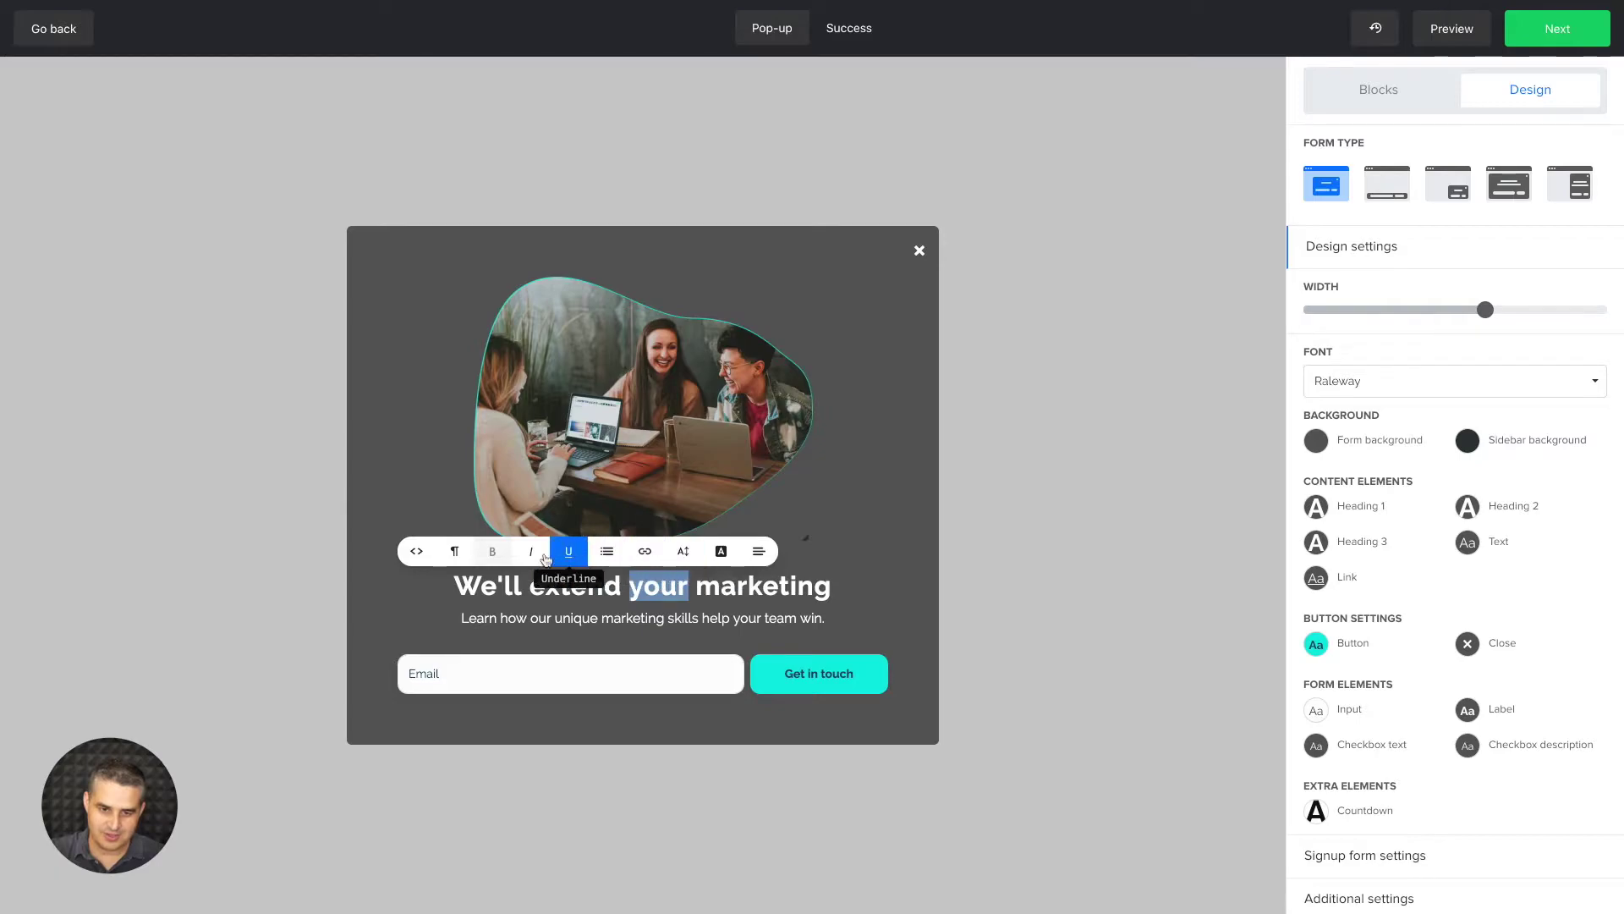
click(721, 551)
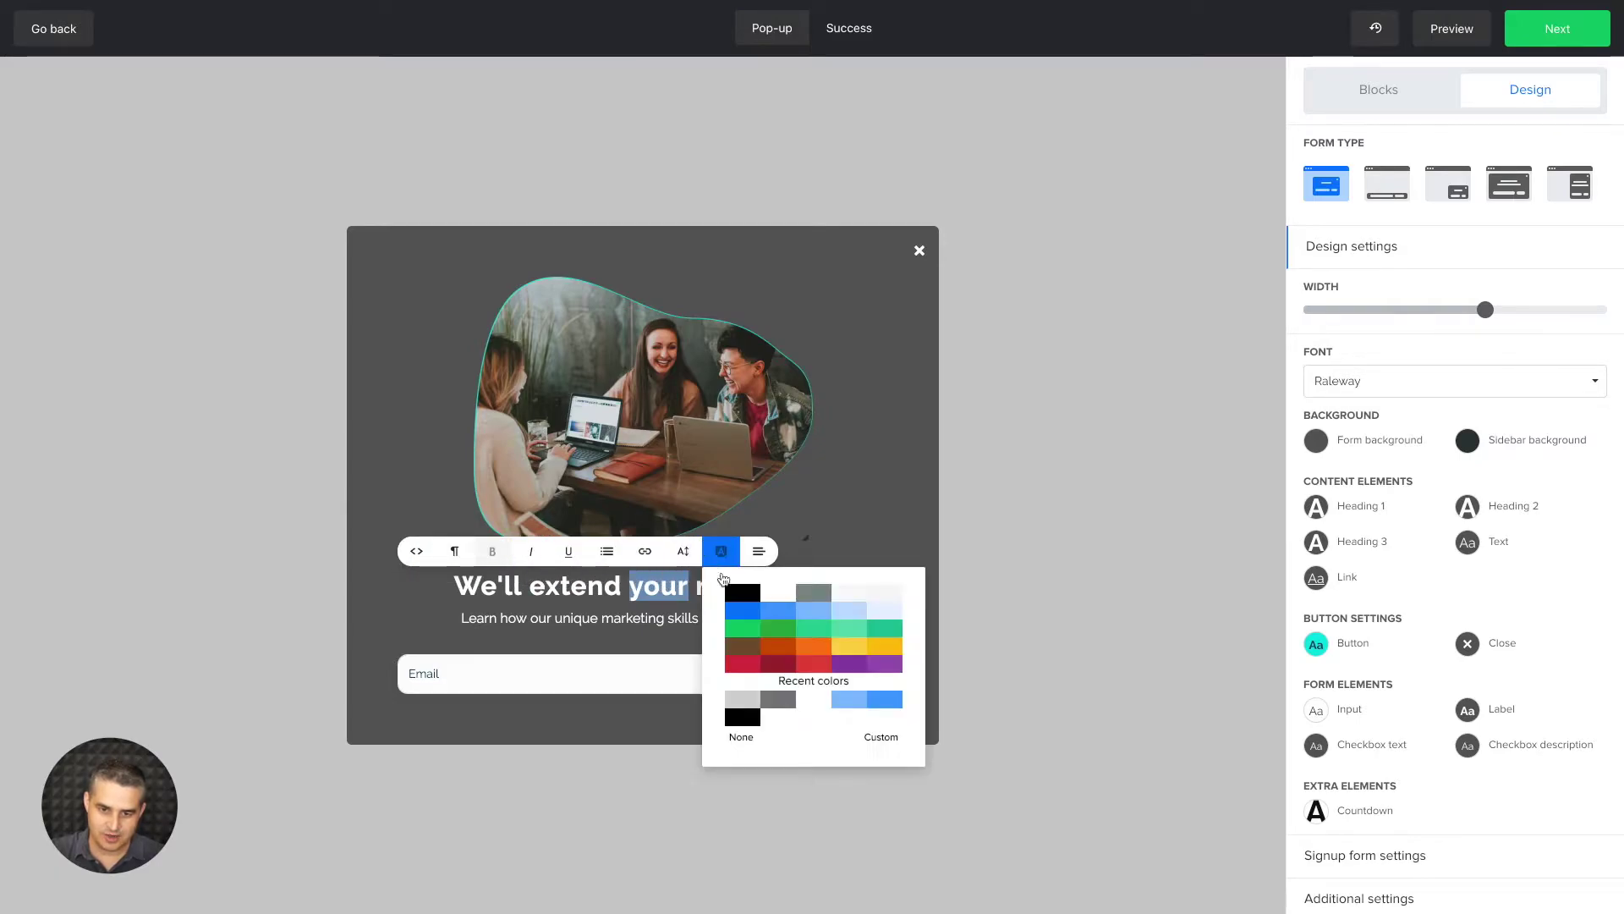
click(749, 611)
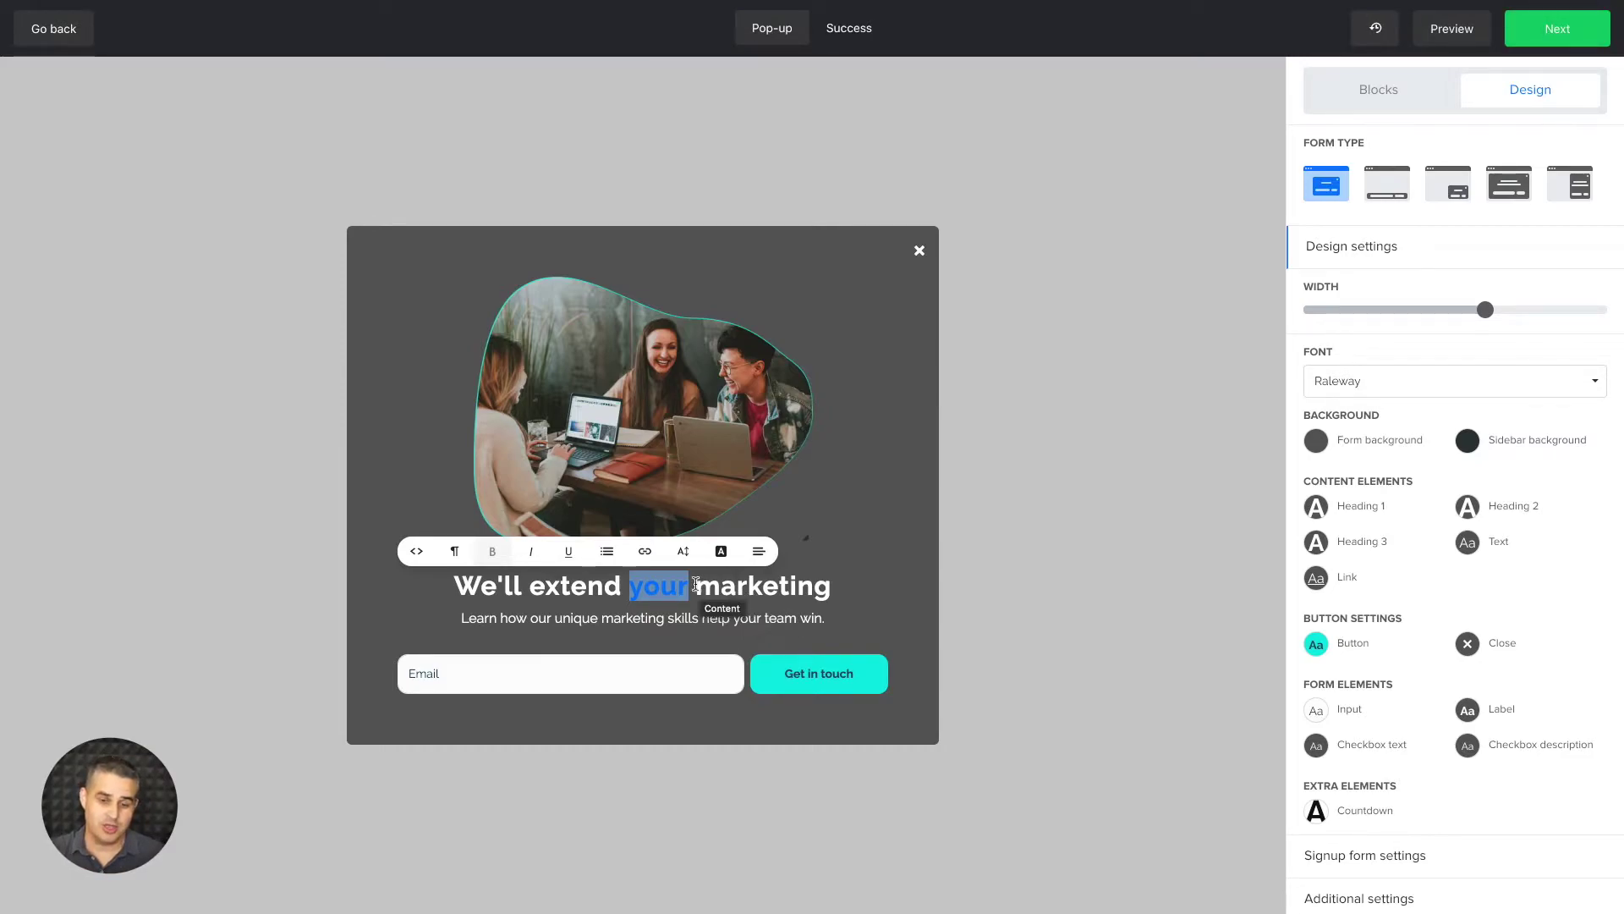
click(644, 550)
click(663, 583)
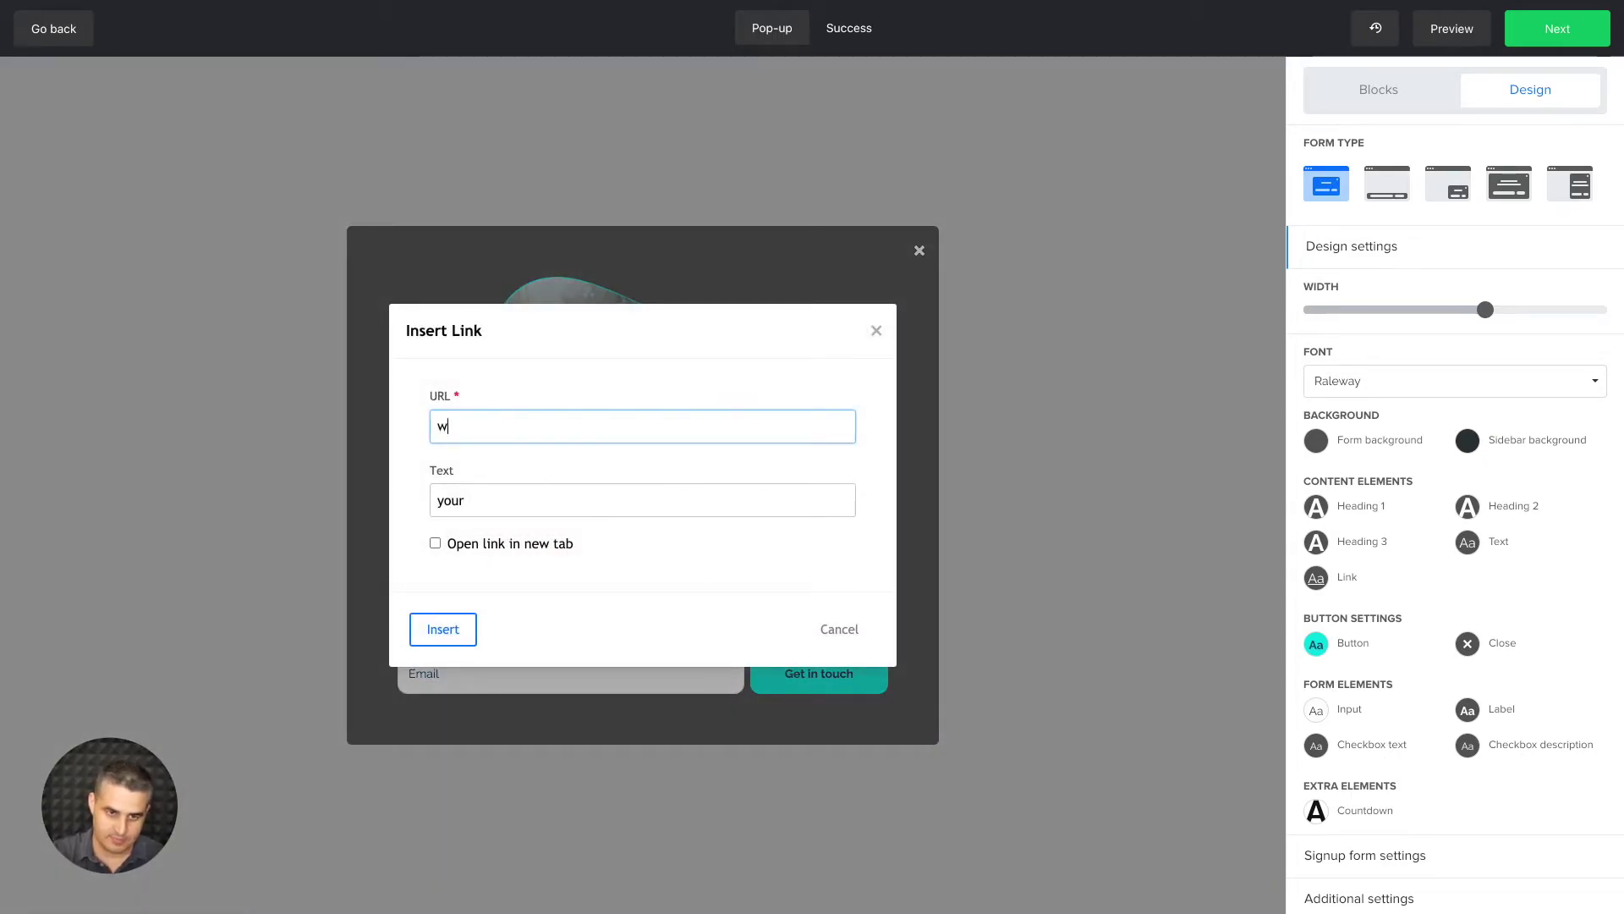
text(www.mailerlite.com)
click(436, 542)
click(442, 631)
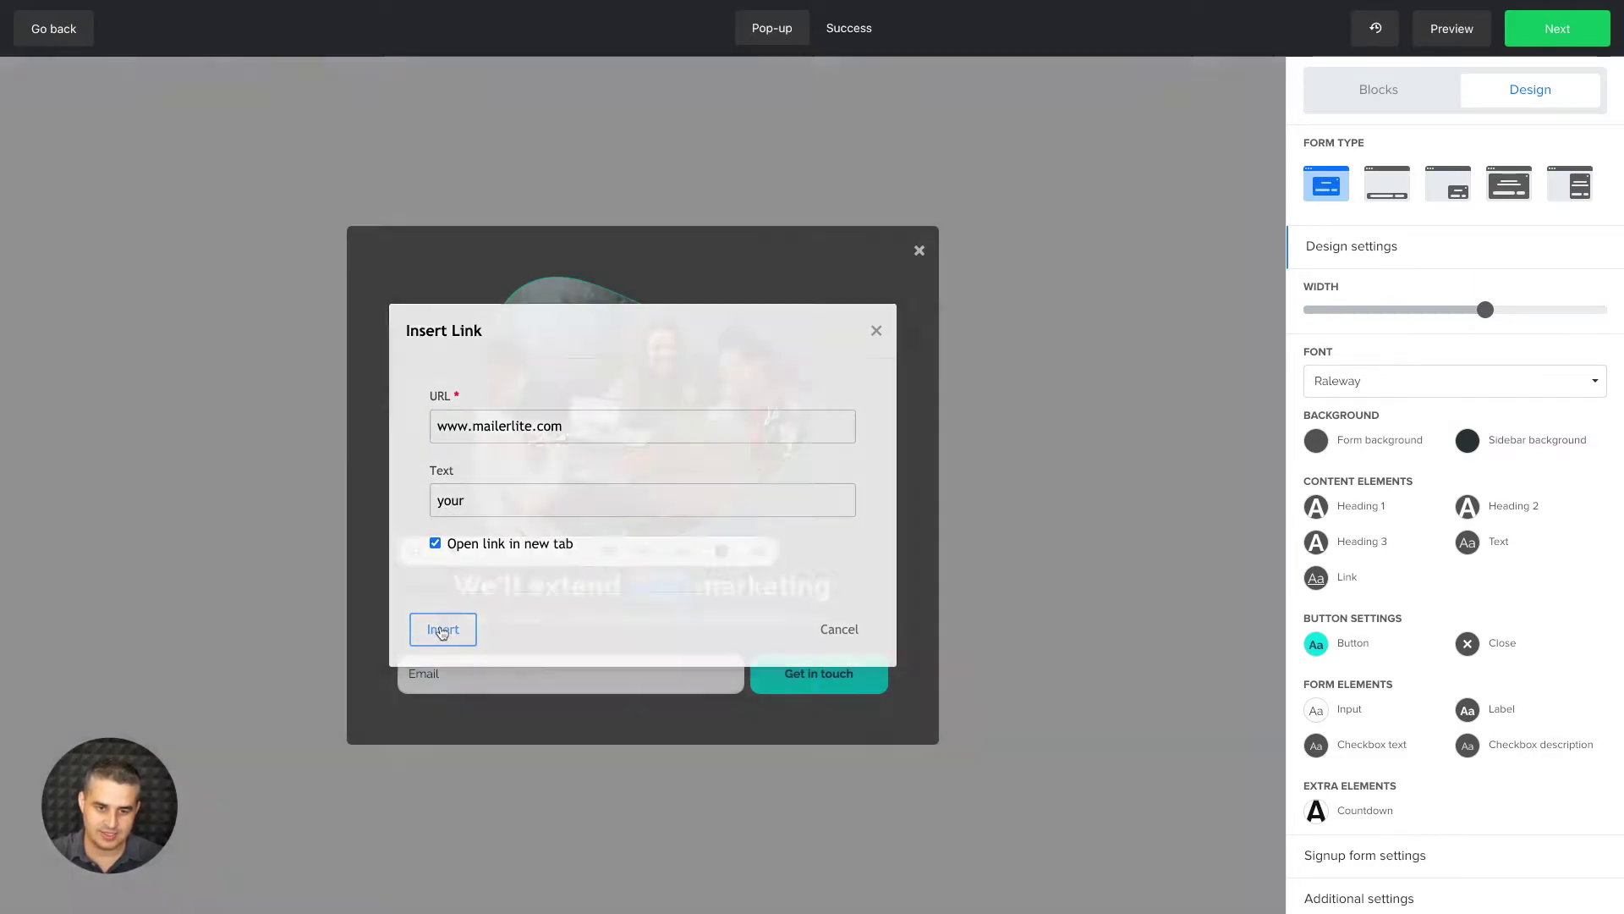
click(1087, 554)
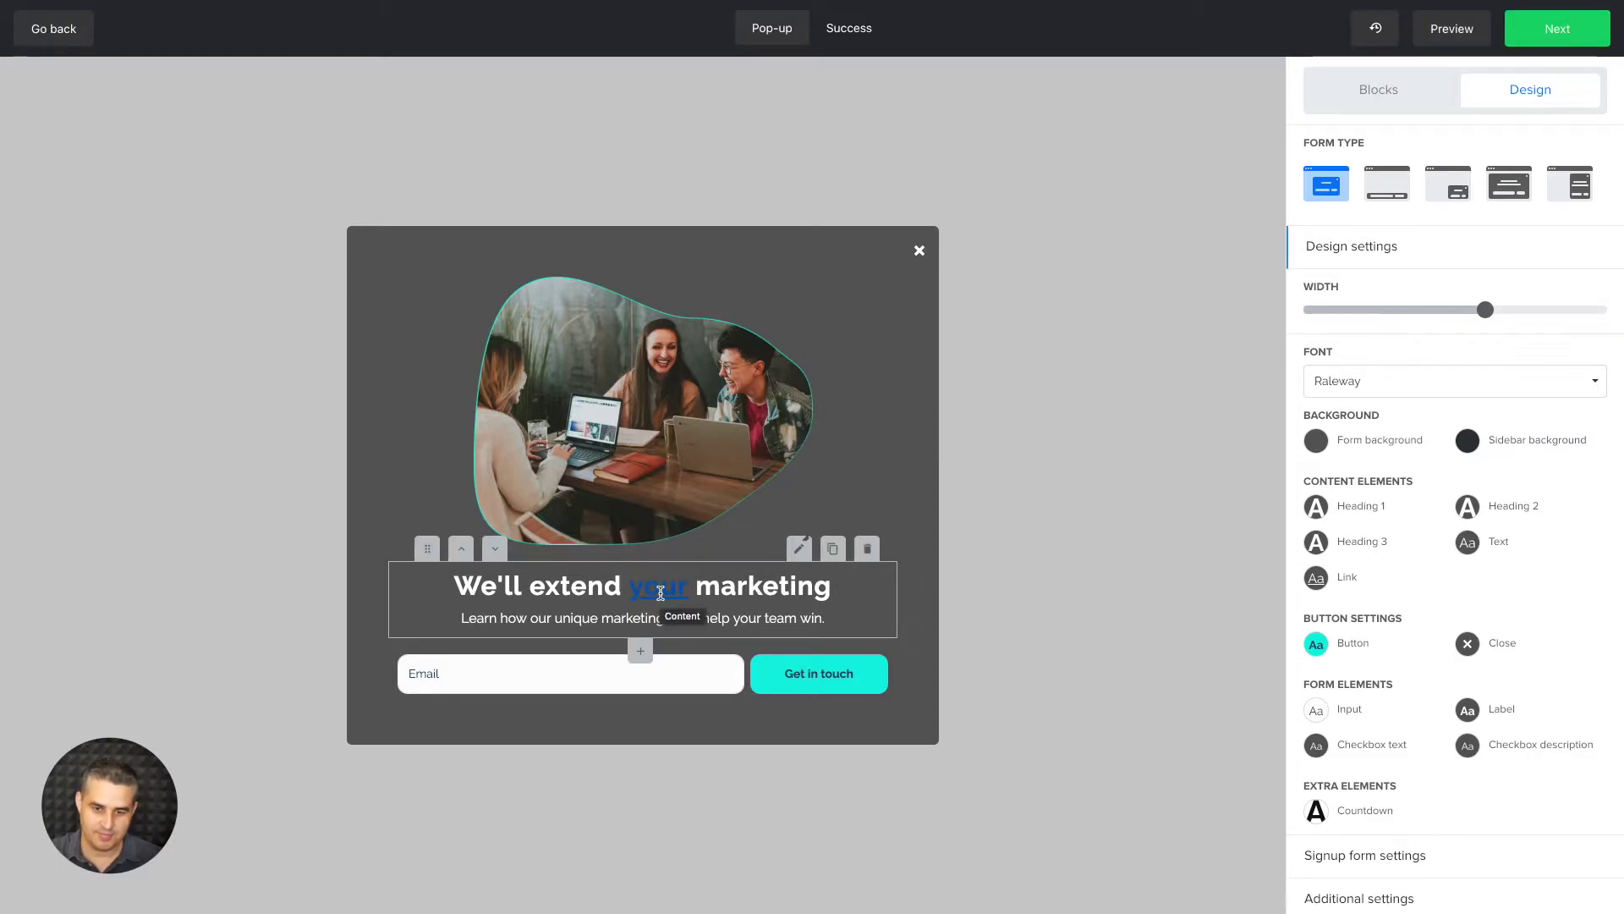
Step: Check the heading's paragraph format options and its HTML source view
double_click(575, 585)
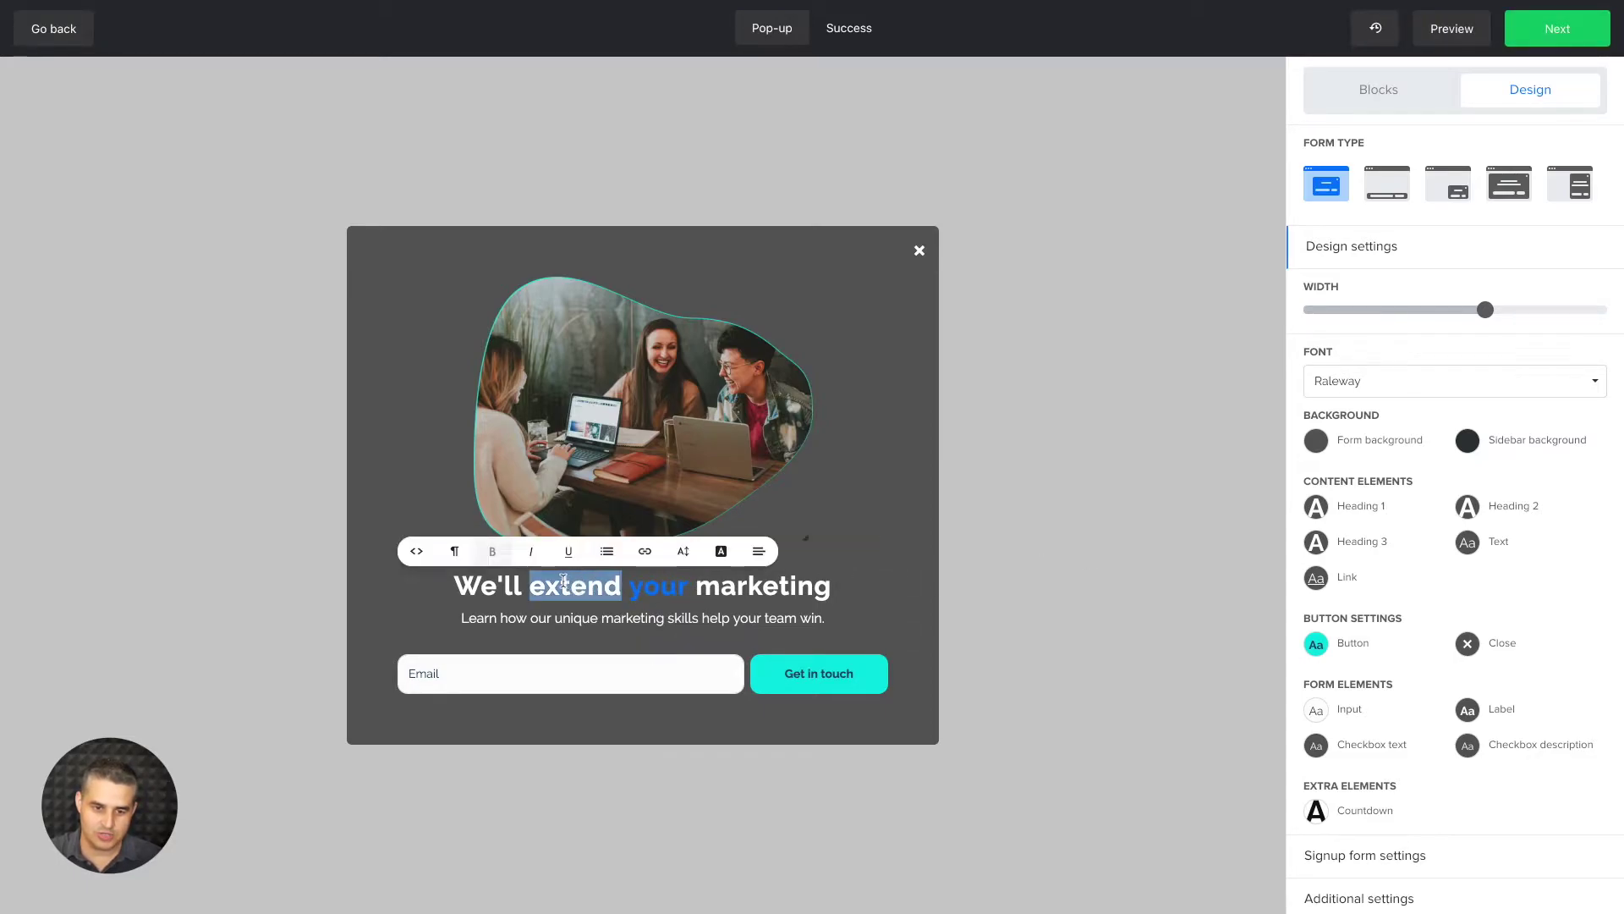
click(453, 551)
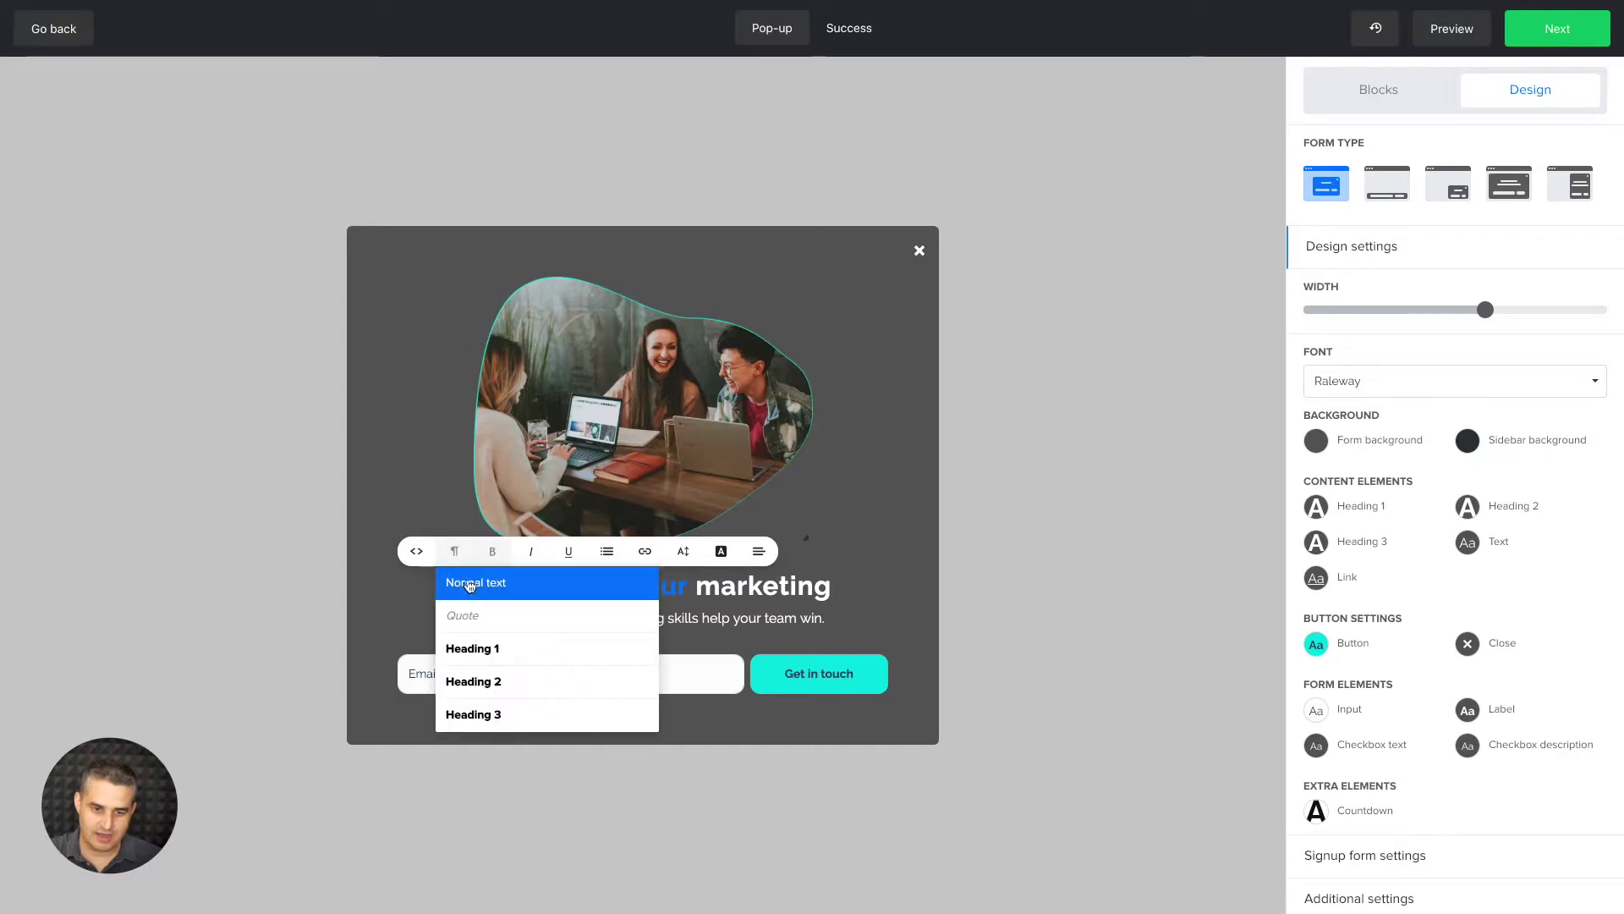
click(418, 552)
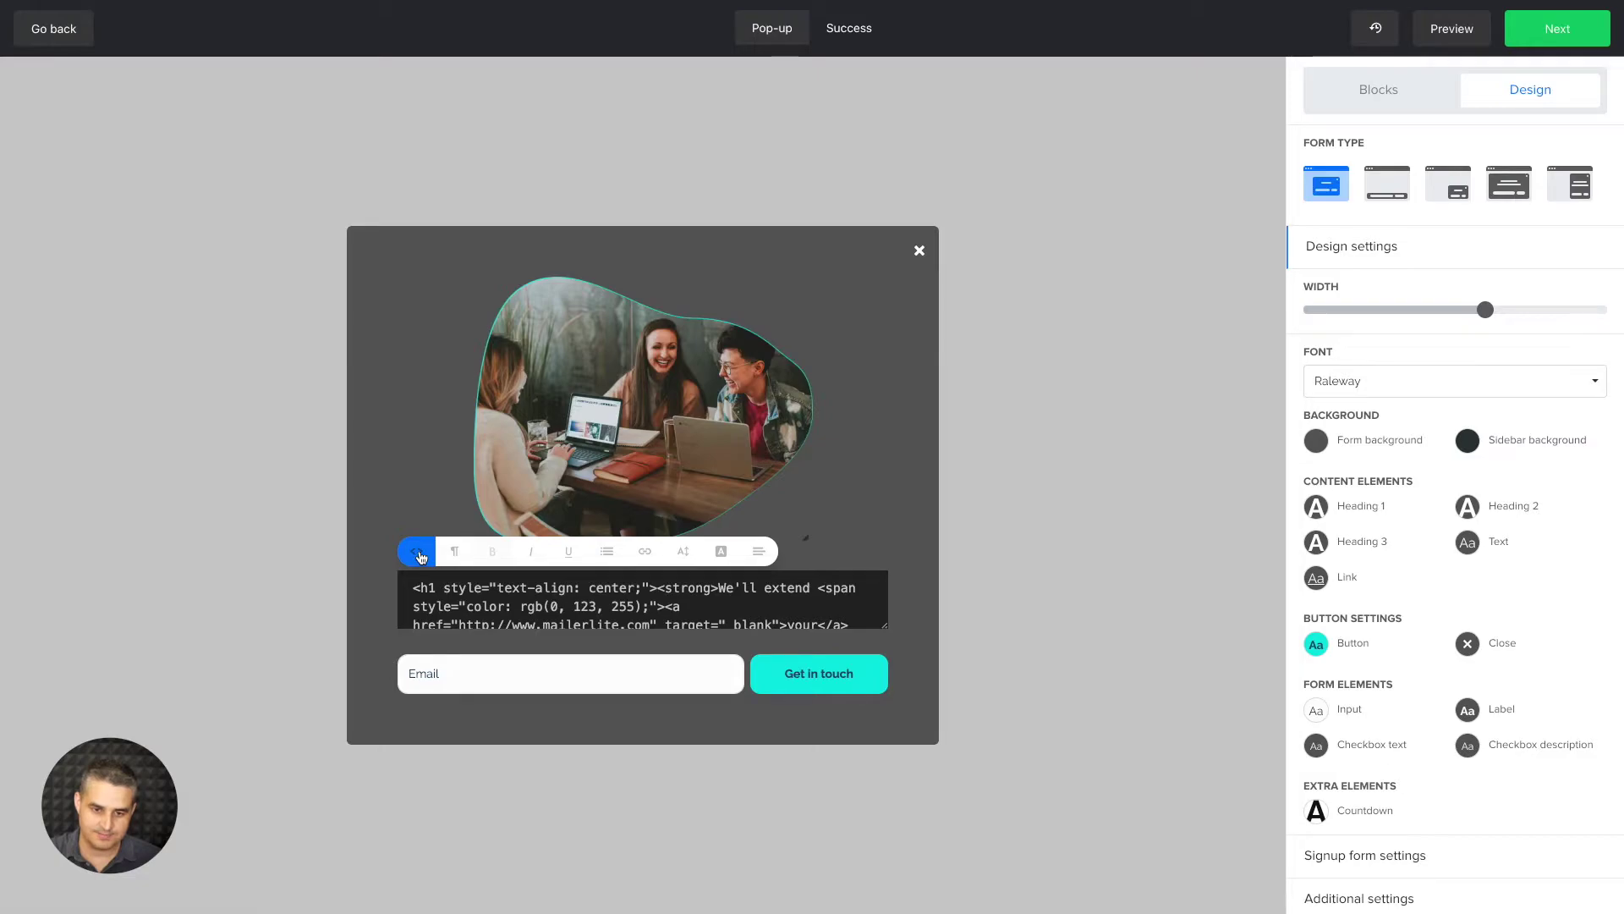
click(419, 553)
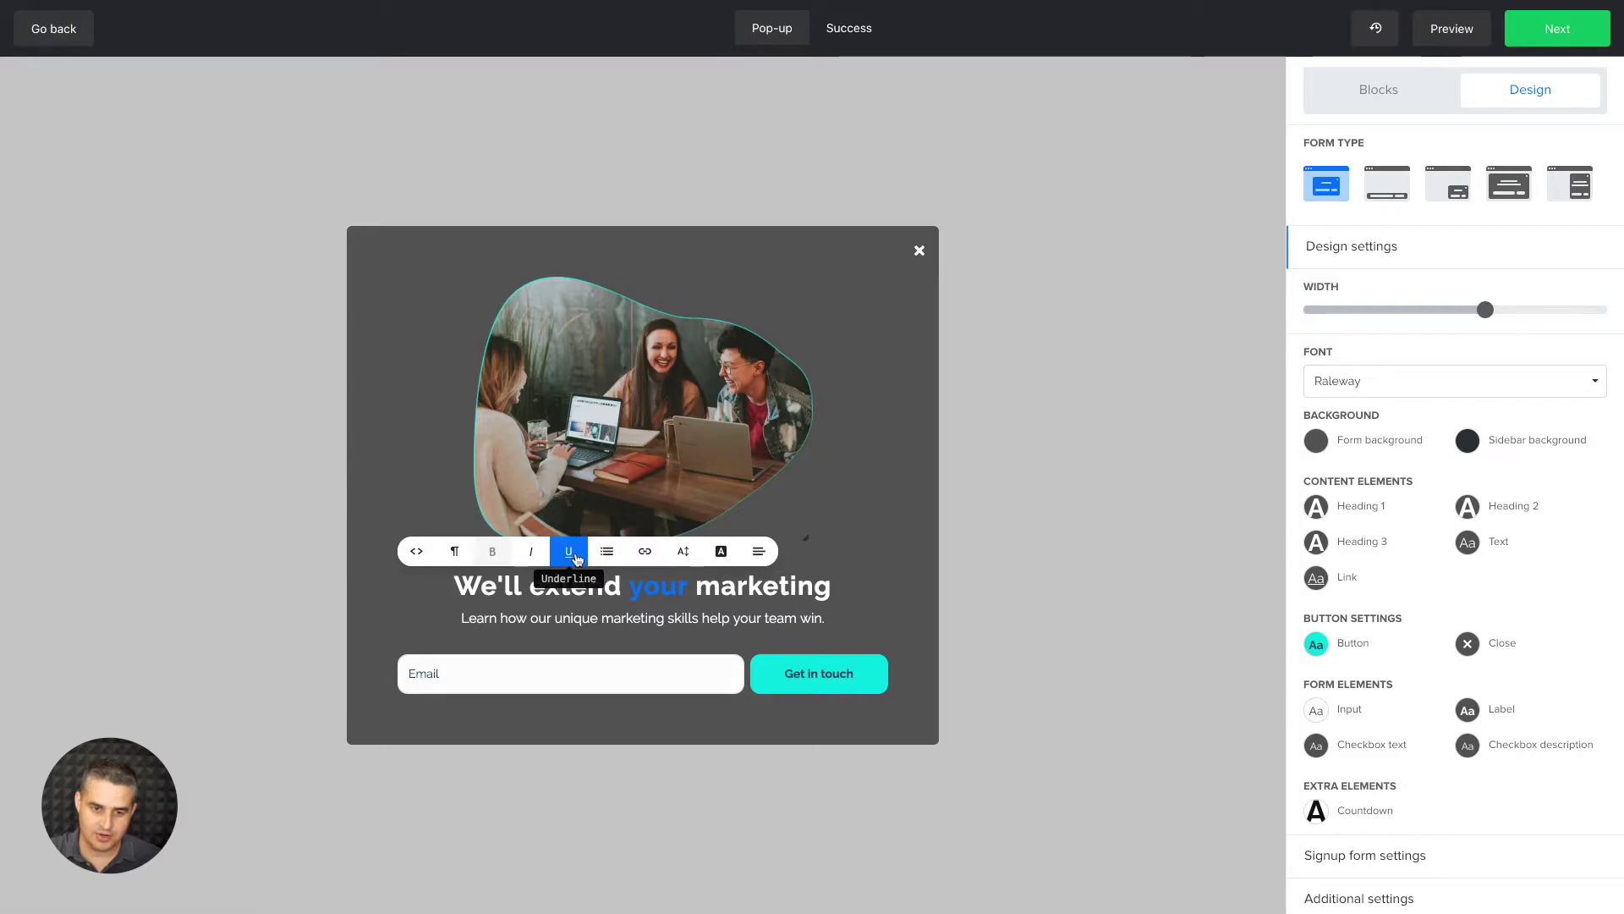
Step: Make all the heading and subtitle text underlined and italic
key(ctrl+a)
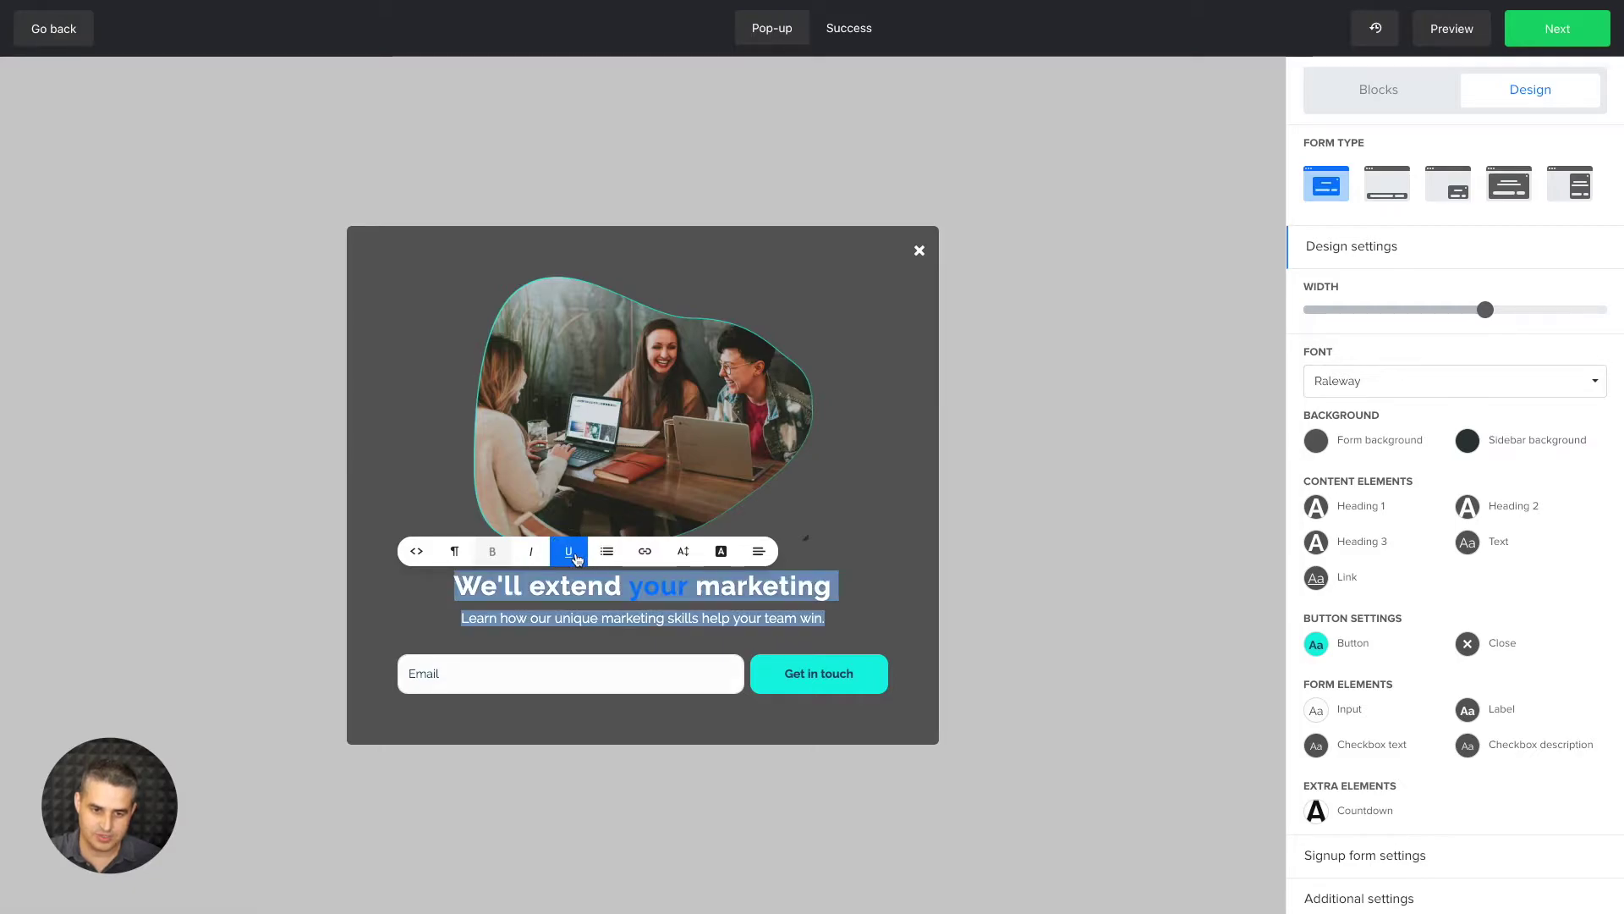
click(574, 557)
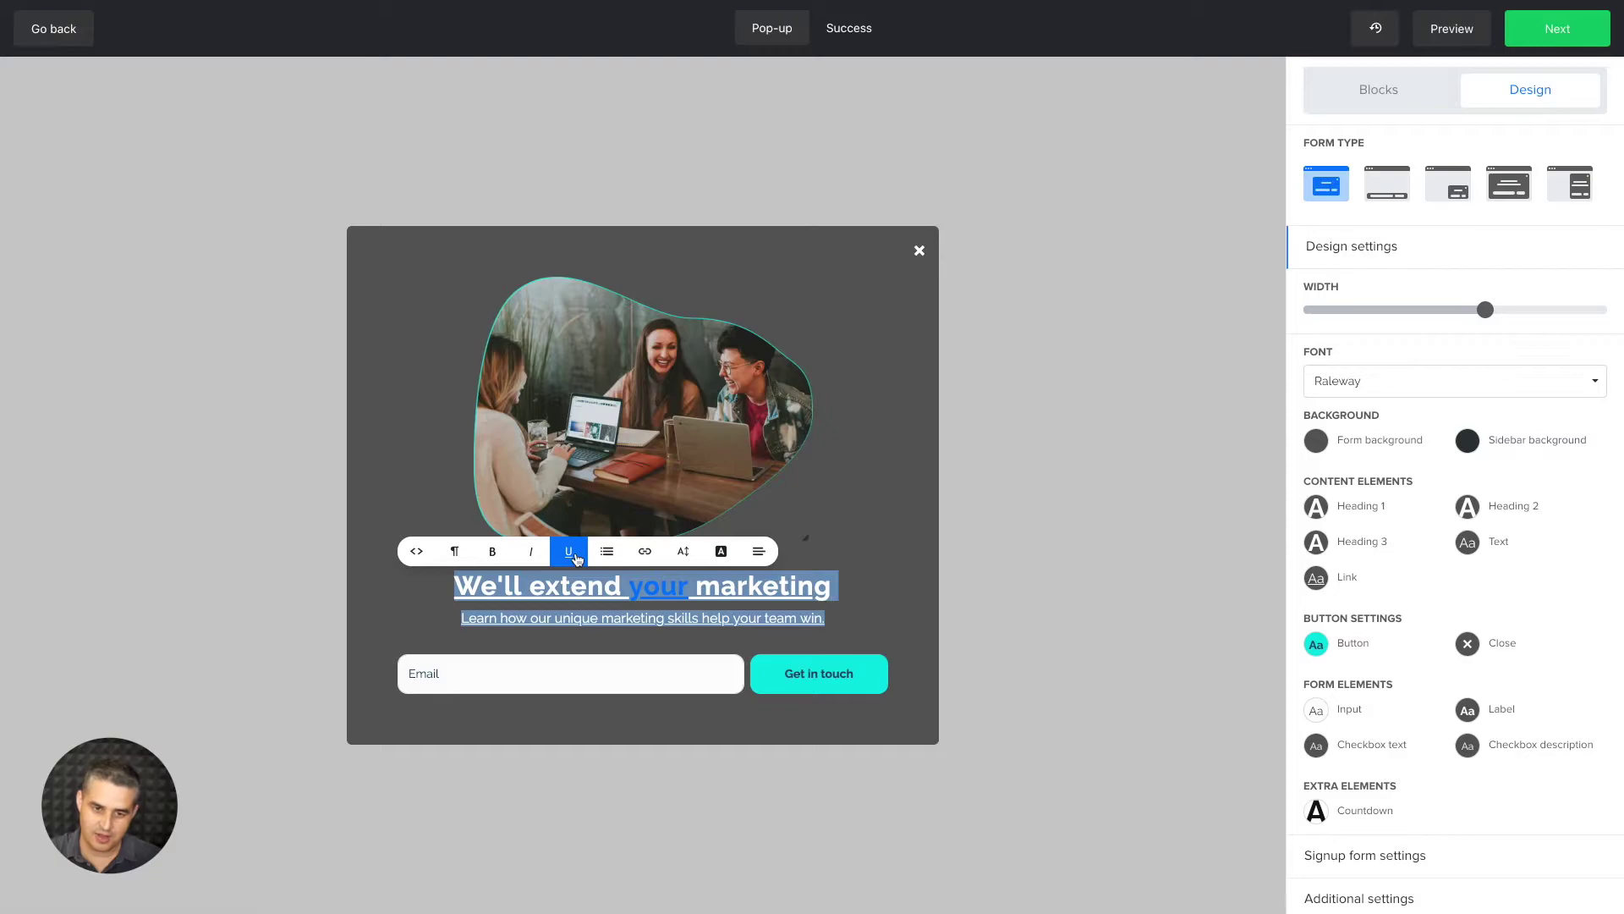
click(535, 557)
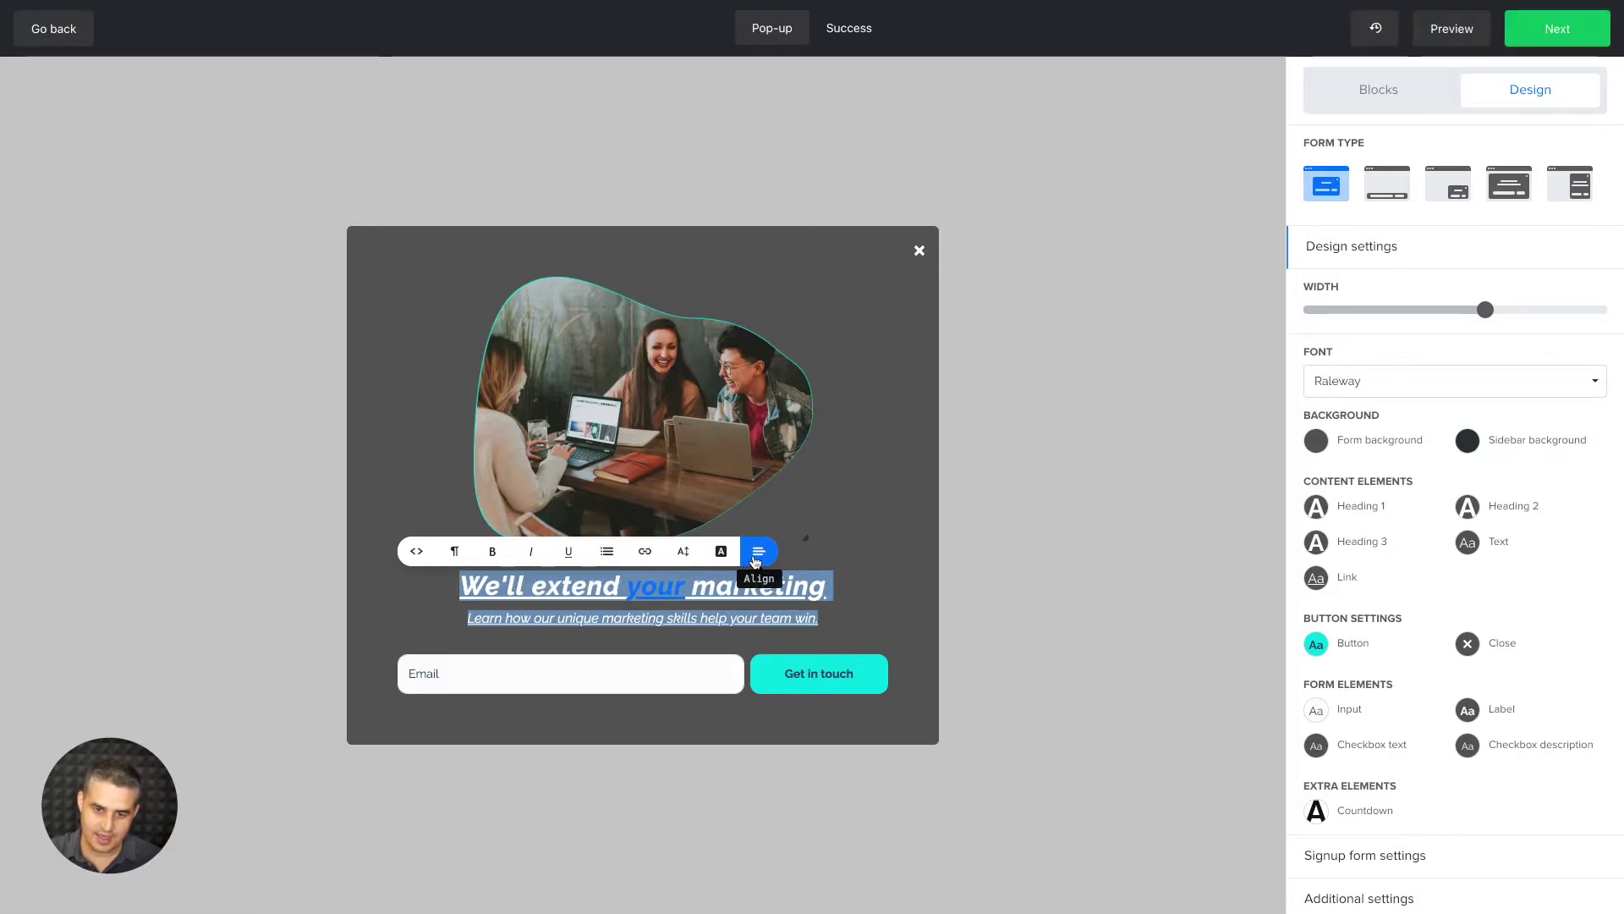
Step: Try left, right and justified alignment, then re-centre the heading and subtitle
click(755, 560)
click(770, 582)
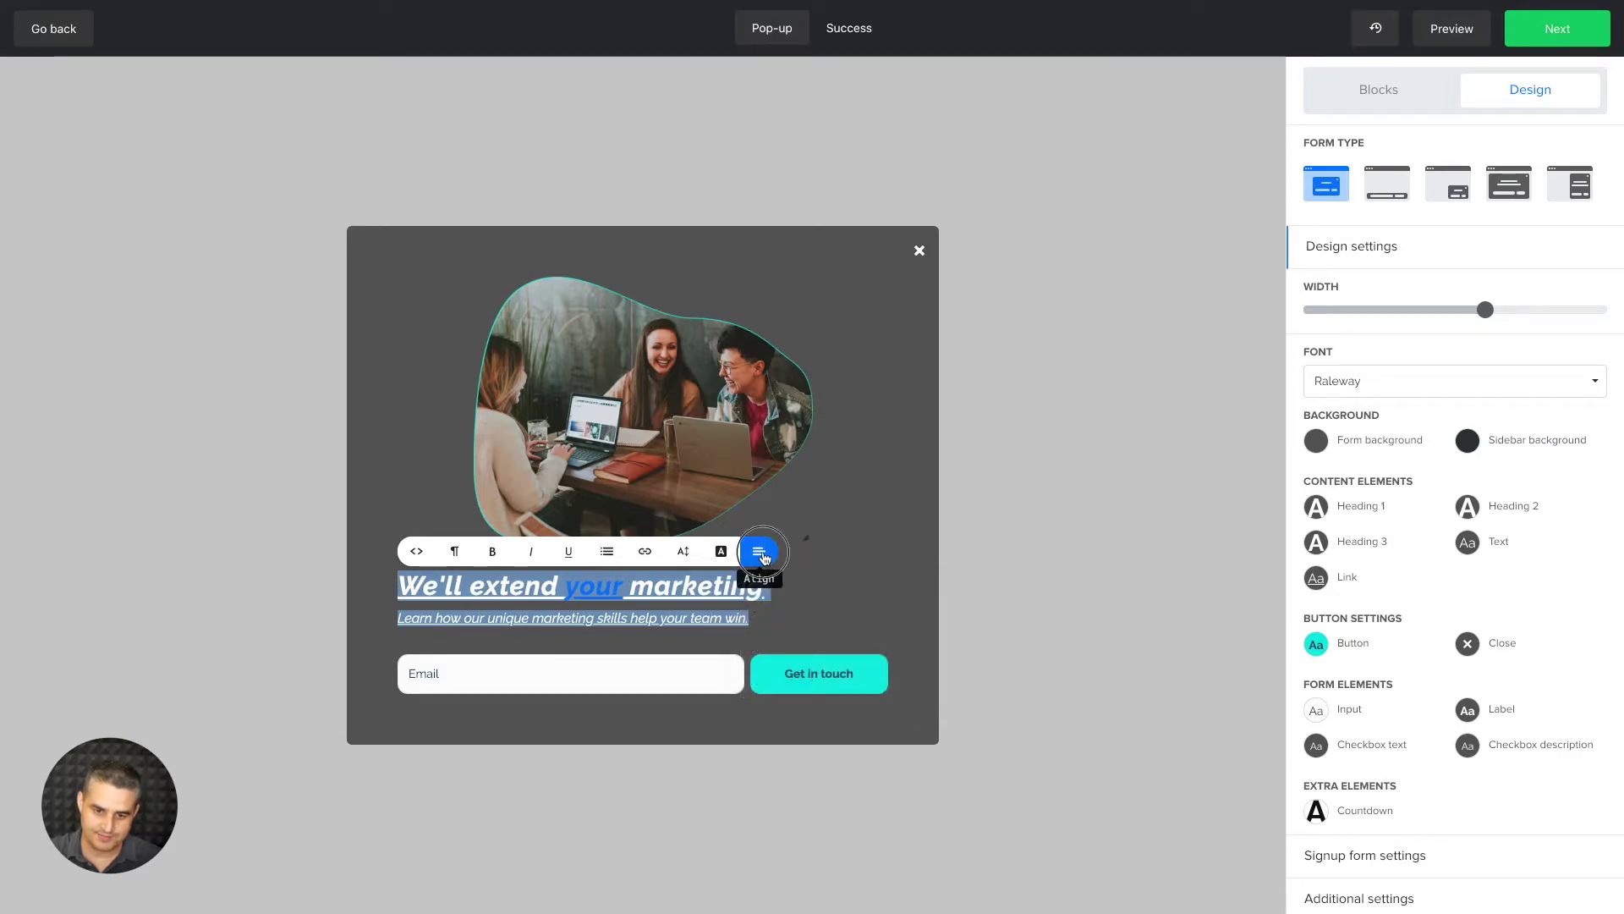
click(765, 561)
click(780, 648)
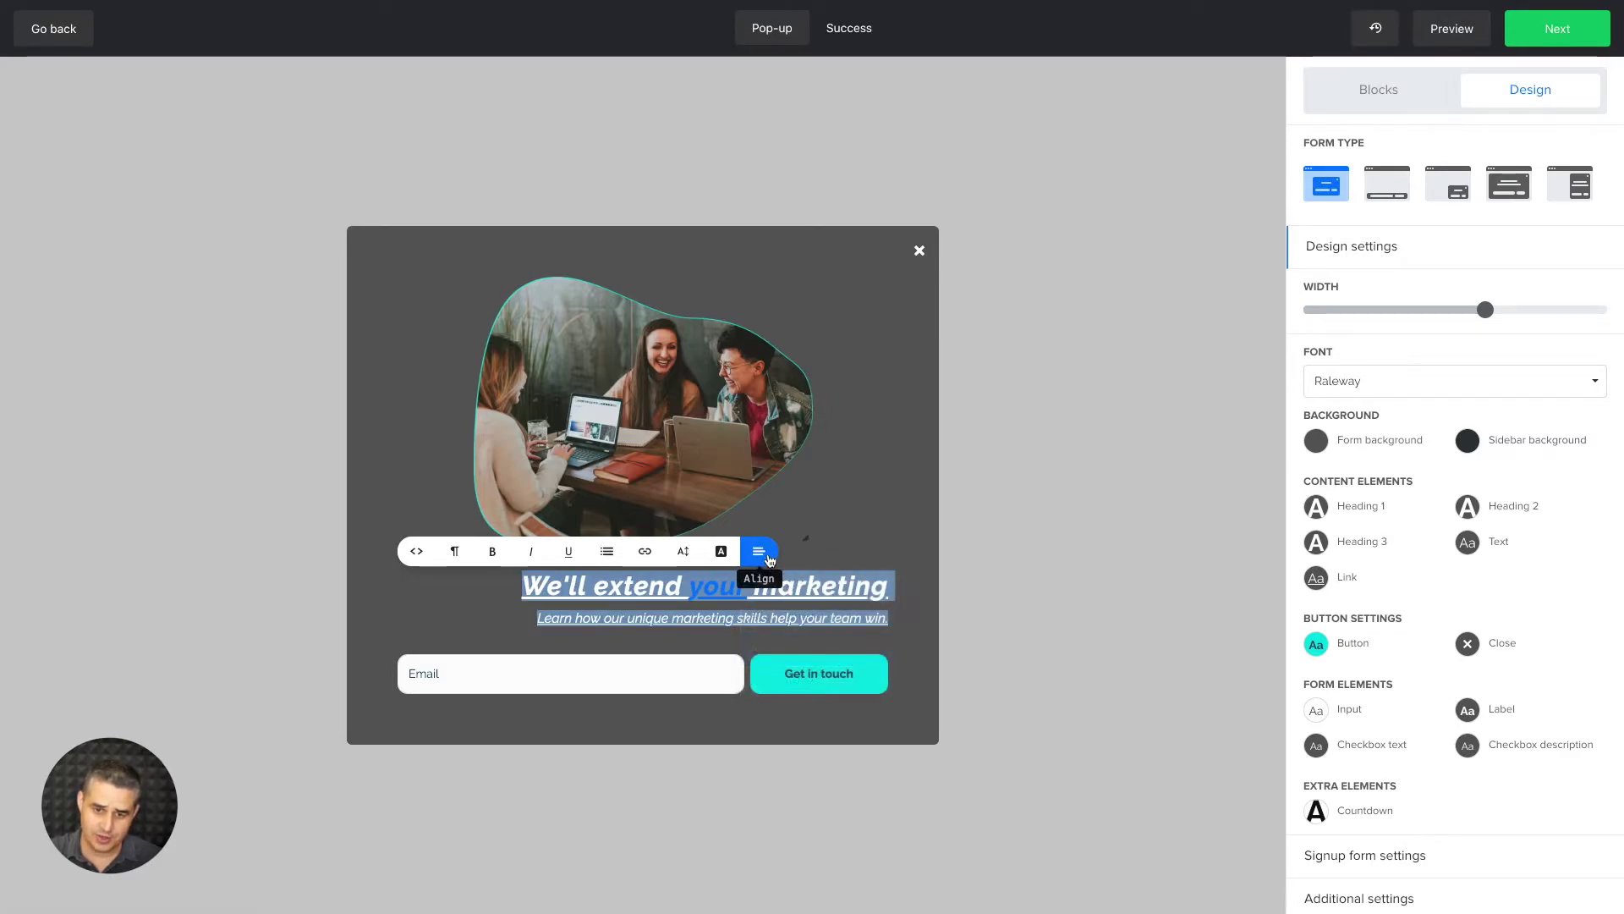
click(759, 556)
click(784, 681)
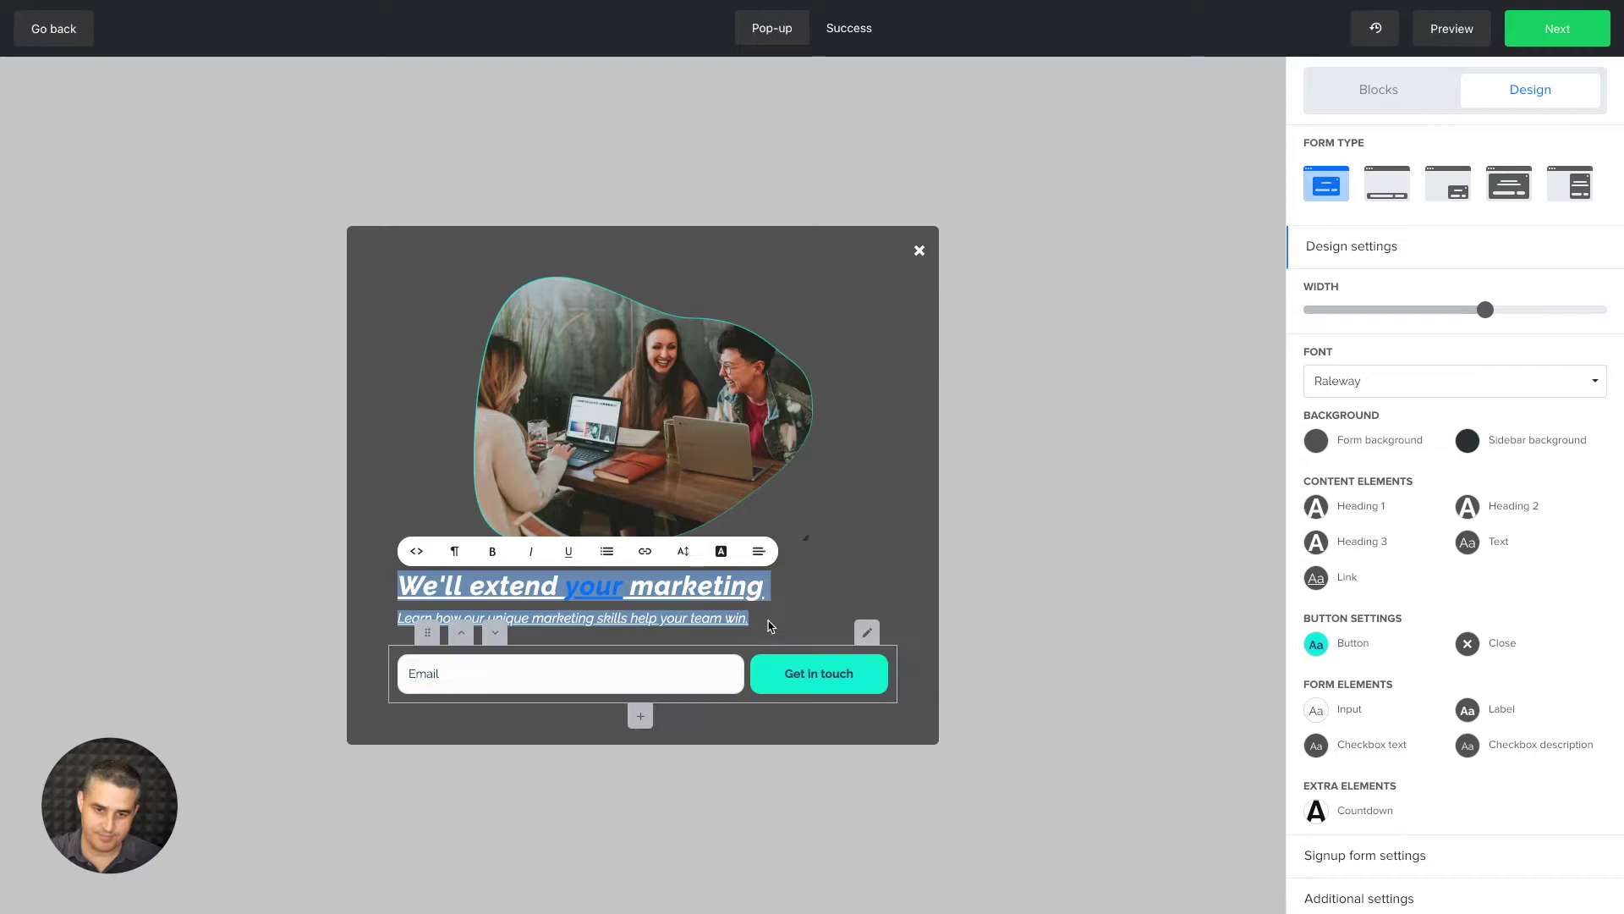
click(766, 554)
click(779, 611)
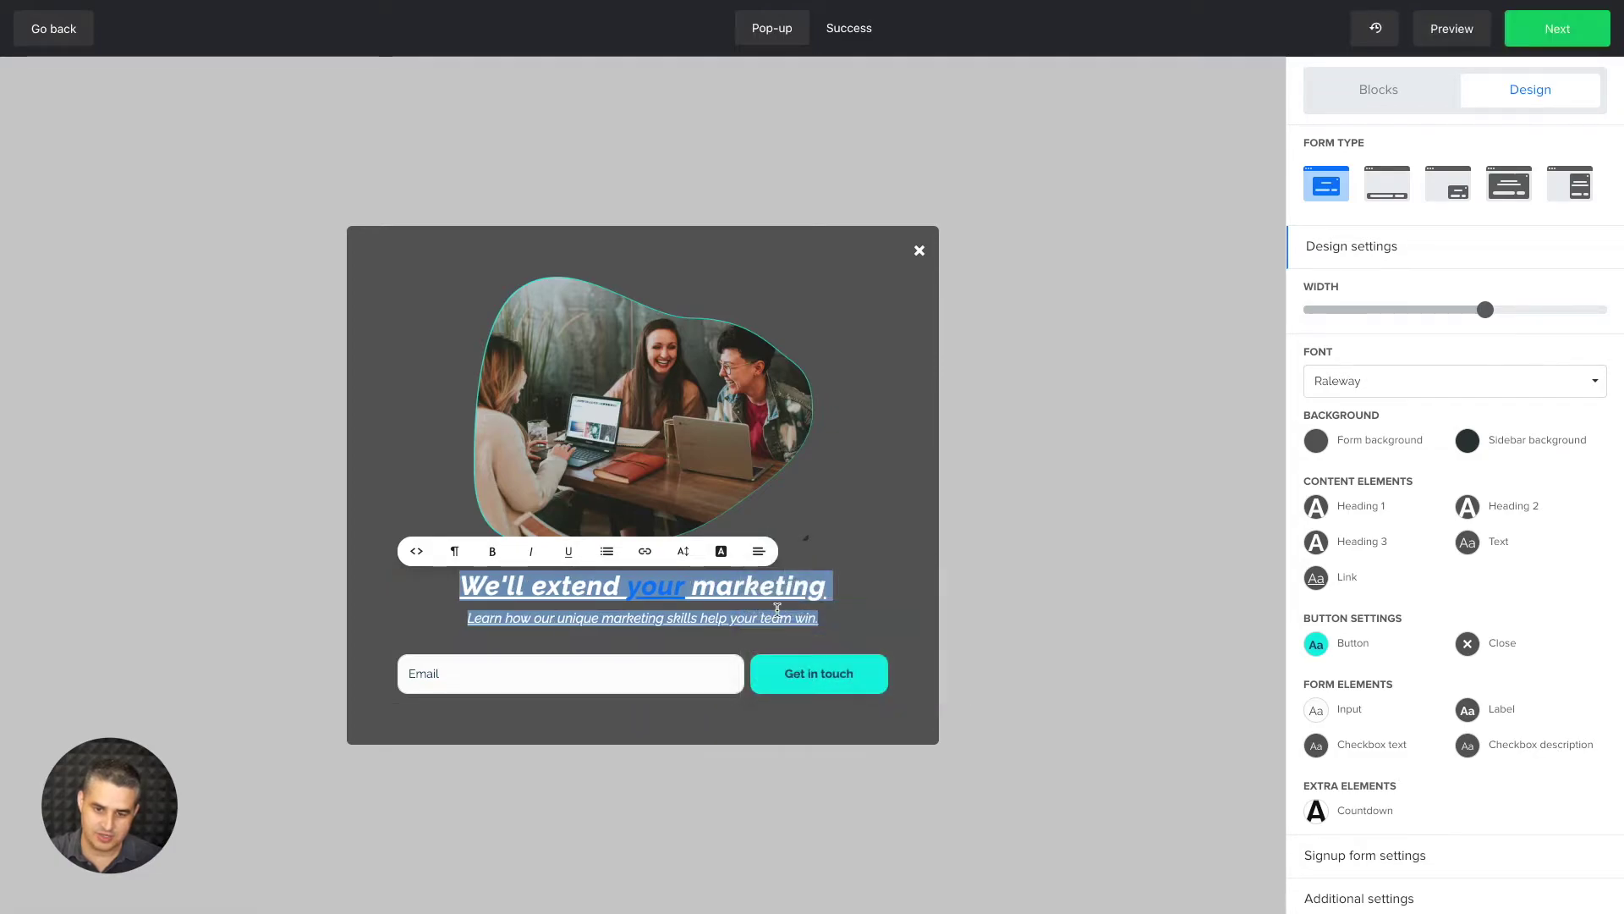
click(1022, 529)
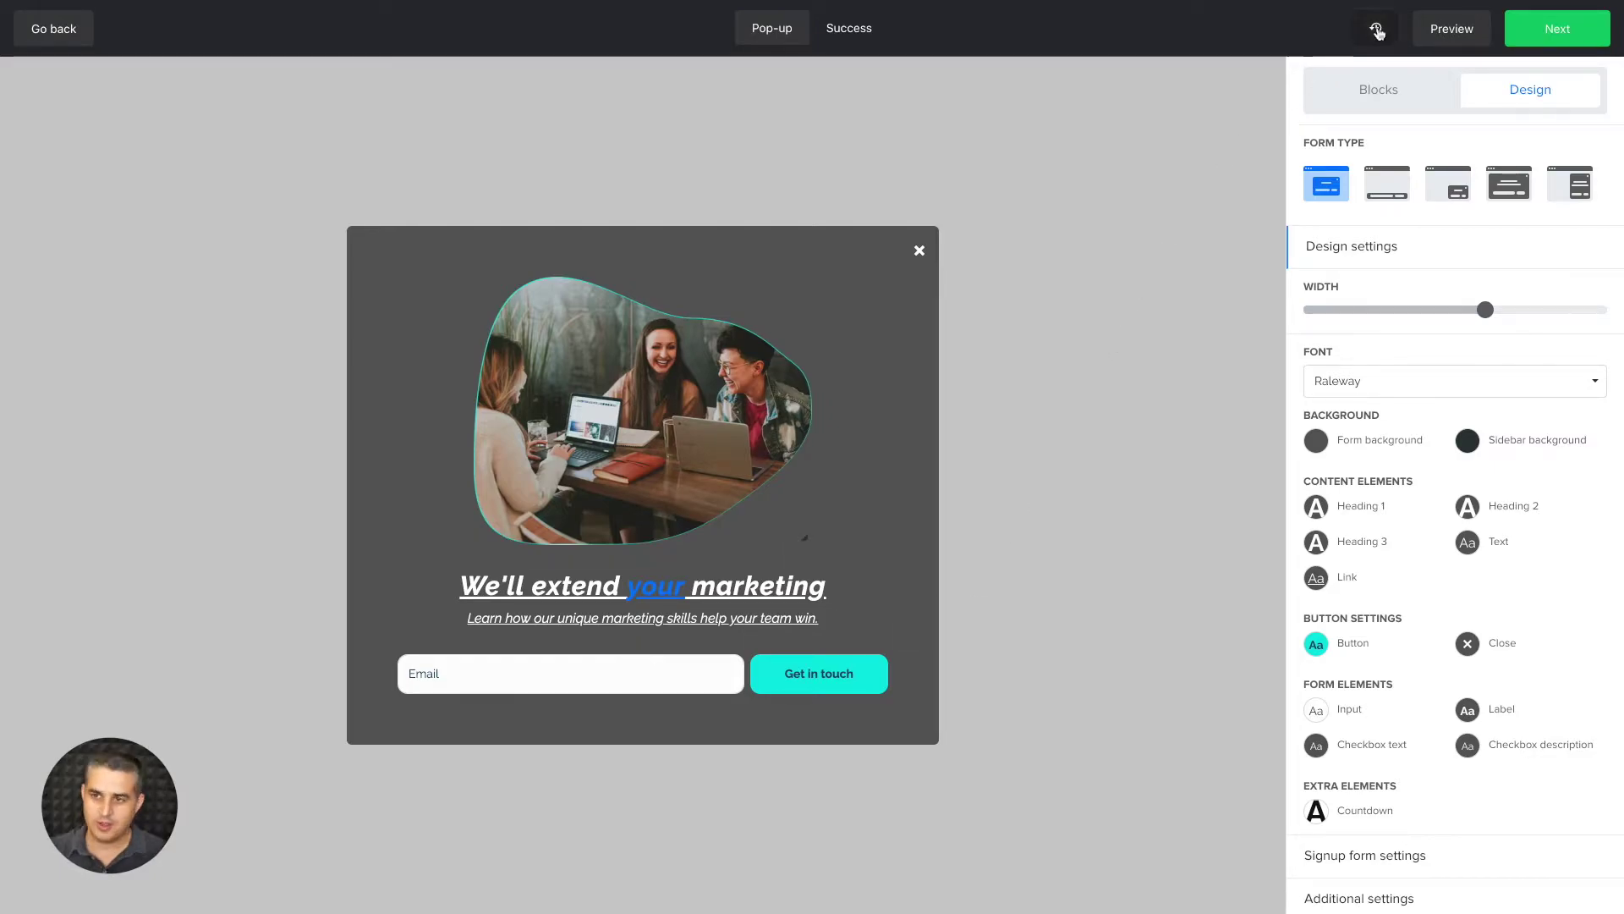
Step: Review the Recent changes list, then view Version history, which has no saved versions
click(1378, 33)
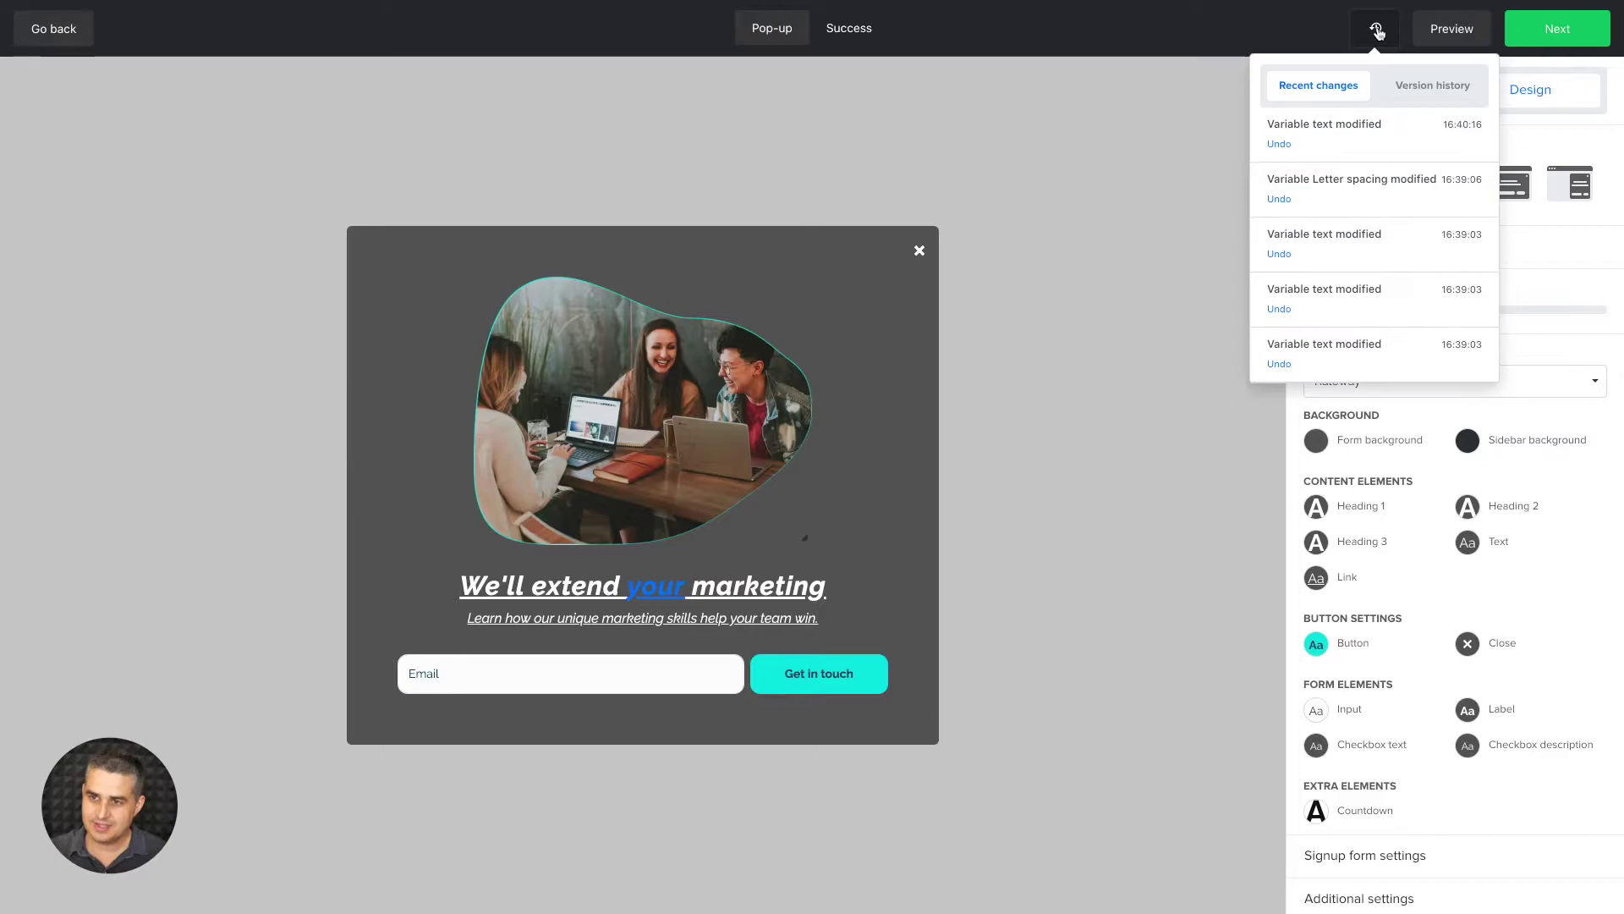
scroll(1296, 284, down, 2)
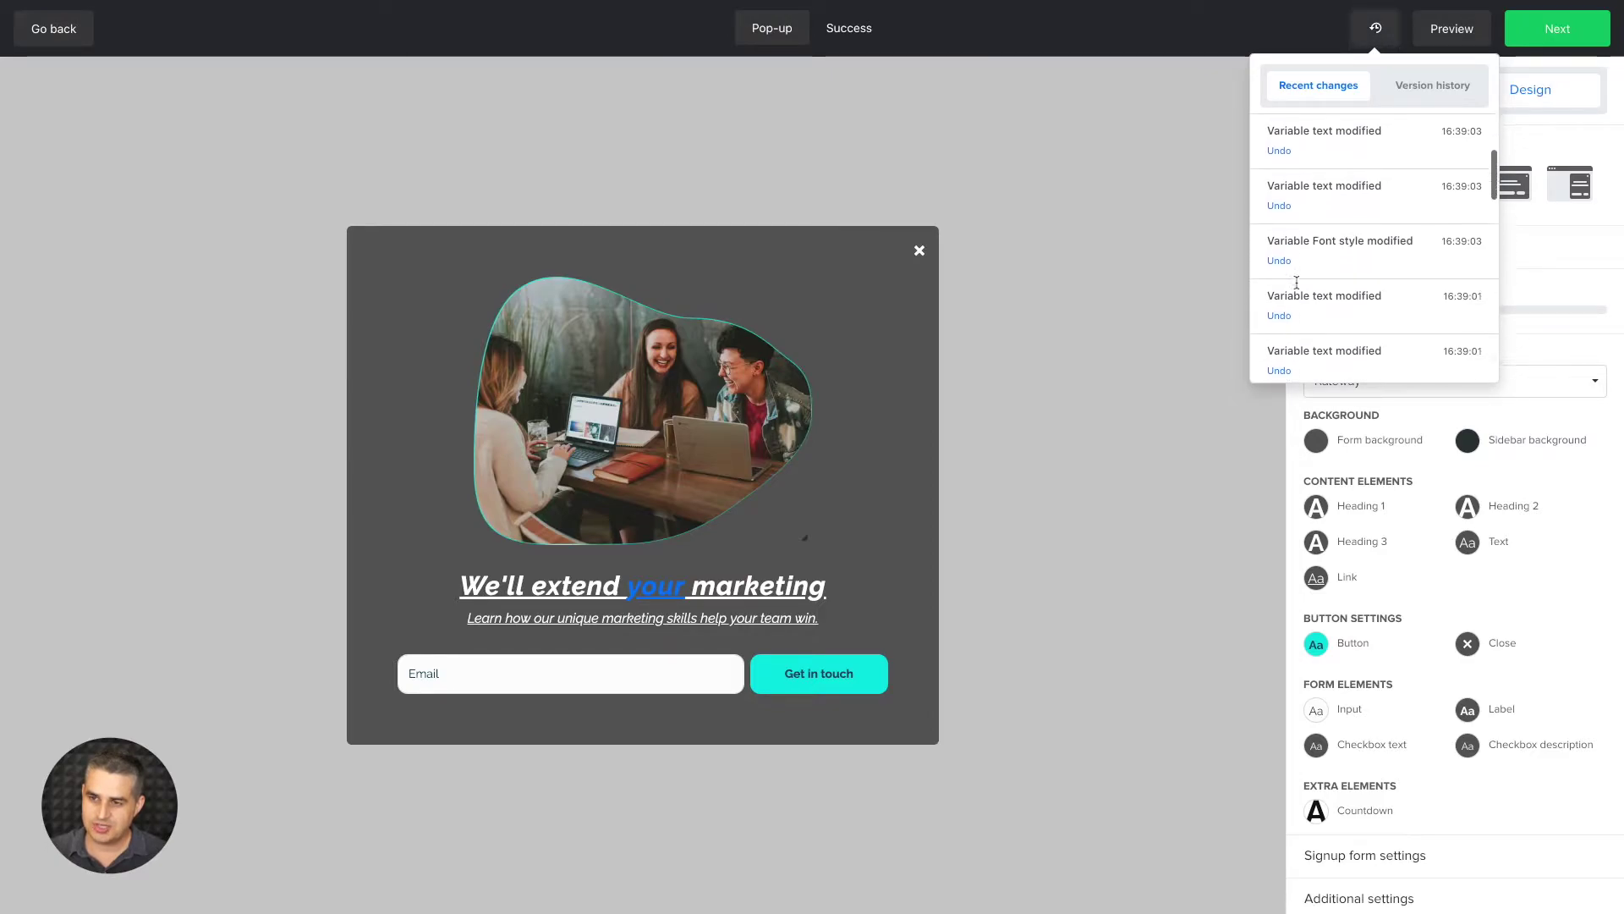
scroll(1299, 288, up, 3)
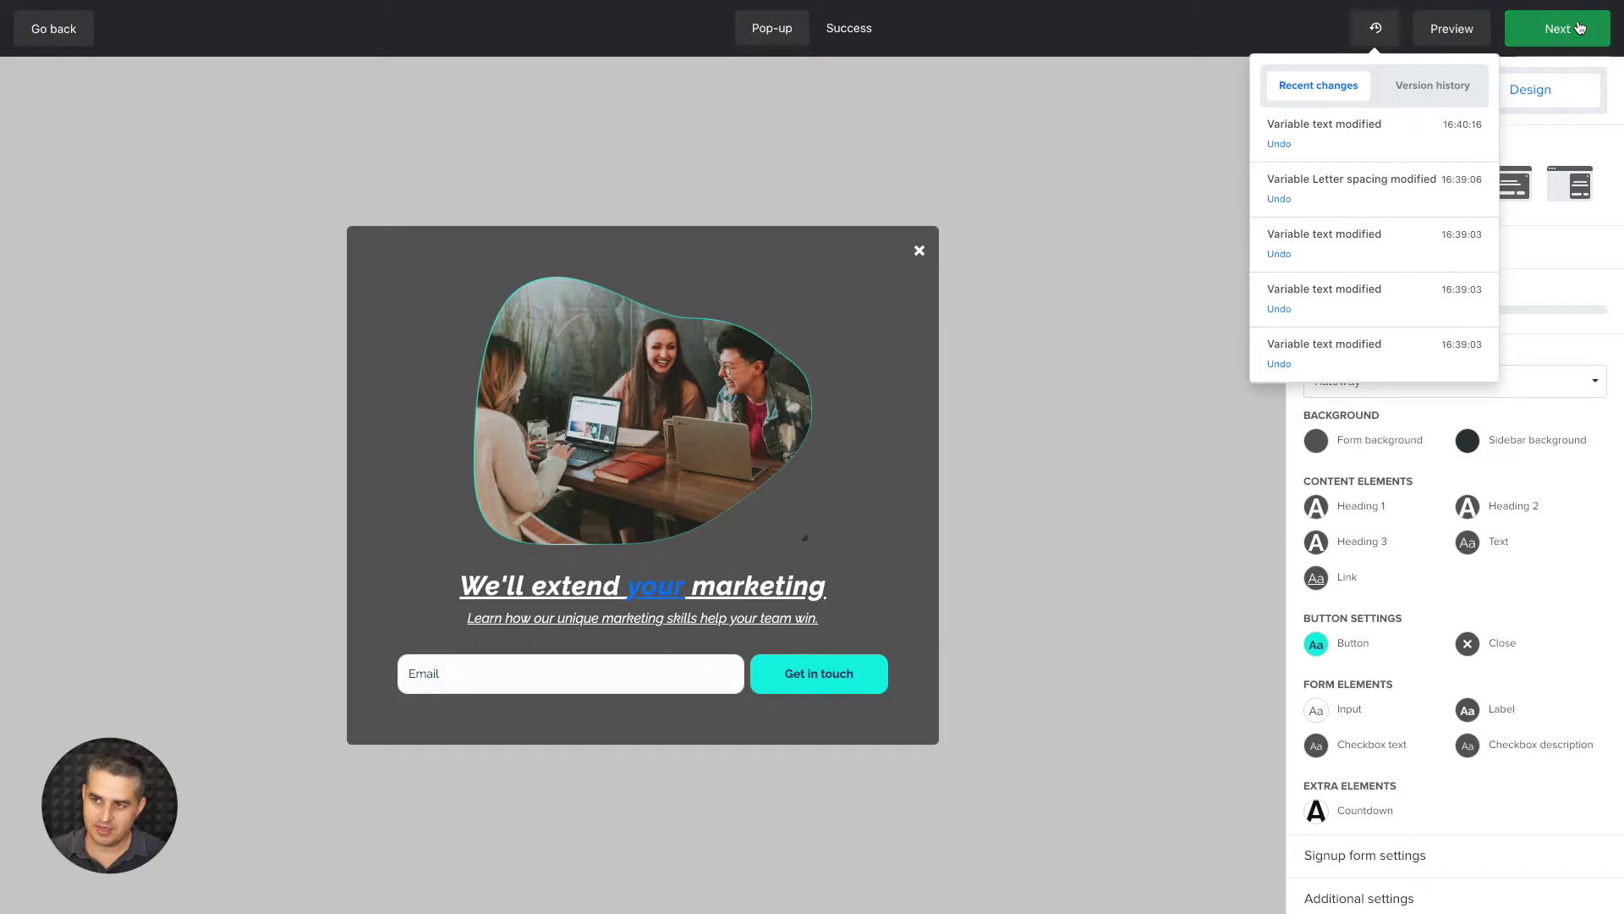
click(1429, 101)
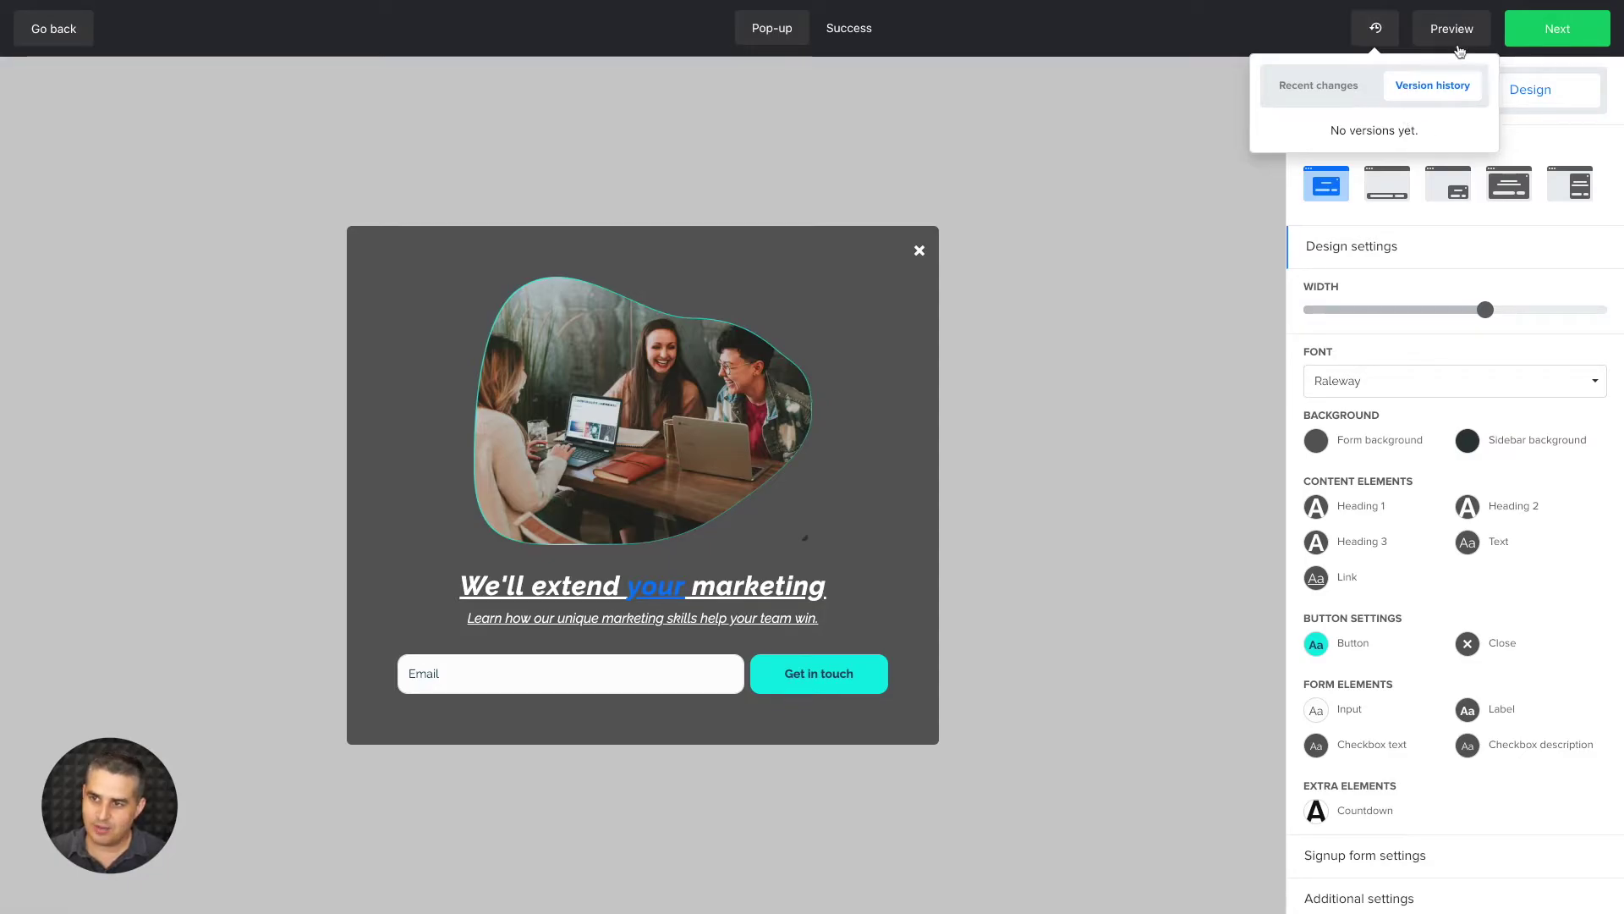
Step: Close version history, preview the pop-up on desktop and mobile, then exit the preview
click(1375, 28)
click(1438, 32)
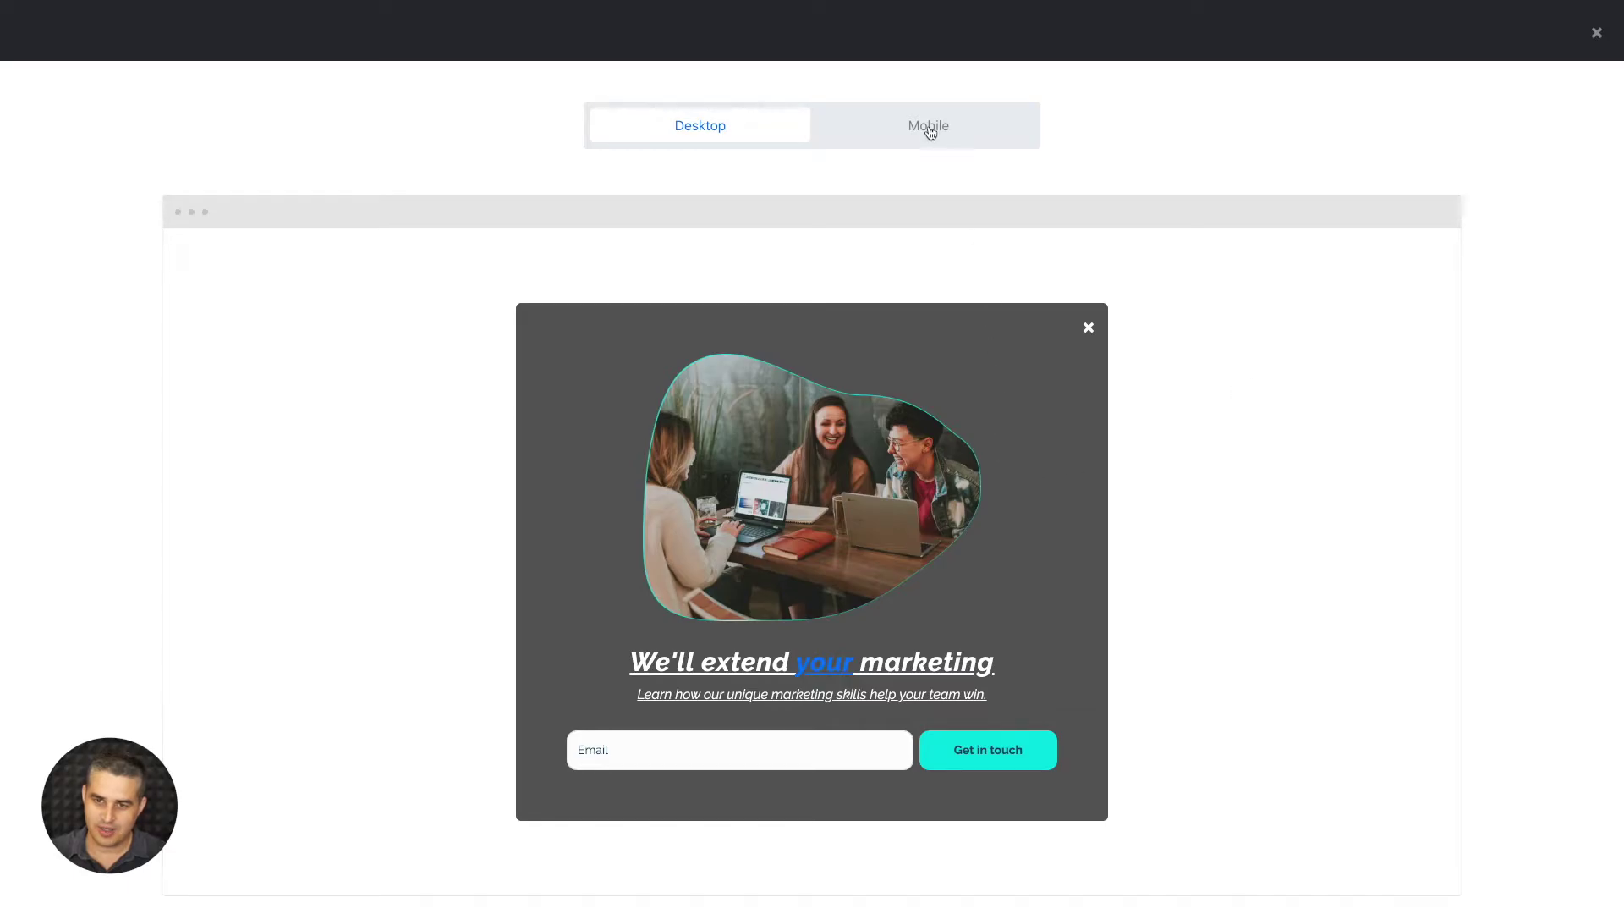
click(931, 133)
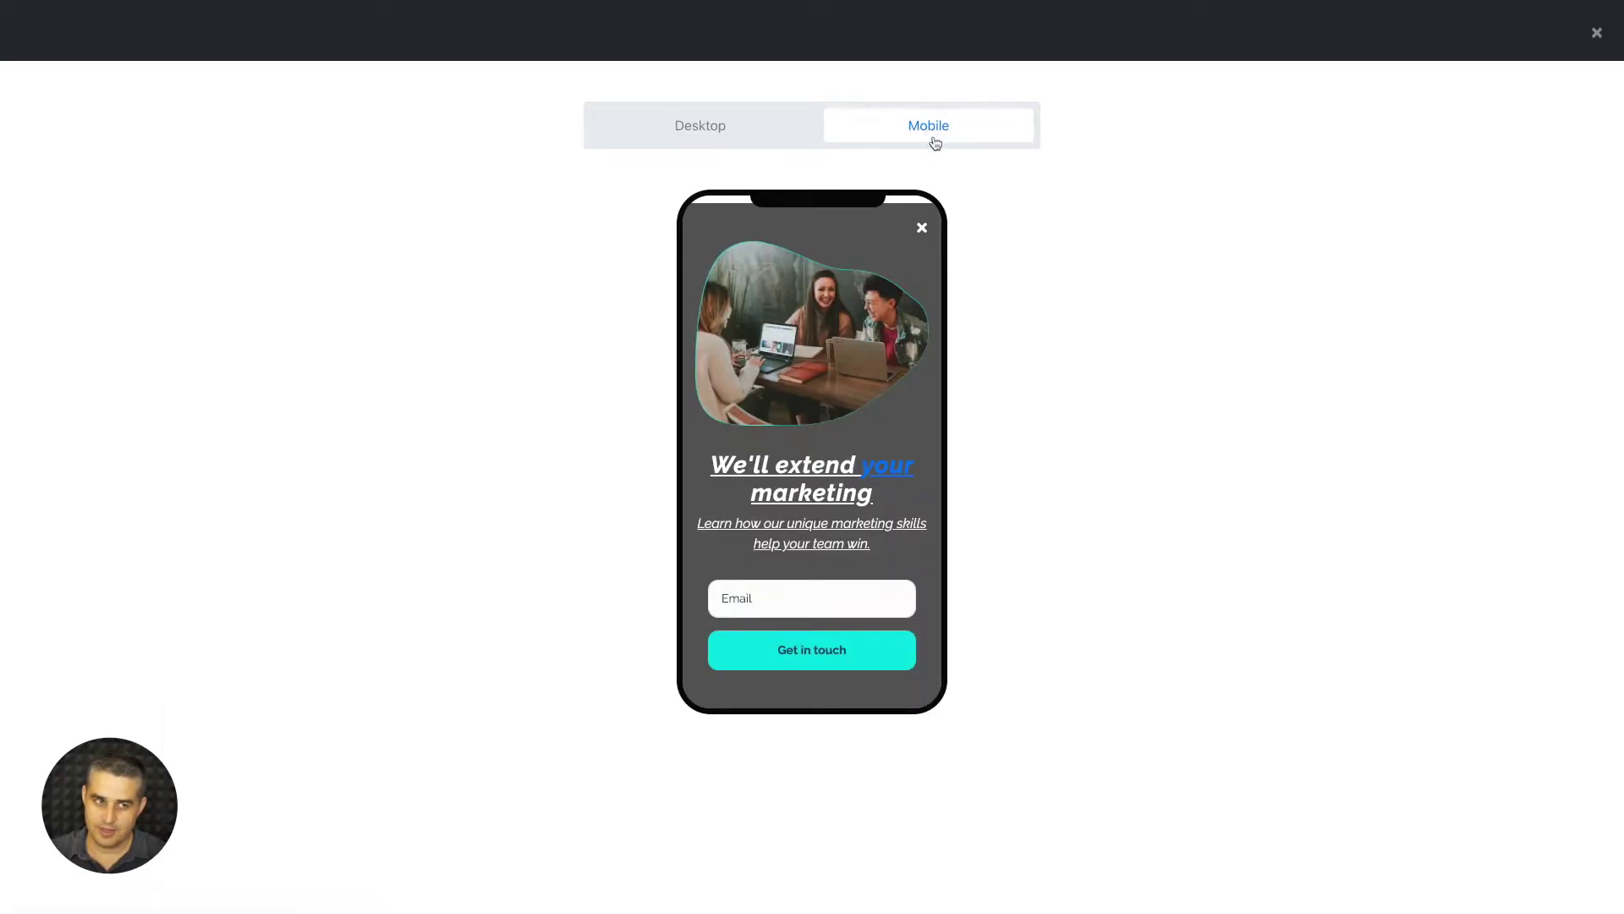
click(1598, 35)
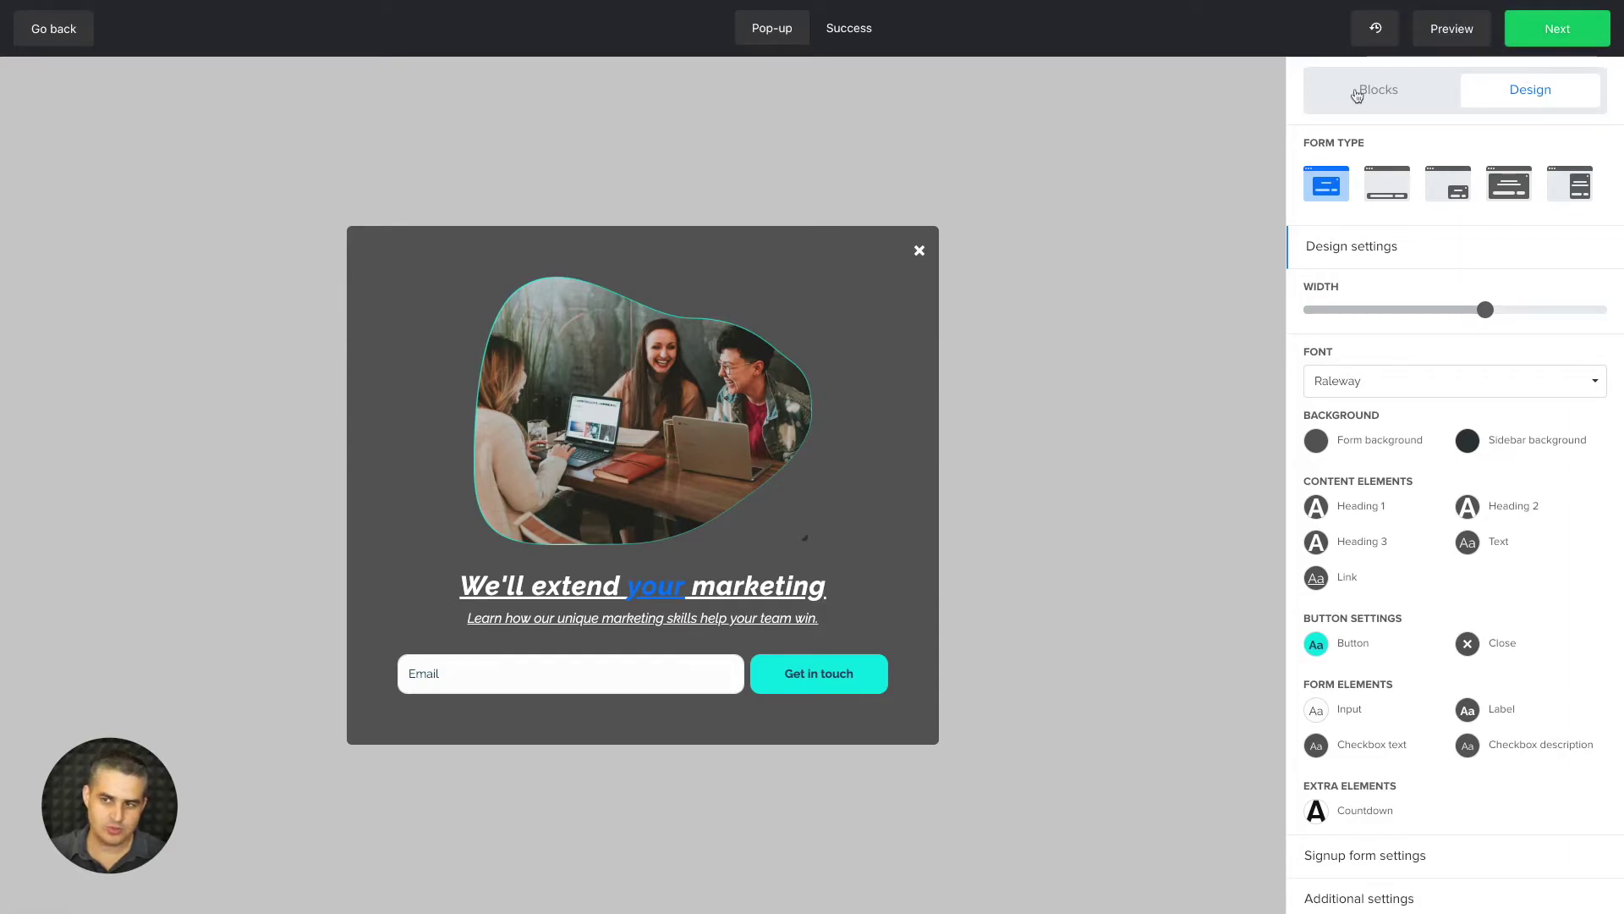
Step: Set the success screen's Heading 1 font colour to light grey #eaeced and save it
click(844, 30)
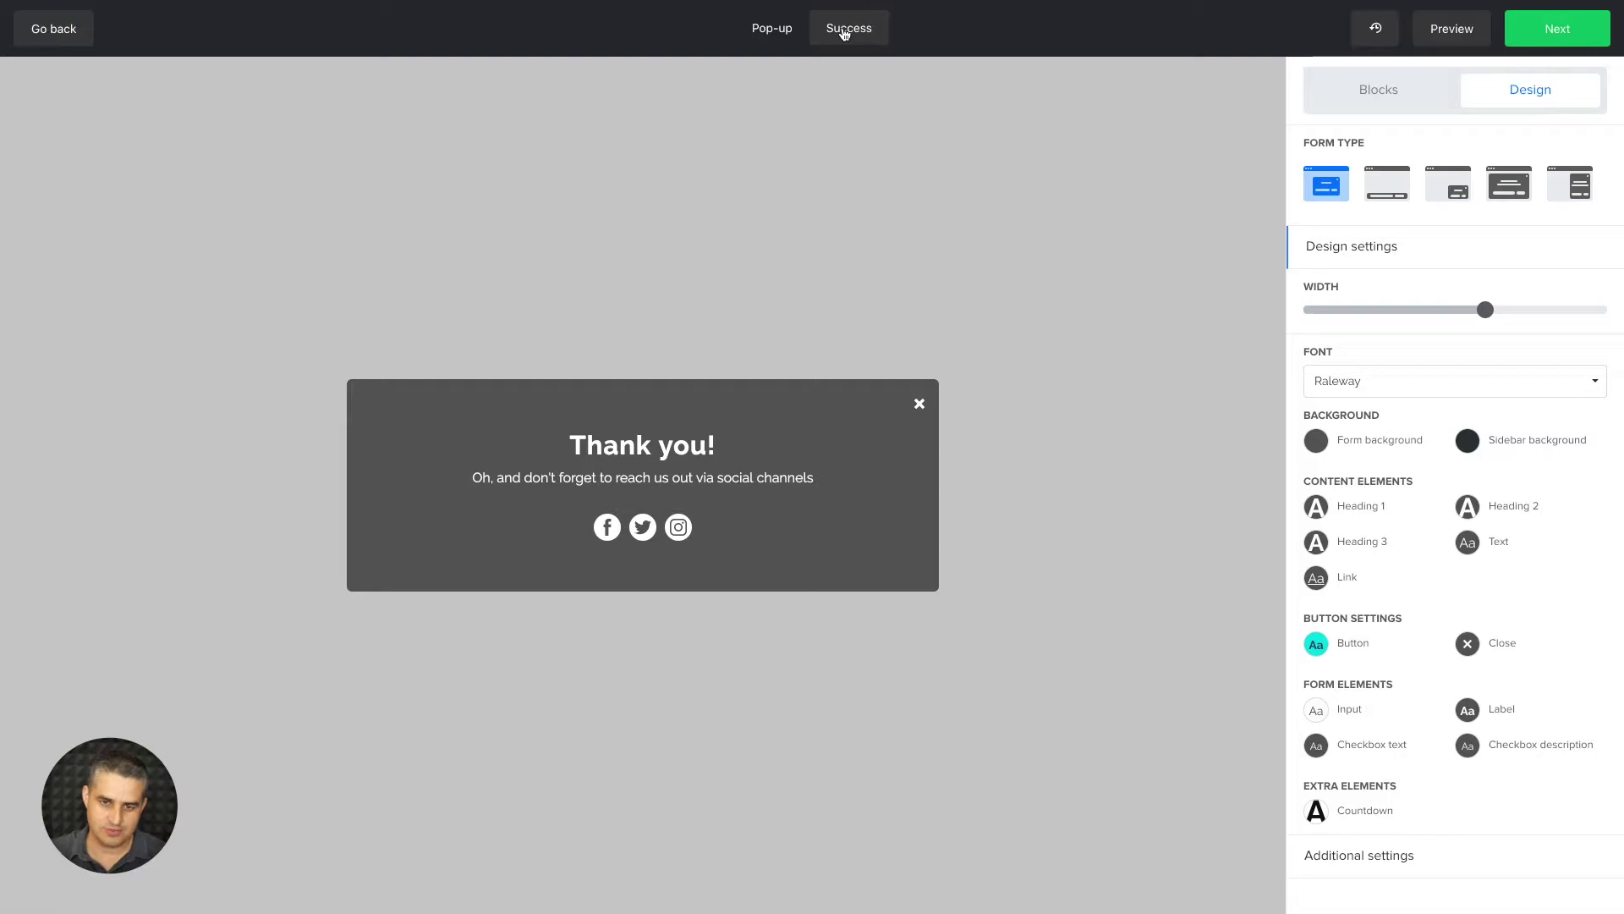
click(773, 32)
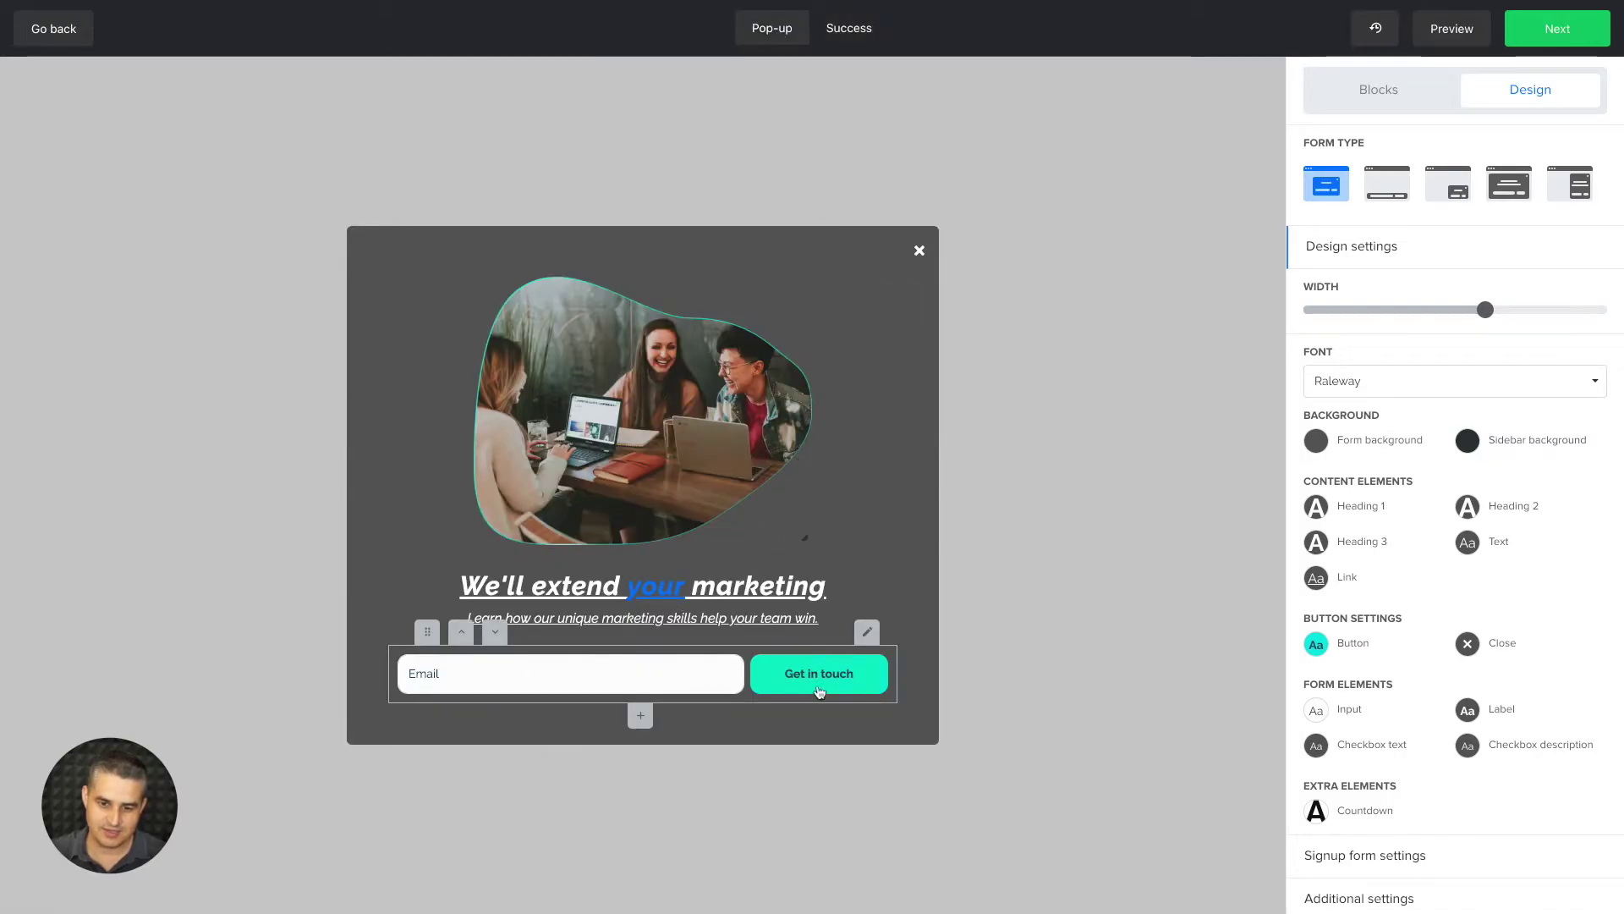
click(843, 32)
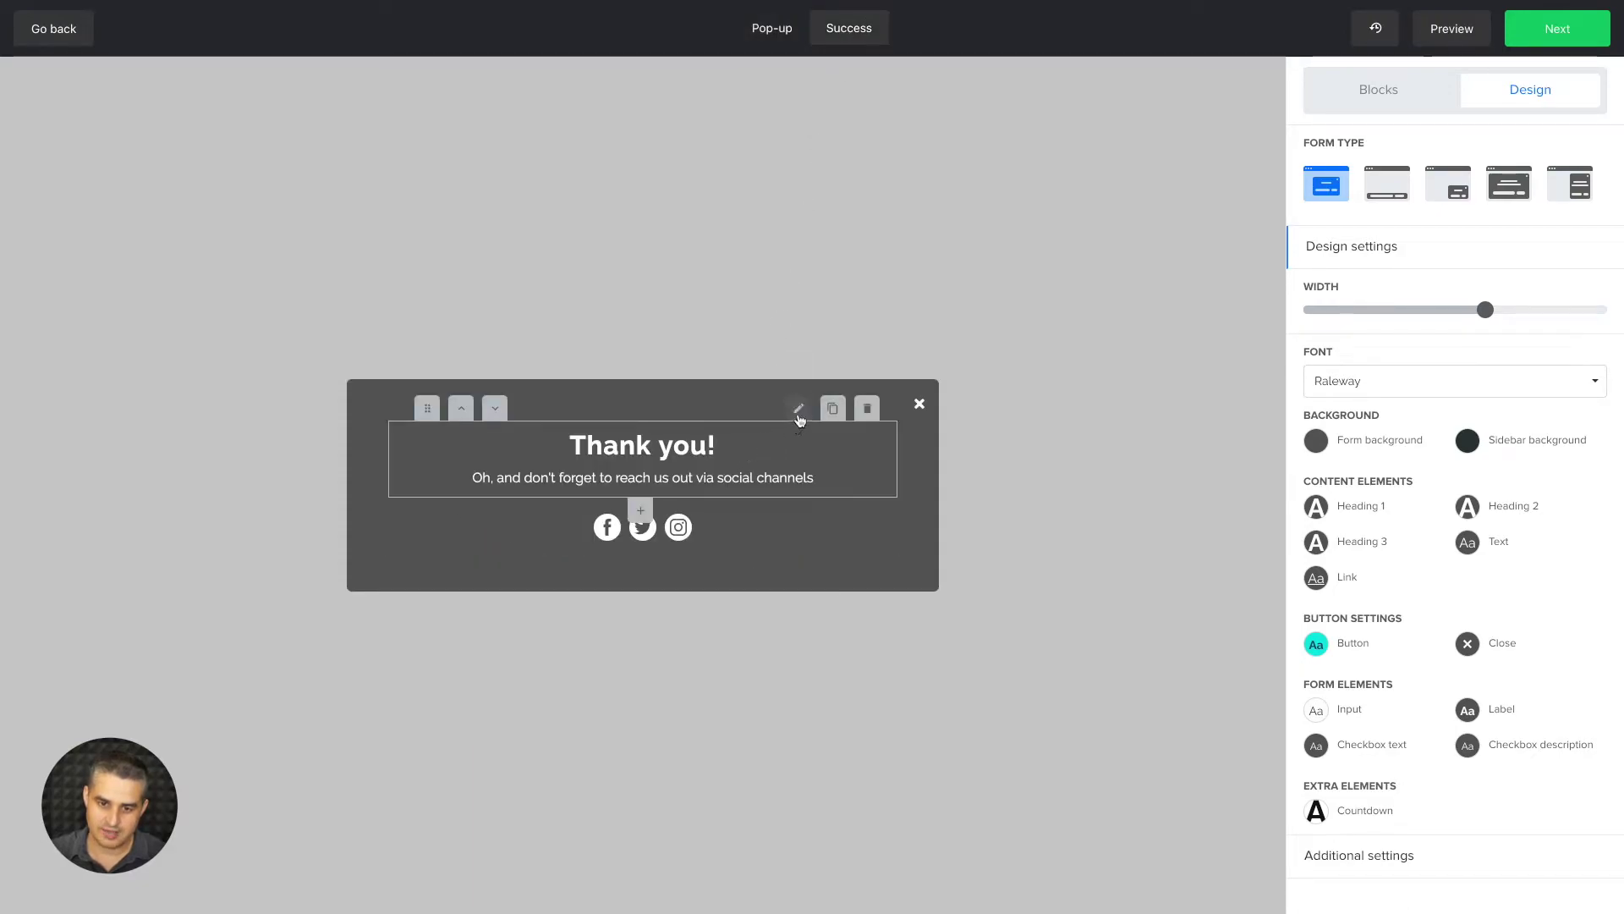
click(799, 411)
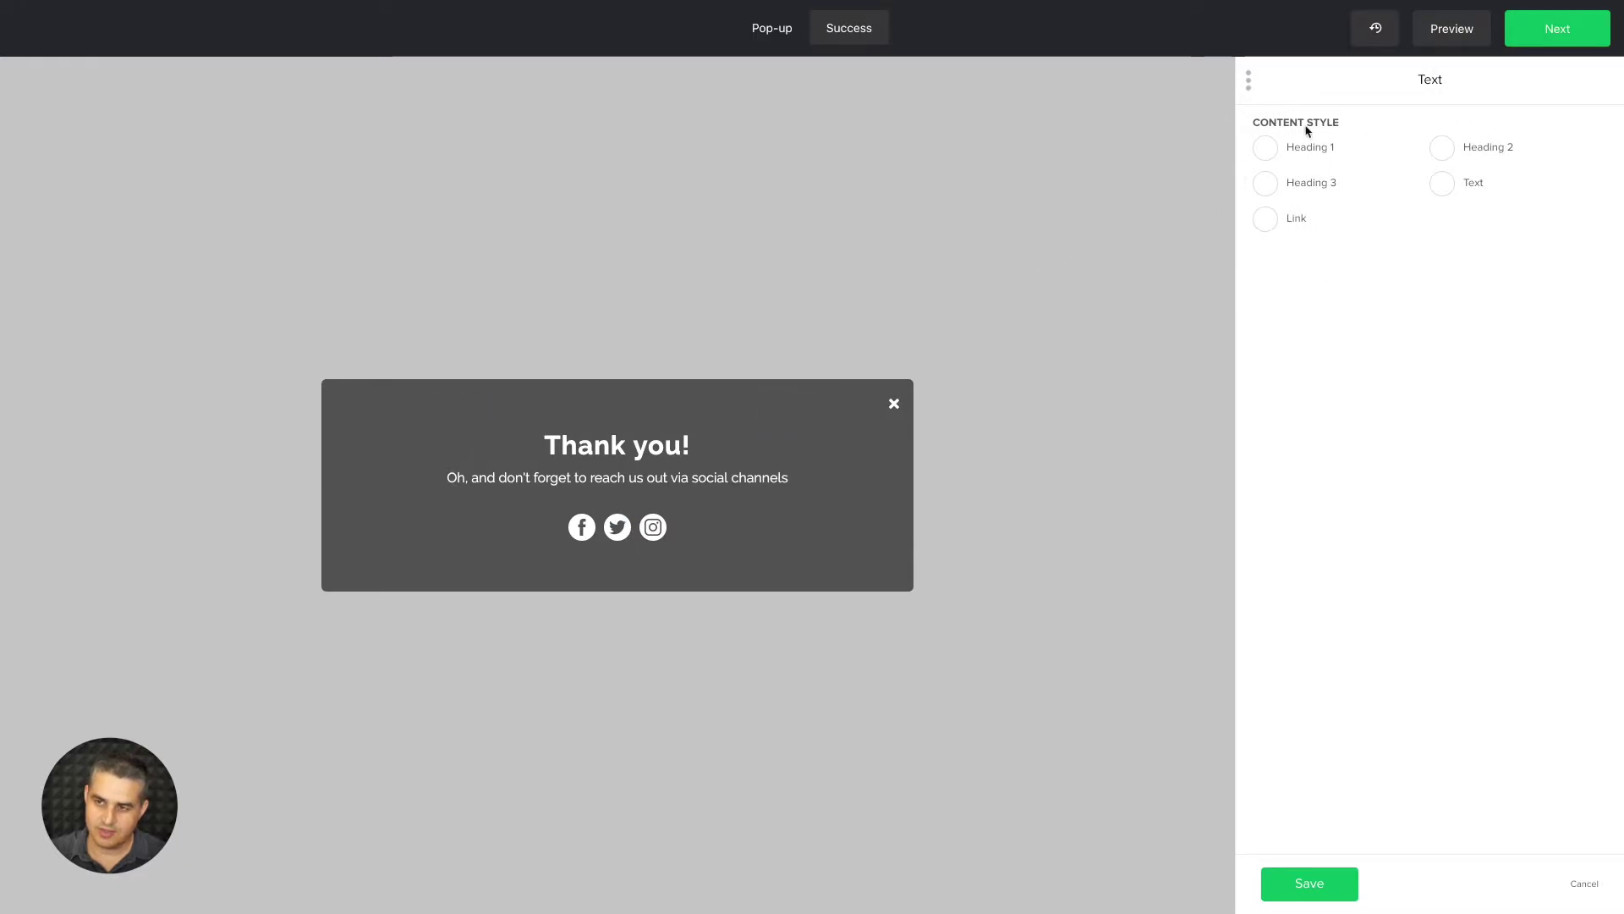
click(1269, 157)
click(1133, 121)
click(1226, 177)
click(1019, 230)
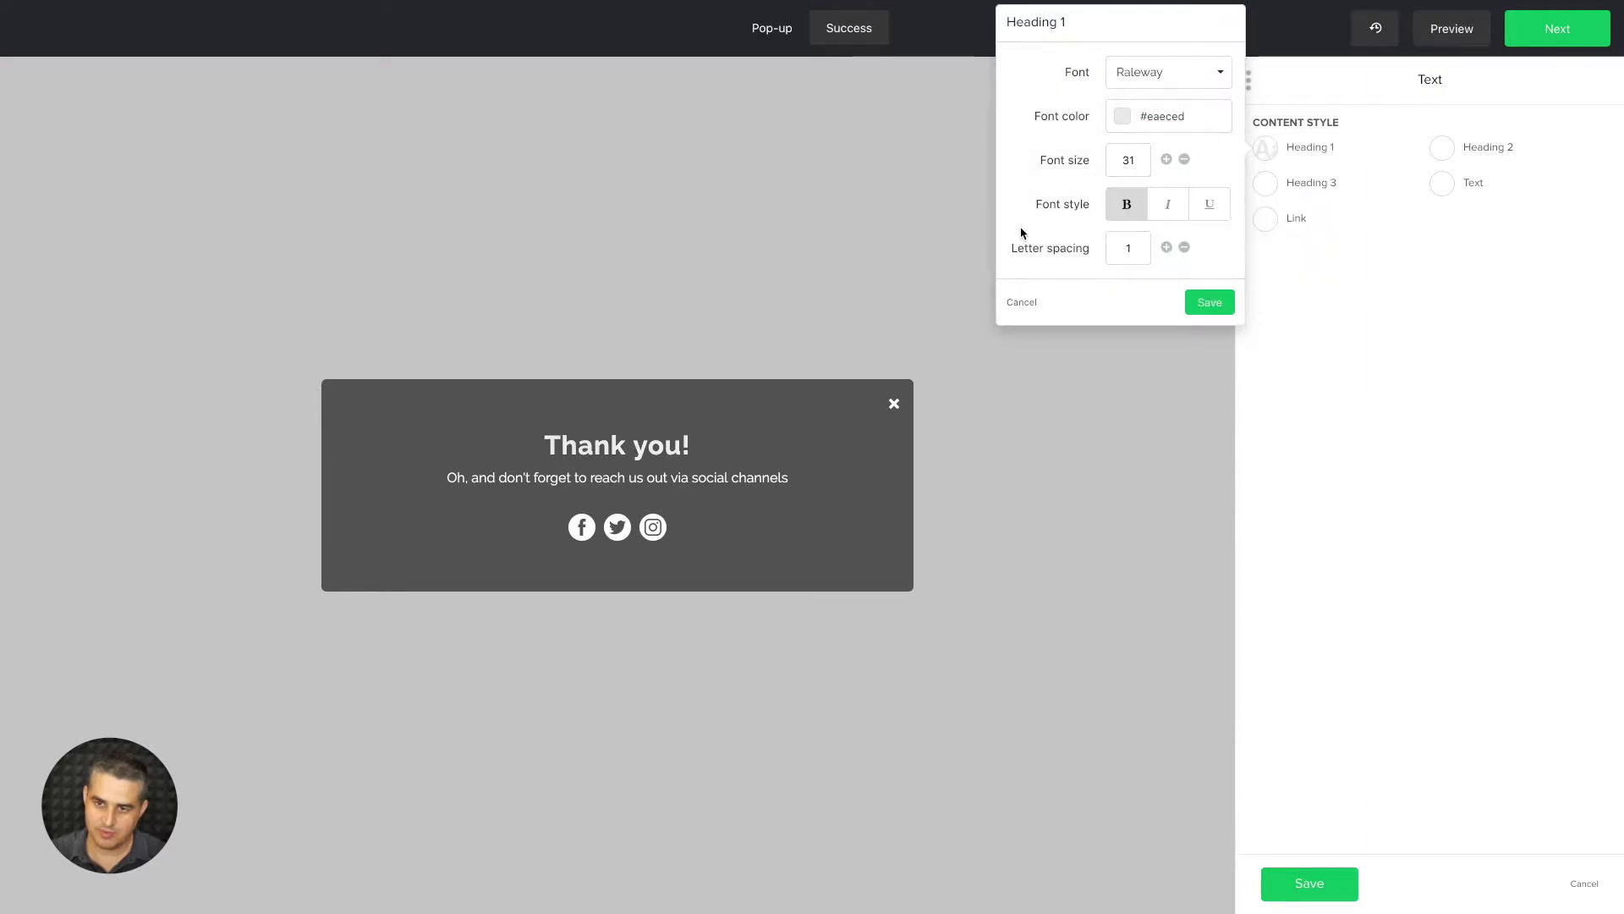
click(1210, 303)
mouse_move(615, 514)
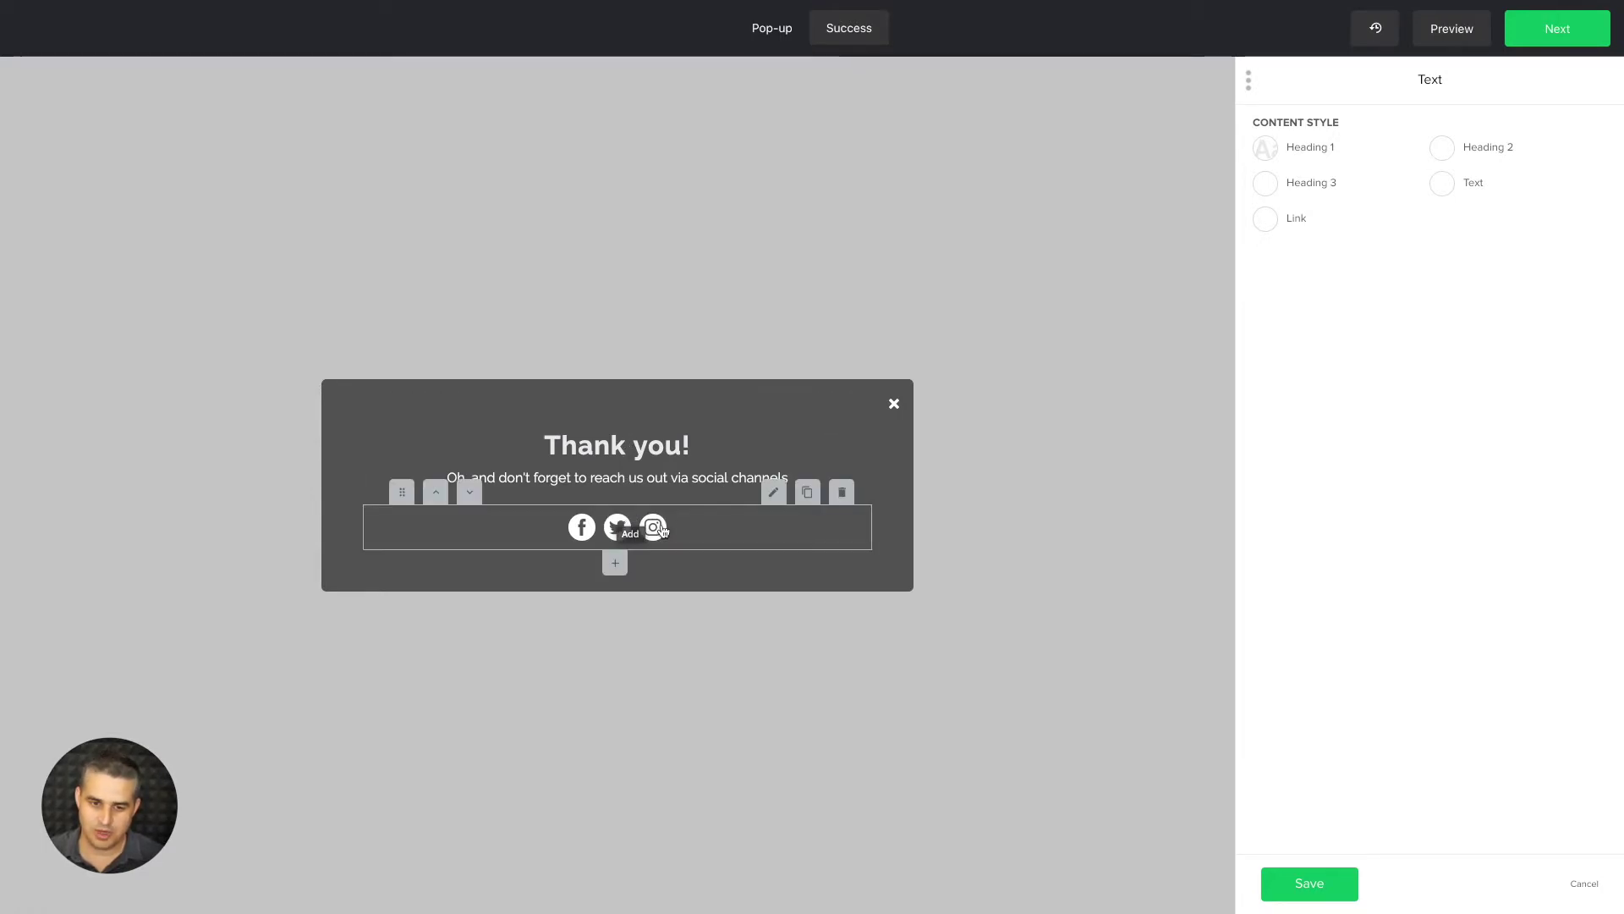
Step: Add a centred 'Start writing' text block below the thank-you social icons
click(617, 565)
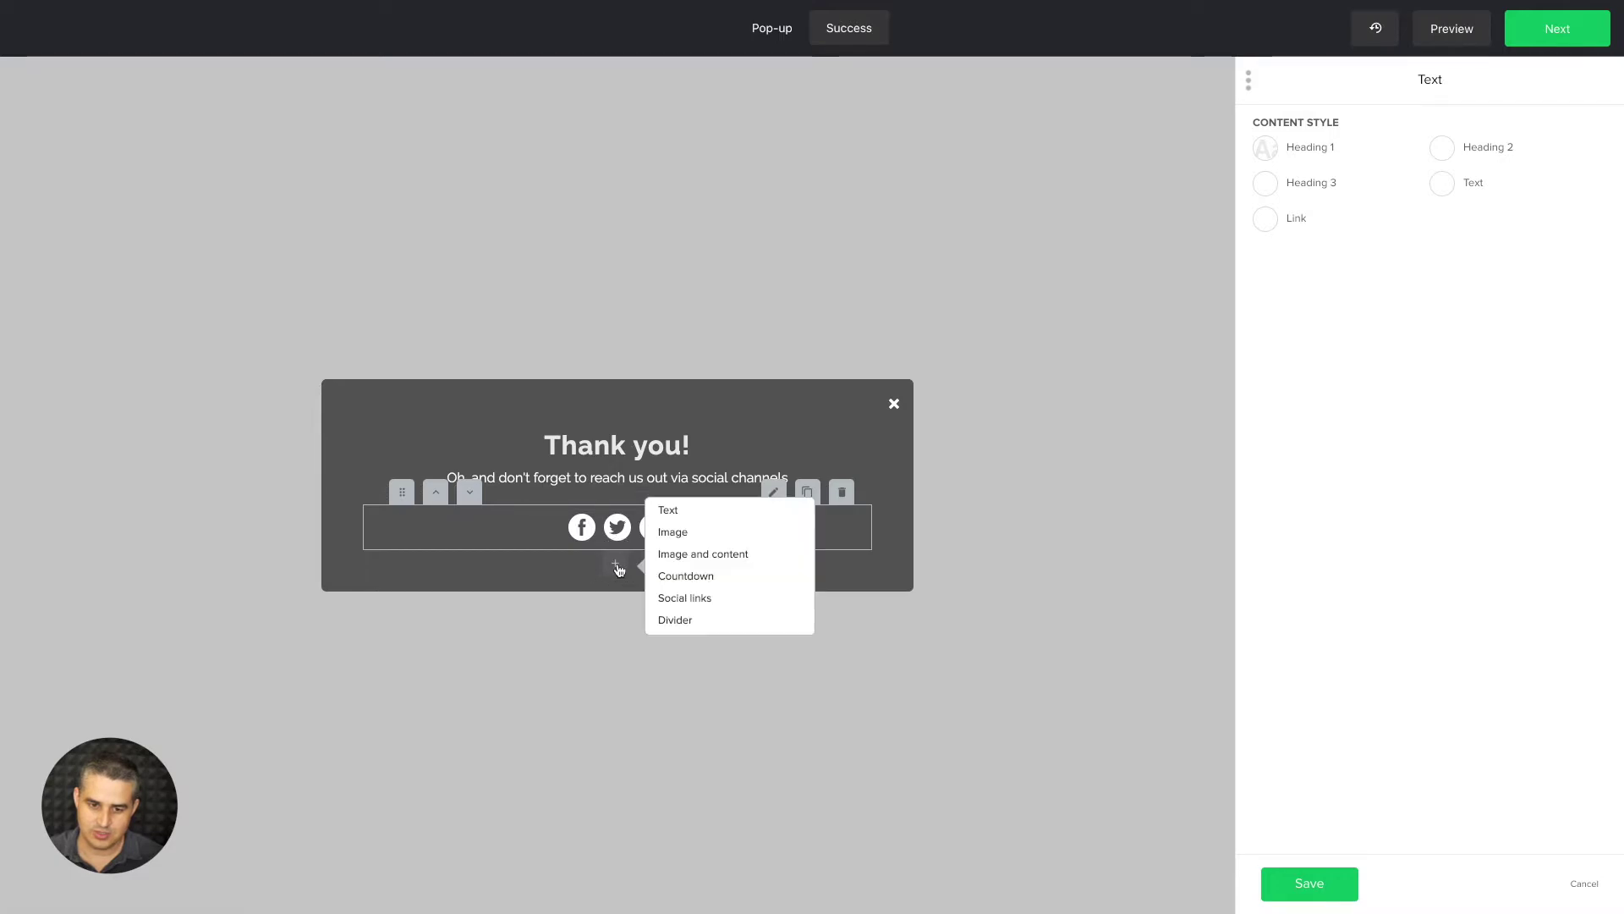
click(664, 510)
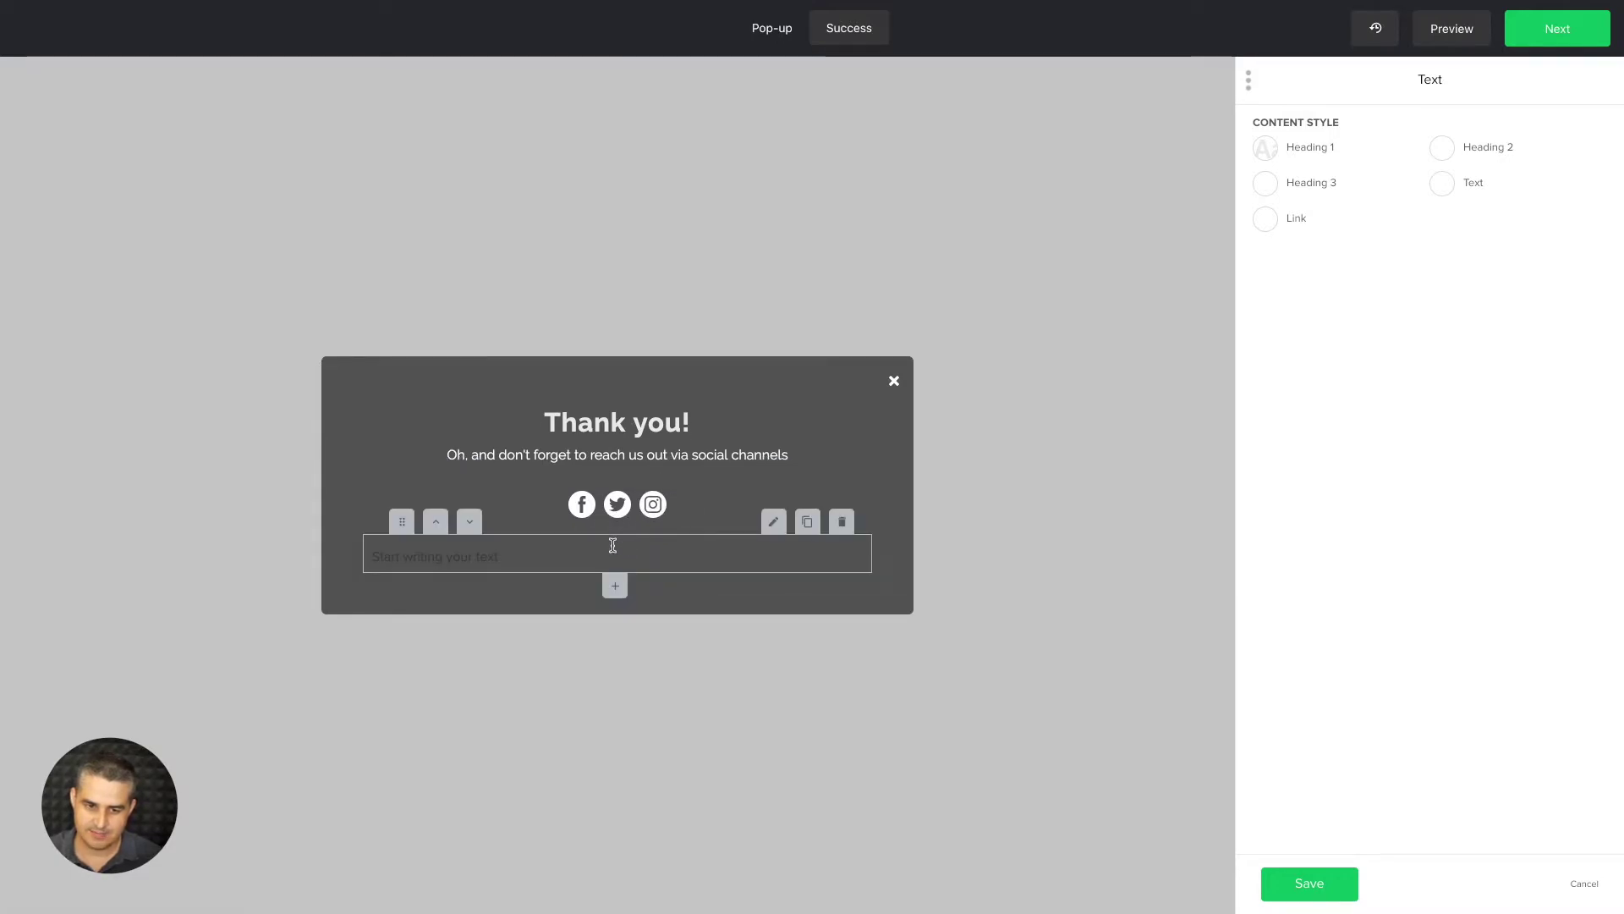
click(515, 556)
text(Start writing)
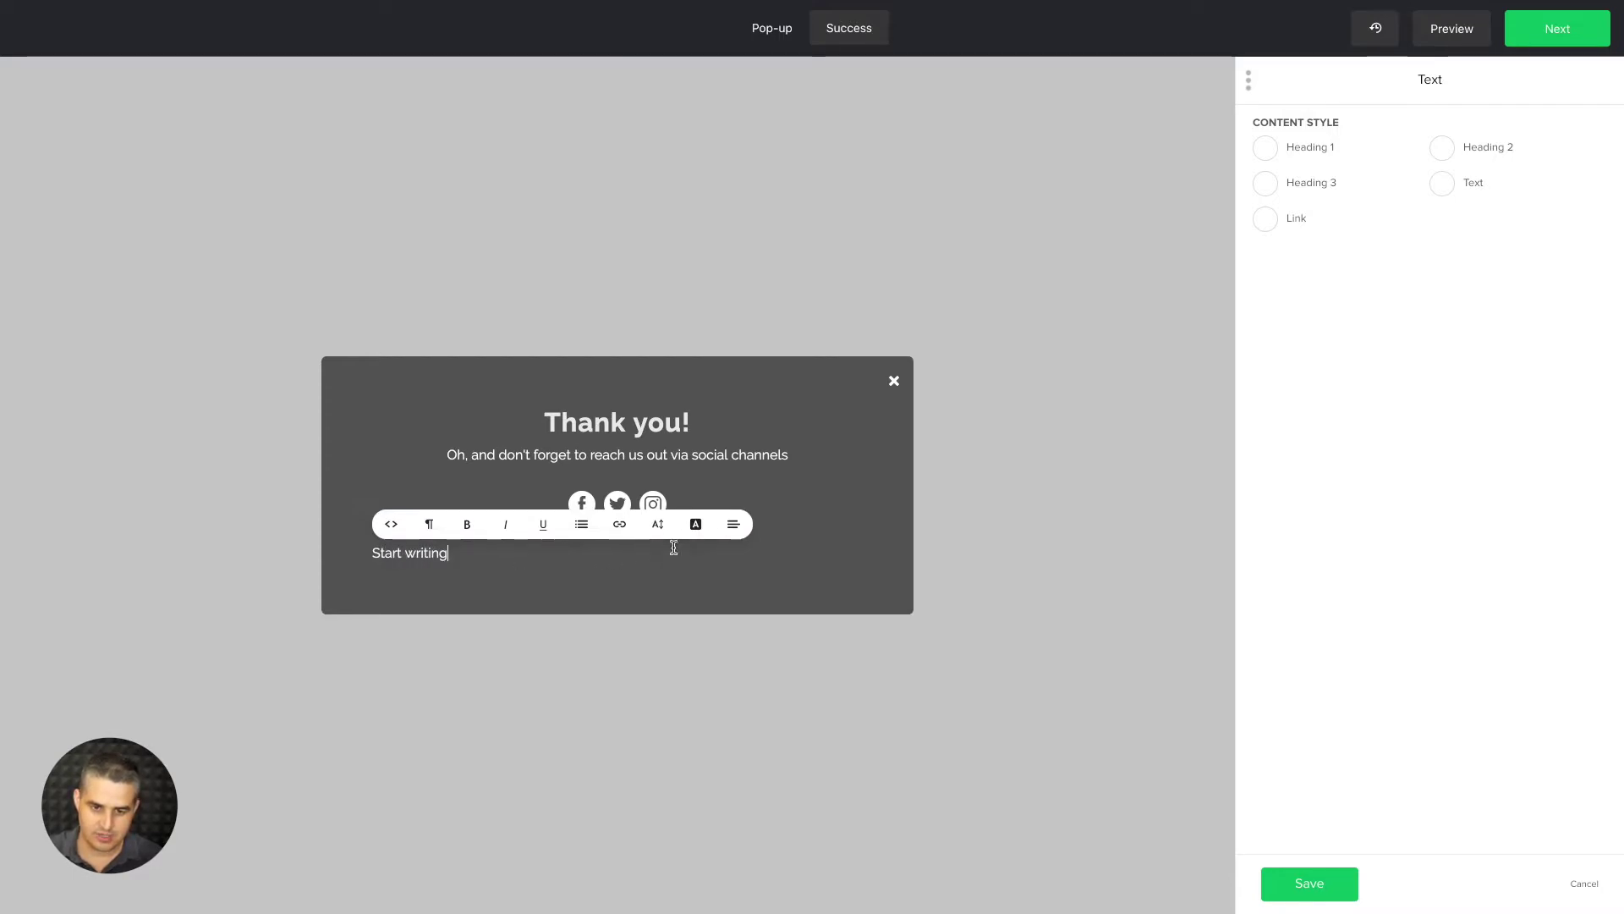
click(733, 524)
click(726, 584)
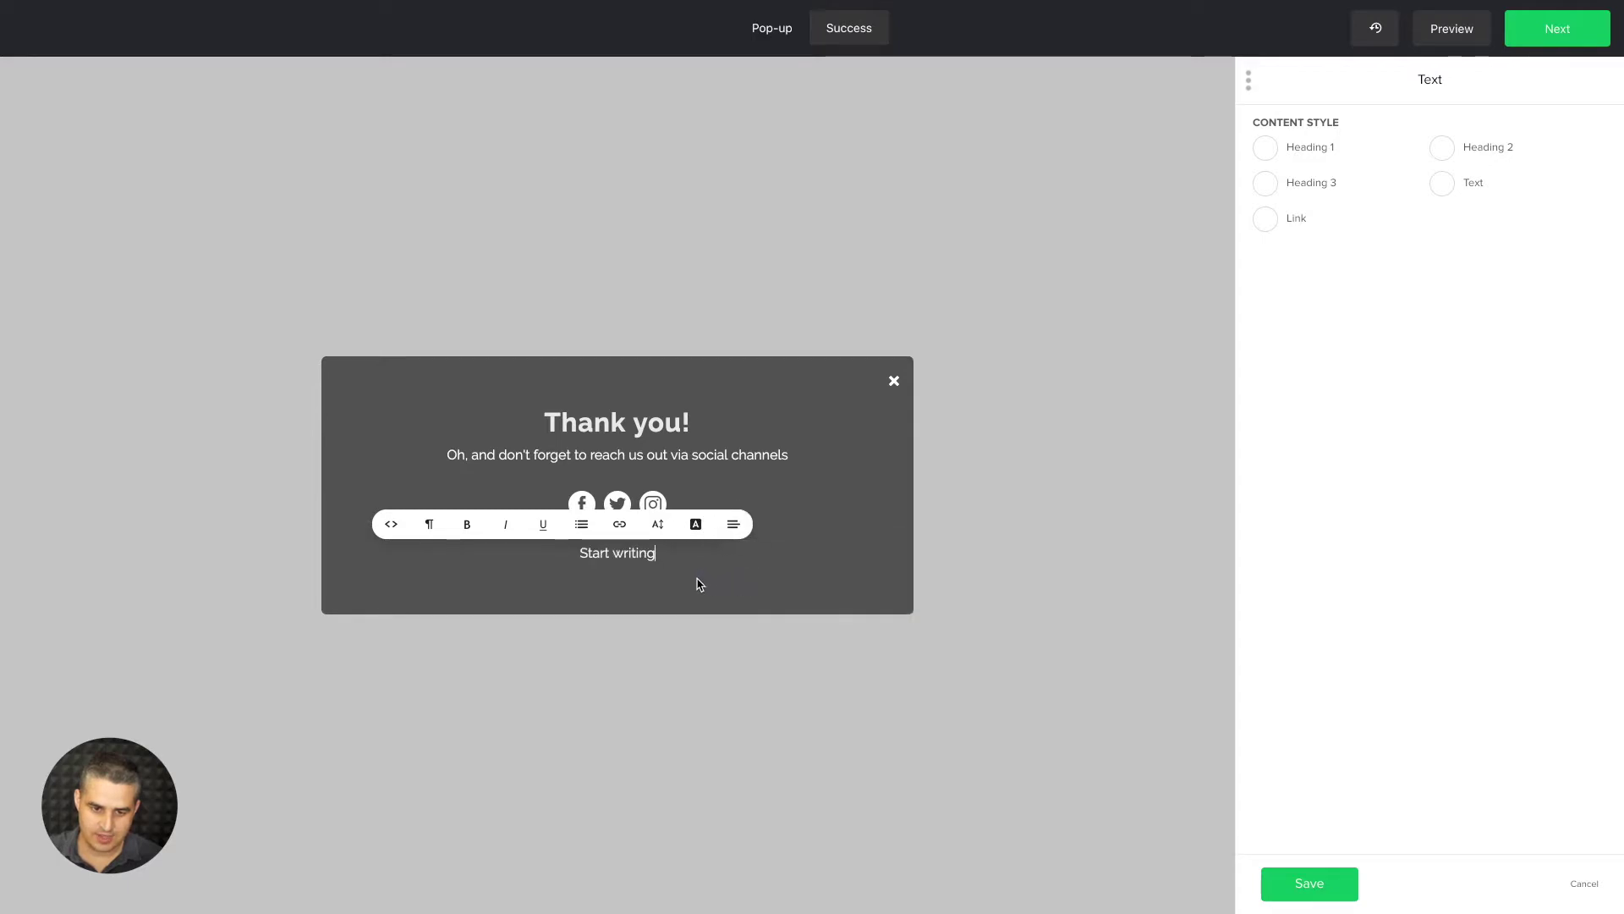
click(631, 596)
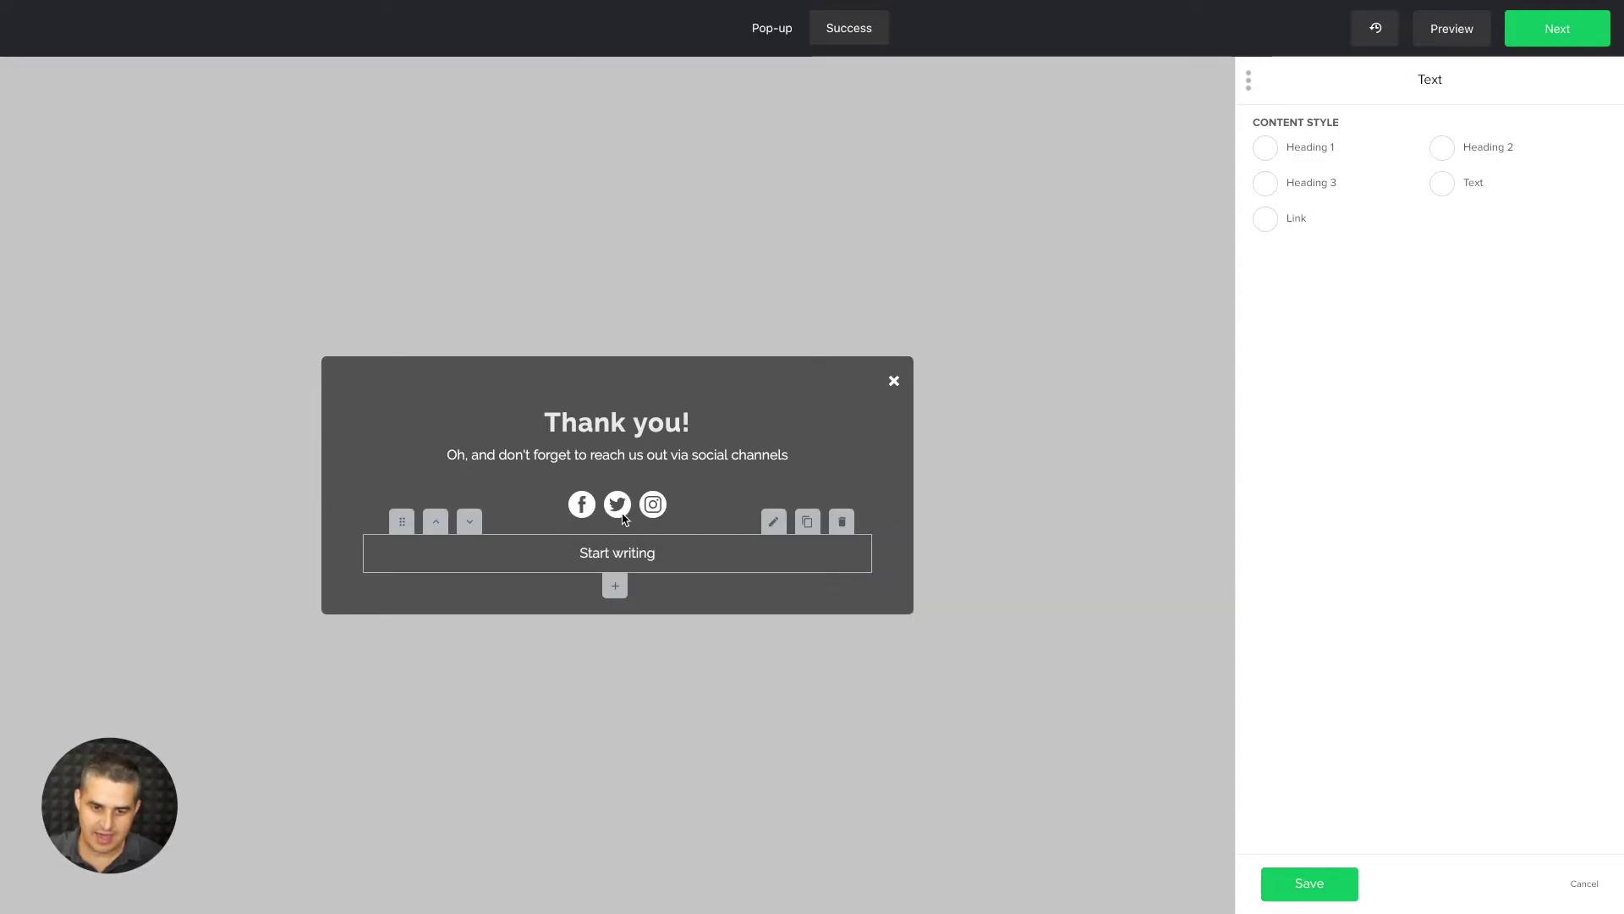
Step: Insert a divider and a countdown timer block below the social icons
click(622, 541)
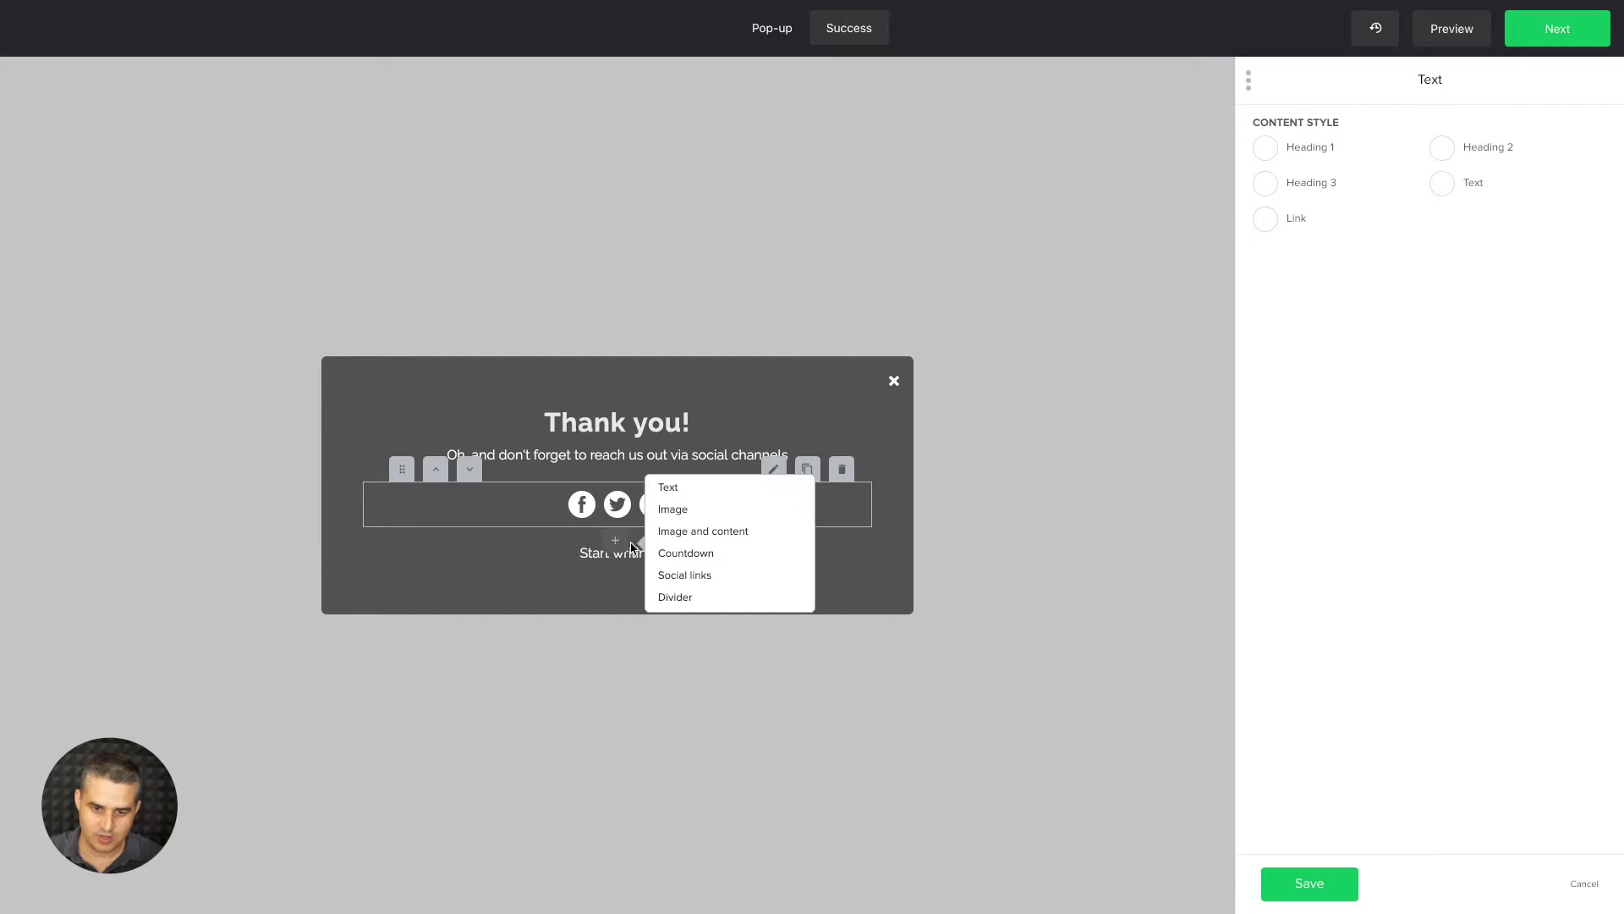
click(677, 597)
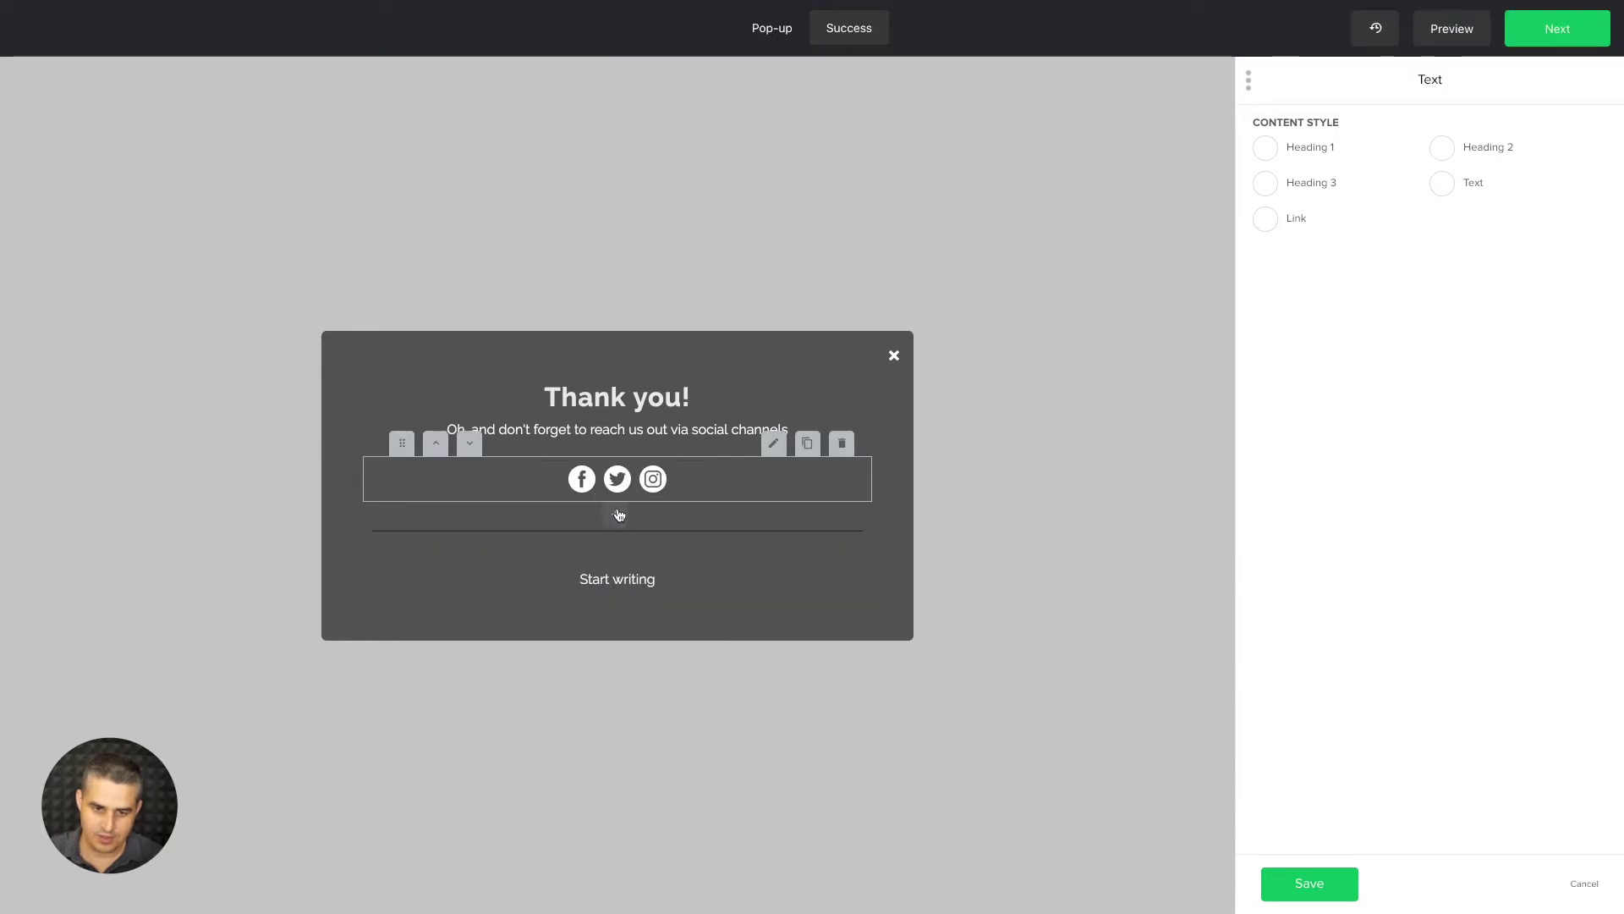
click(615, 514)
click(676, 529)
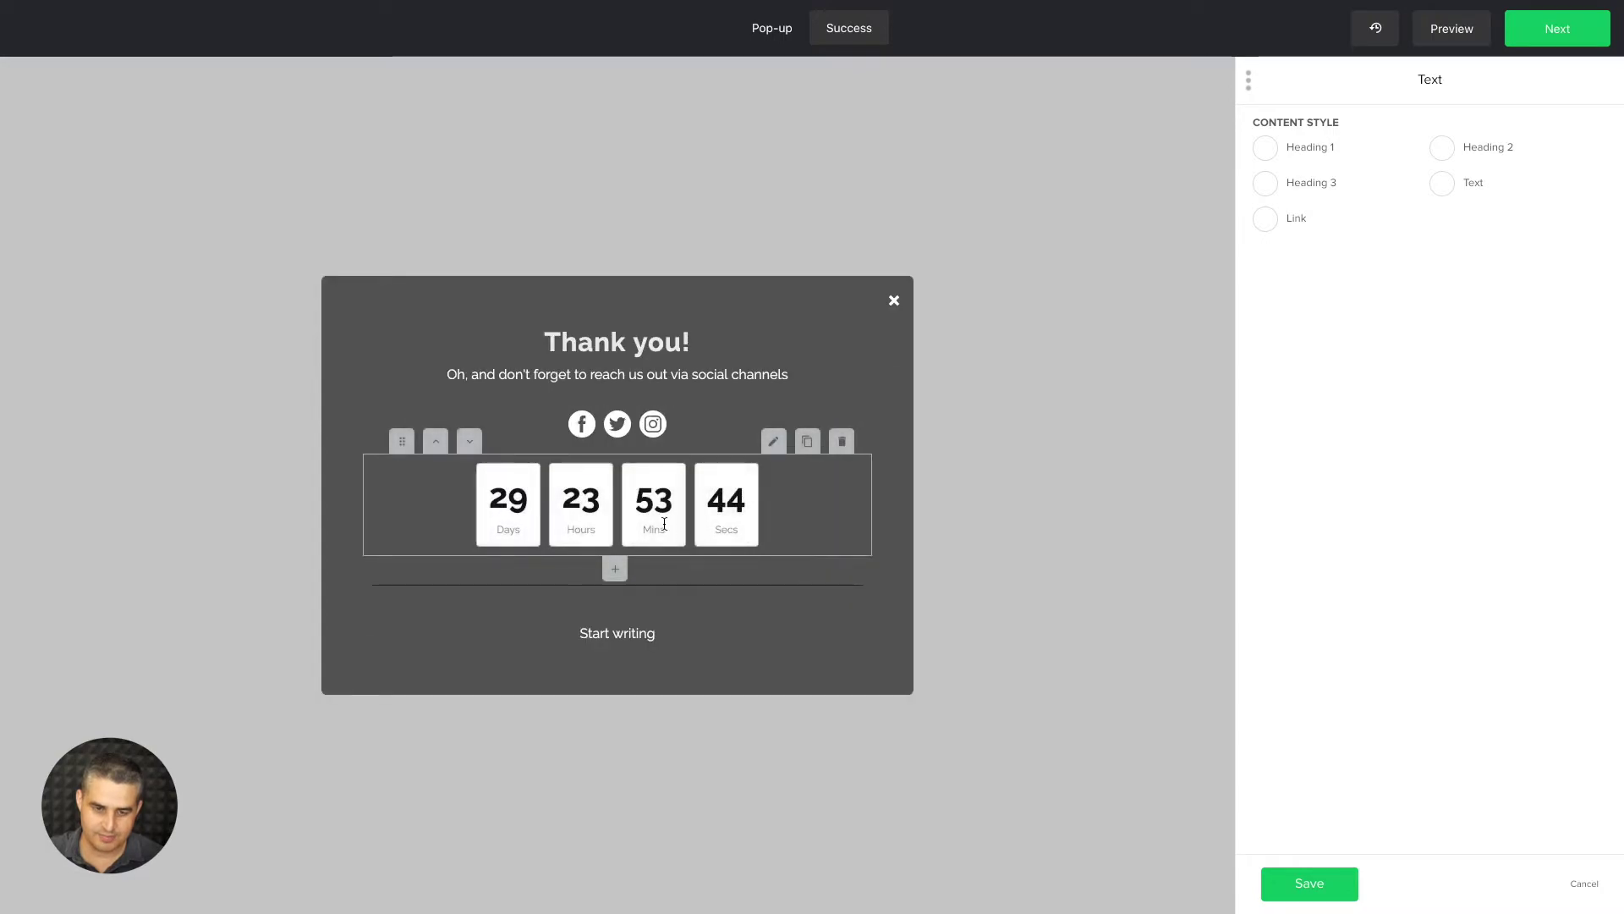
Step: Add an image block with the pug photo from the library, shrink it, and save
click(615, 460)
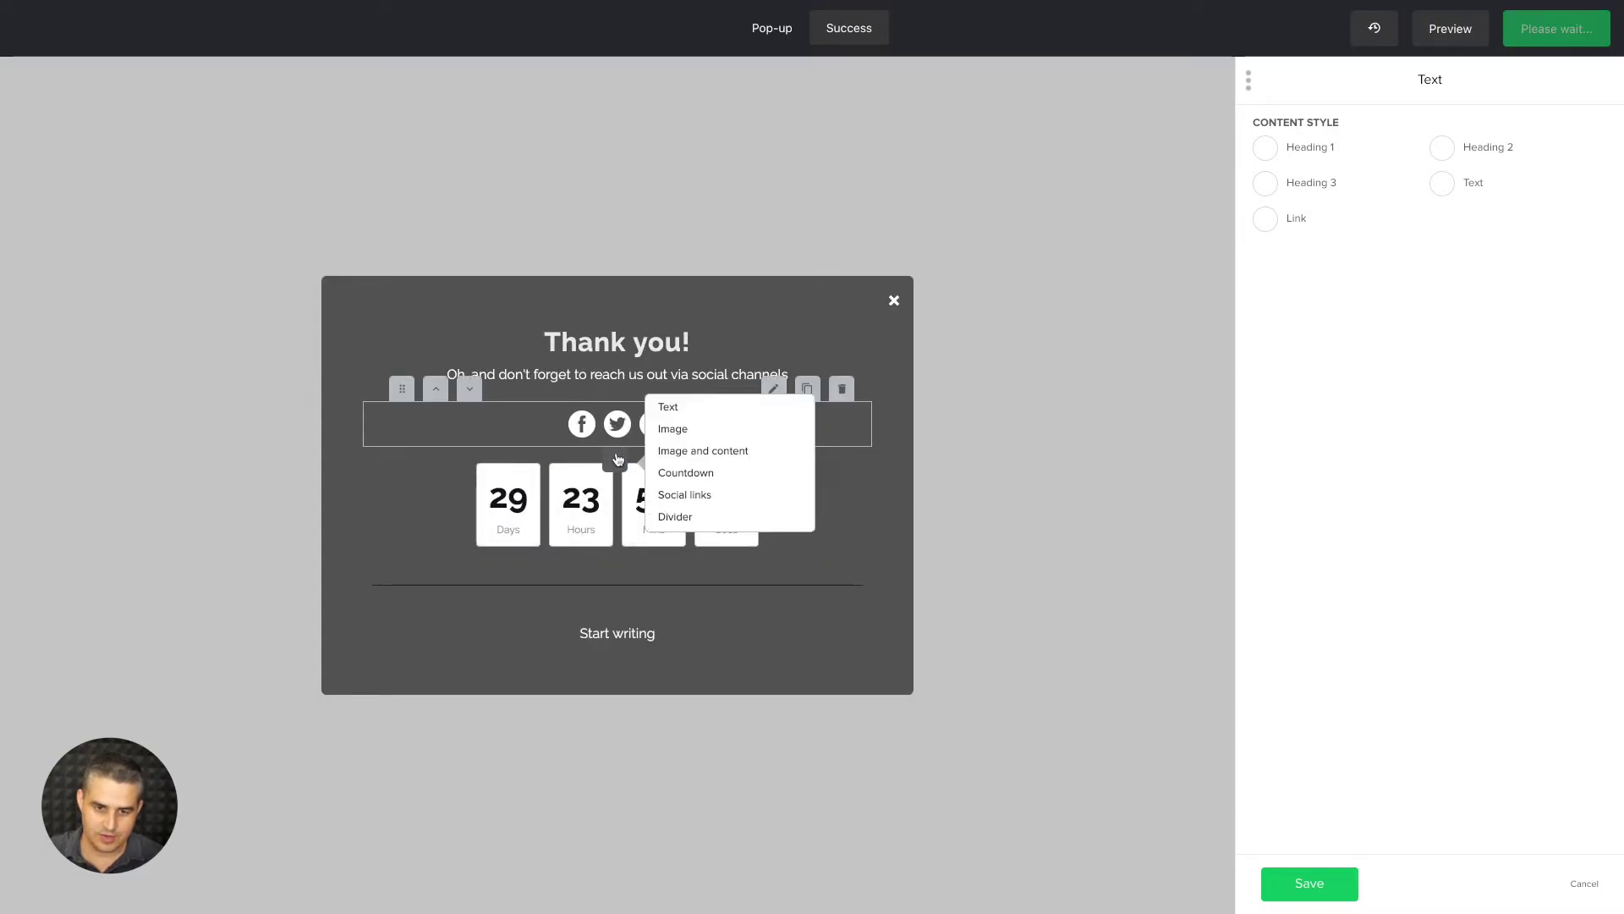
click(679, 429)
click(685, 436)
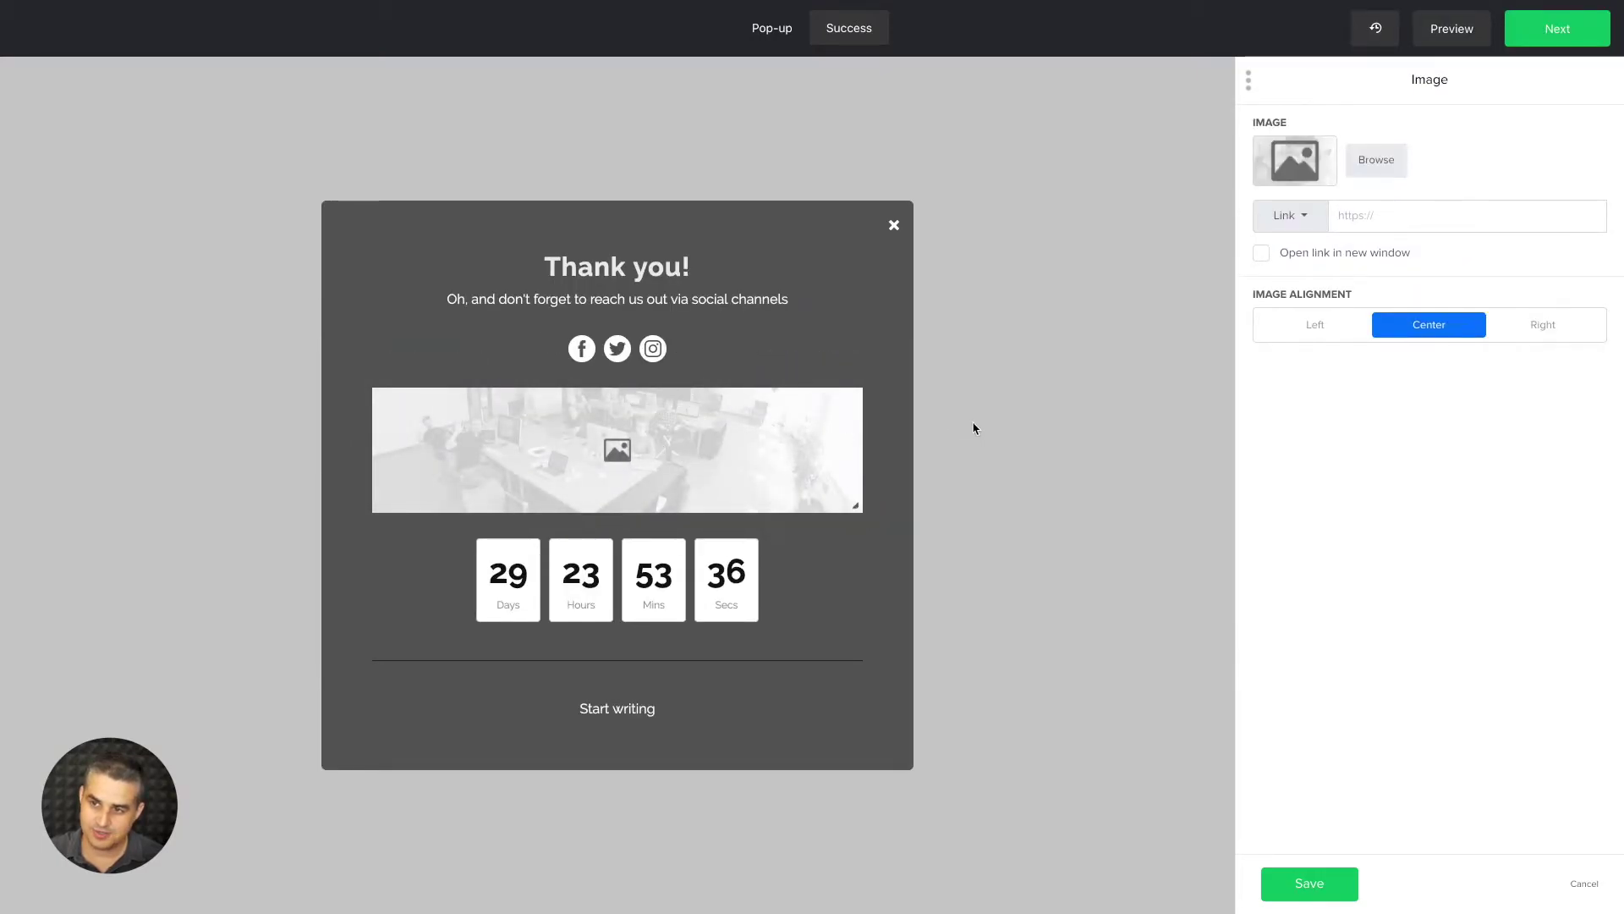
click(1299, 180)
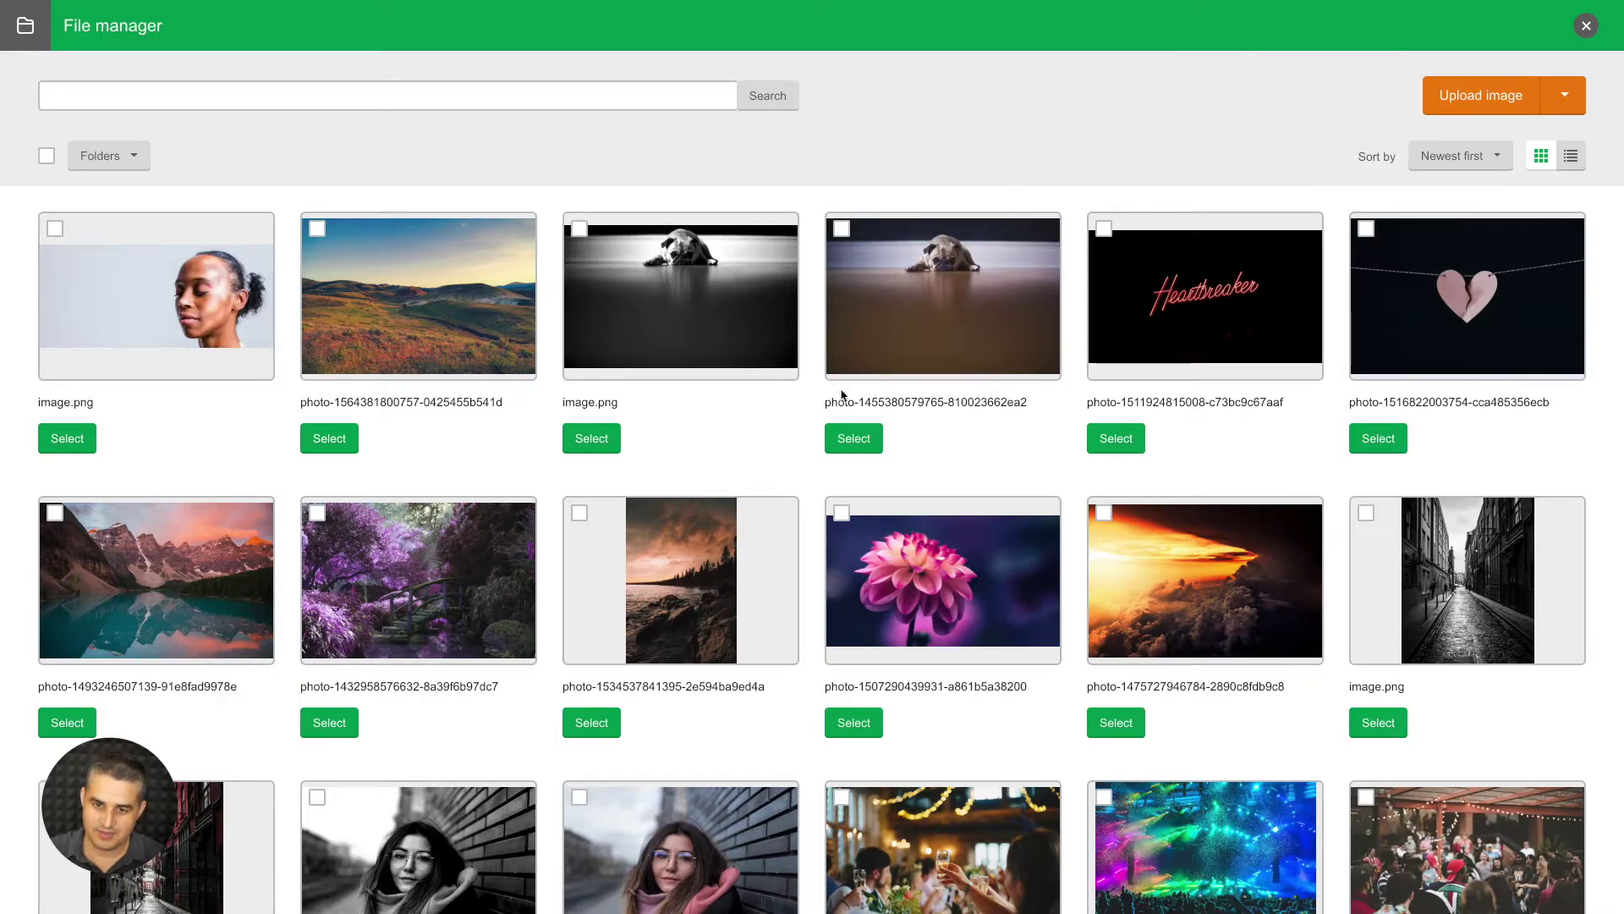
click(853, 437)
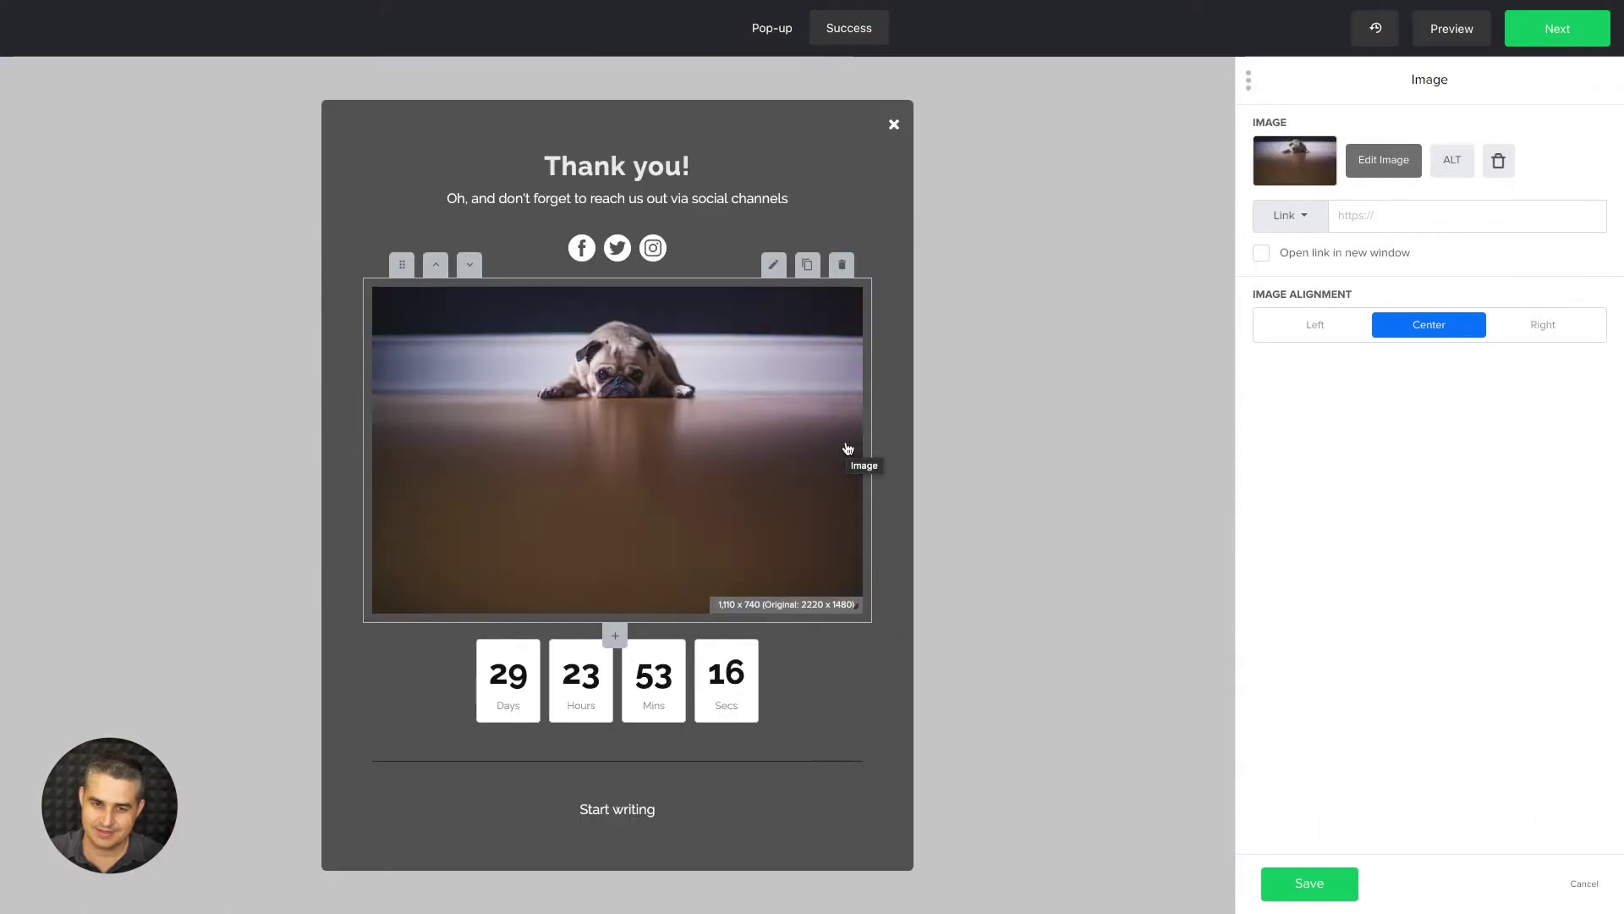
click(838, 562)
drag(837, 562, 763, 470)
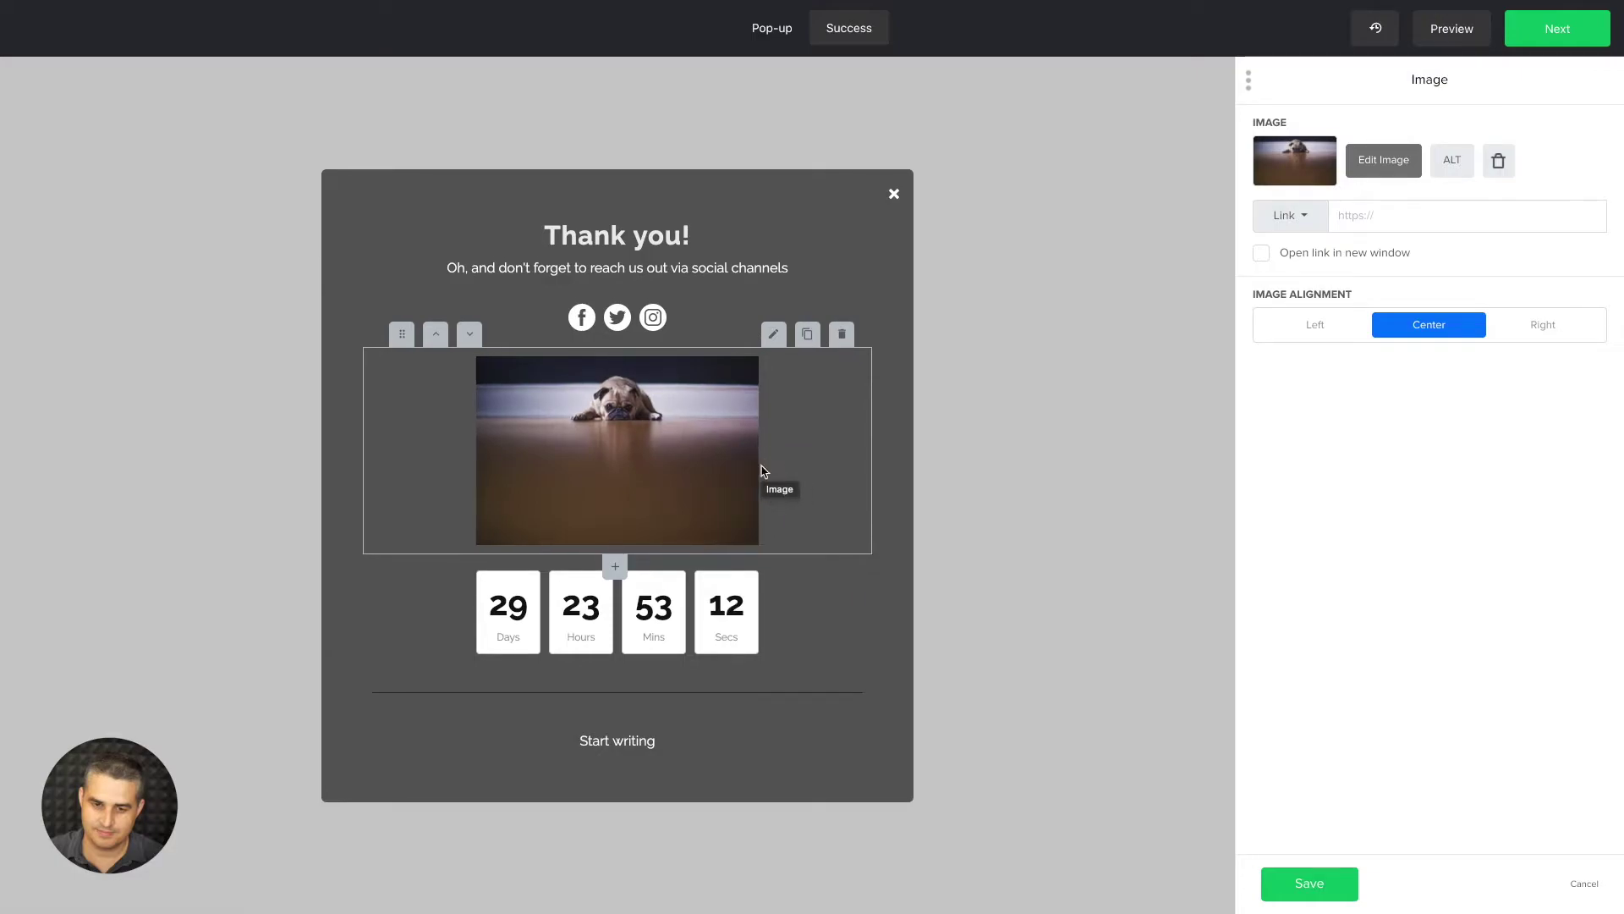
click(1291, 881)
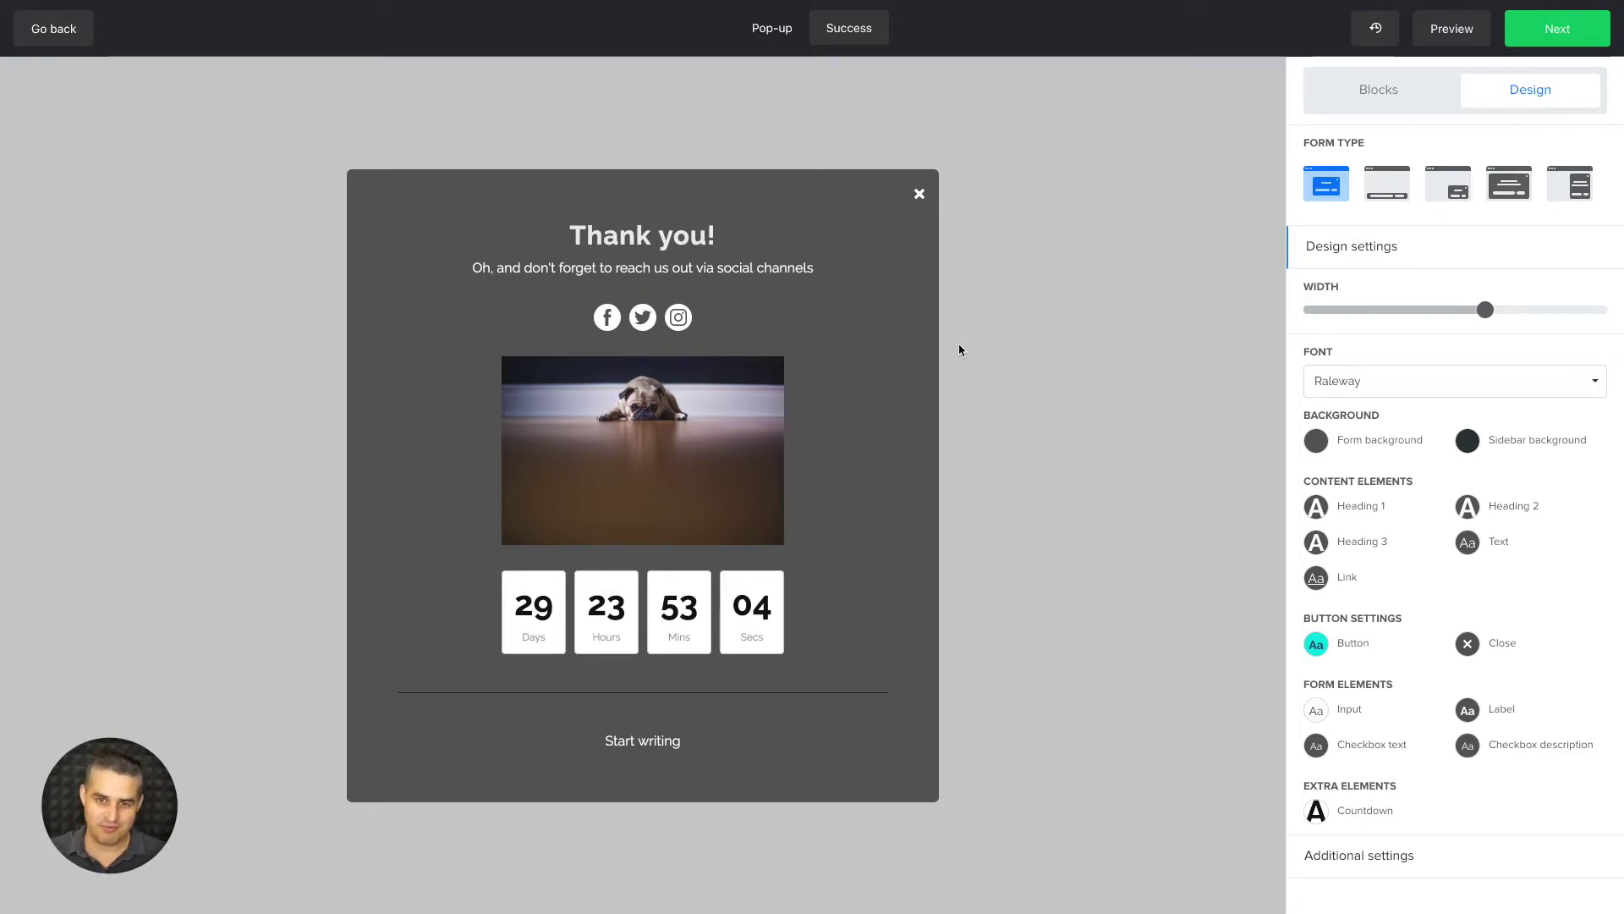
Step: Back on the signup pop-up, delete the heading text block and expand Signup form settings
click(773, 32)
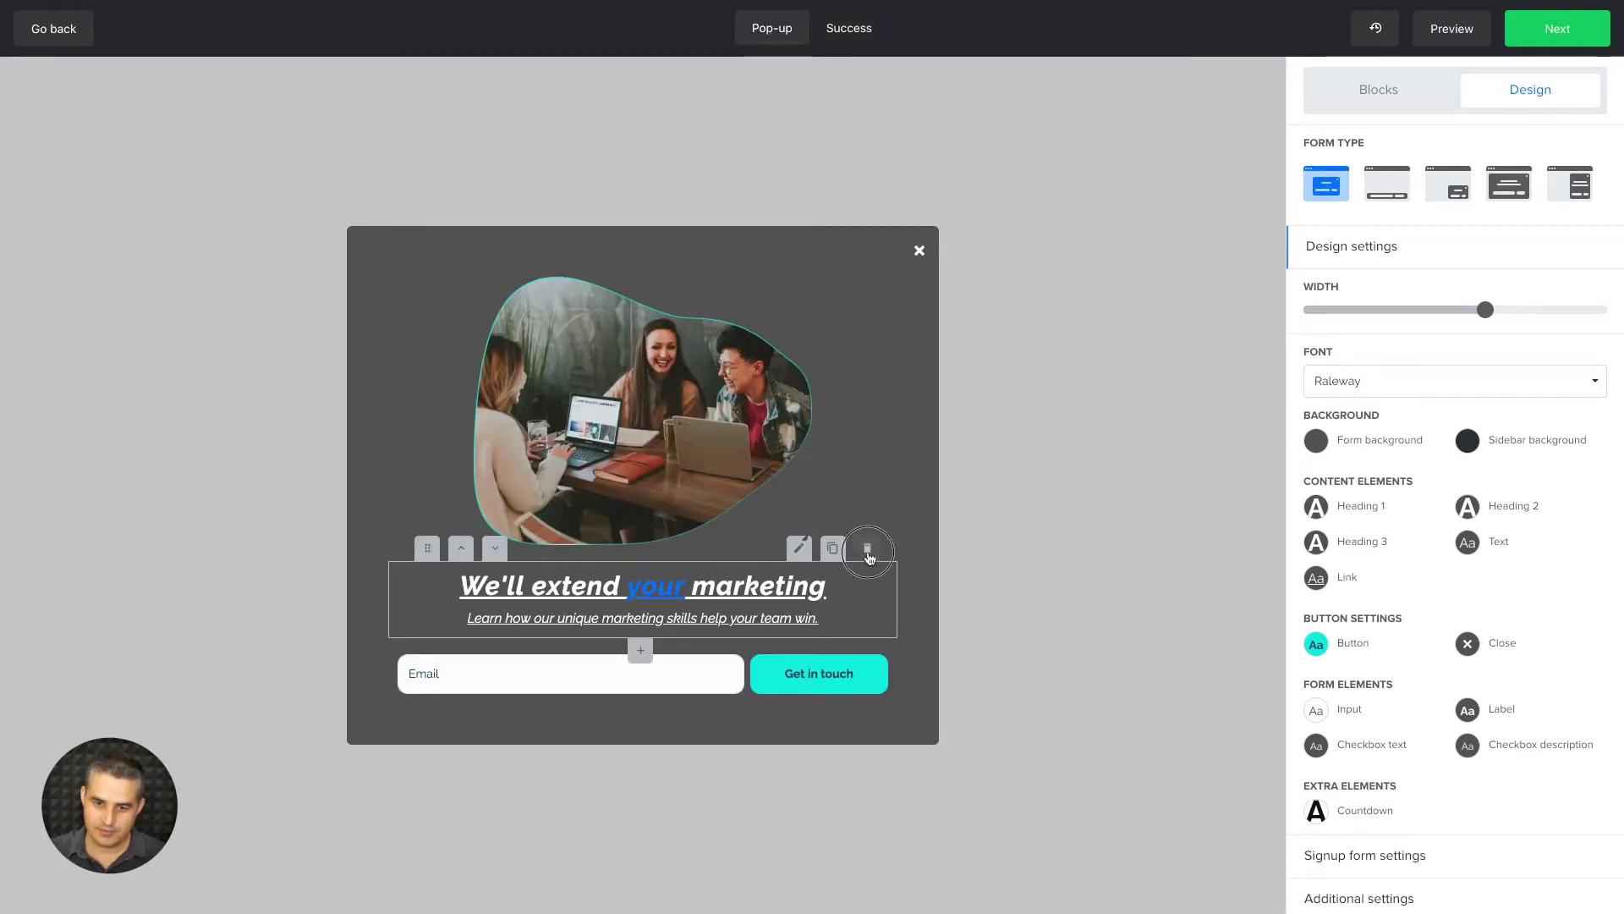
click(867, 548)
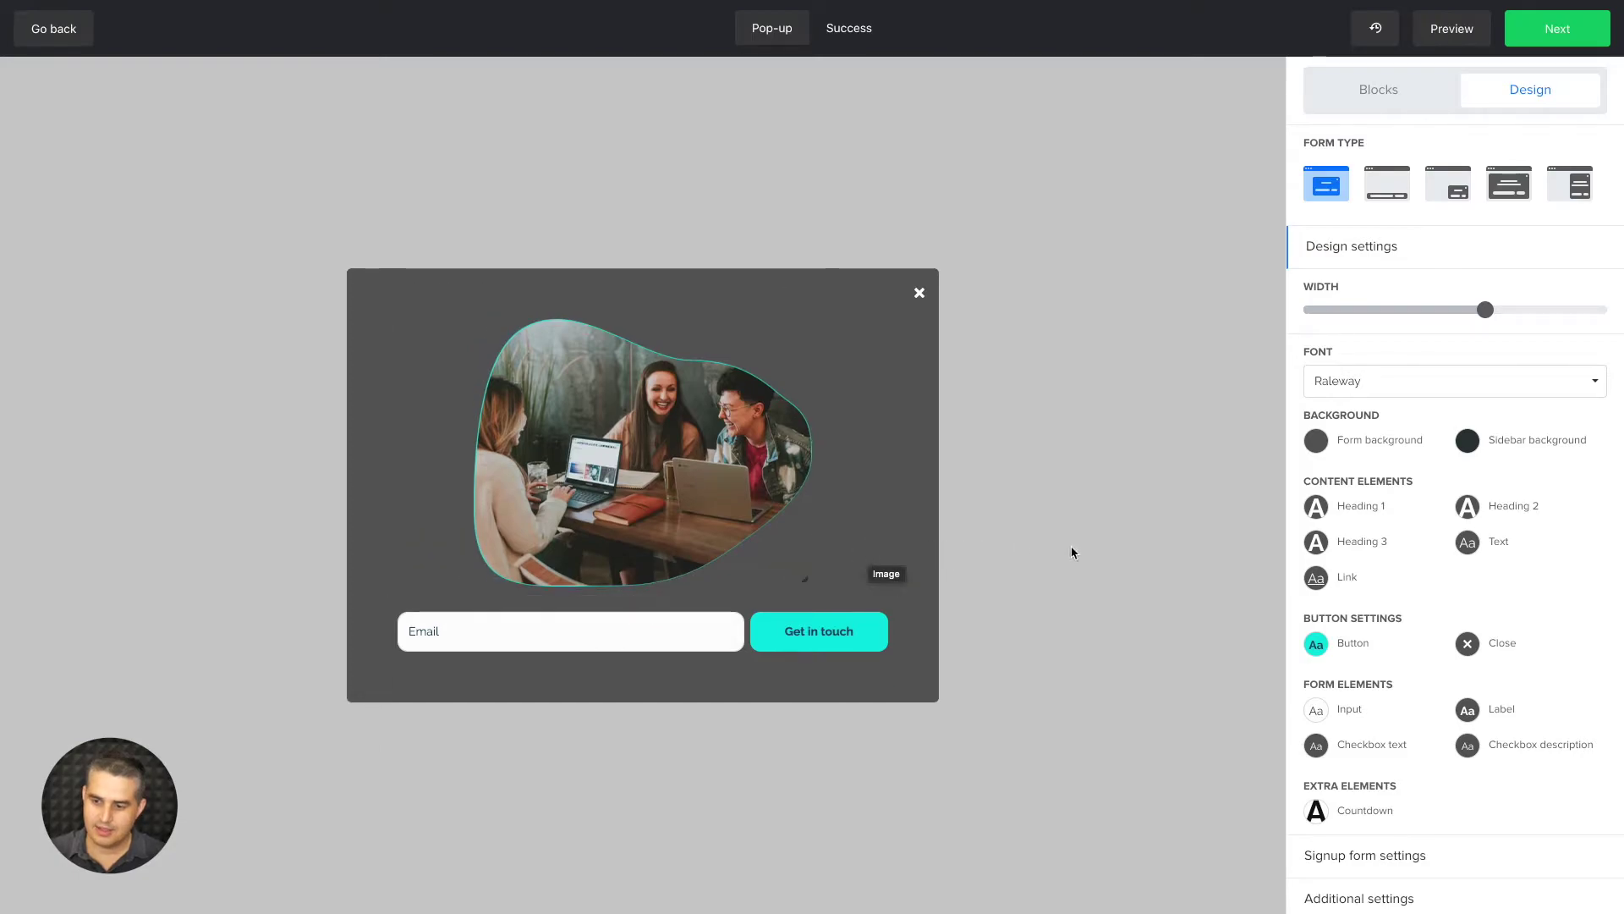
scroll(1468, 624, down, 1)
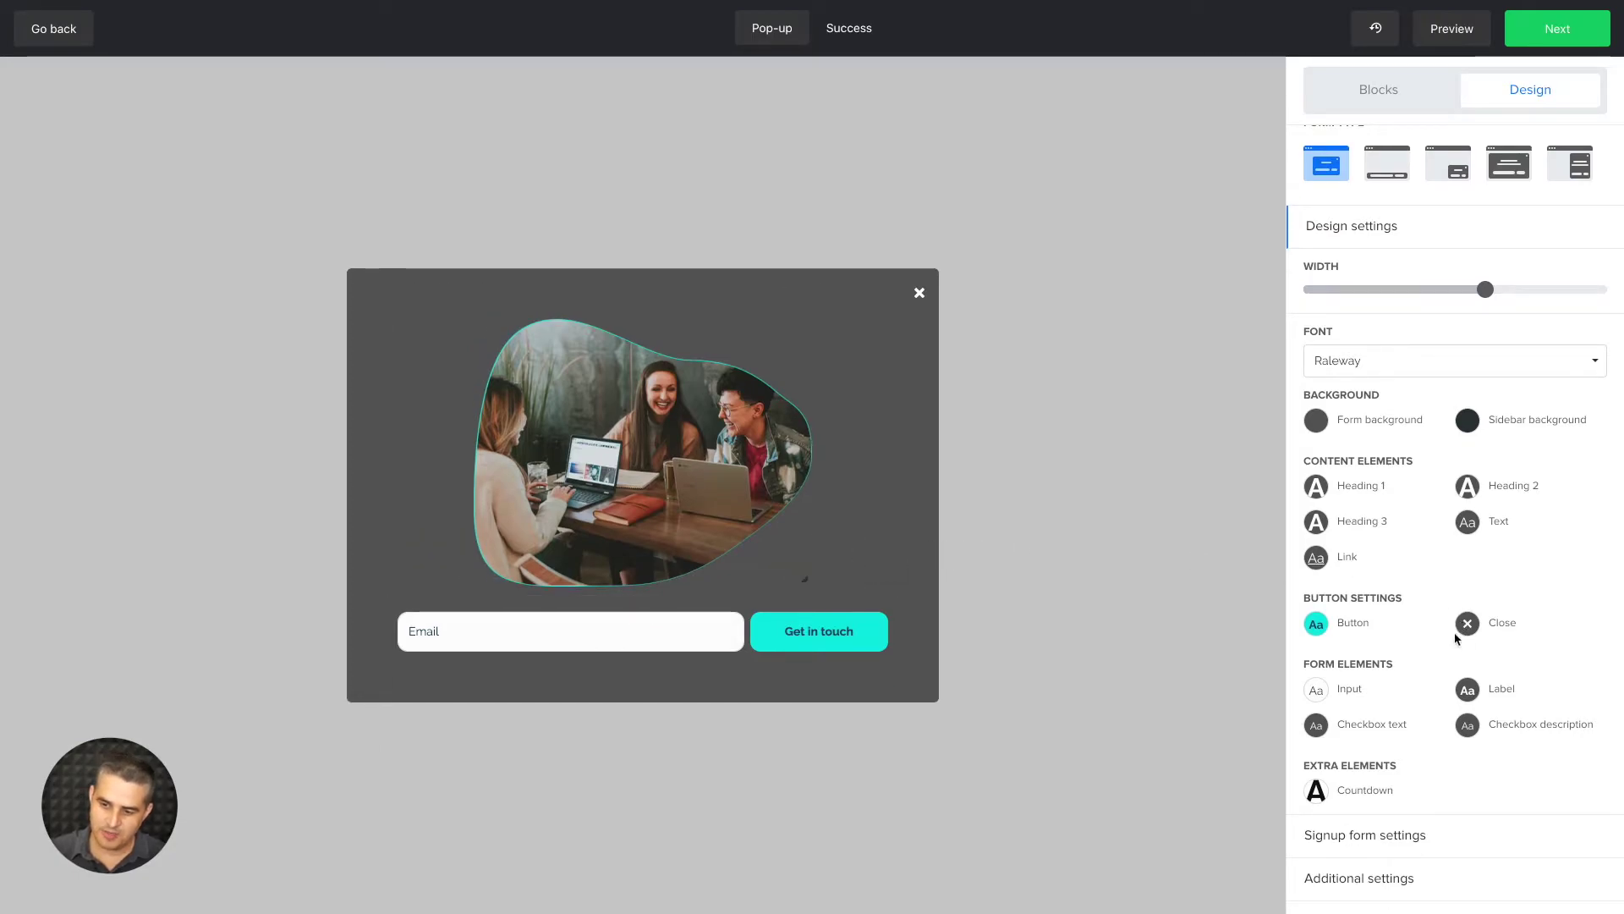
click(1364, 834)
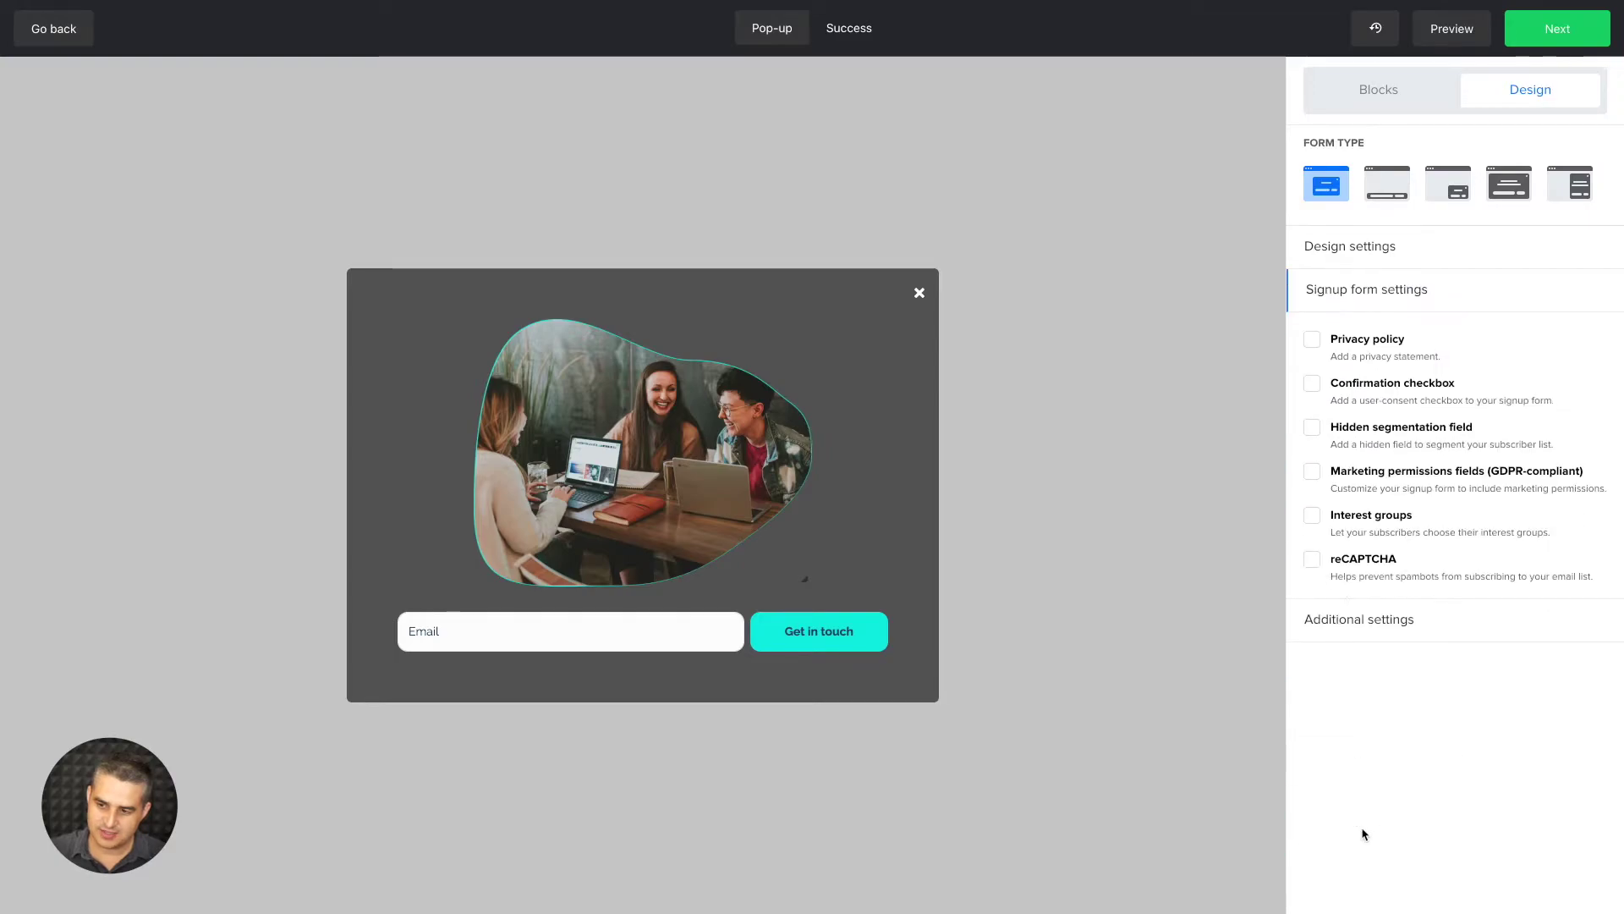
click(1312, 340)
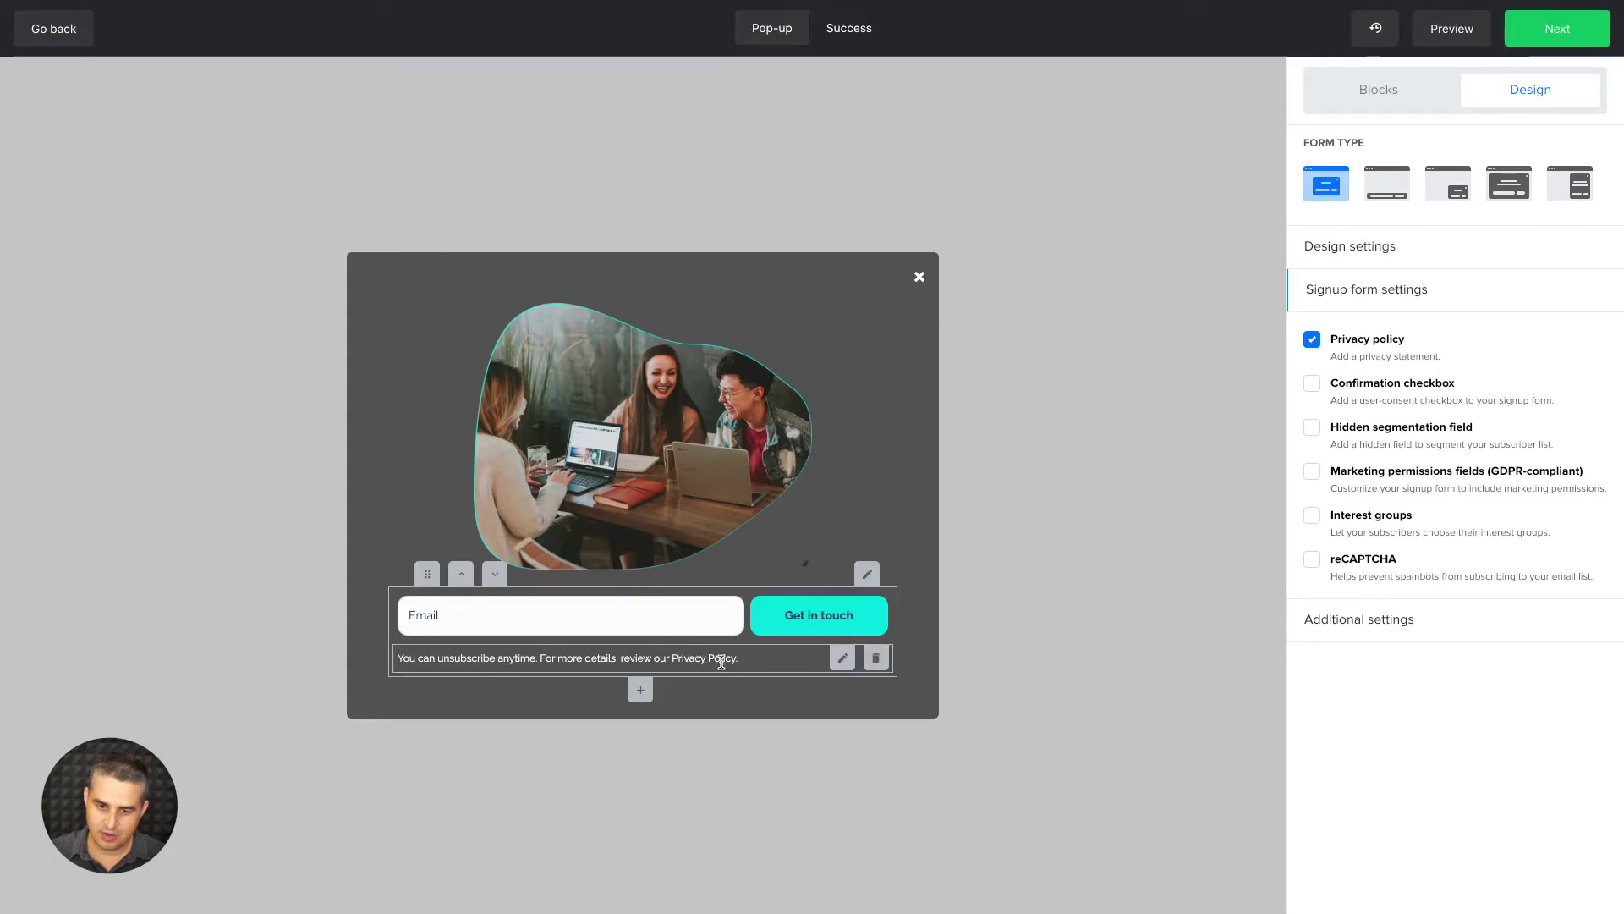
click(841, 660)
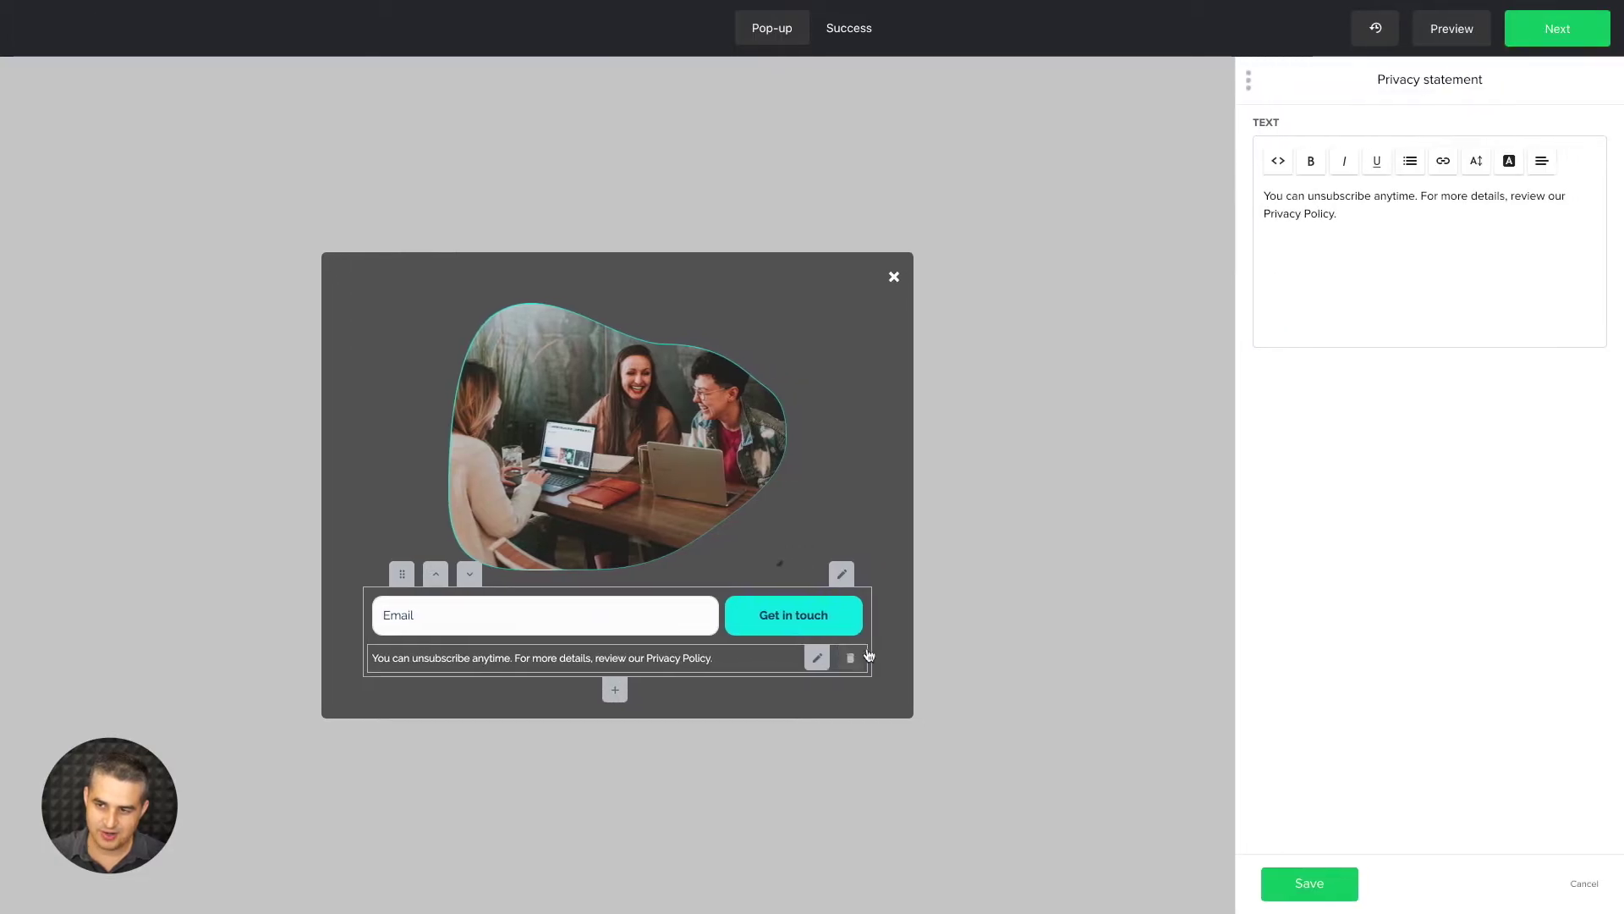
drag(1264, 214, 1333, 208)
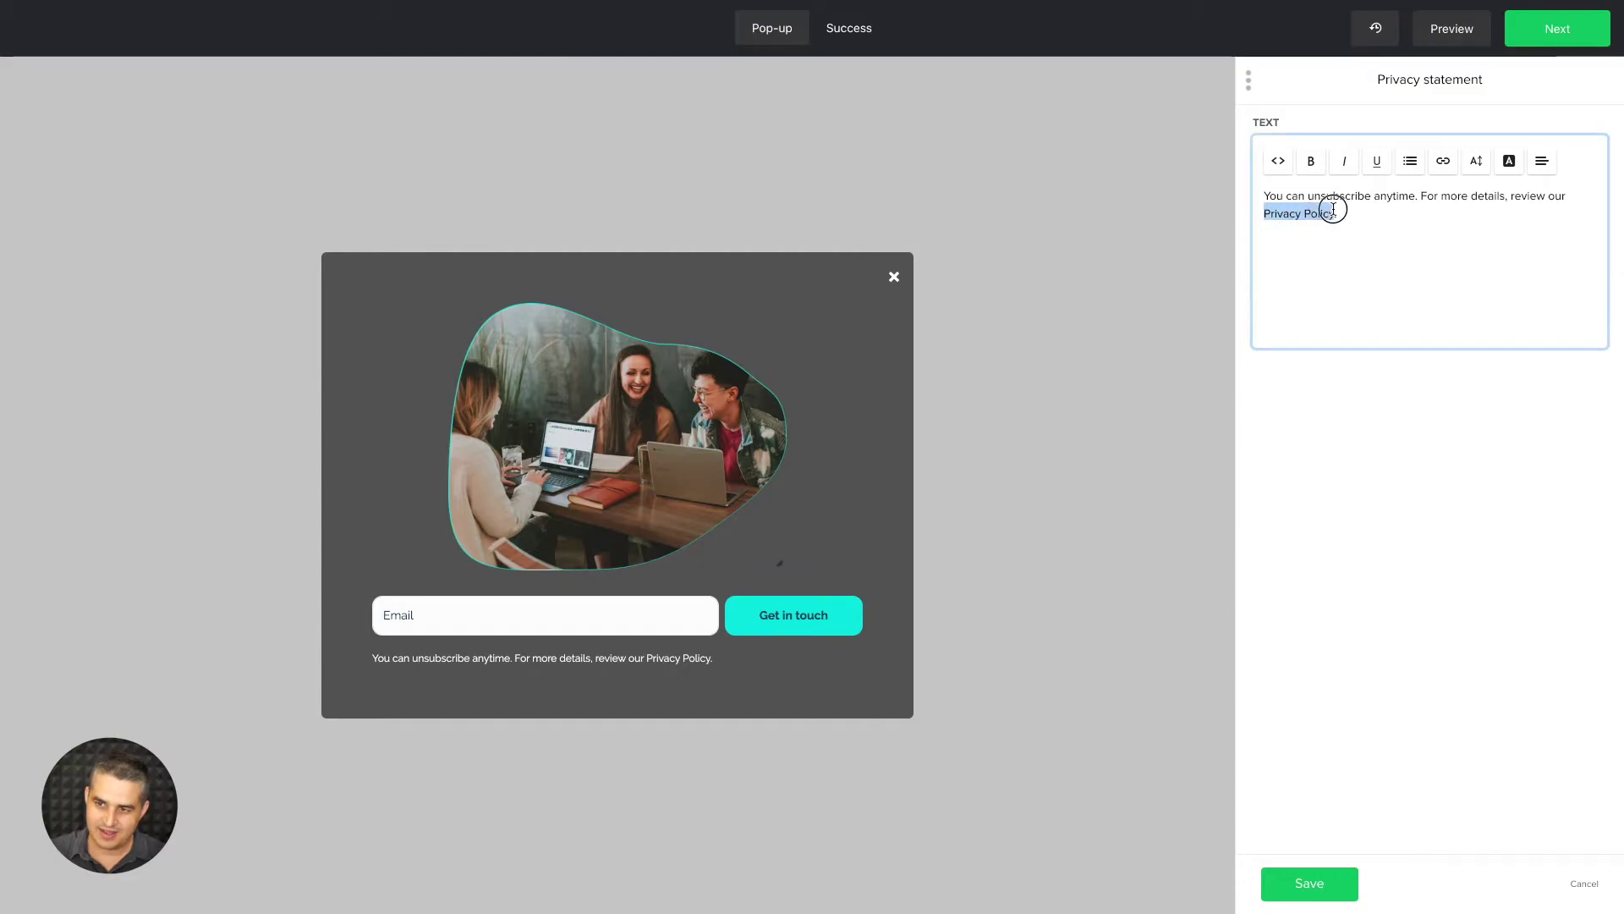
click(1445, 165)
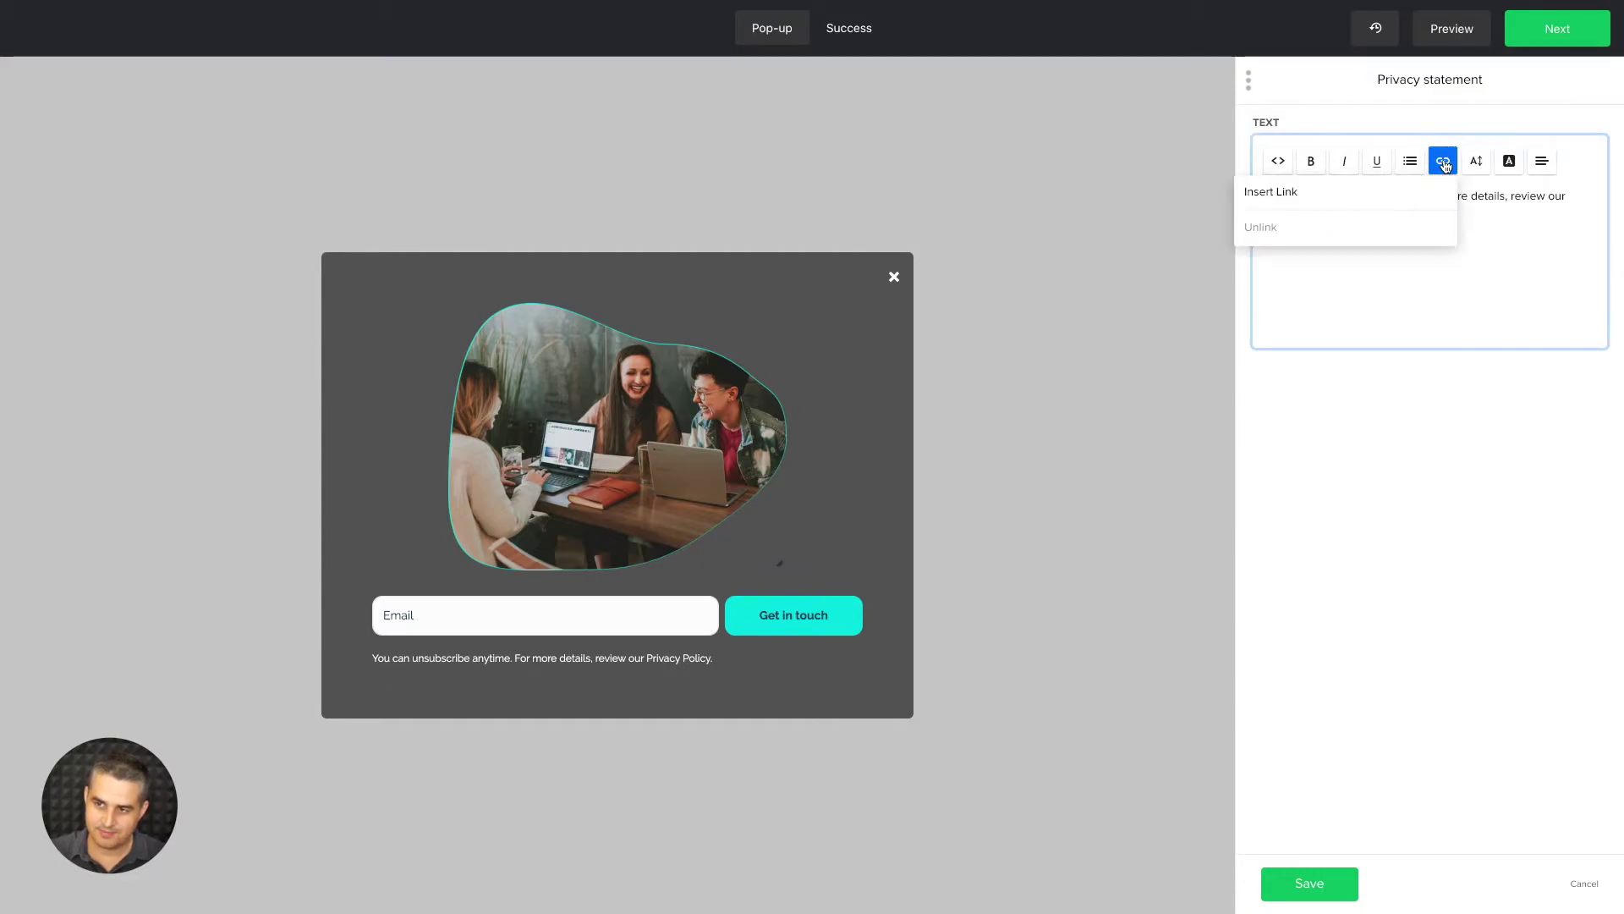
click(1344, 192)
text(www.mailerlite.com/)
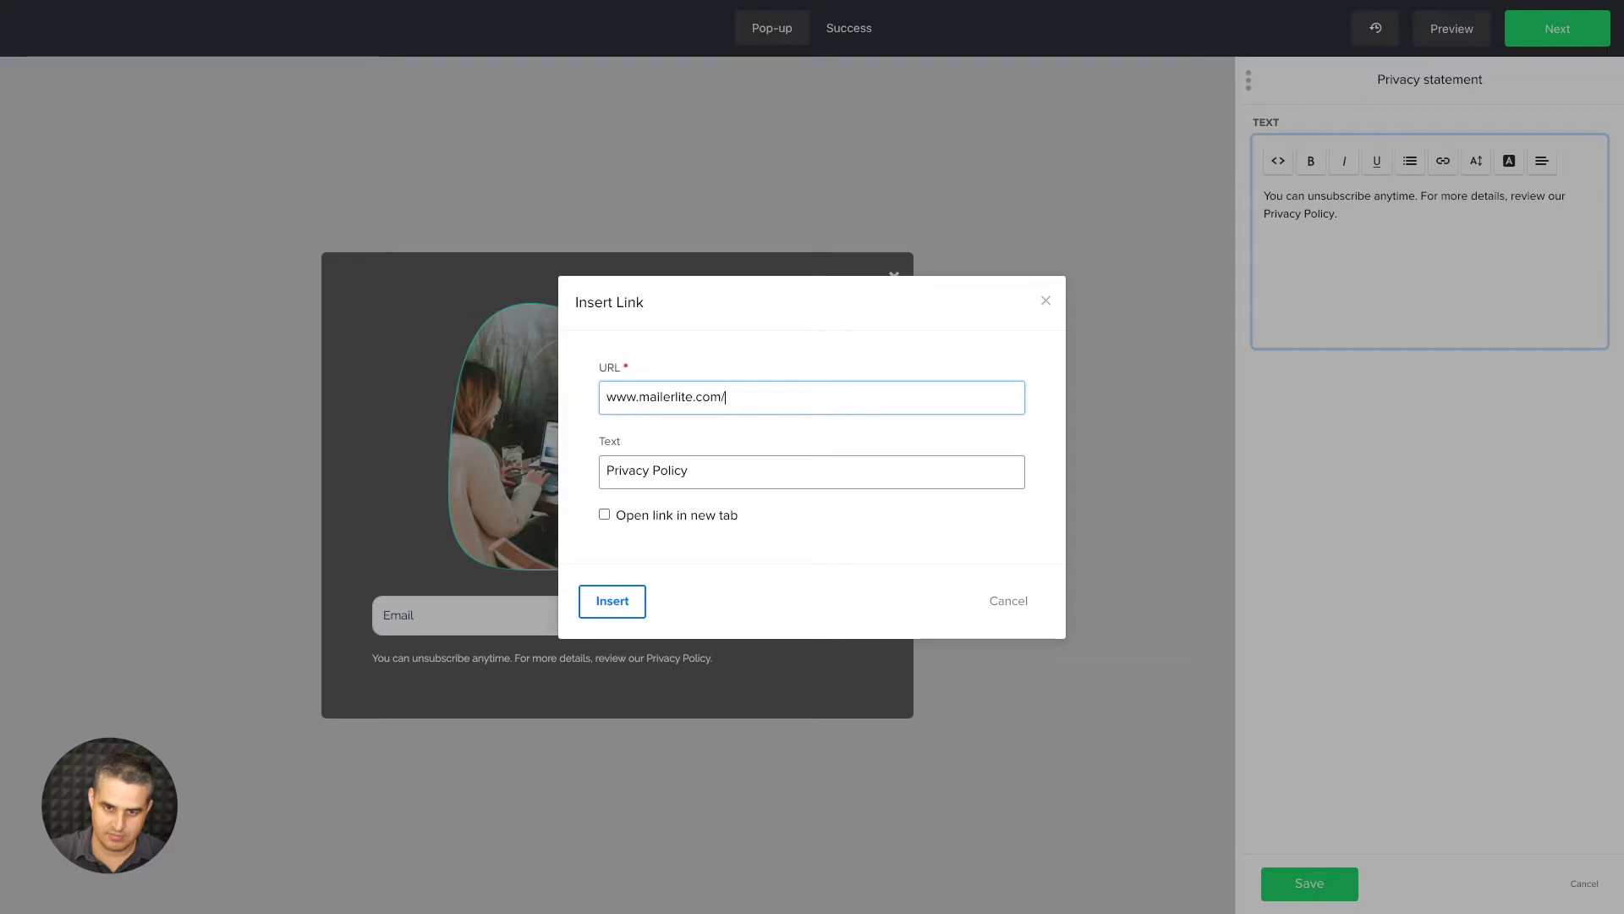
text(privacy)
click(604, 514)
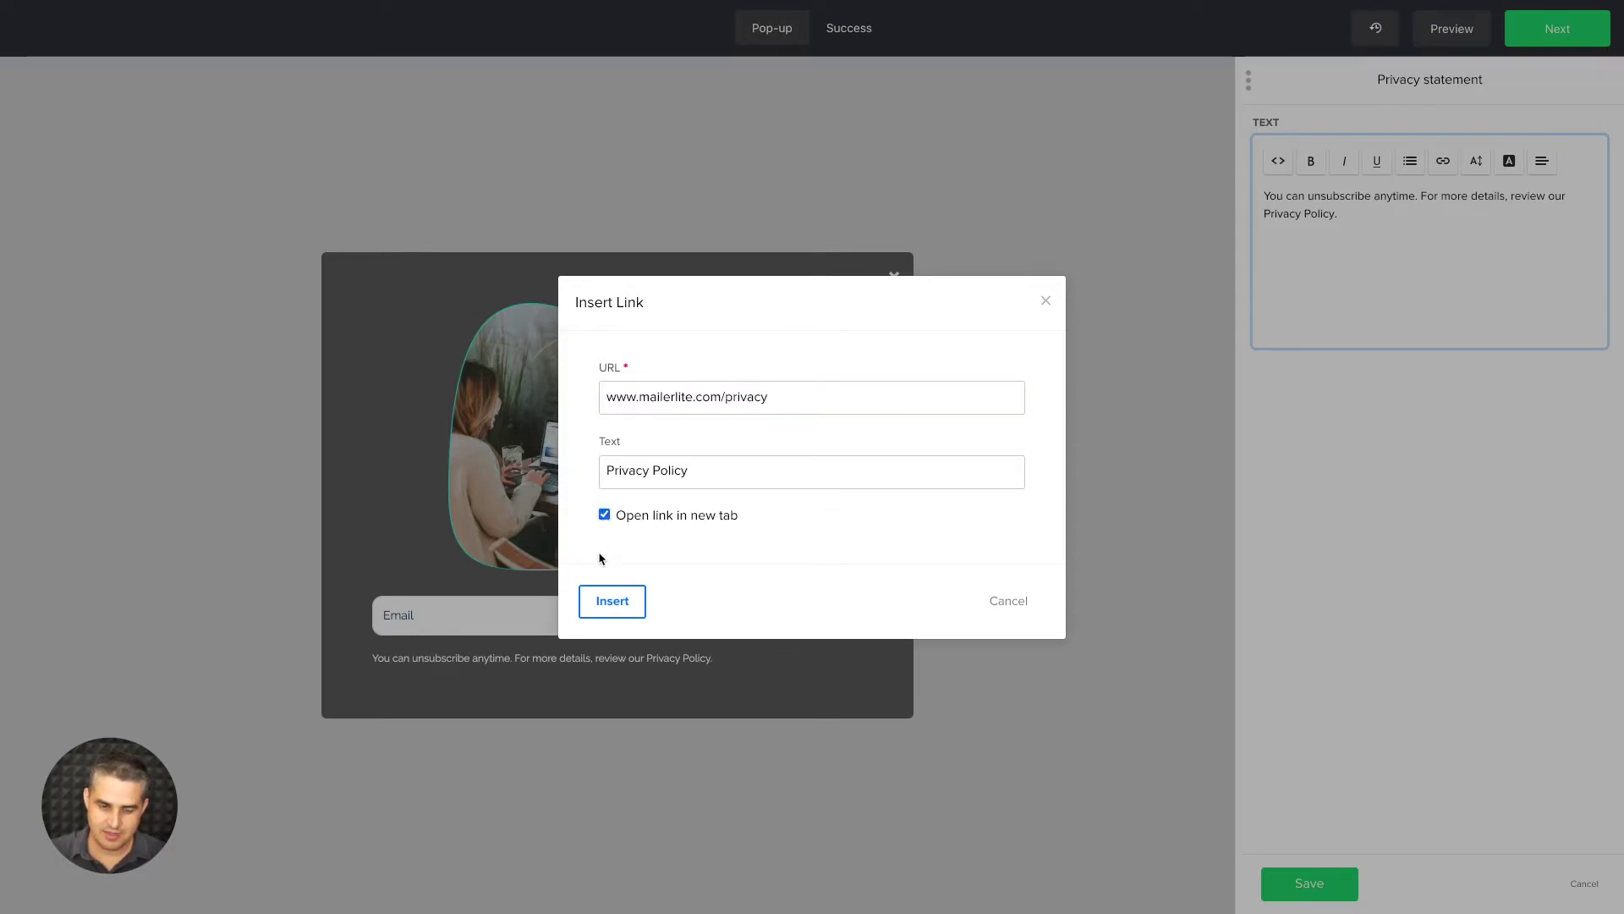
click(594, 600)
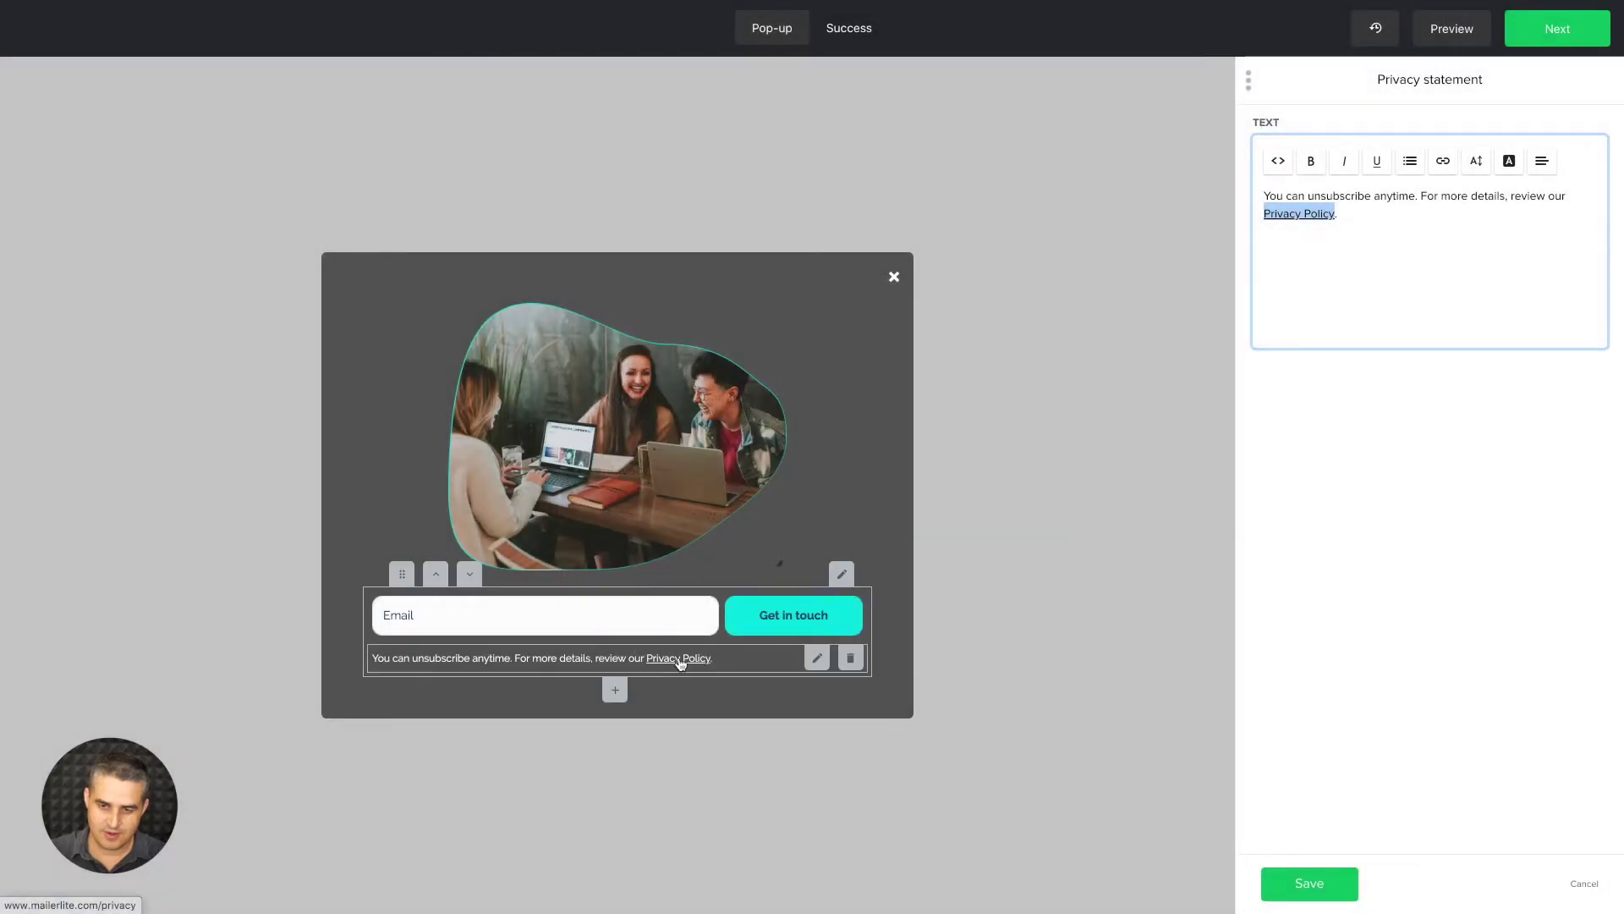
click(1296, 876)
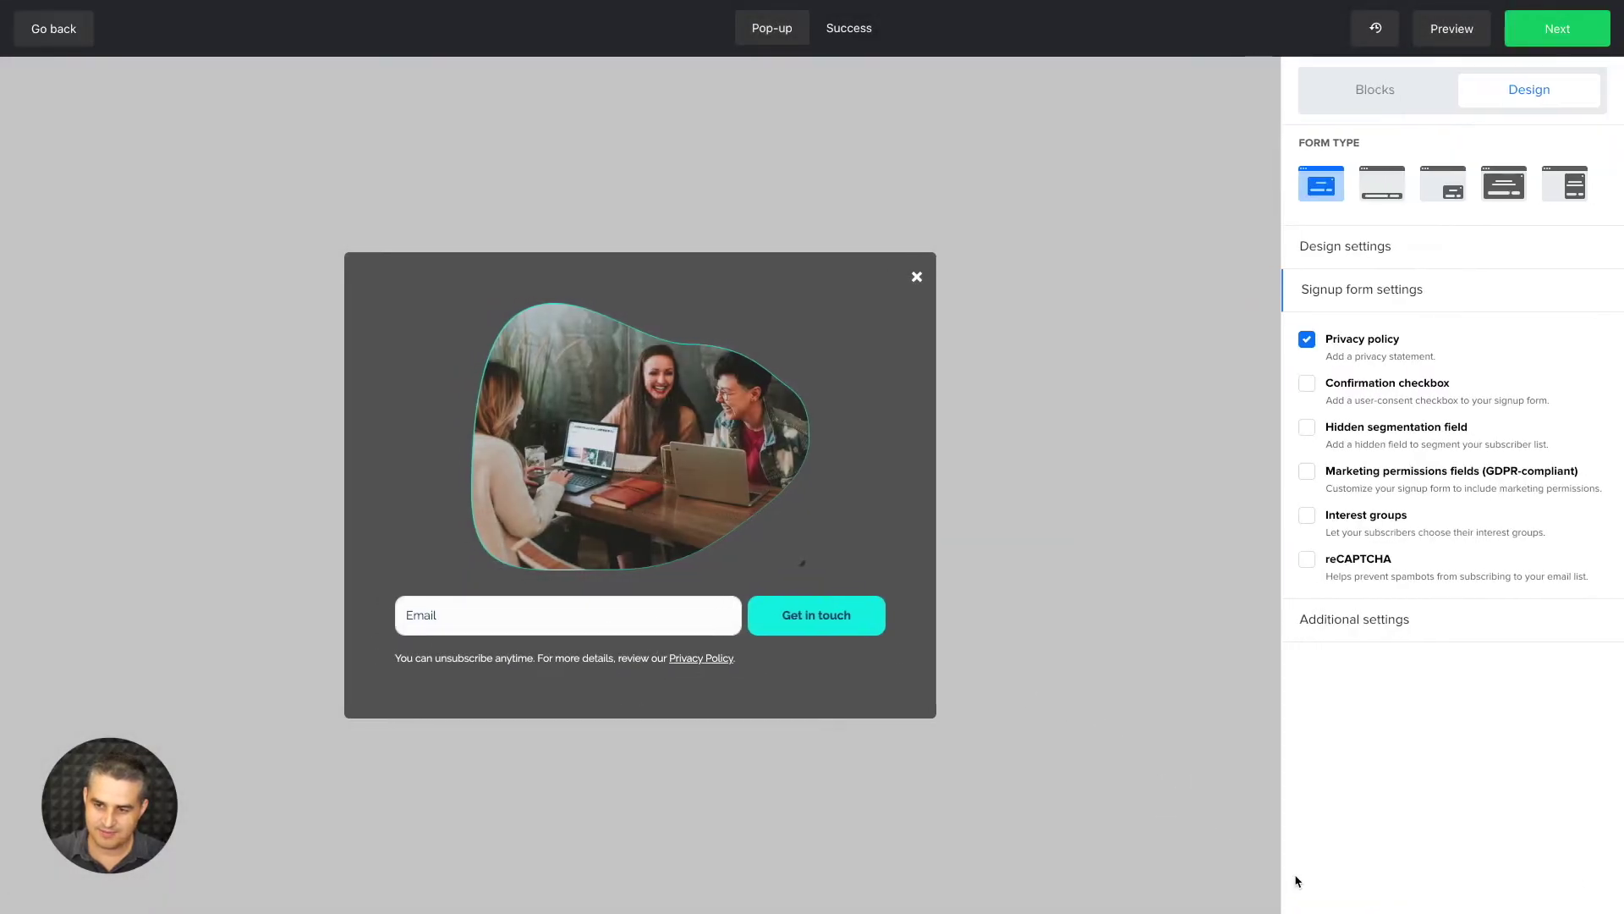
Step: Enable an opt-in checkbox, a hidden Pet field valued Dog, and GDPR marketing permissions
click(1312, 384)
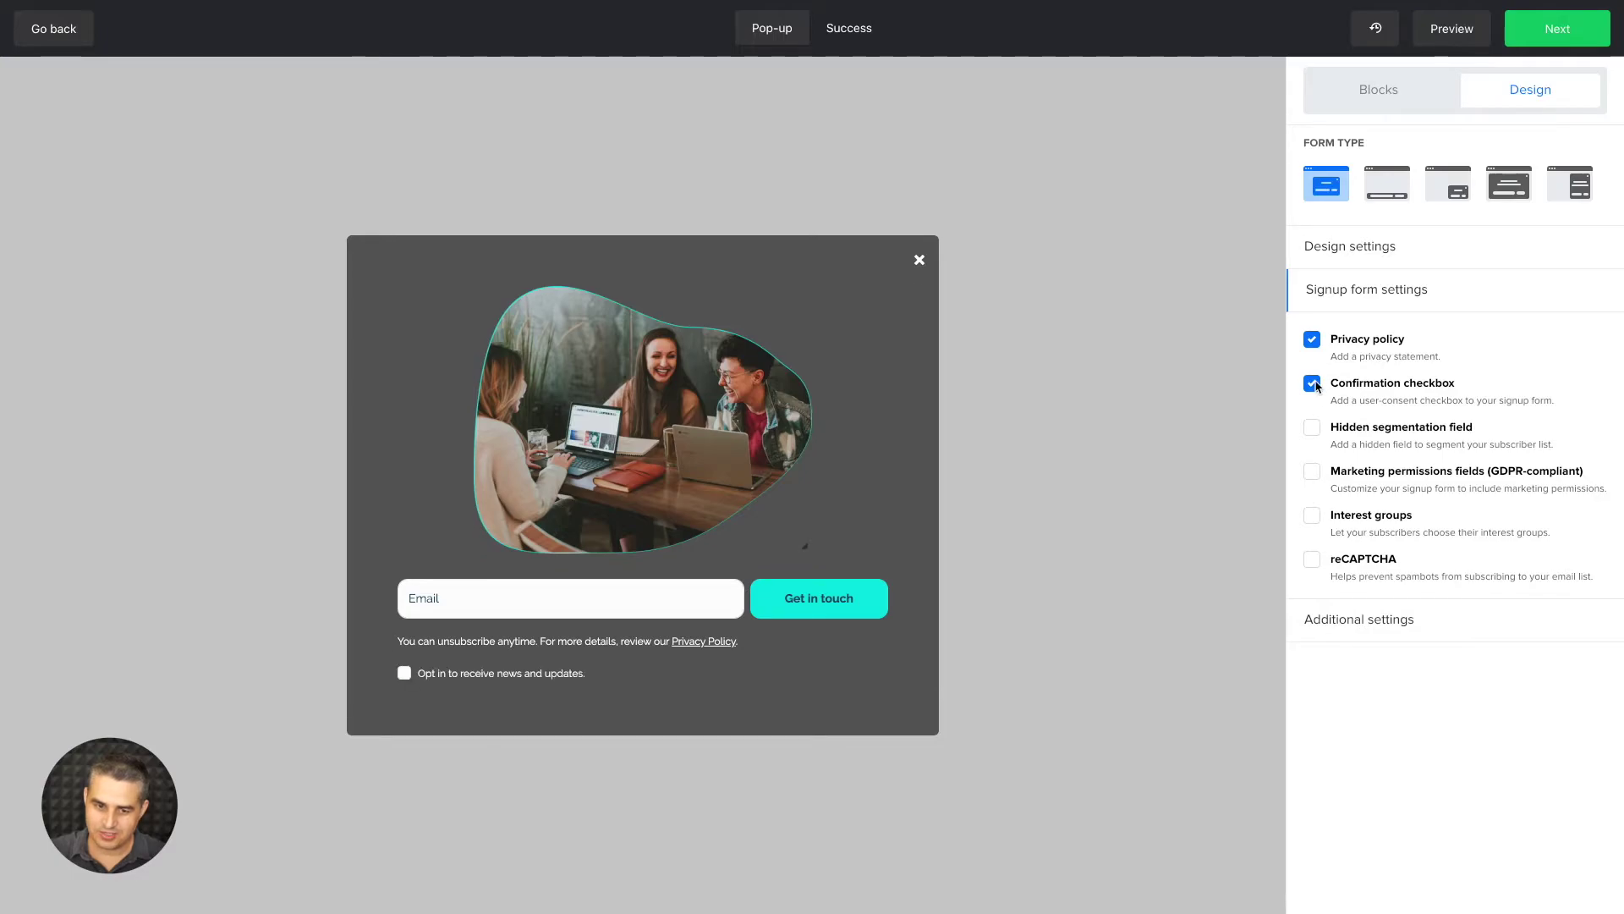
click(1312, 428)
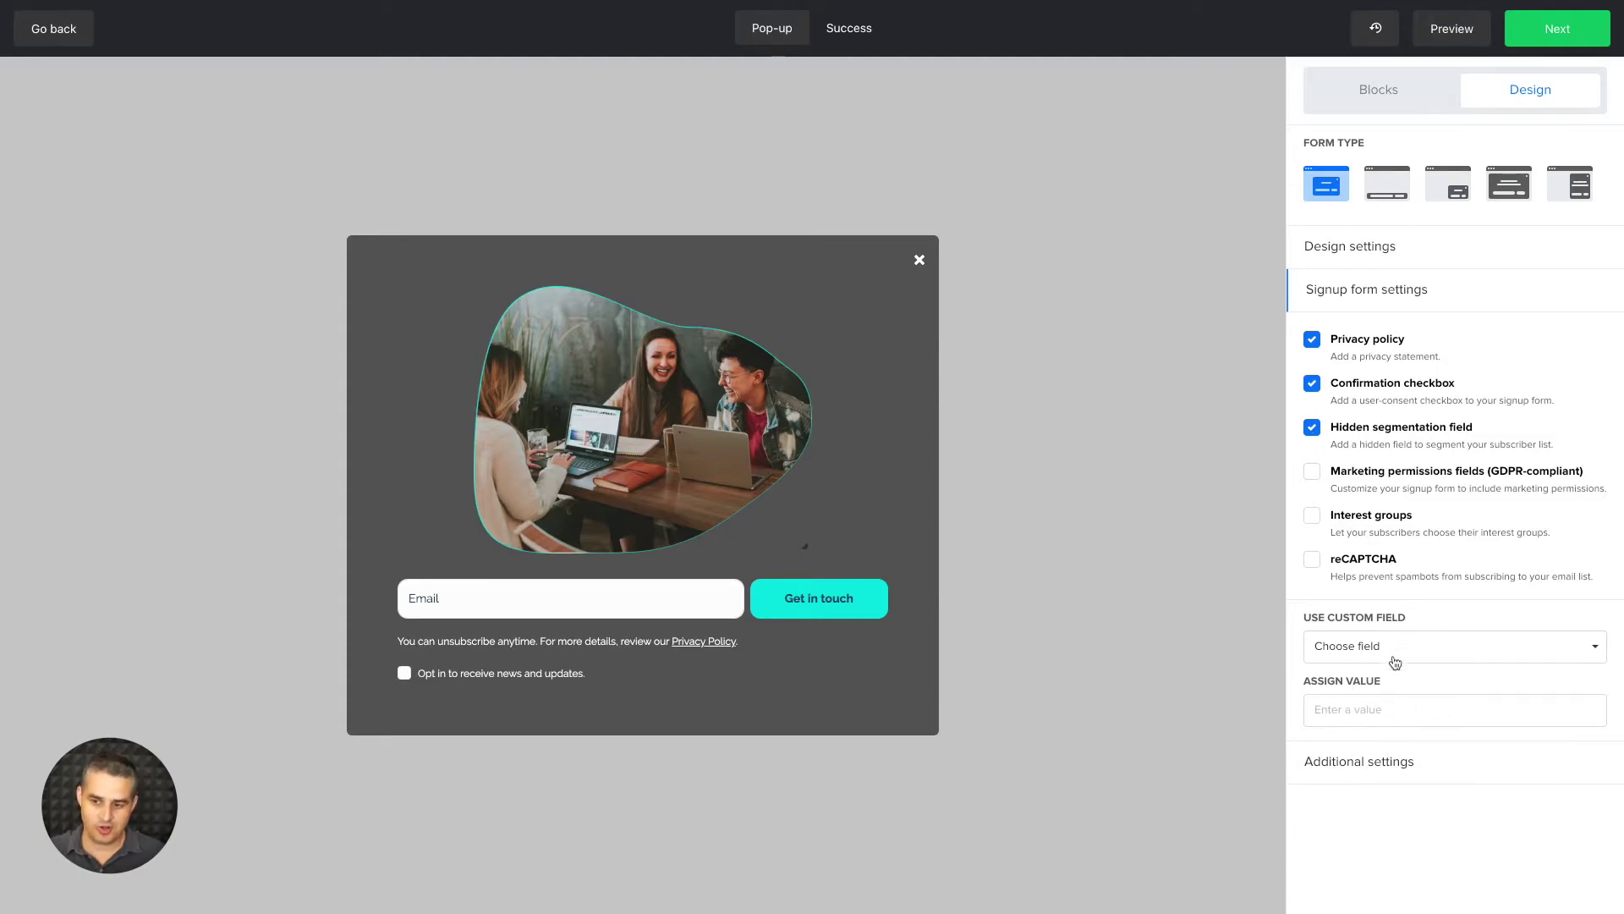
click(1415, 654)
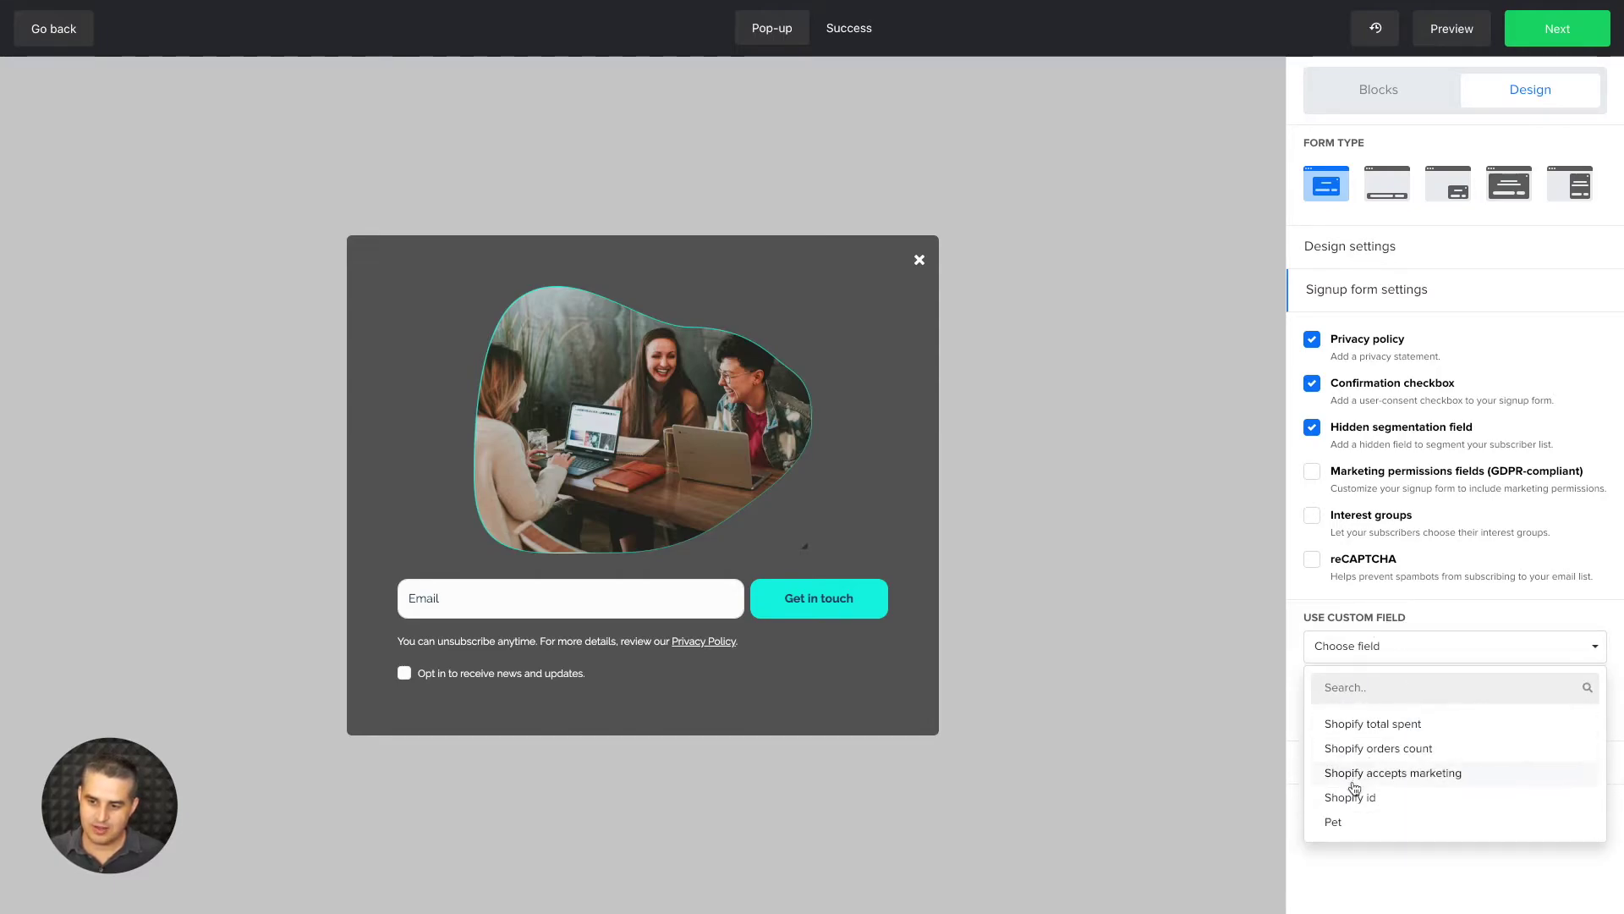
click(1357, 825)
click(1349, 711)
text(Dog)
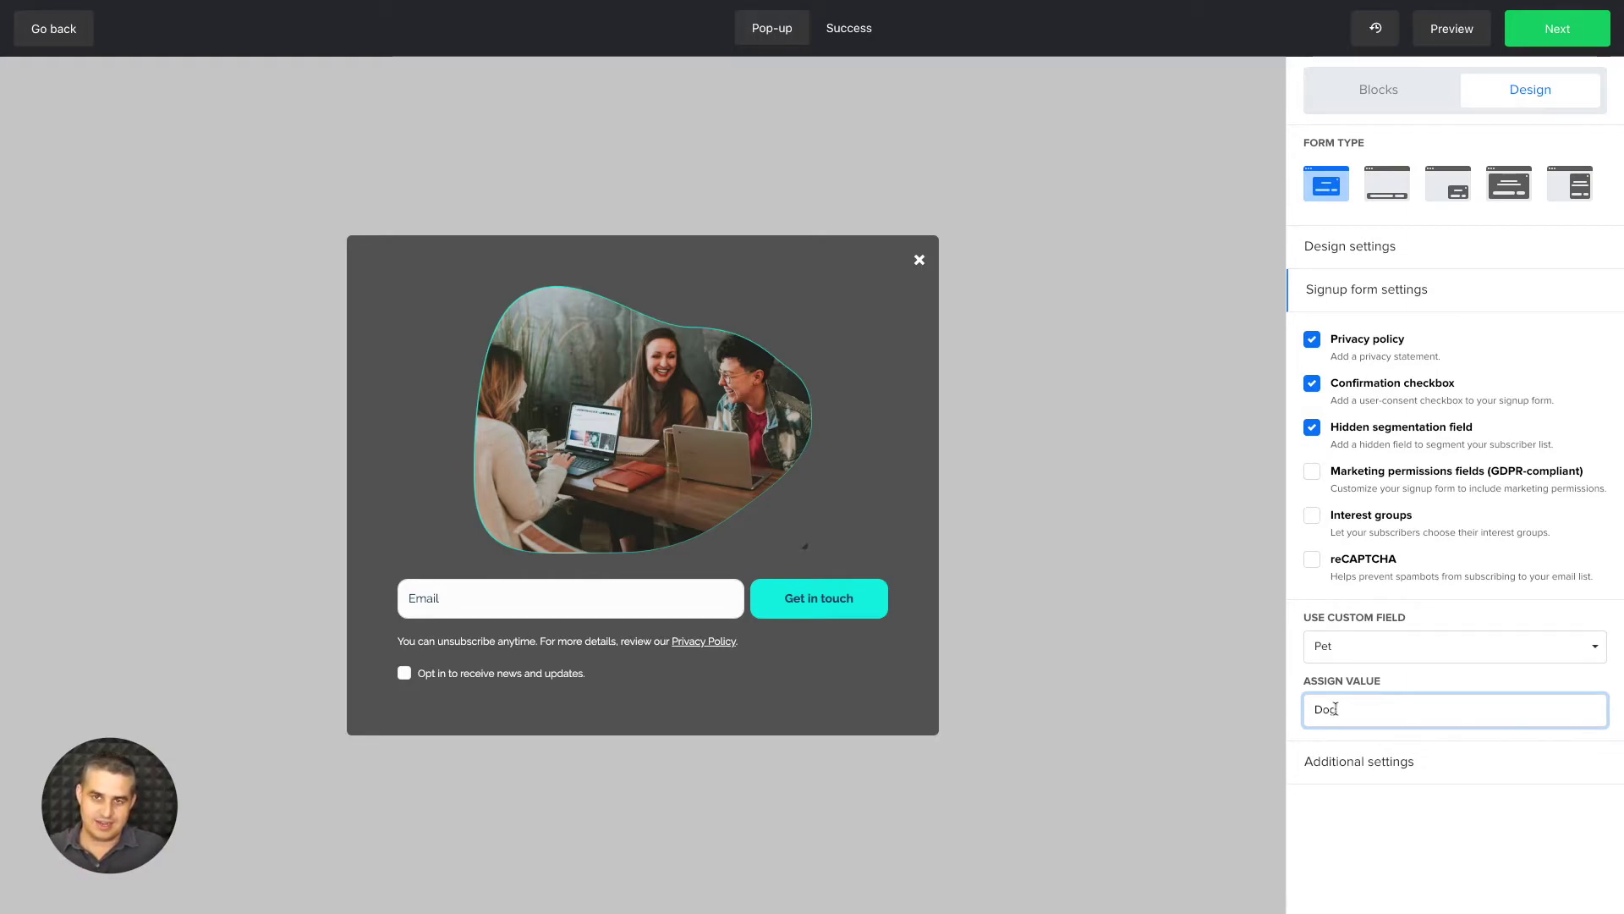
mouse_move(610, 383)
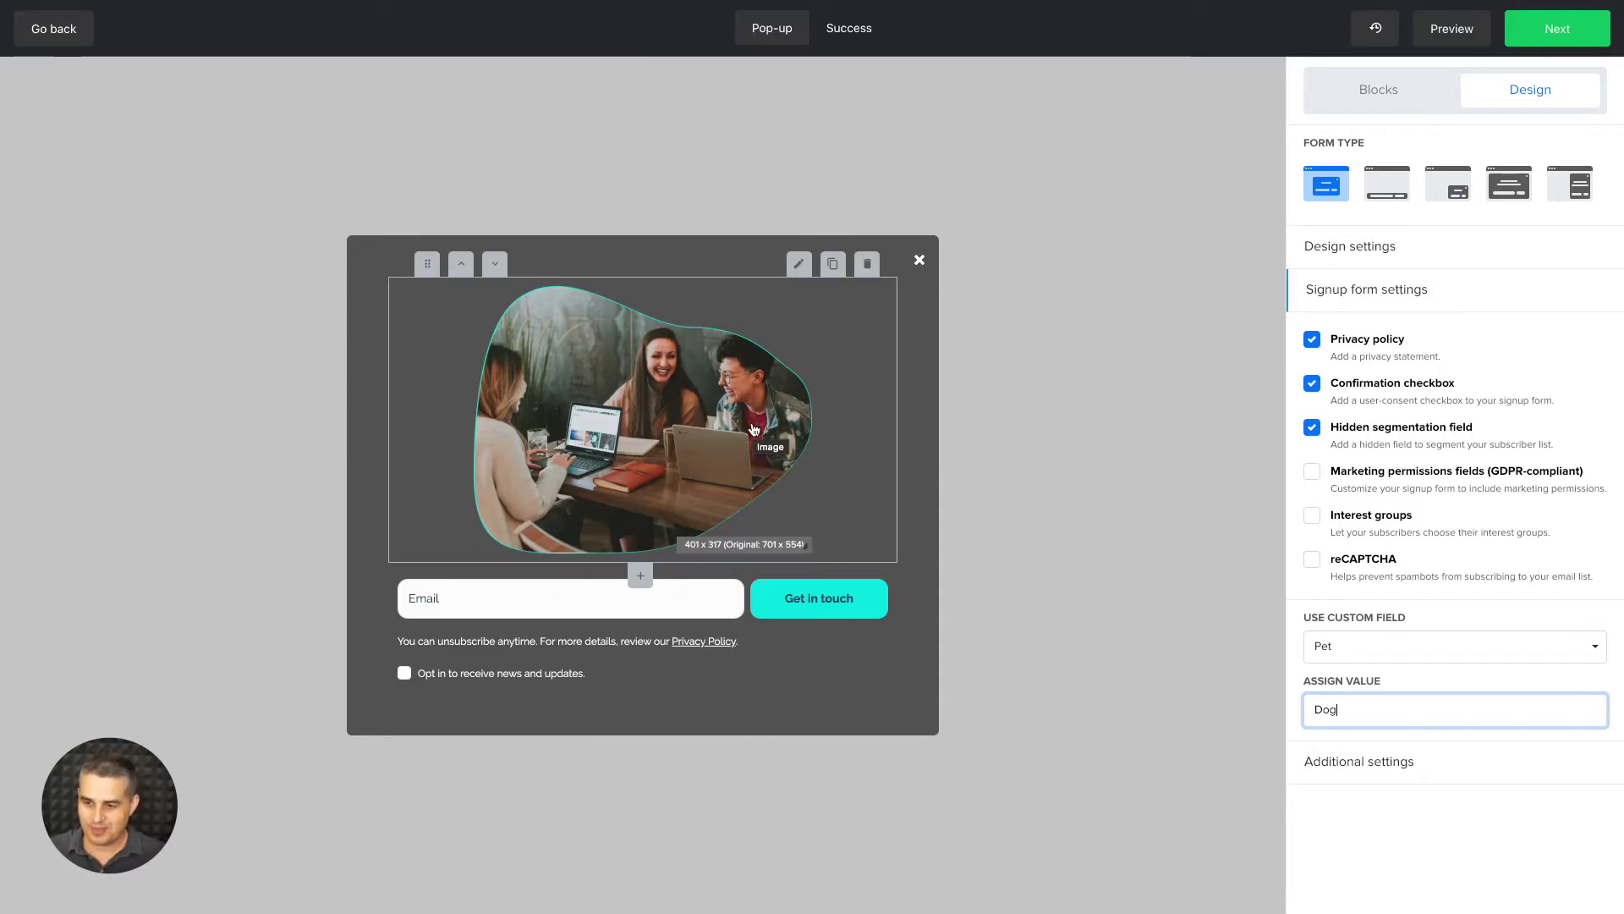
click(1314, 475)
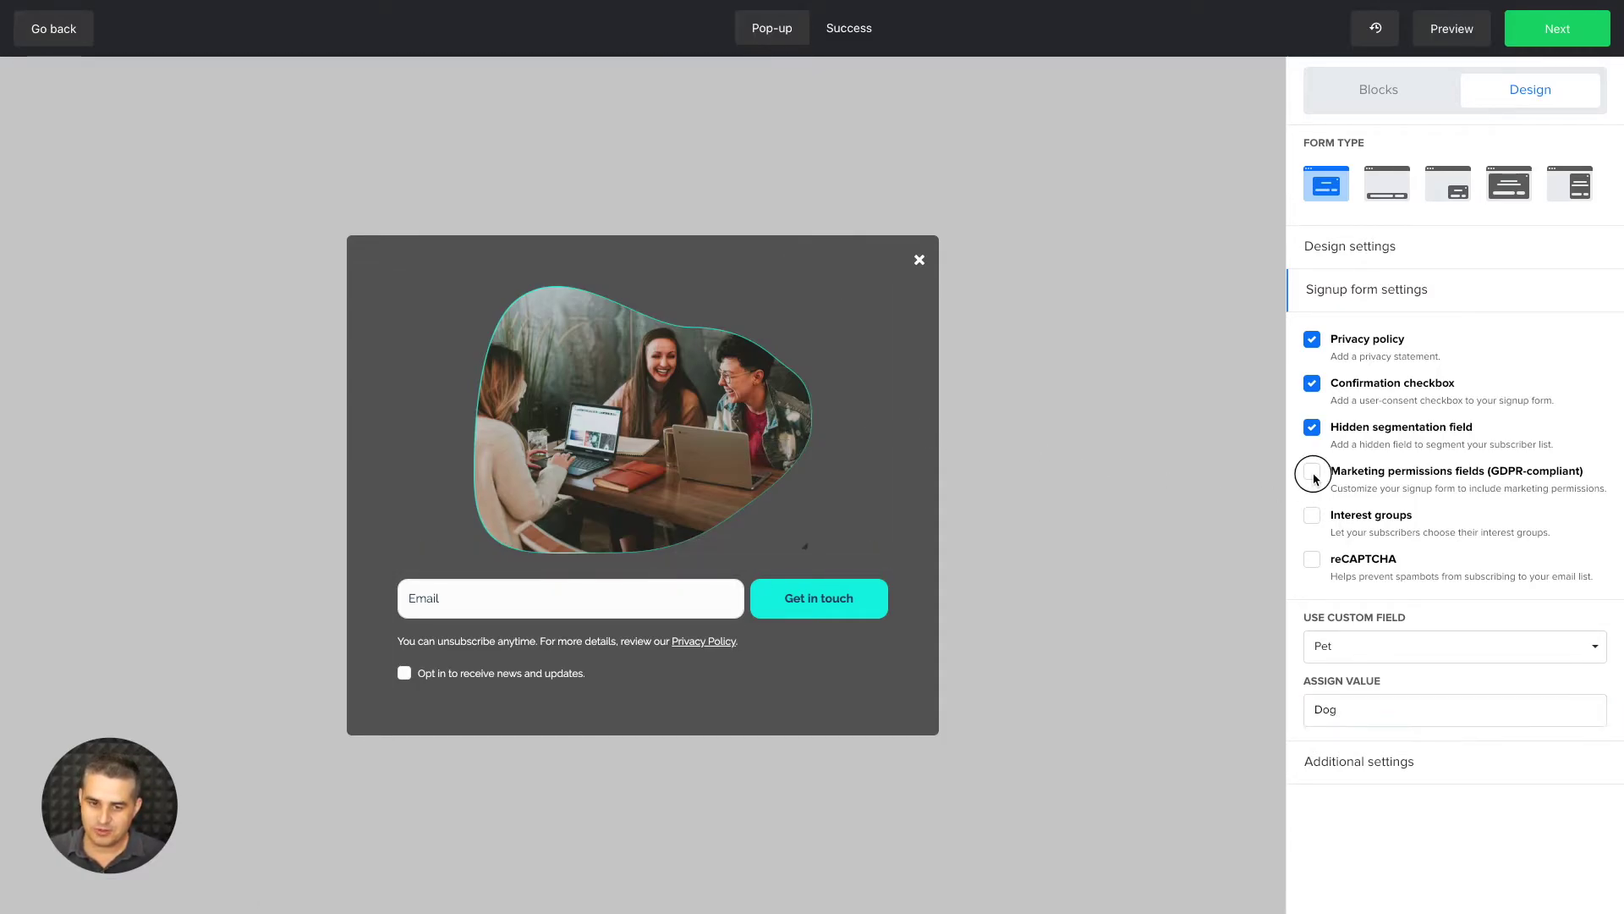
mouse_move(437, 572)
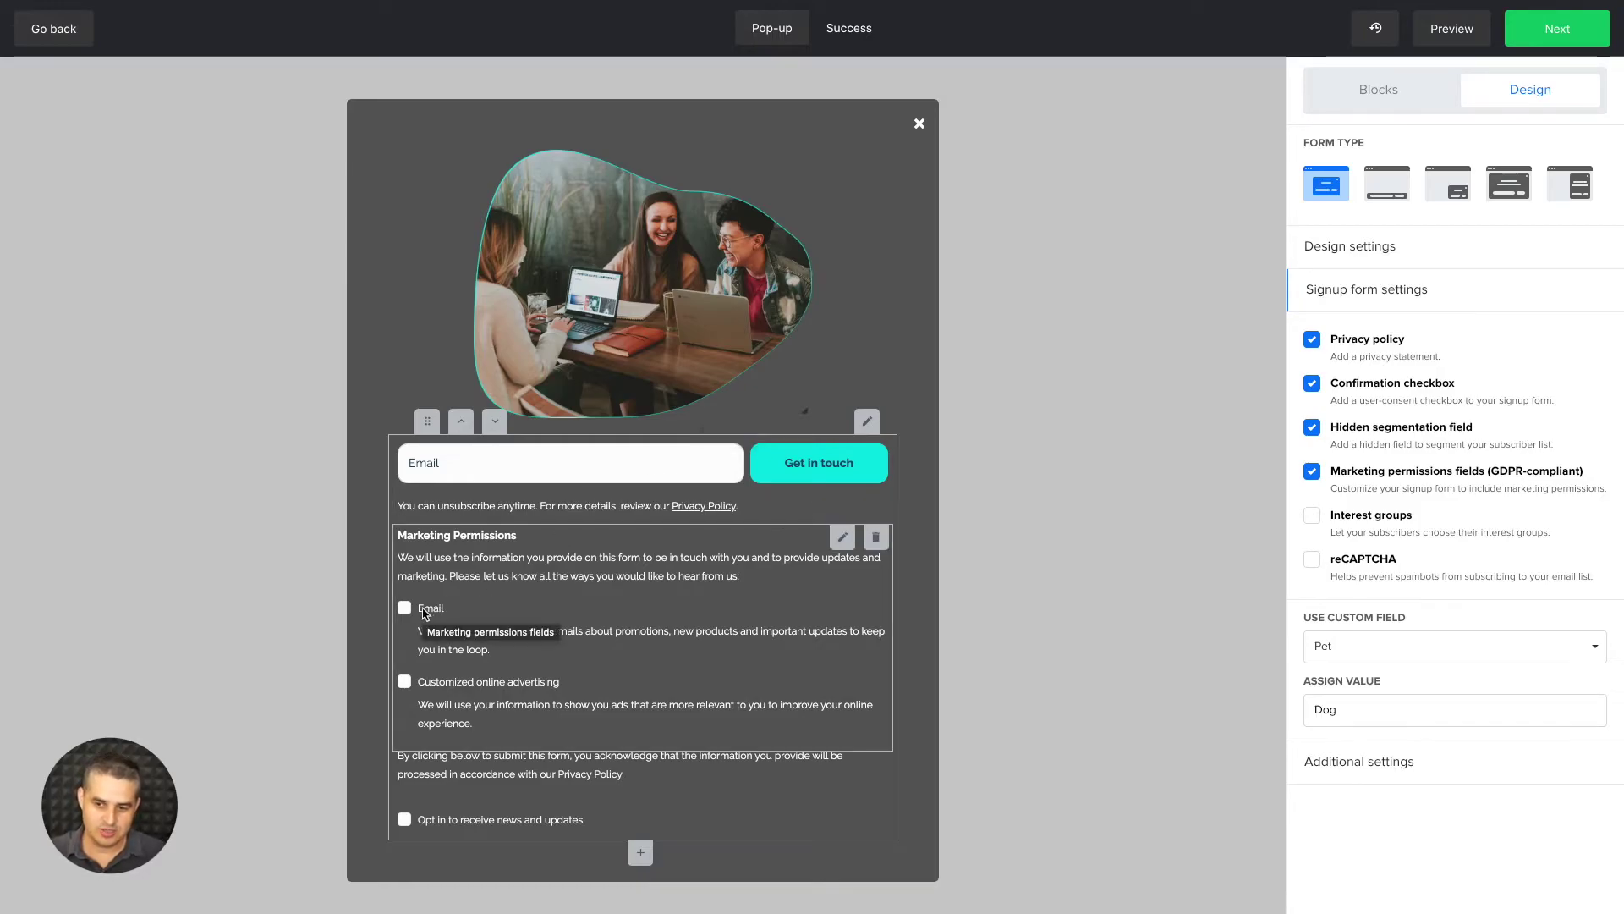
Step: Enable interest groups, then turn off reCAPTCHA, GDPR permissions and the opt-in checkbox
click(1313, 516)
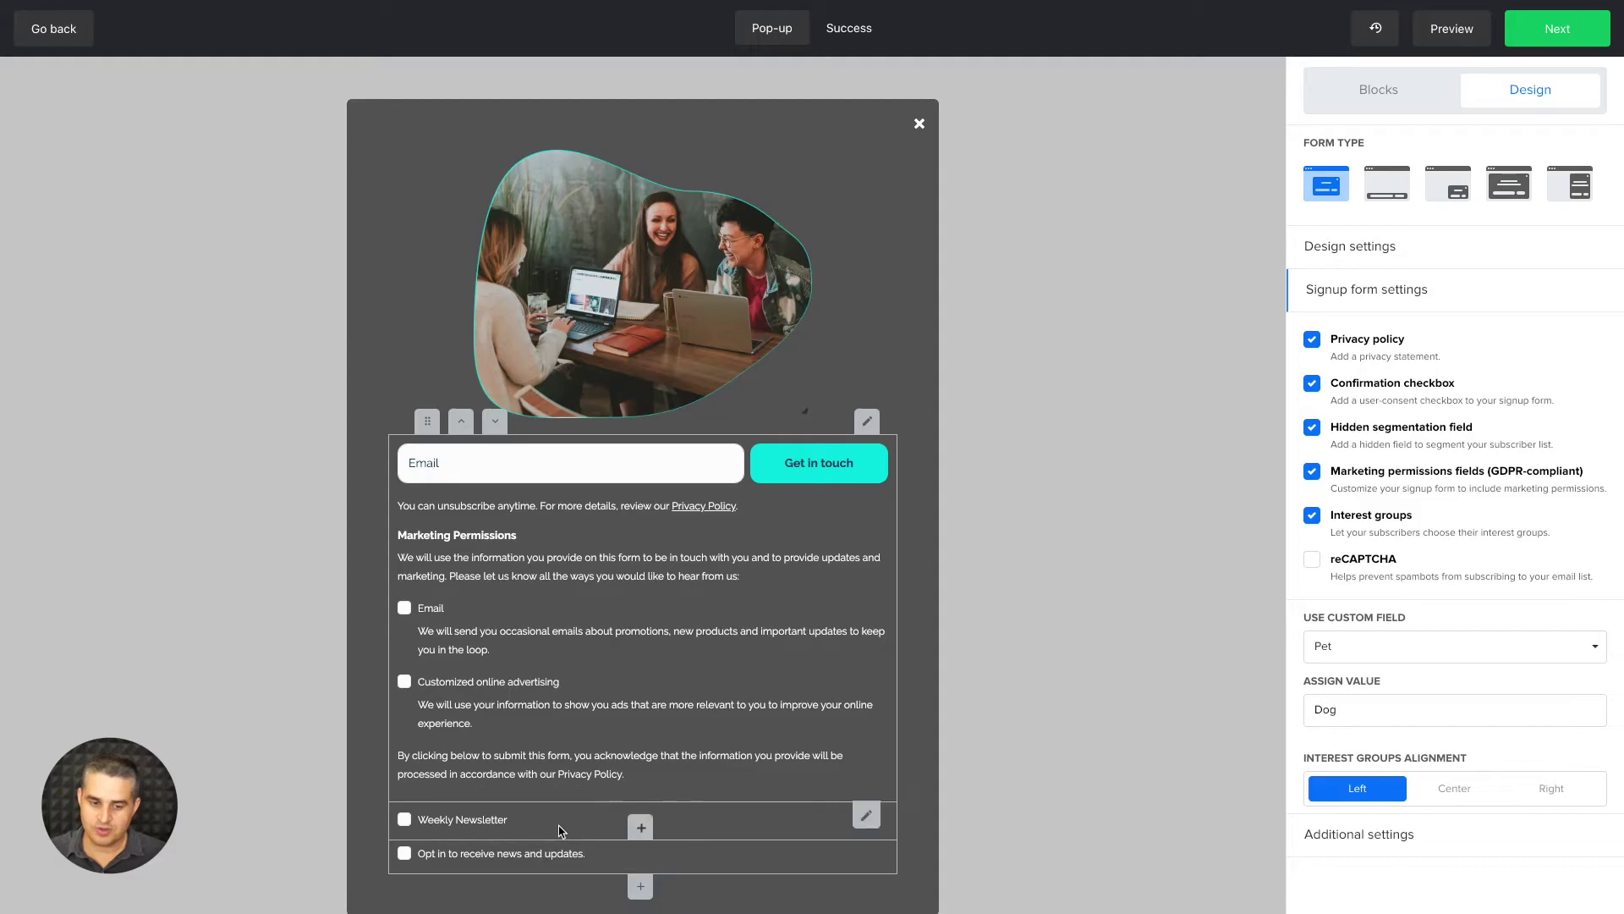
click(1314, 561)
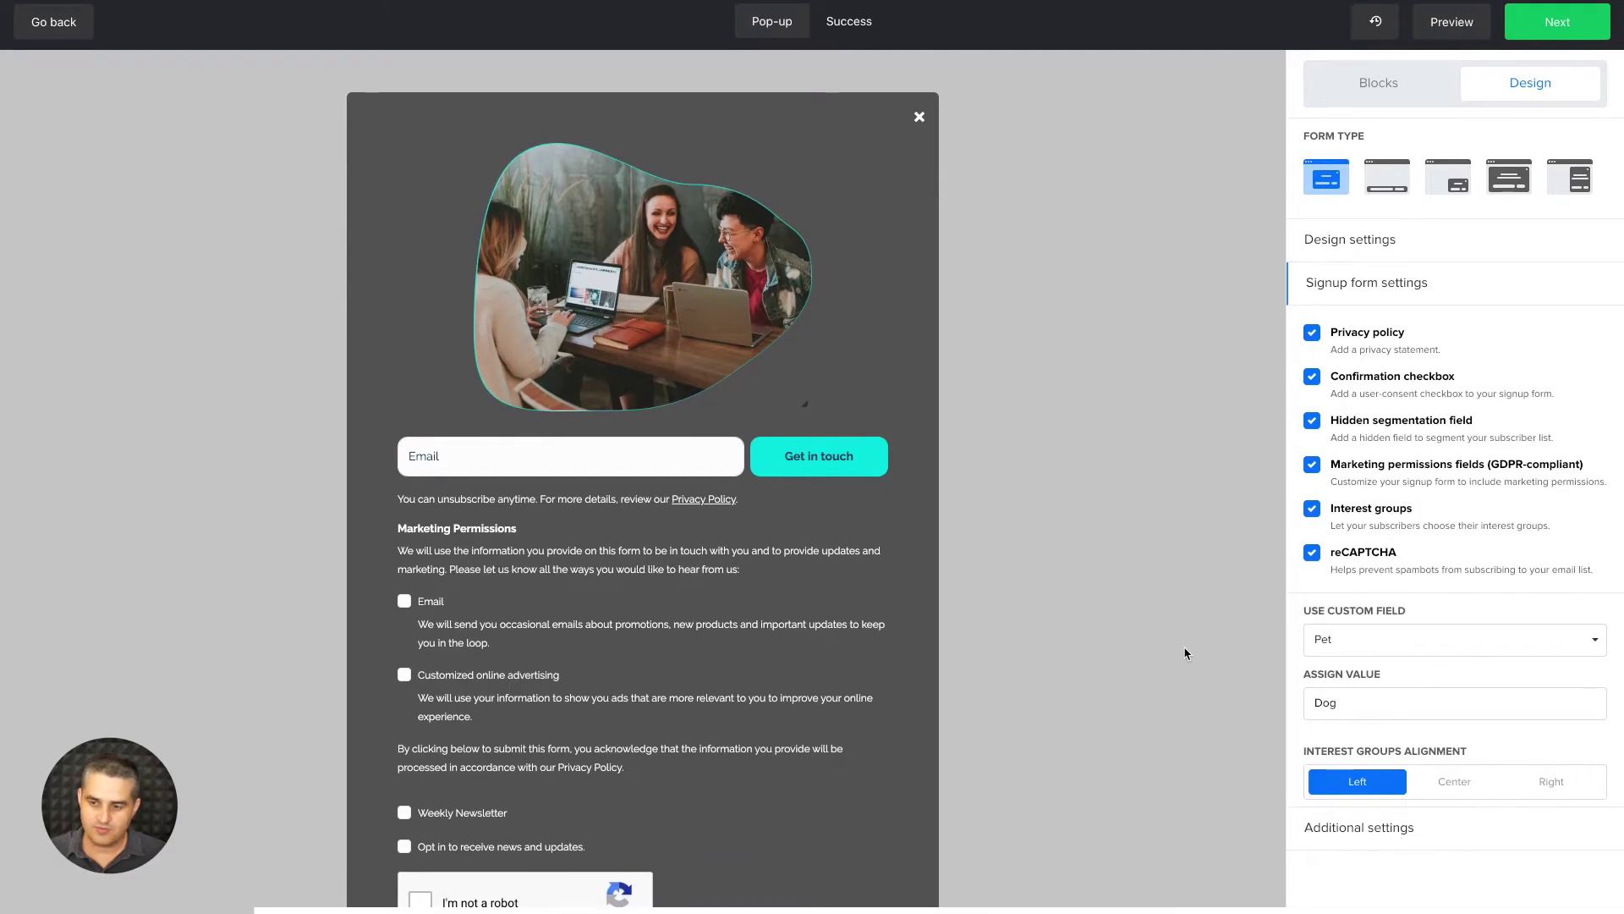
scroll(757, 593, down, 1)
scroll(757, 593, down, 1)
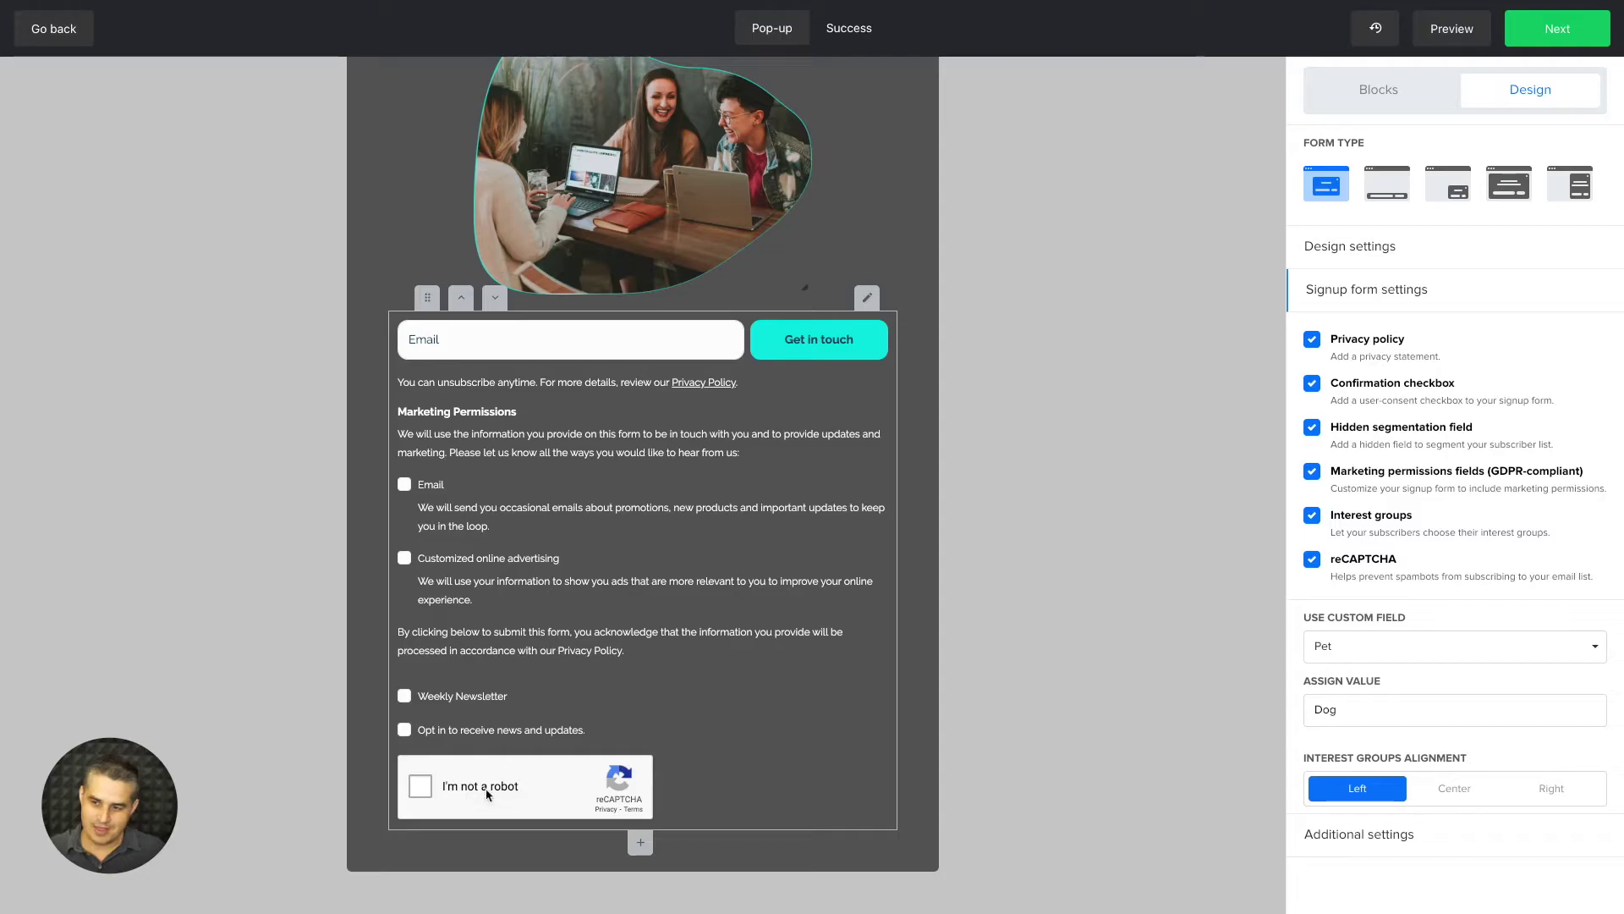
click(1312, 559)
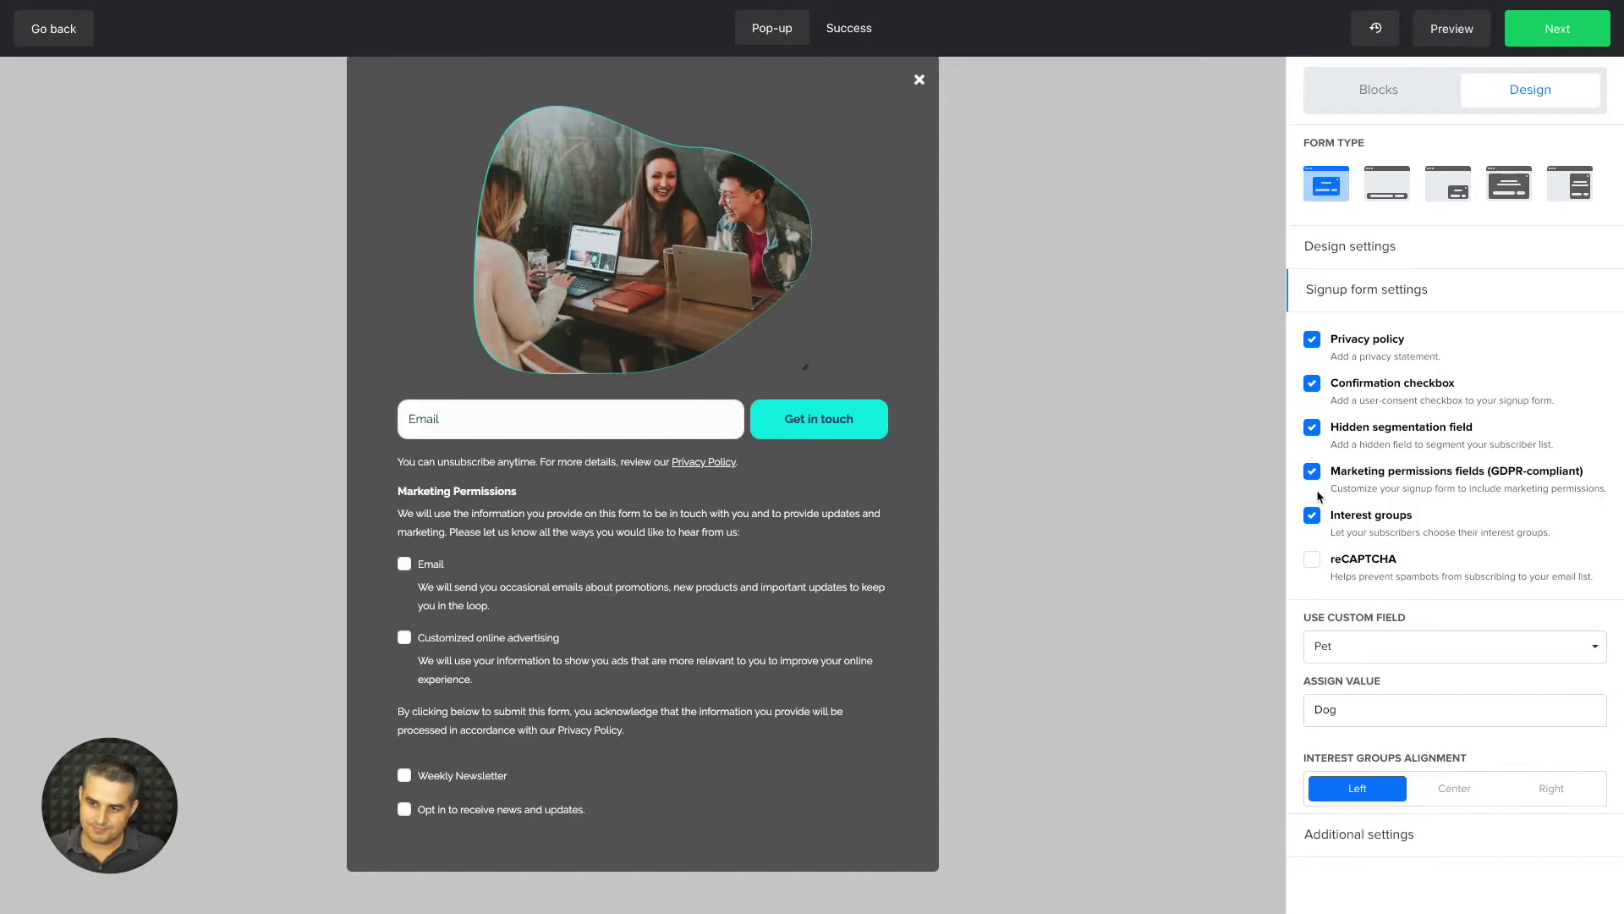
click(1312, 471)
click(1317, 385)
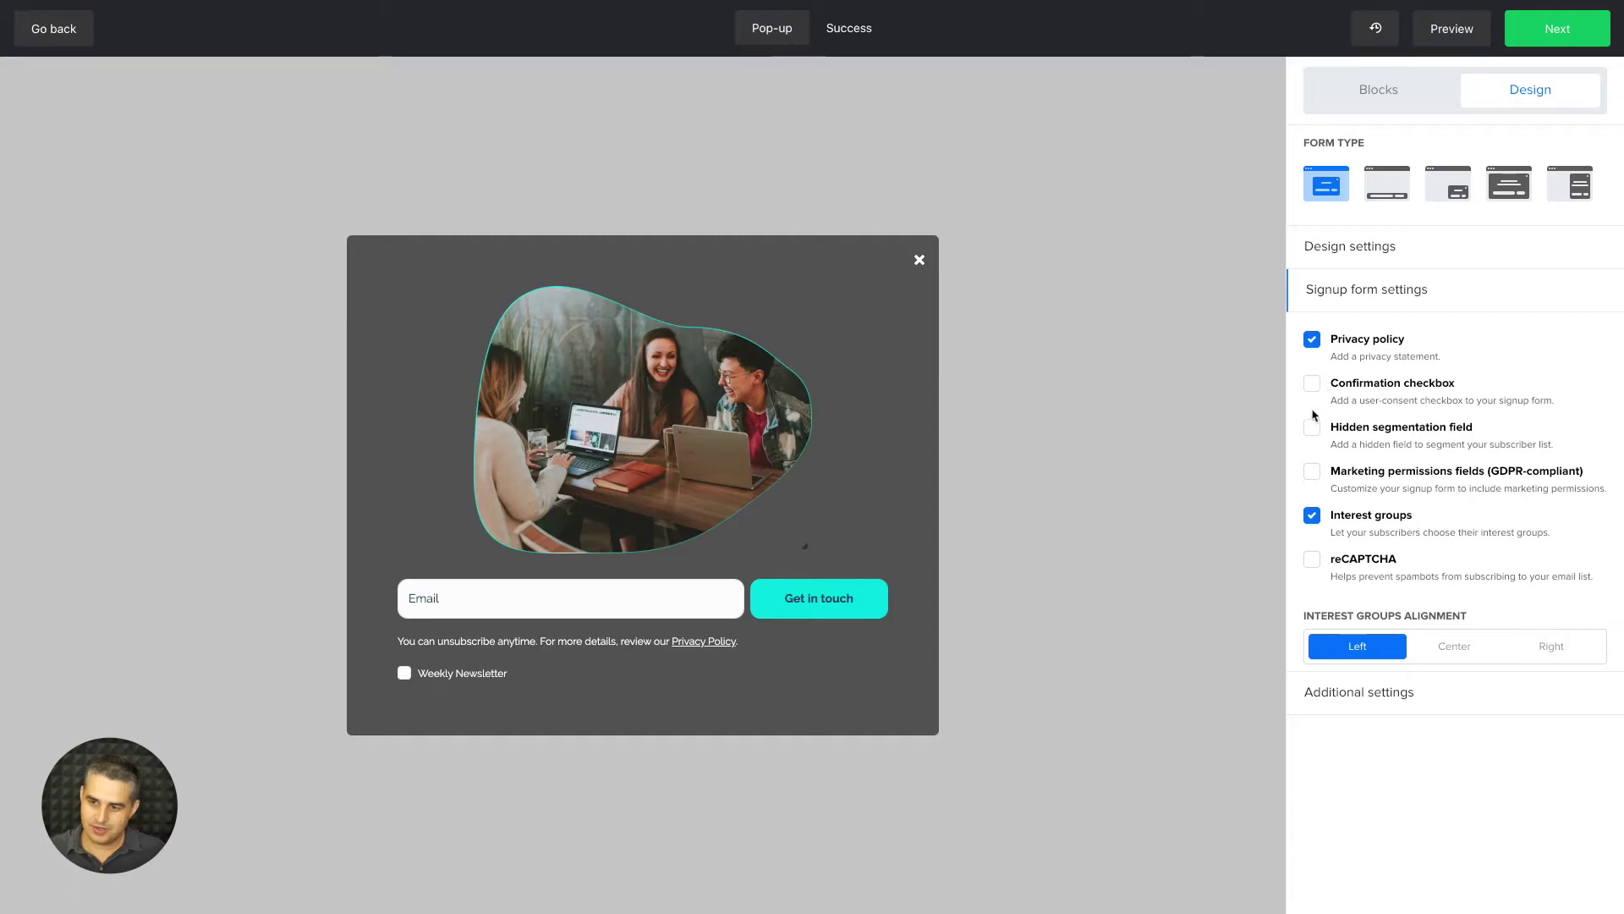
Step: Add the Dog Lovers interest group to the pop-up's checkbox row
mouse_move(707, 664)
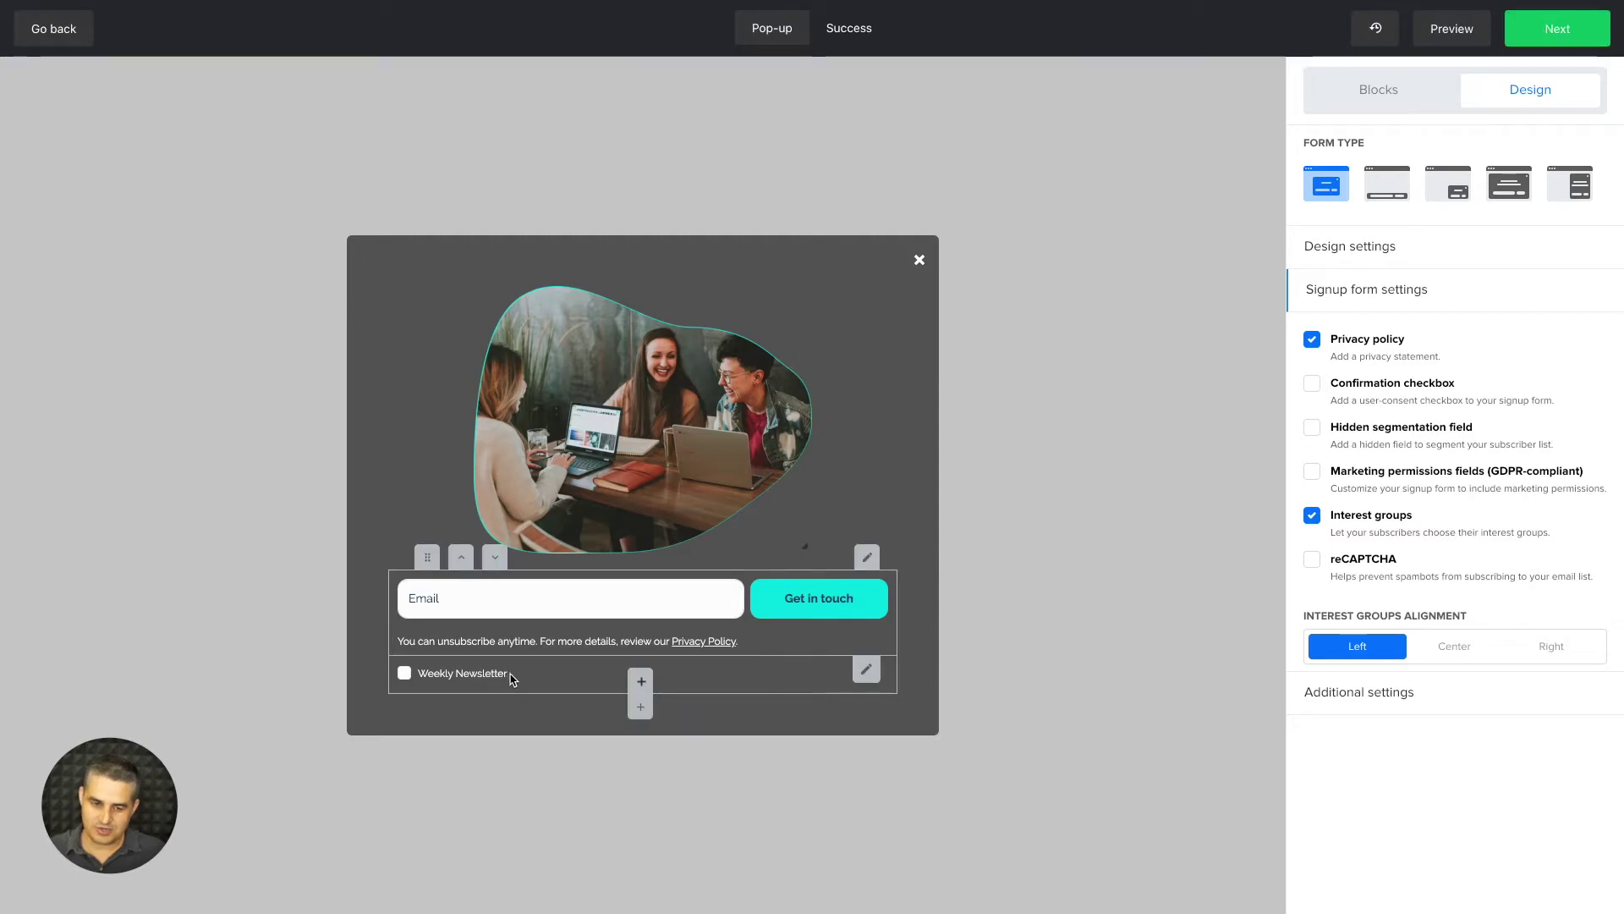
click(642, 683)
scroll(710, 702, down, 4)
scroll(733, 713, down, 2)
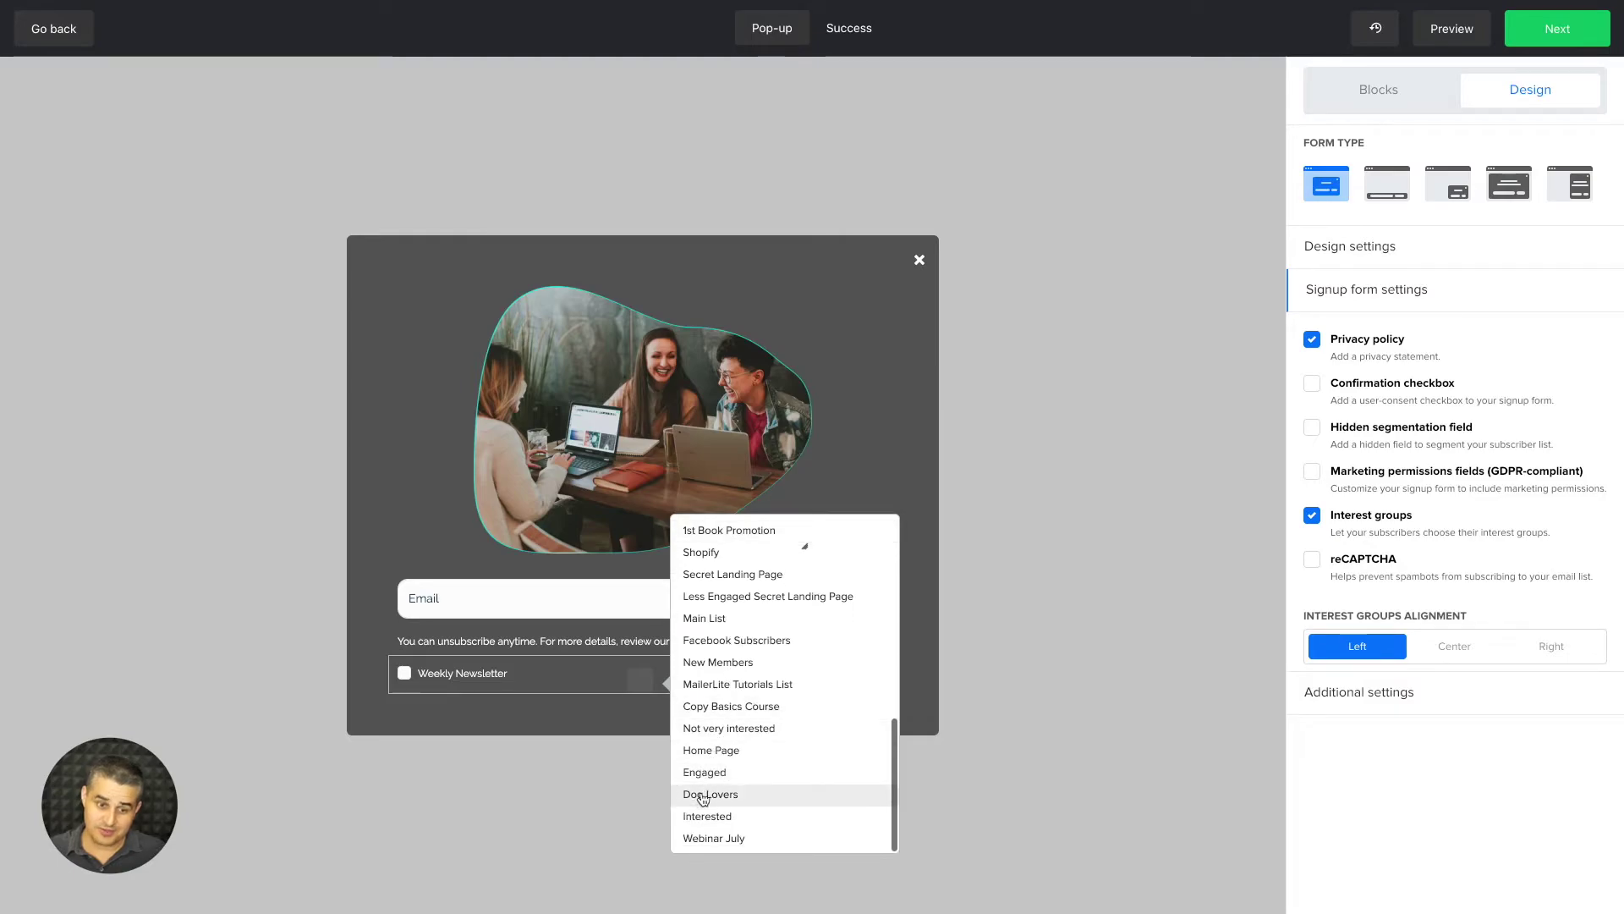
click(702, 795)
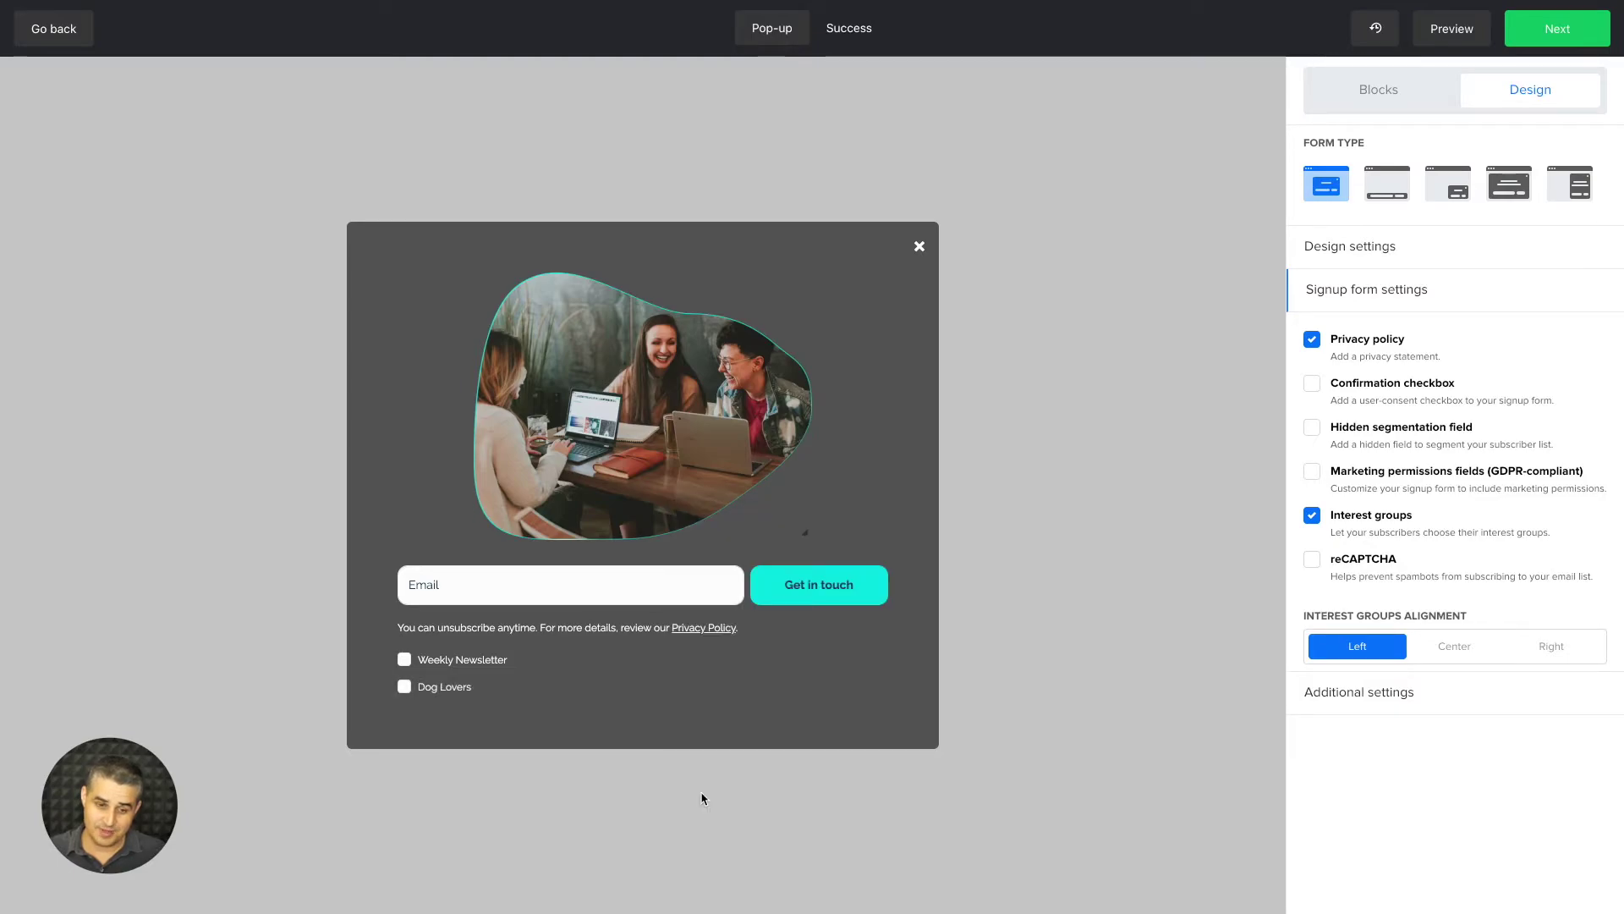
mouse_move(398, 674)
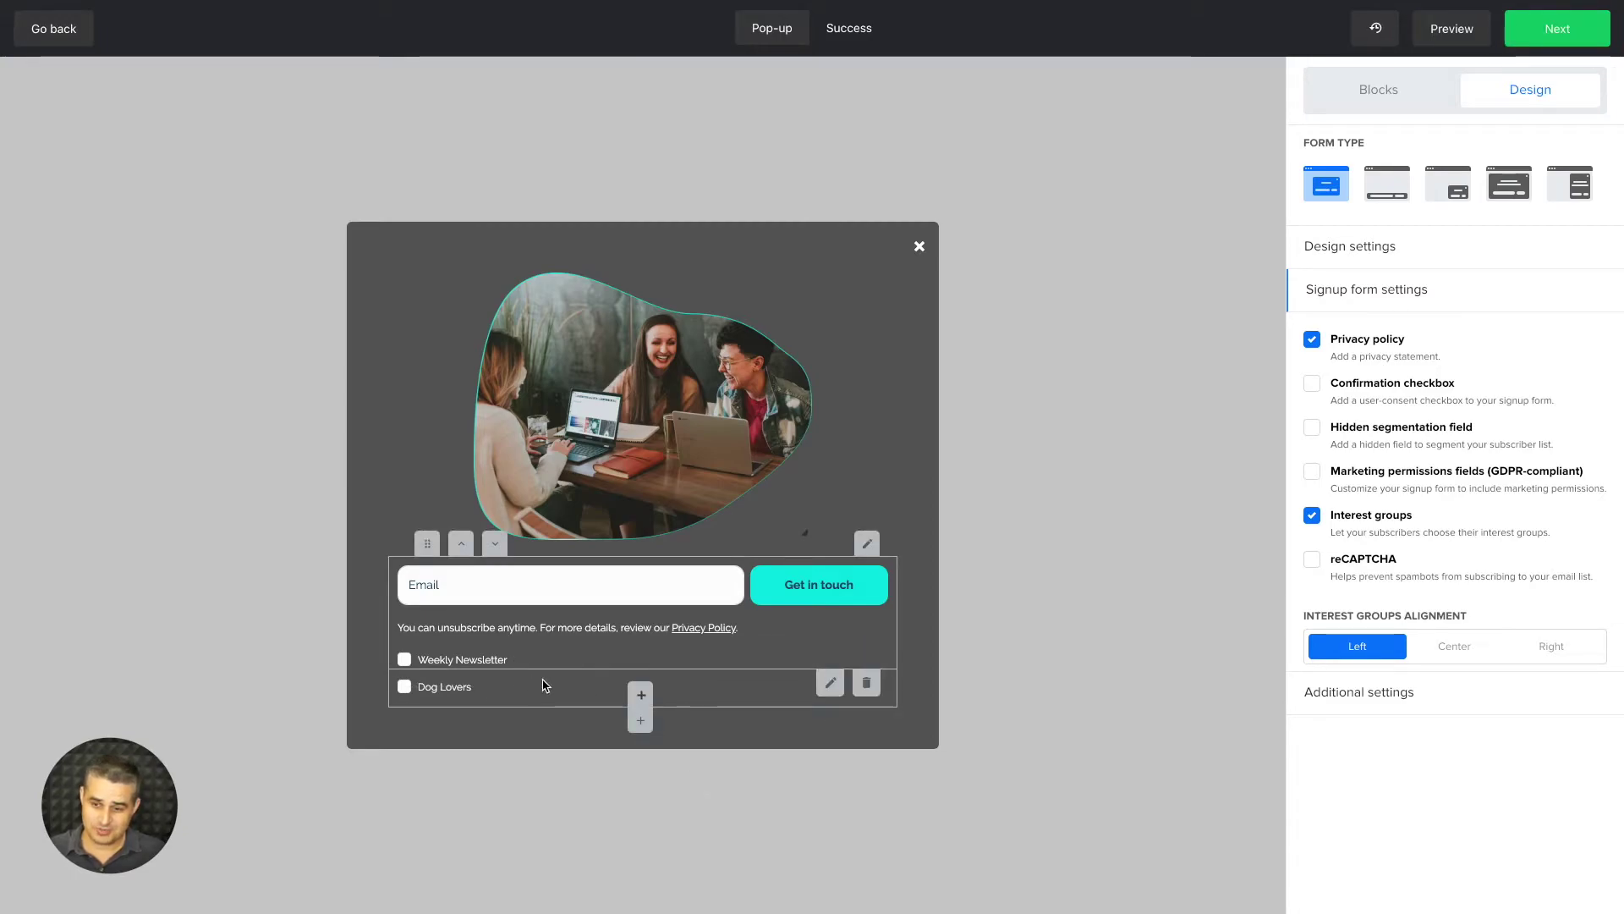
Step: Compare right, center and left alignment, then remove interest groups from the form
click(1551, 647)
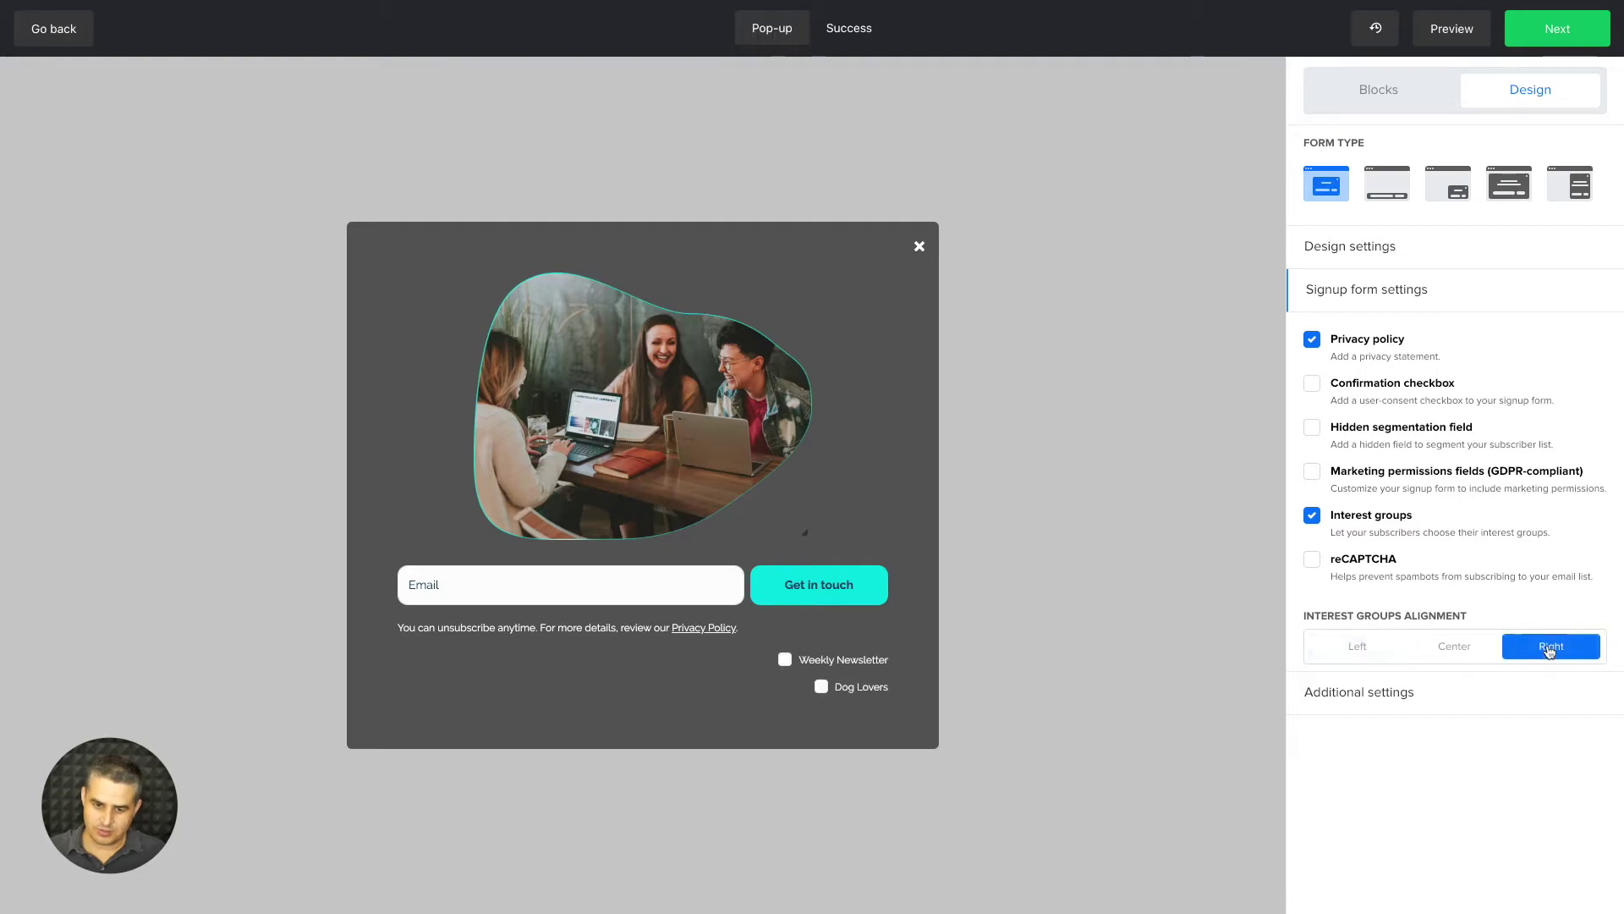
click(1465, 653)
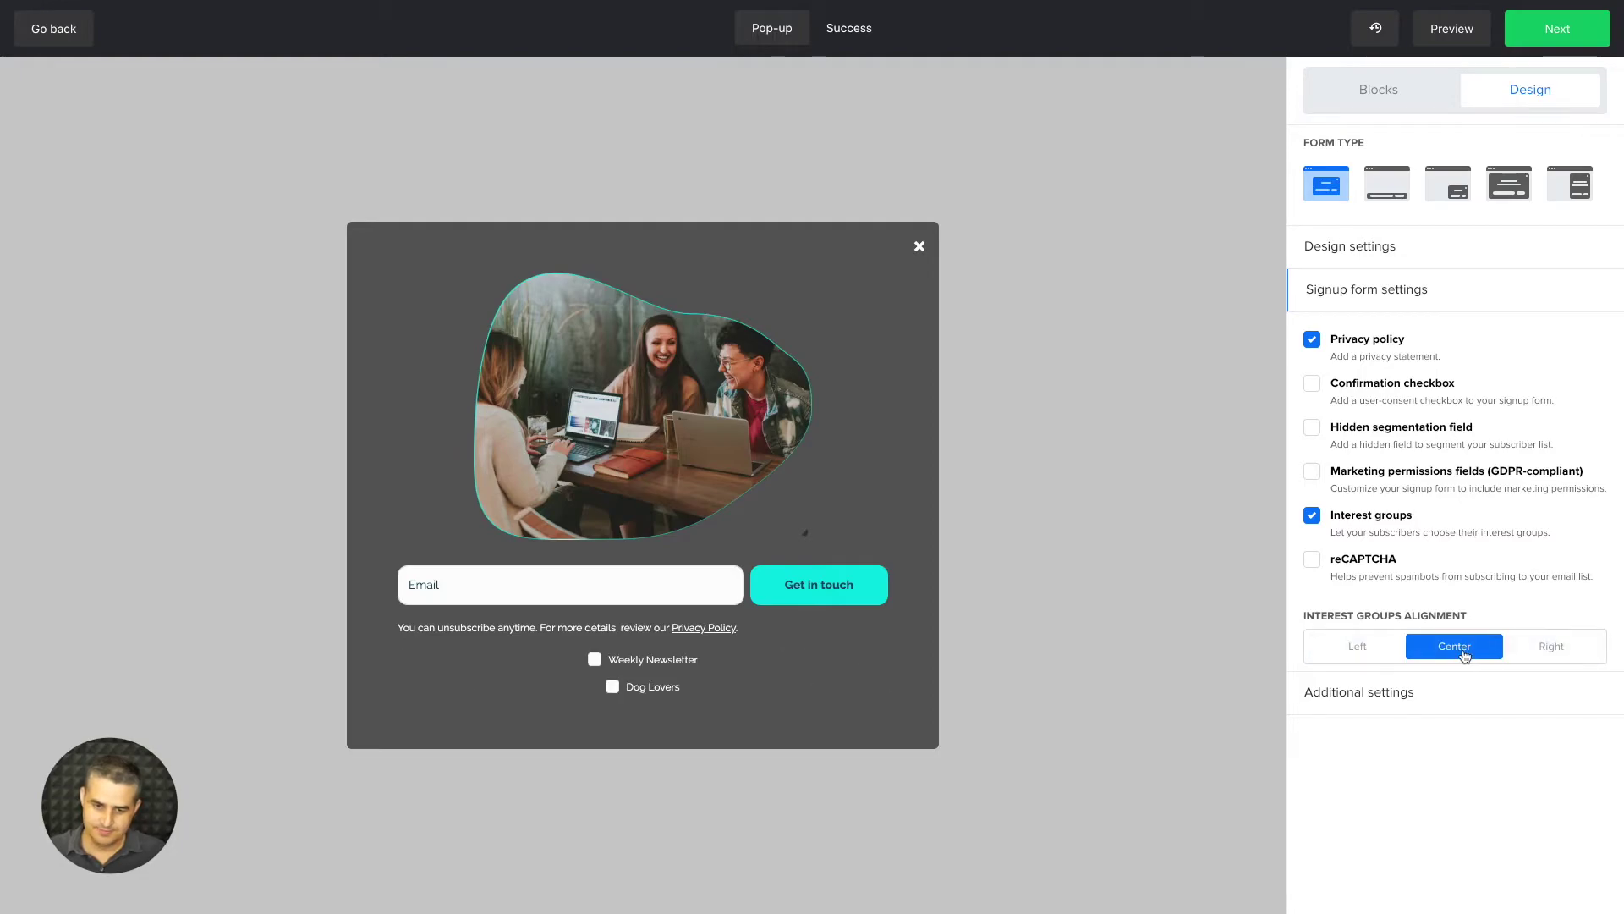
click(1342, 648)
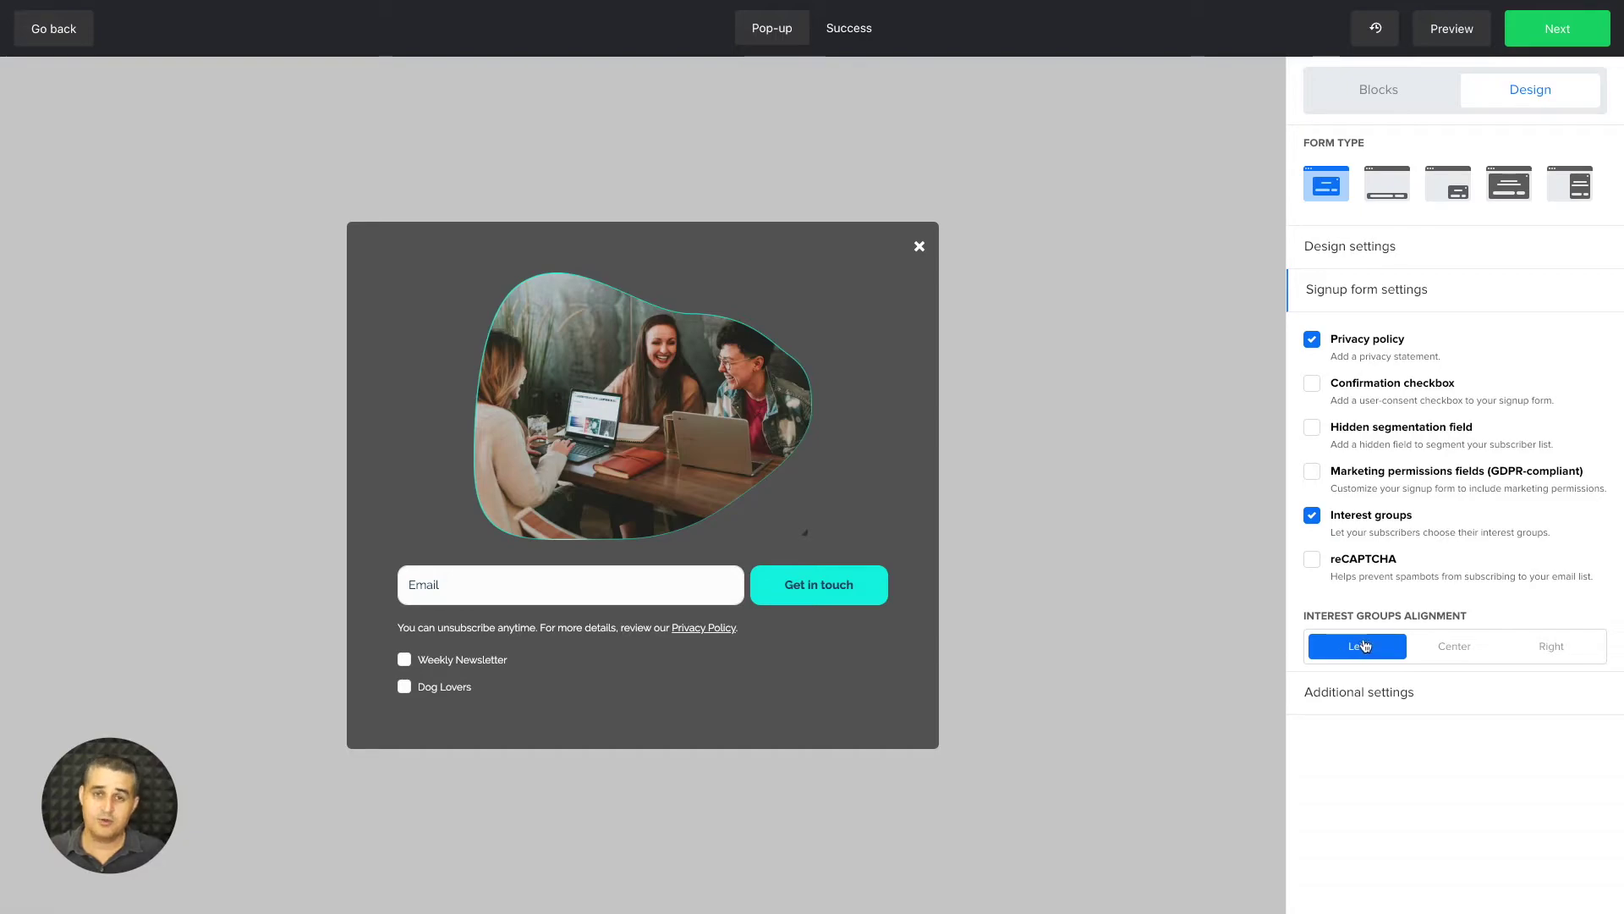
click(1312, 516)
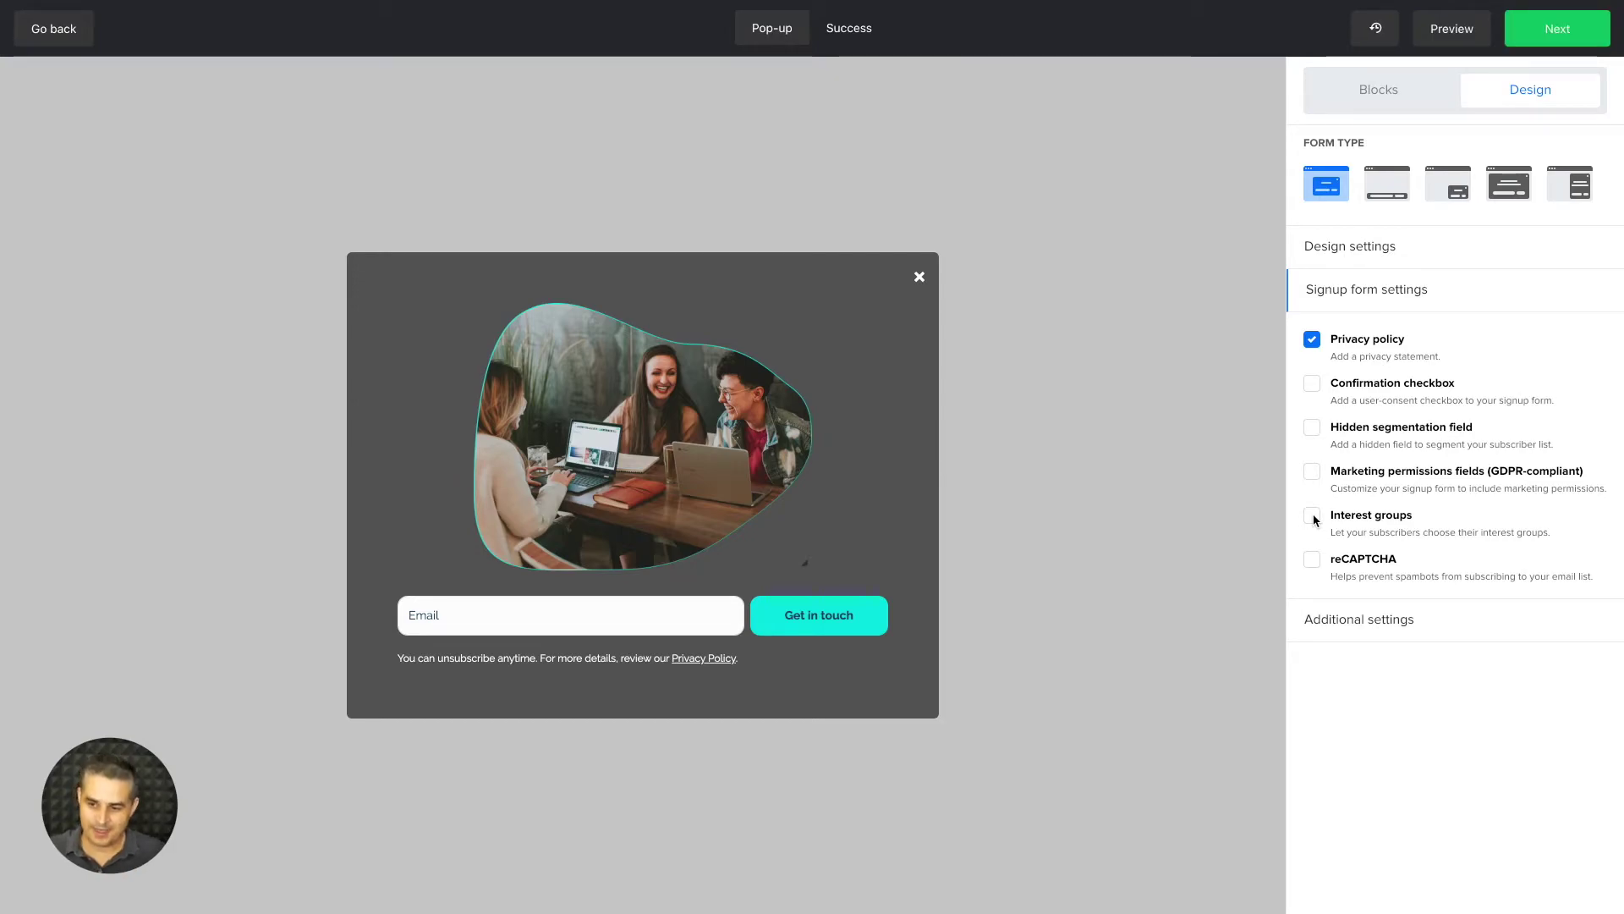
Step: Try a sidebar and the top-bar form type in Additional settings, then revert to a plain pop-up
click(1349, 622)
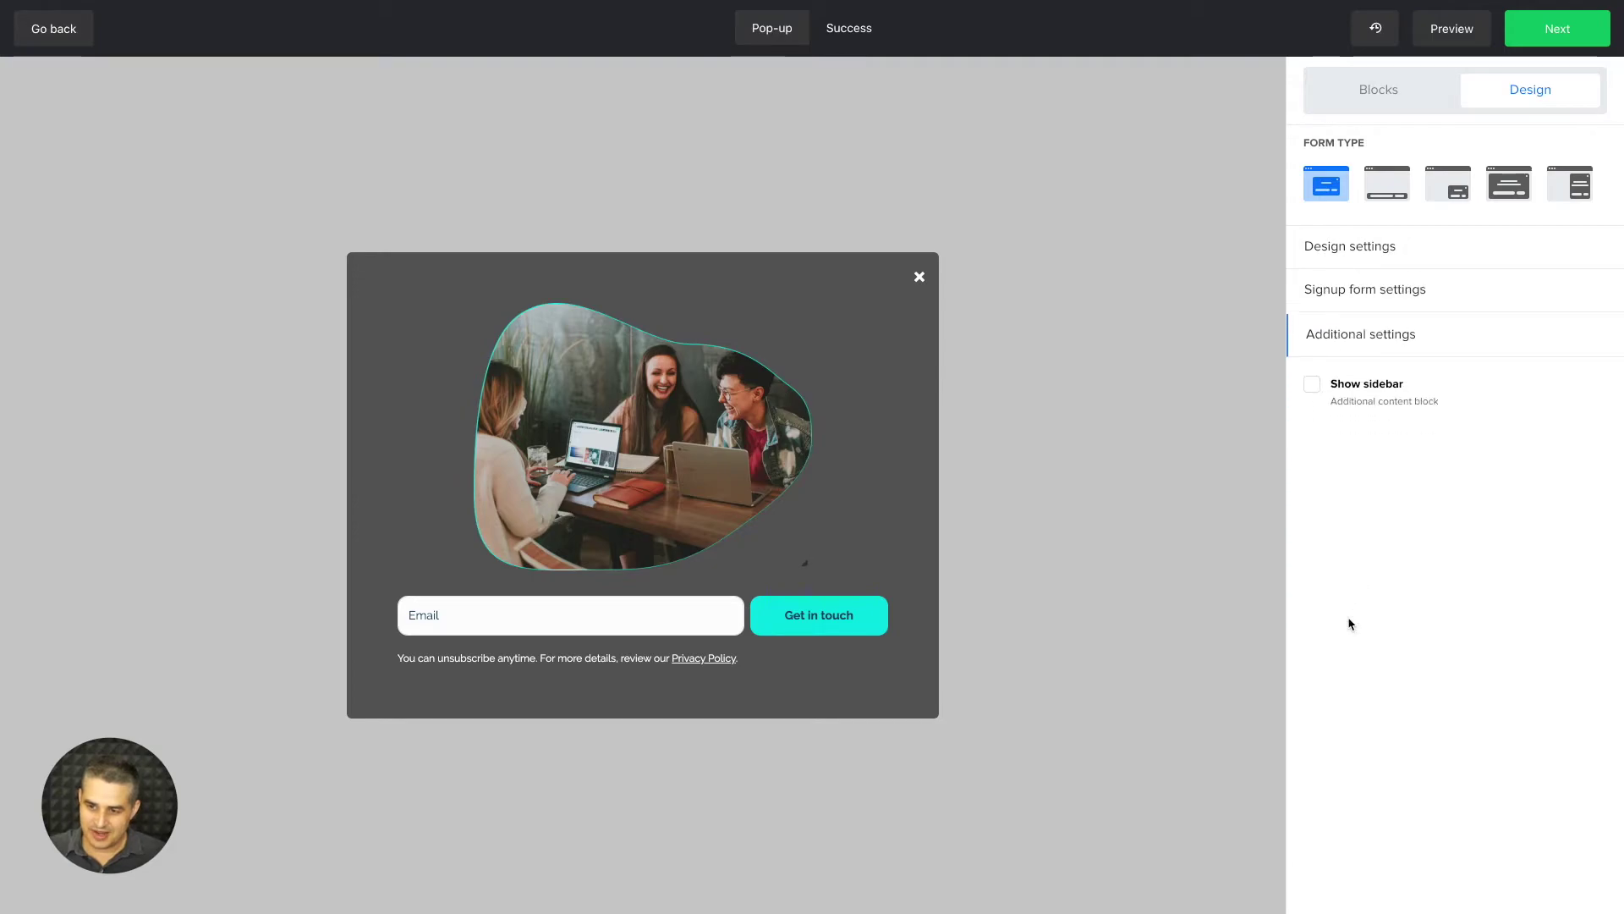
click(1312, 383)
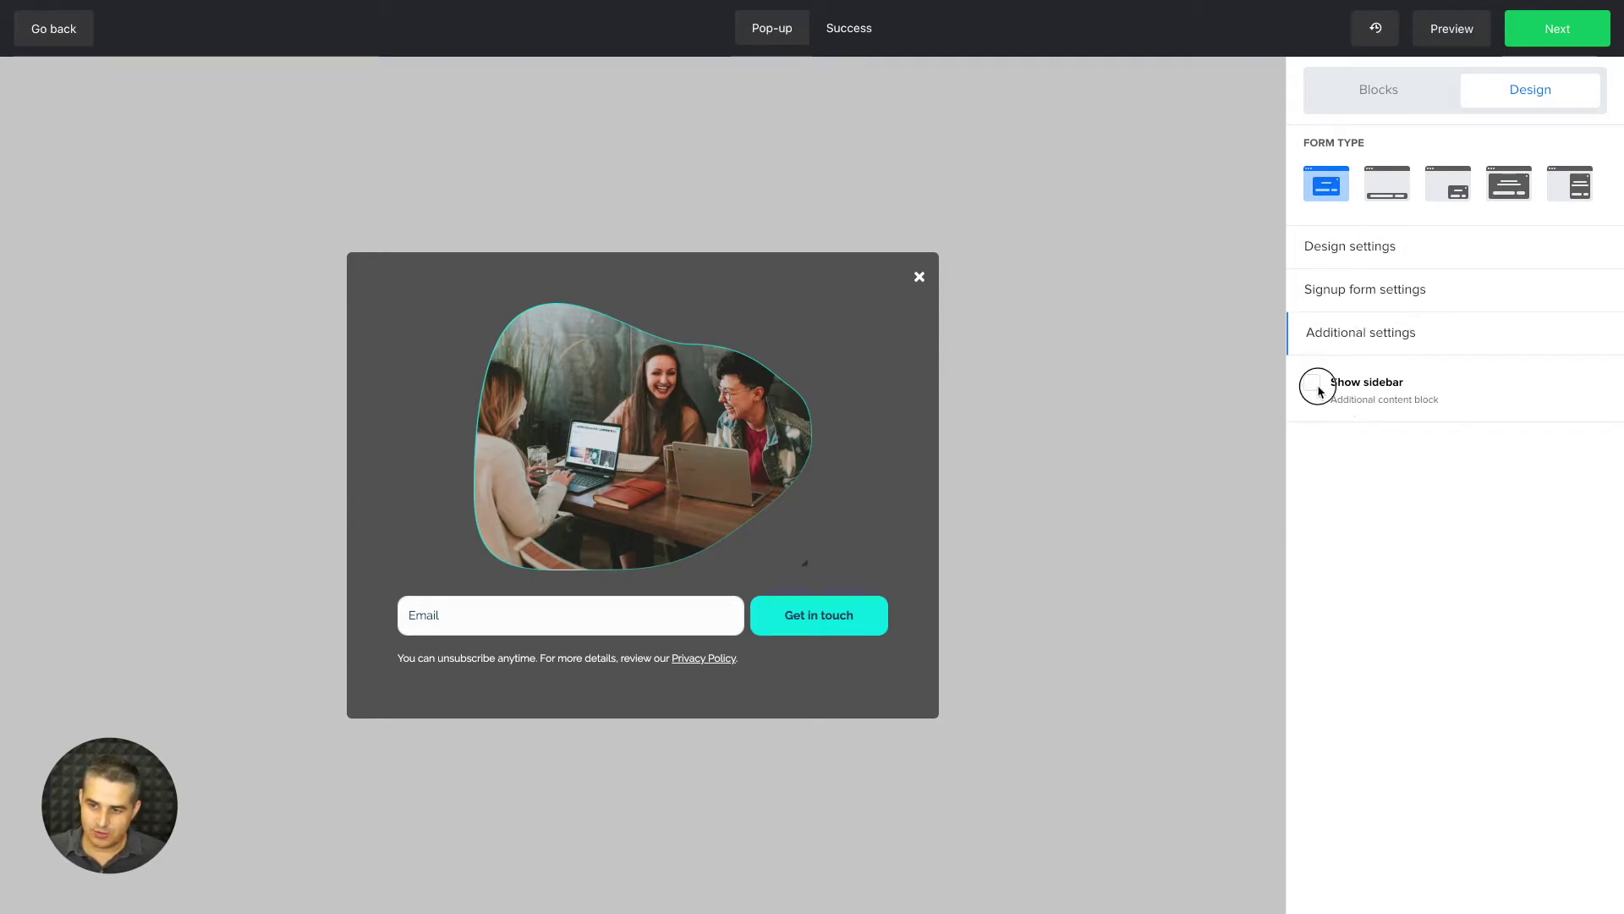
click(1387, 185)
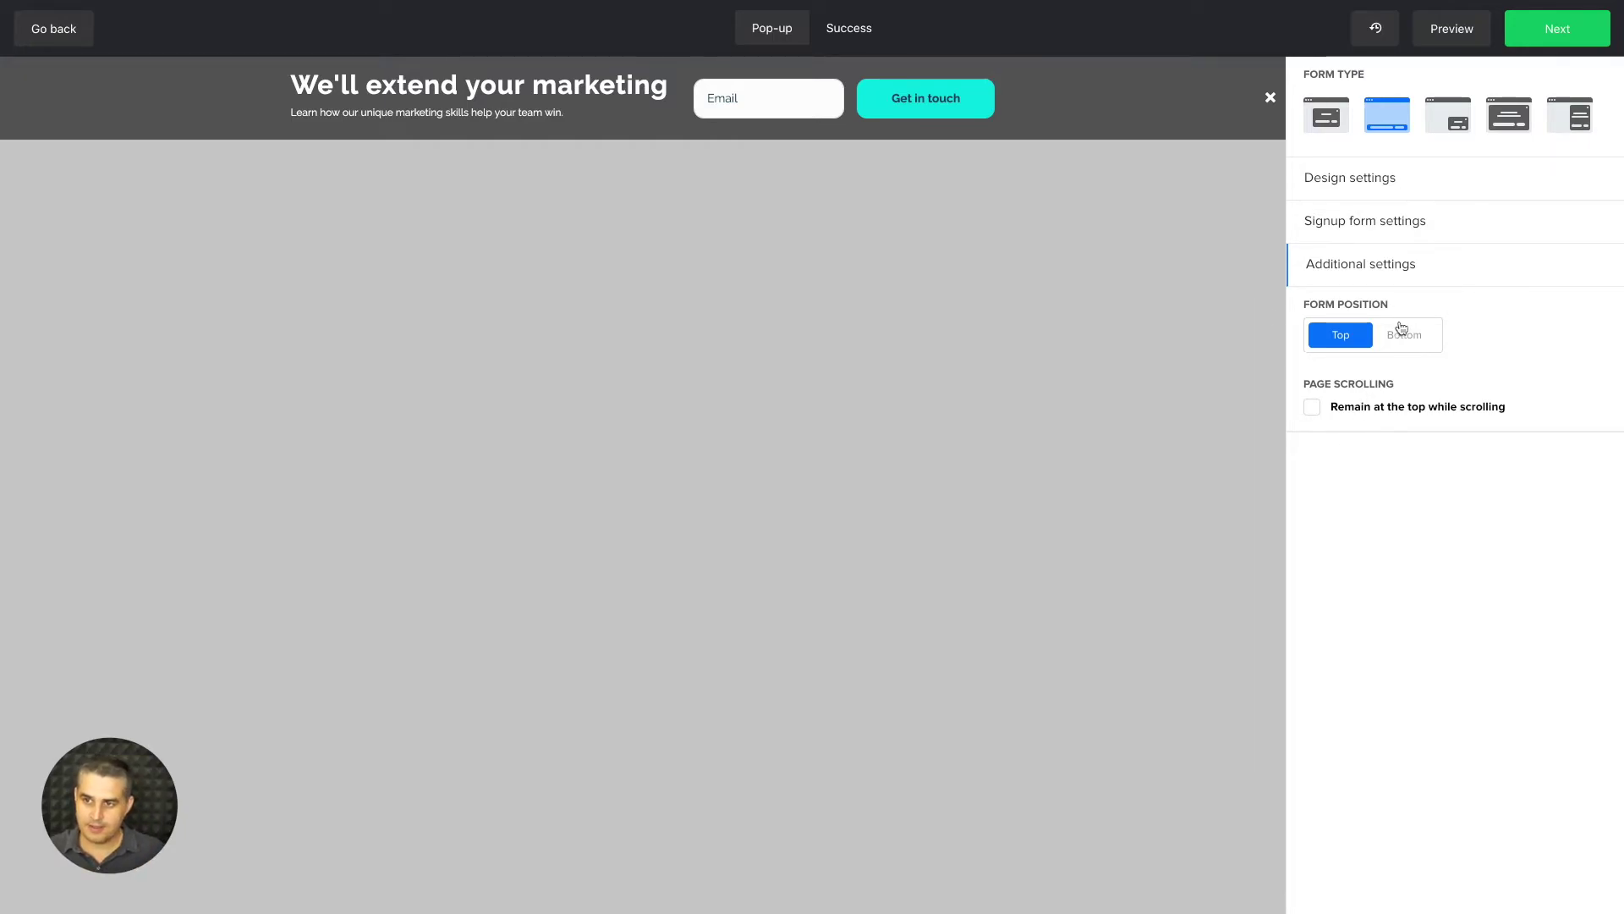
click(1338, 127)
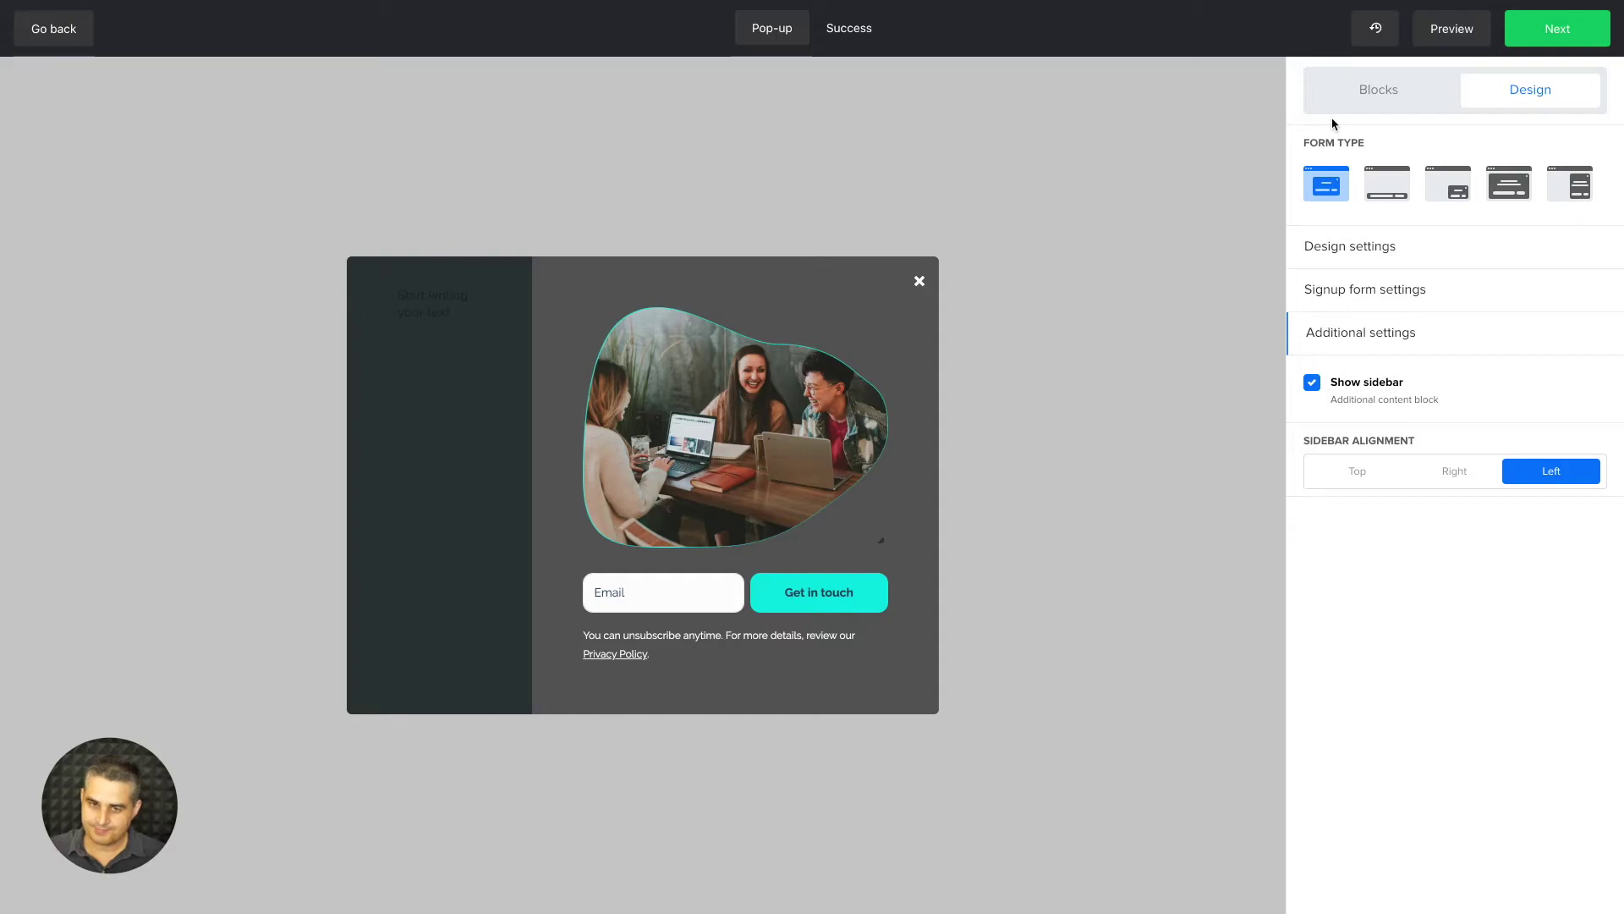
click(1312, 385)
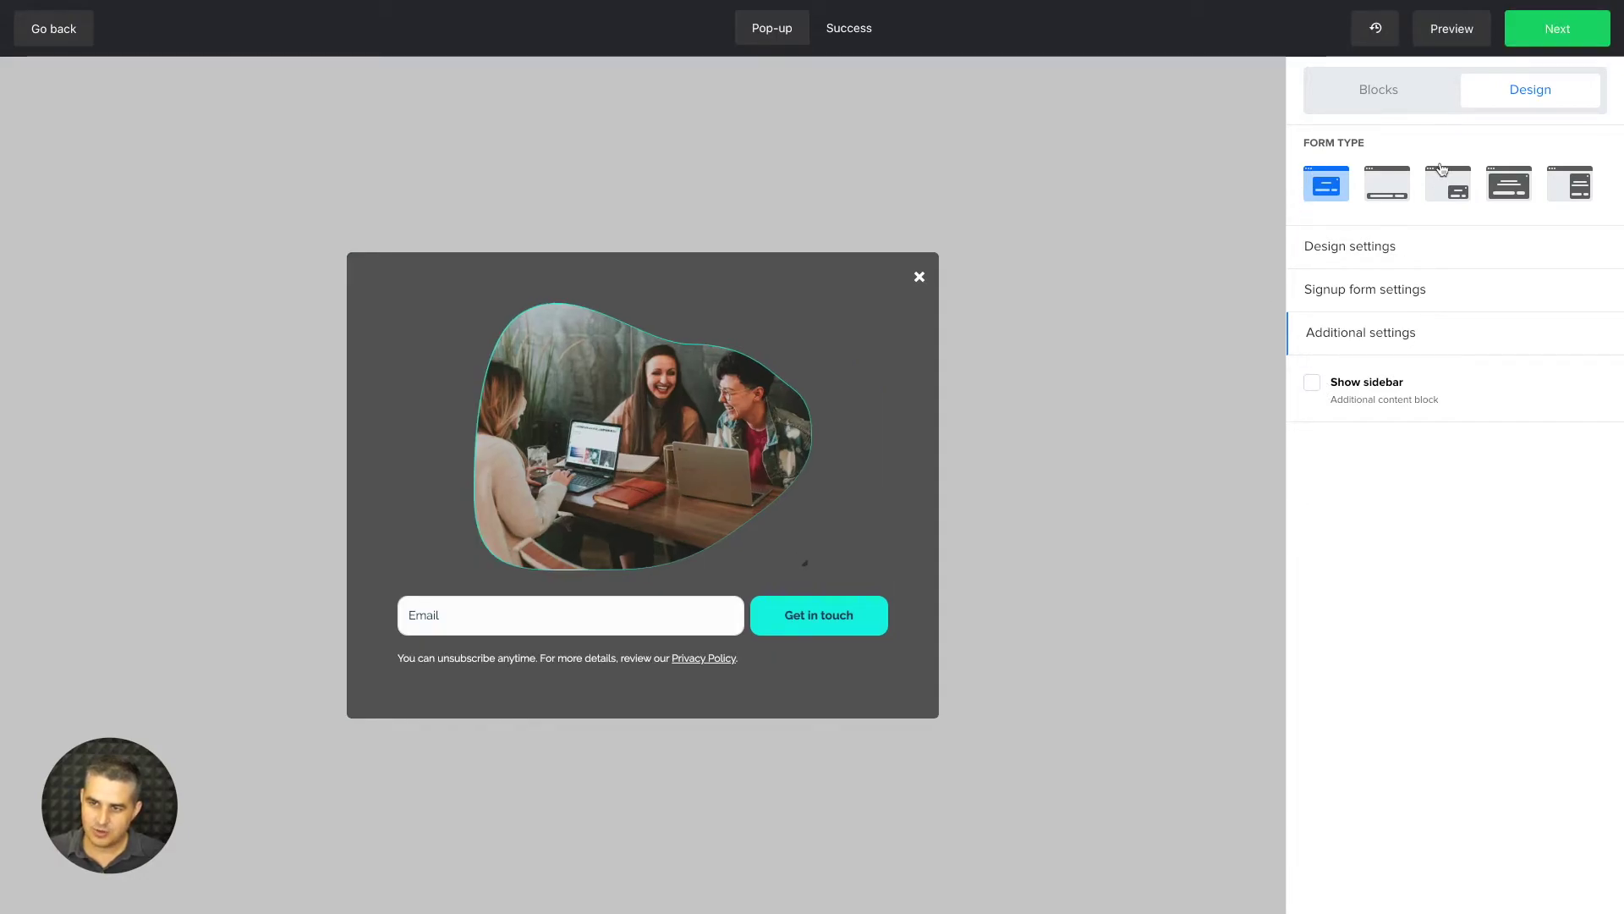
Step: Add two text blocks under the photo, typing 'First block' and 'Second block'
click(1385, 95)
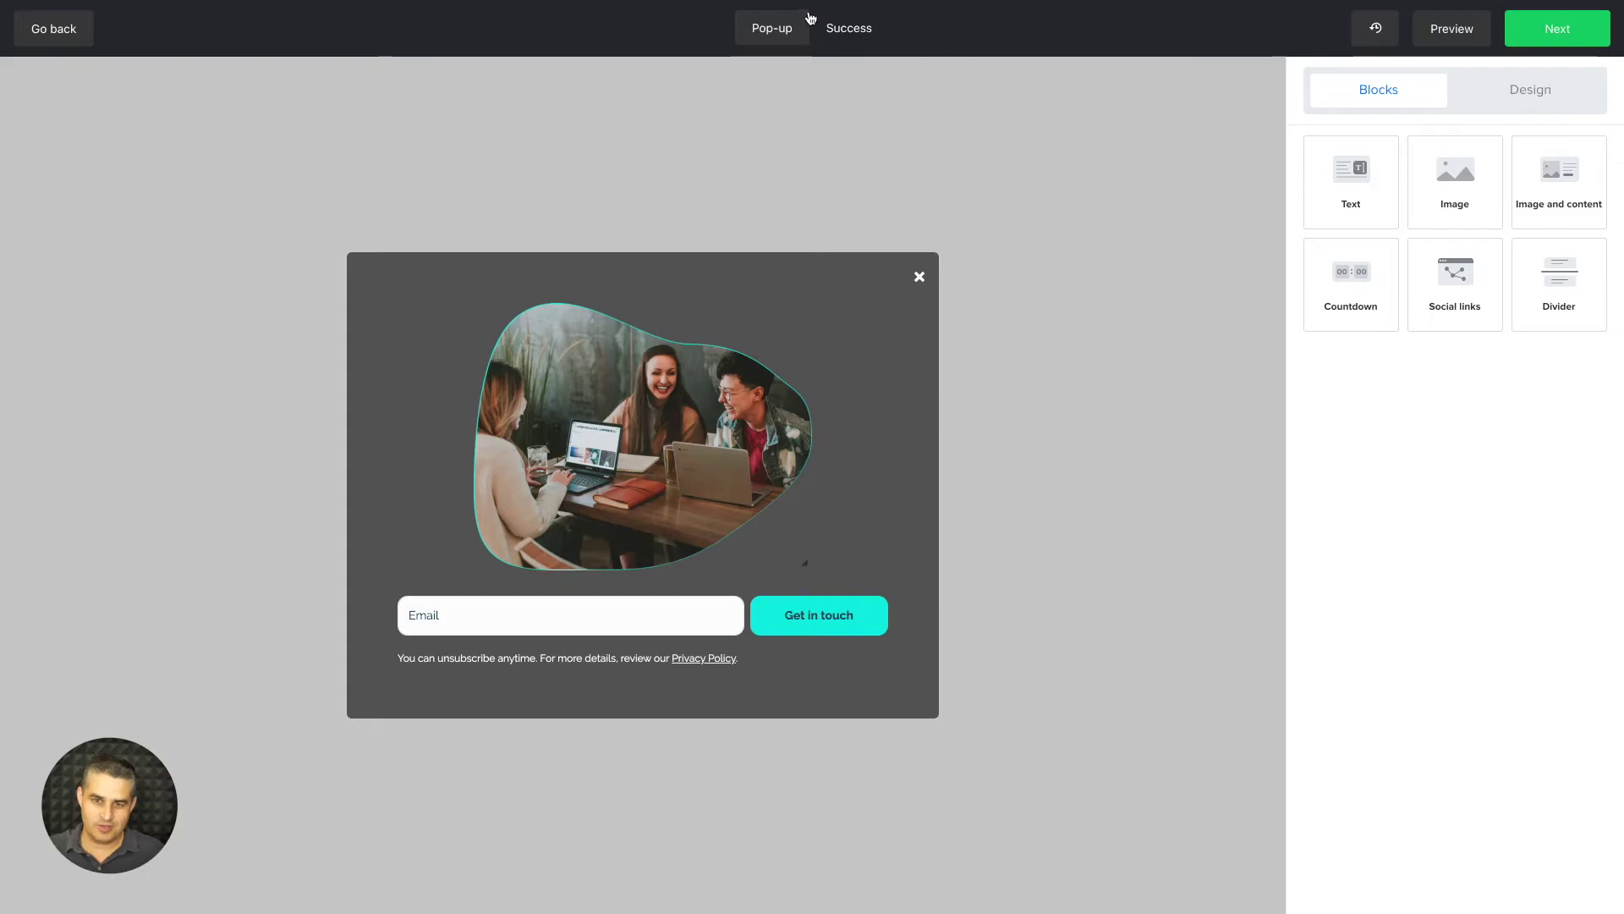
drag(1312, 198, 623, 531)
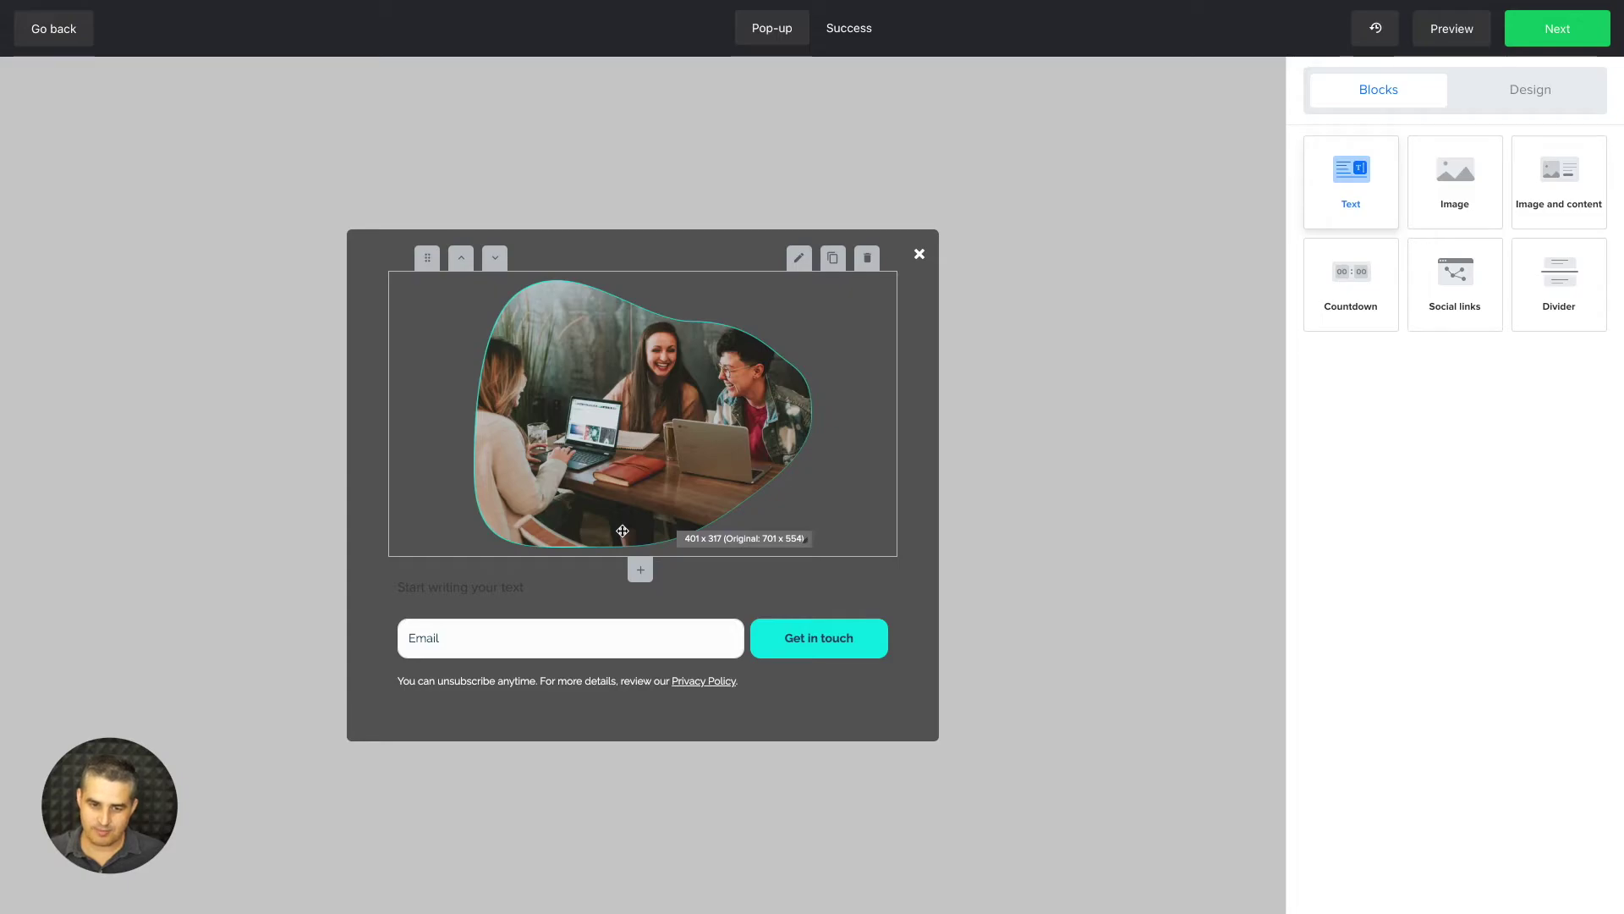
click(639, 571)
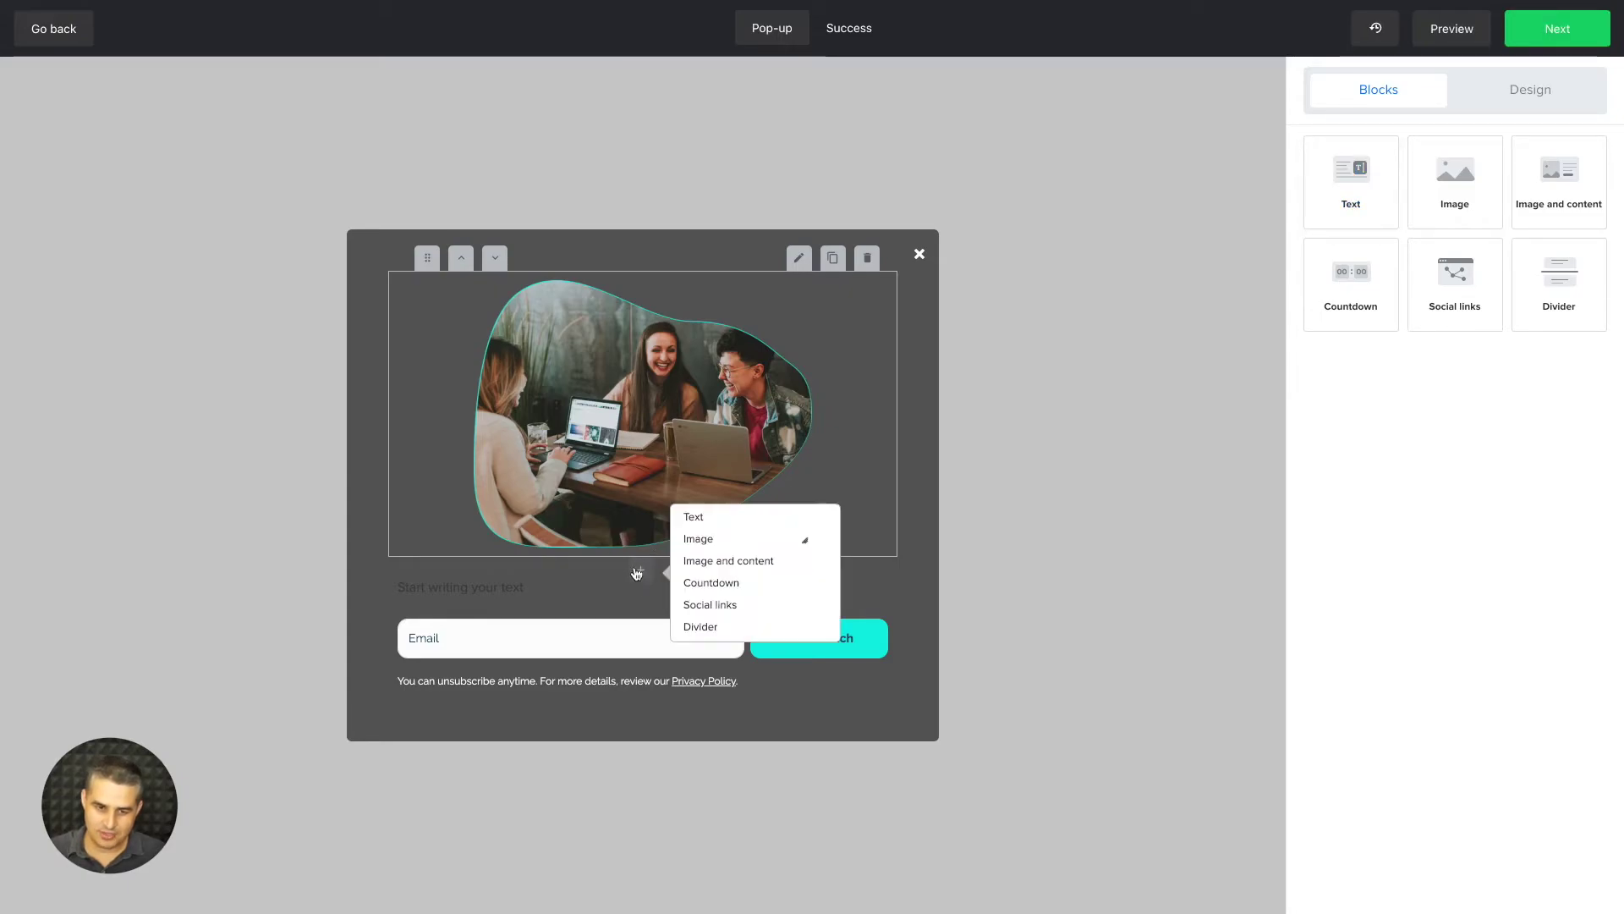
click(693, 516)
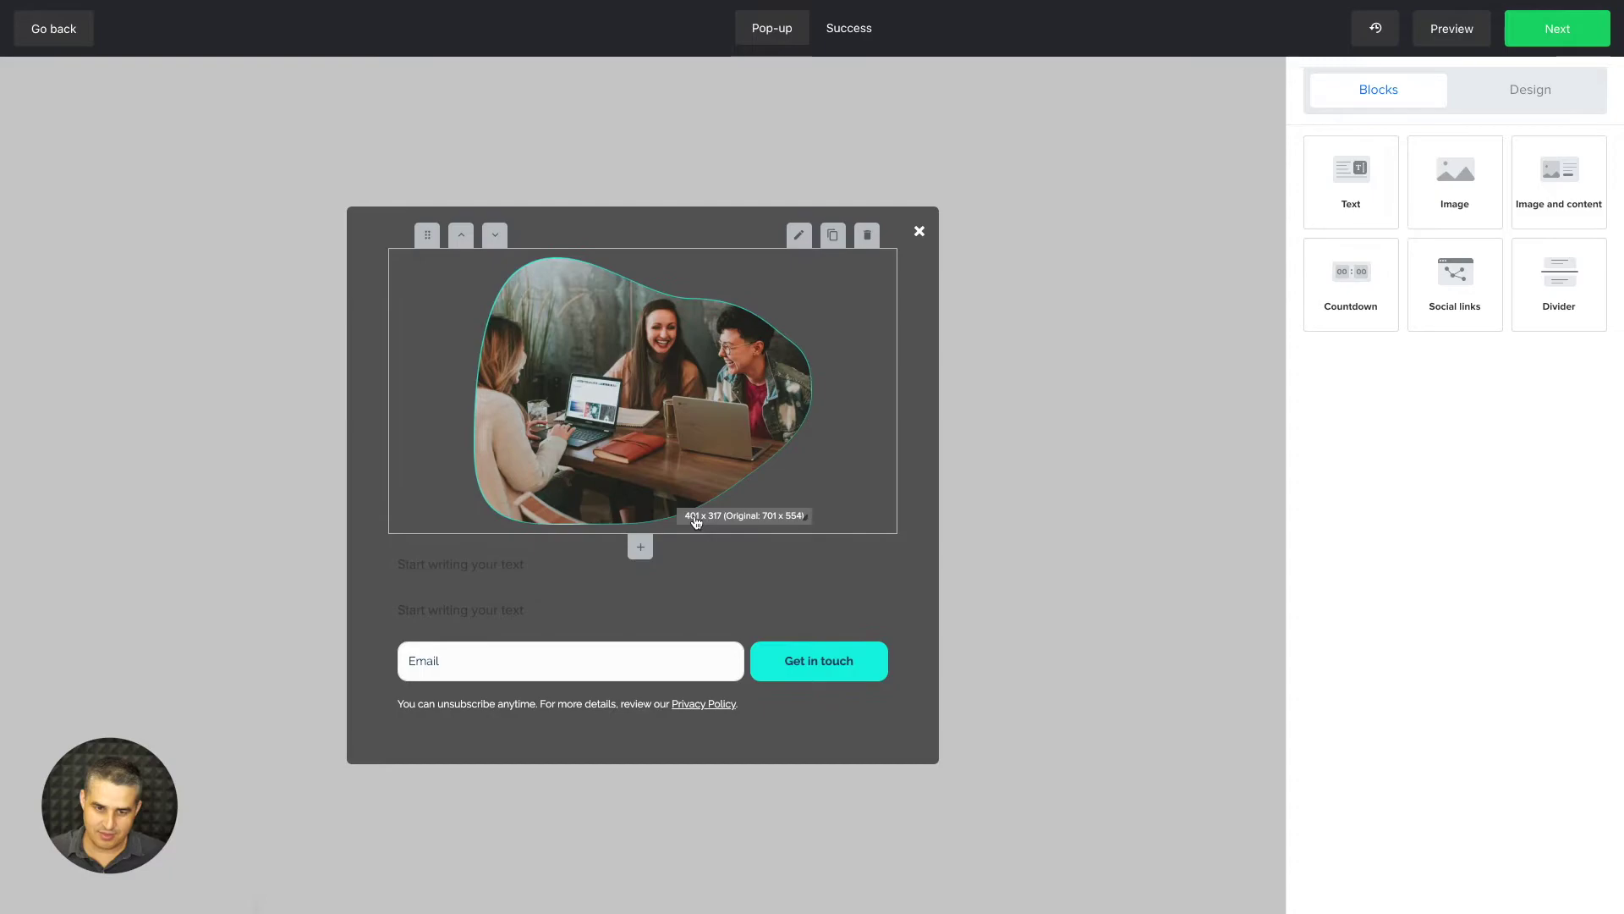
click(519, 564)
text(F)
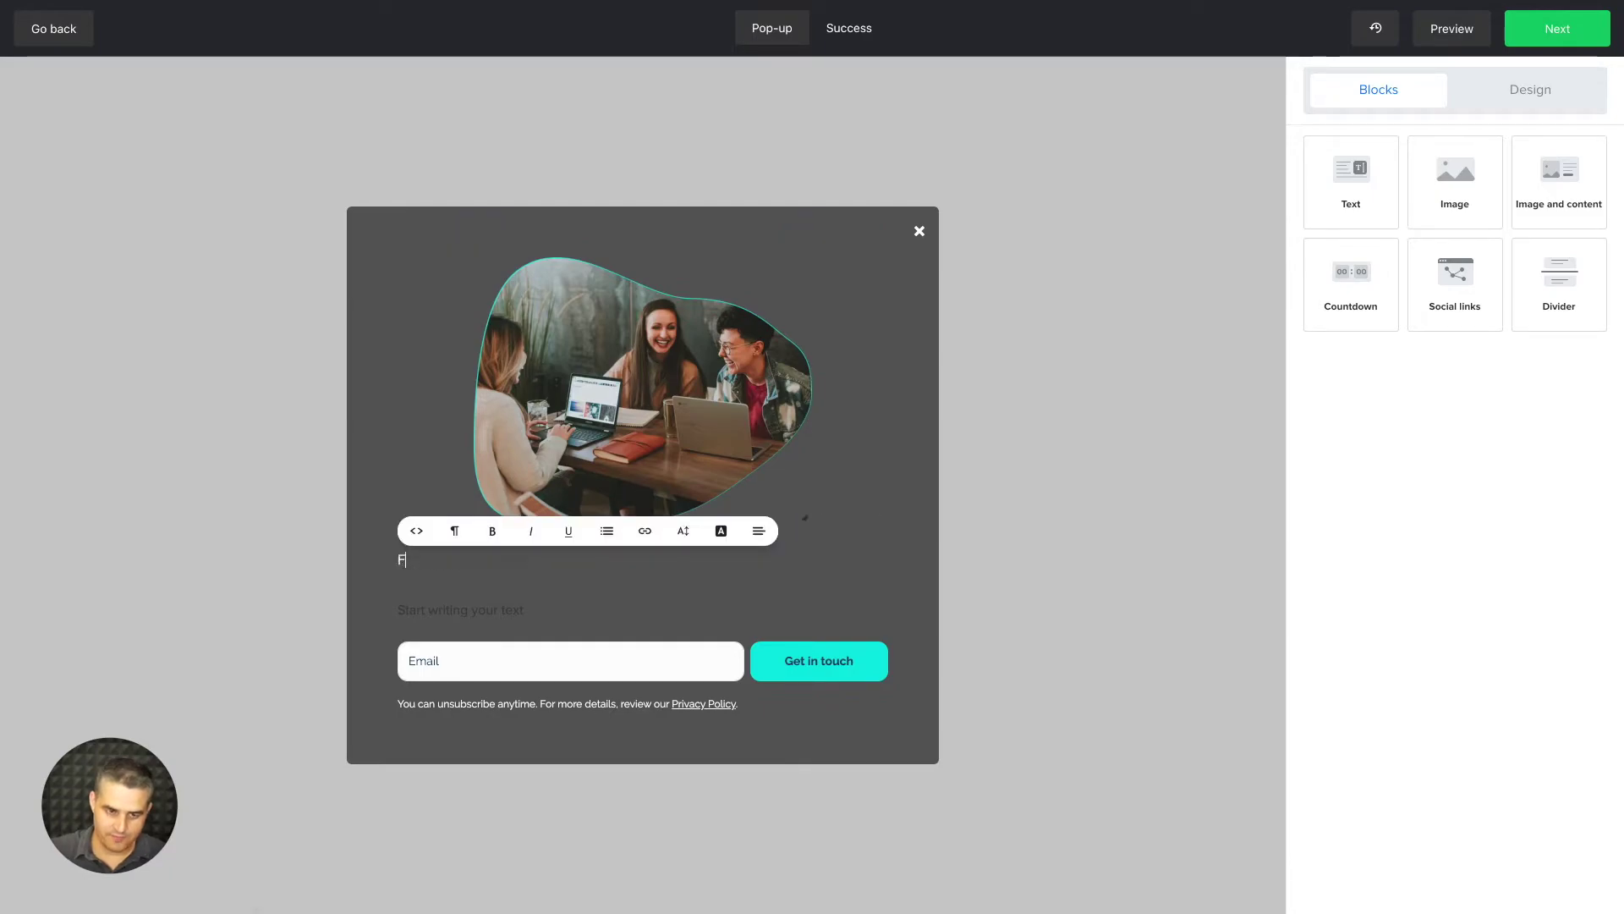
text(irst block)
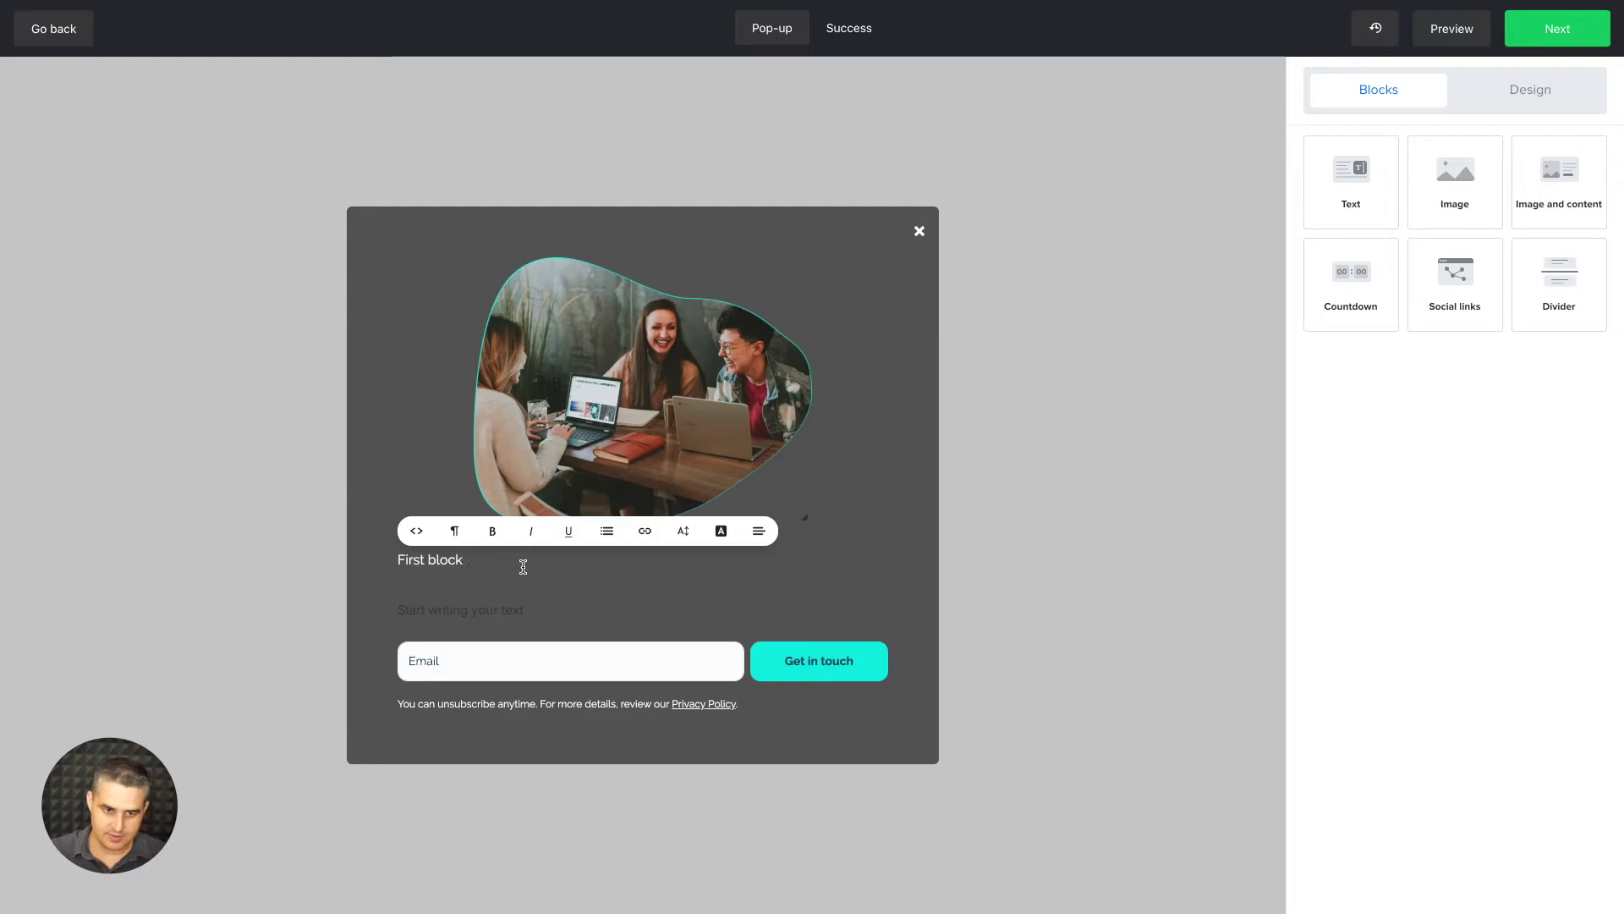
click(497, 606)
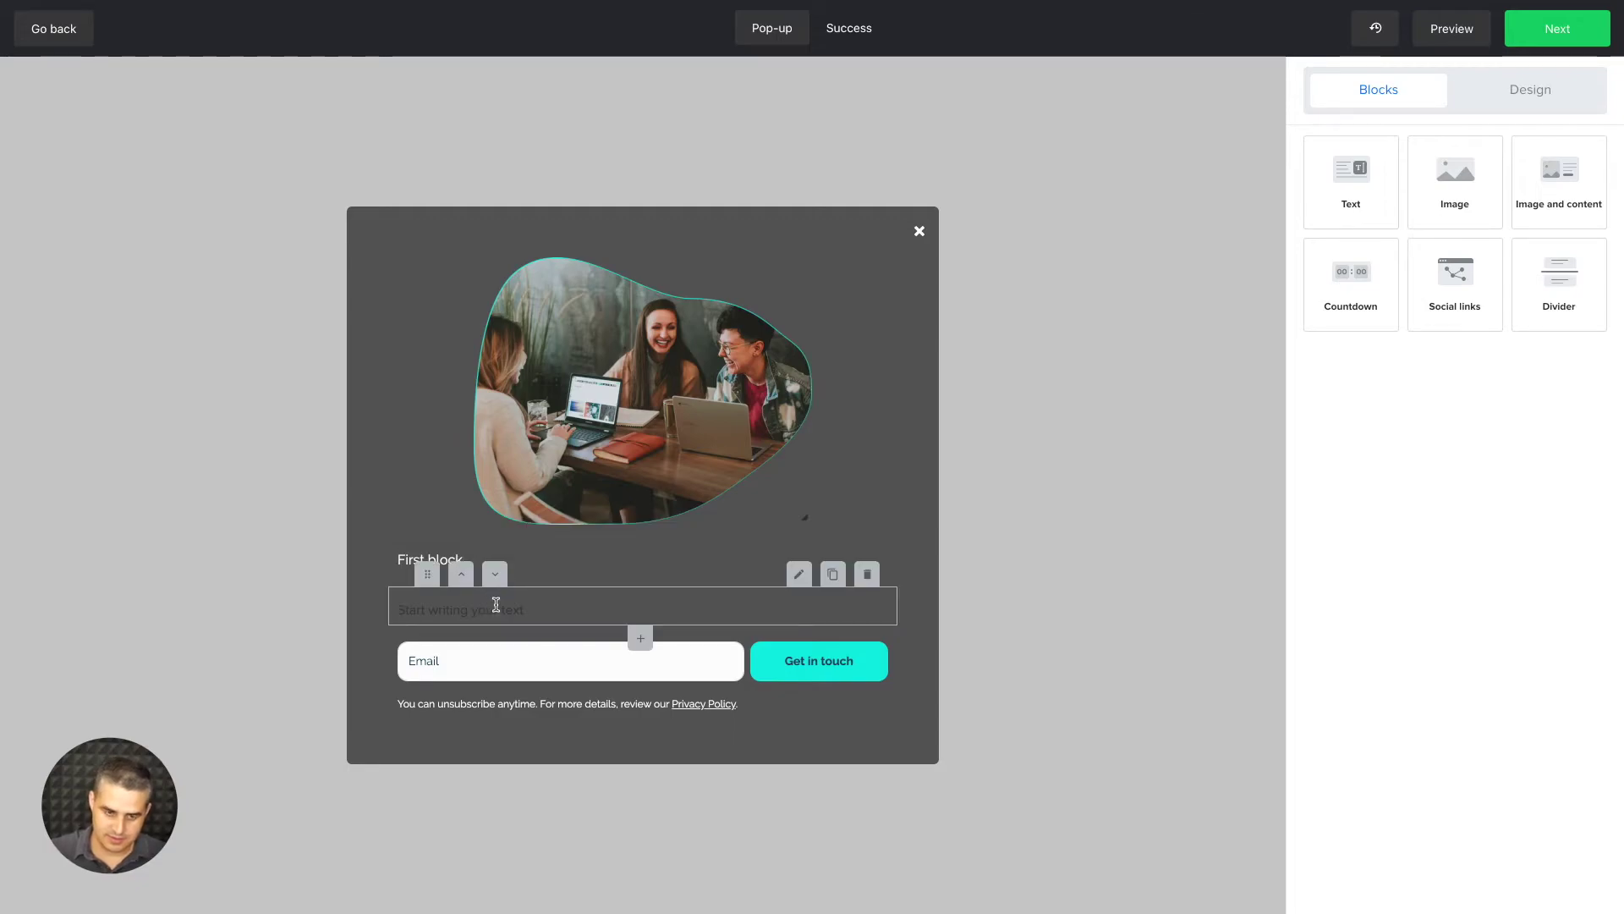
text(Second block)
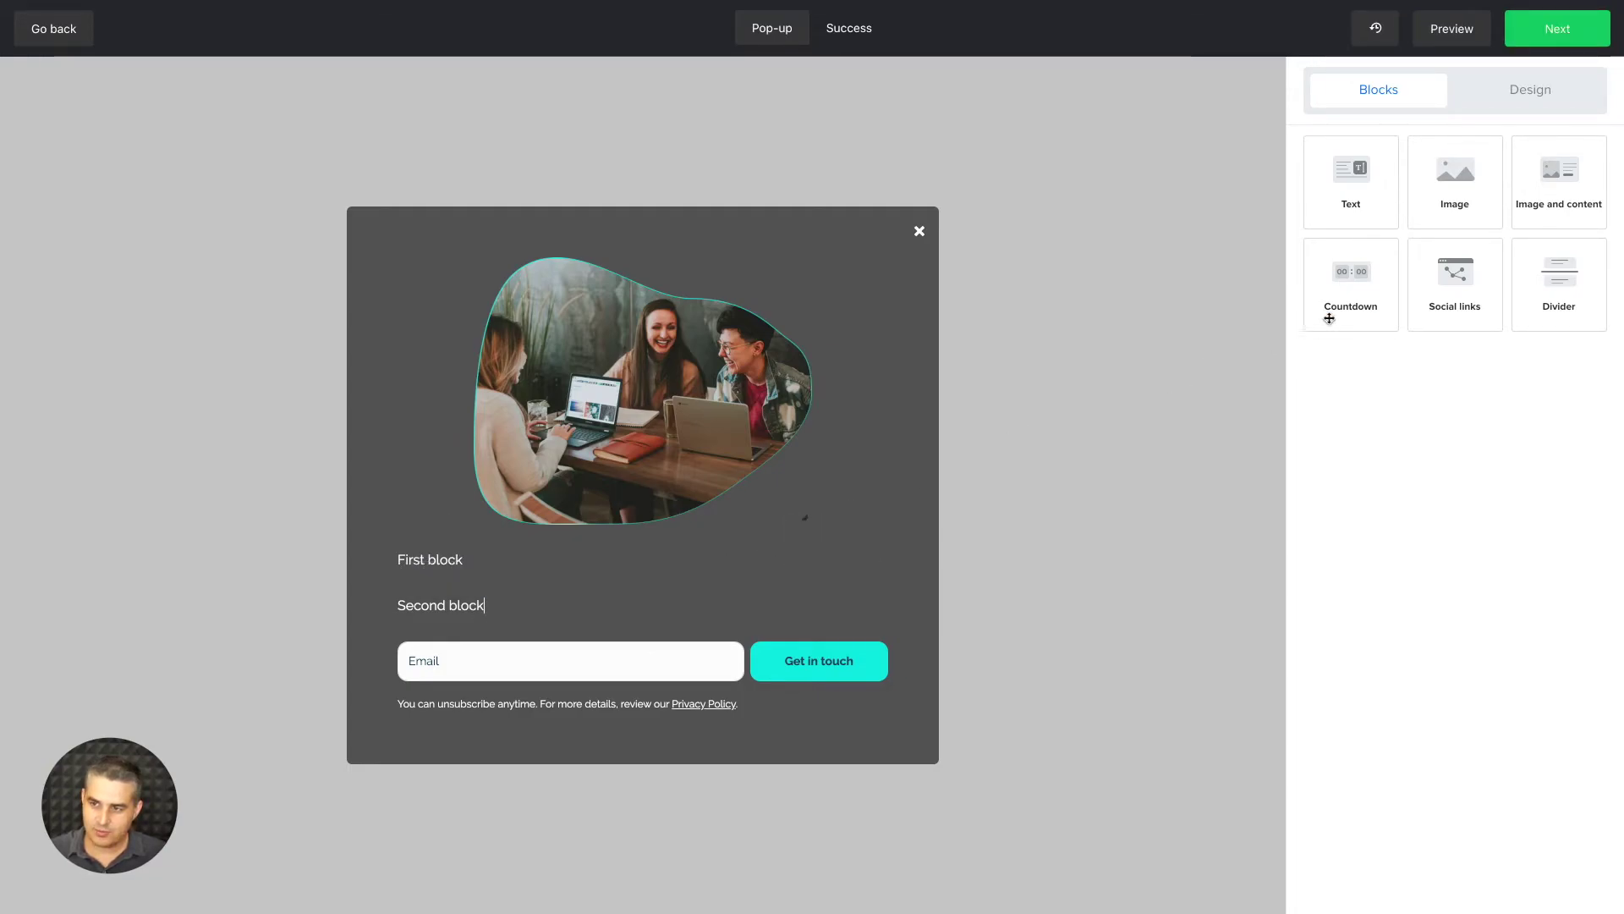
Step: Place an Image block and an Image and content block below Second block, then edit the latter
drag(1463, 220, 664, 624)
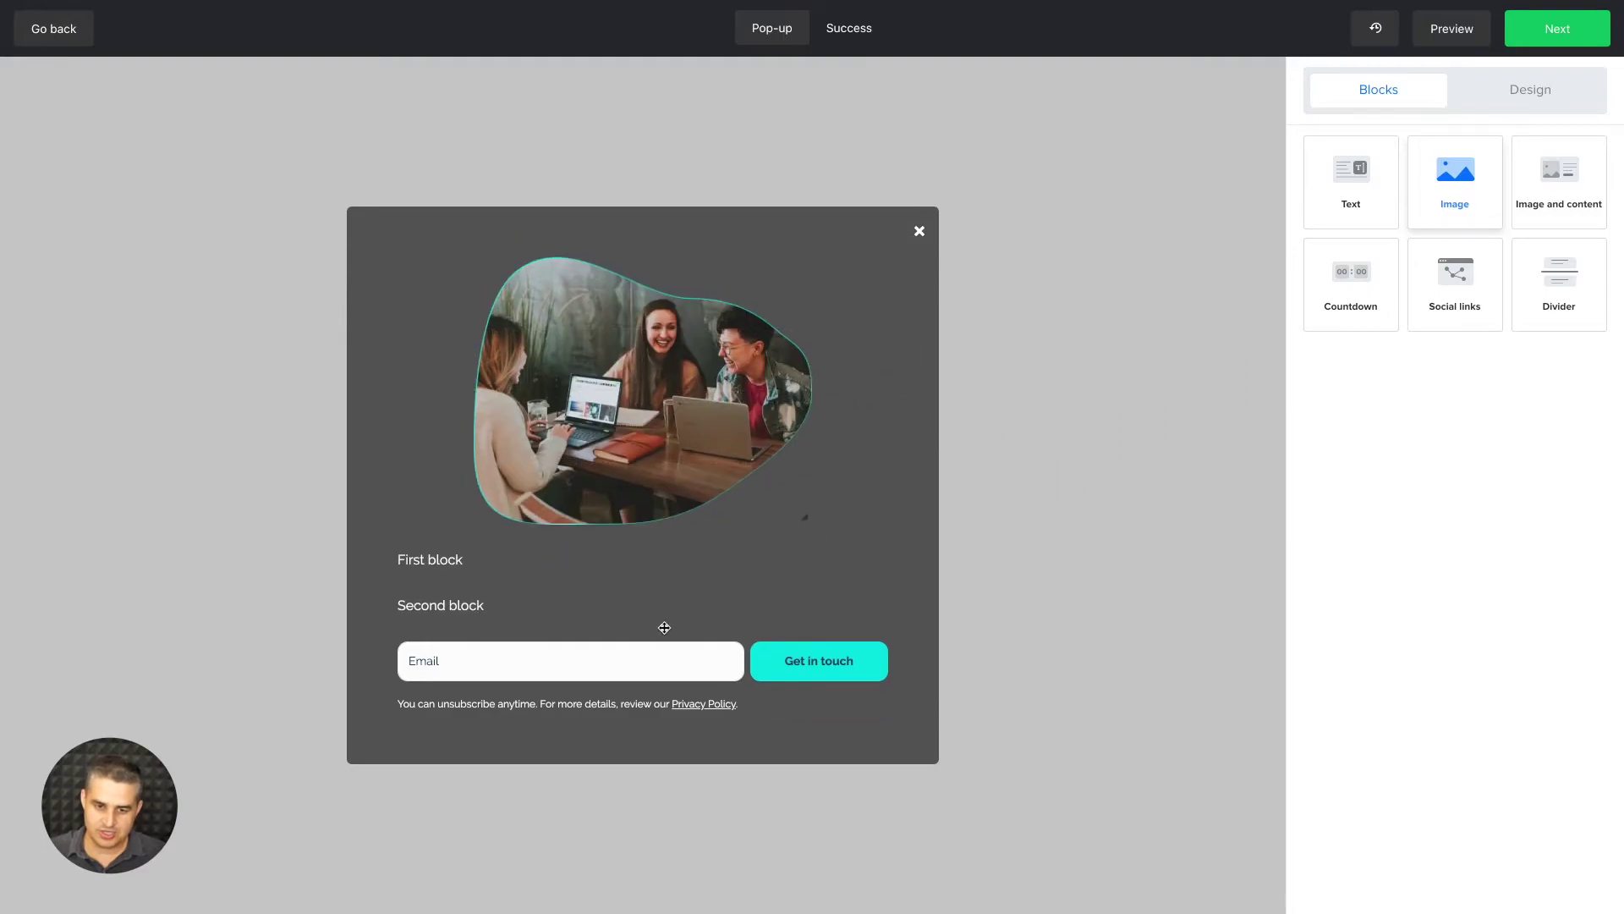
drag(1522, 225, 579, 705)
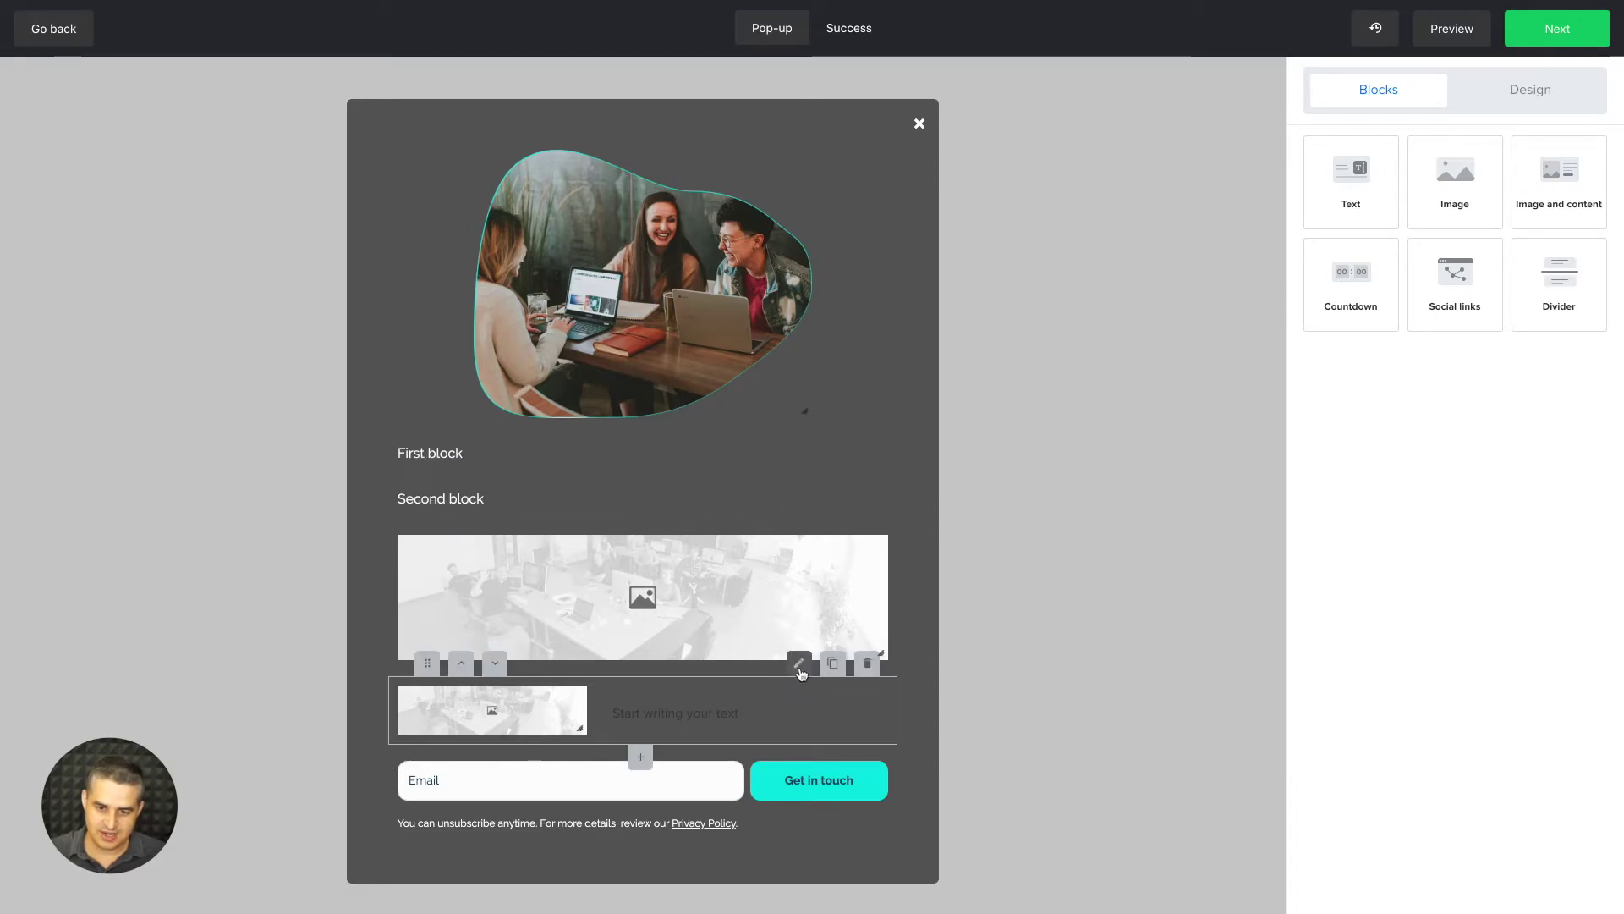
click(800, 668)
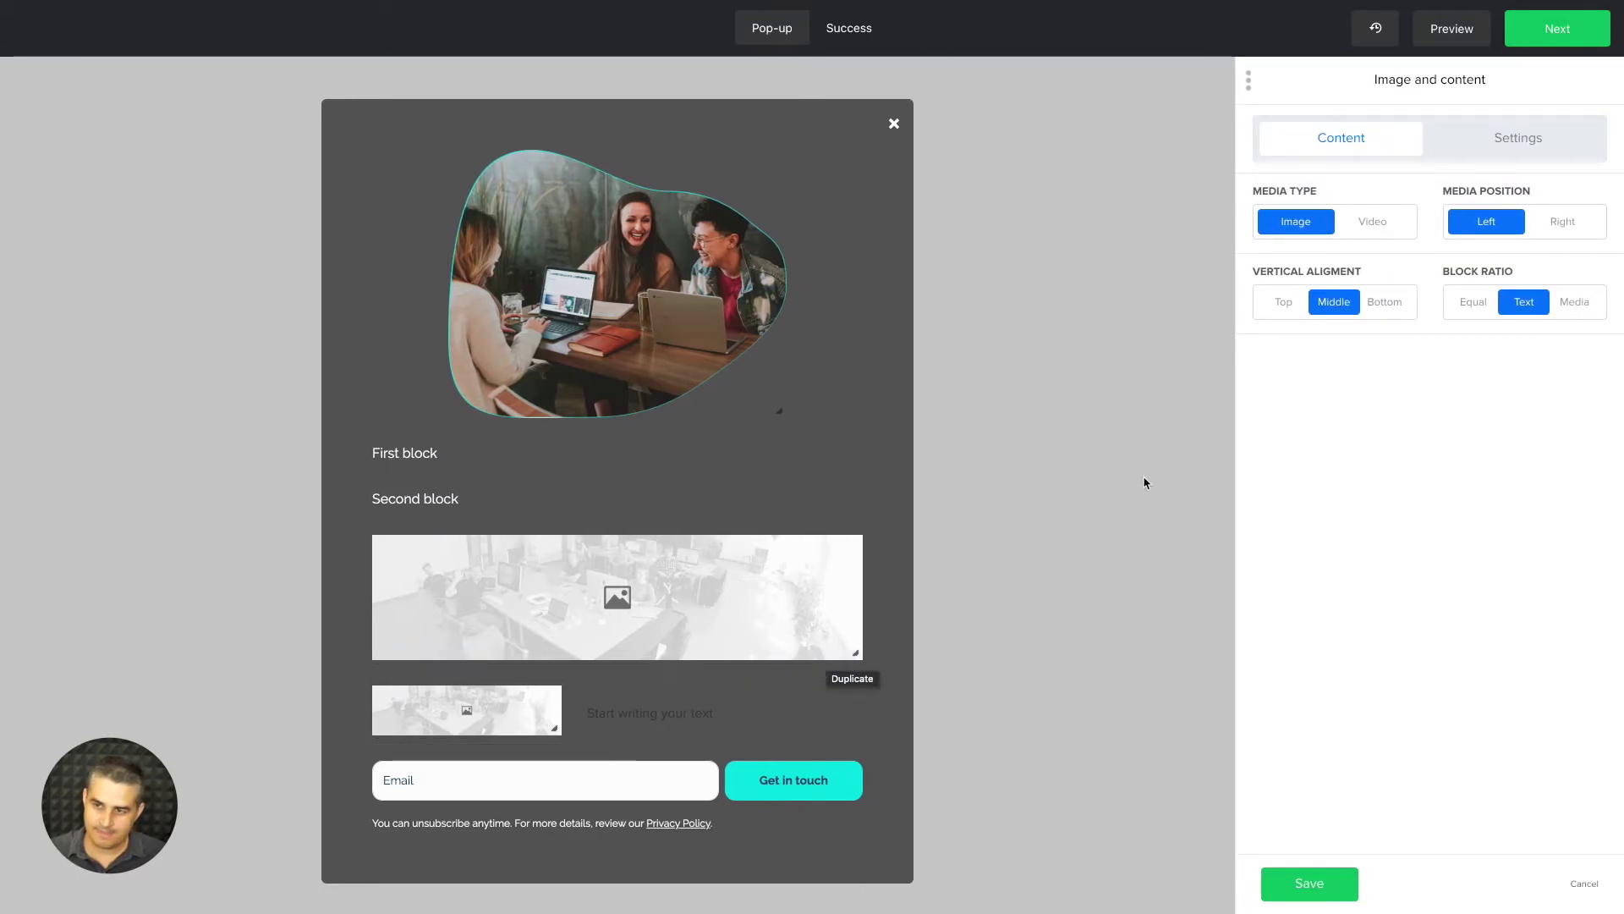
Step: Try the Video media option on the right with top, middle and bottom alignment and different width ratios
click(1371, 234)
click(1567, 225)
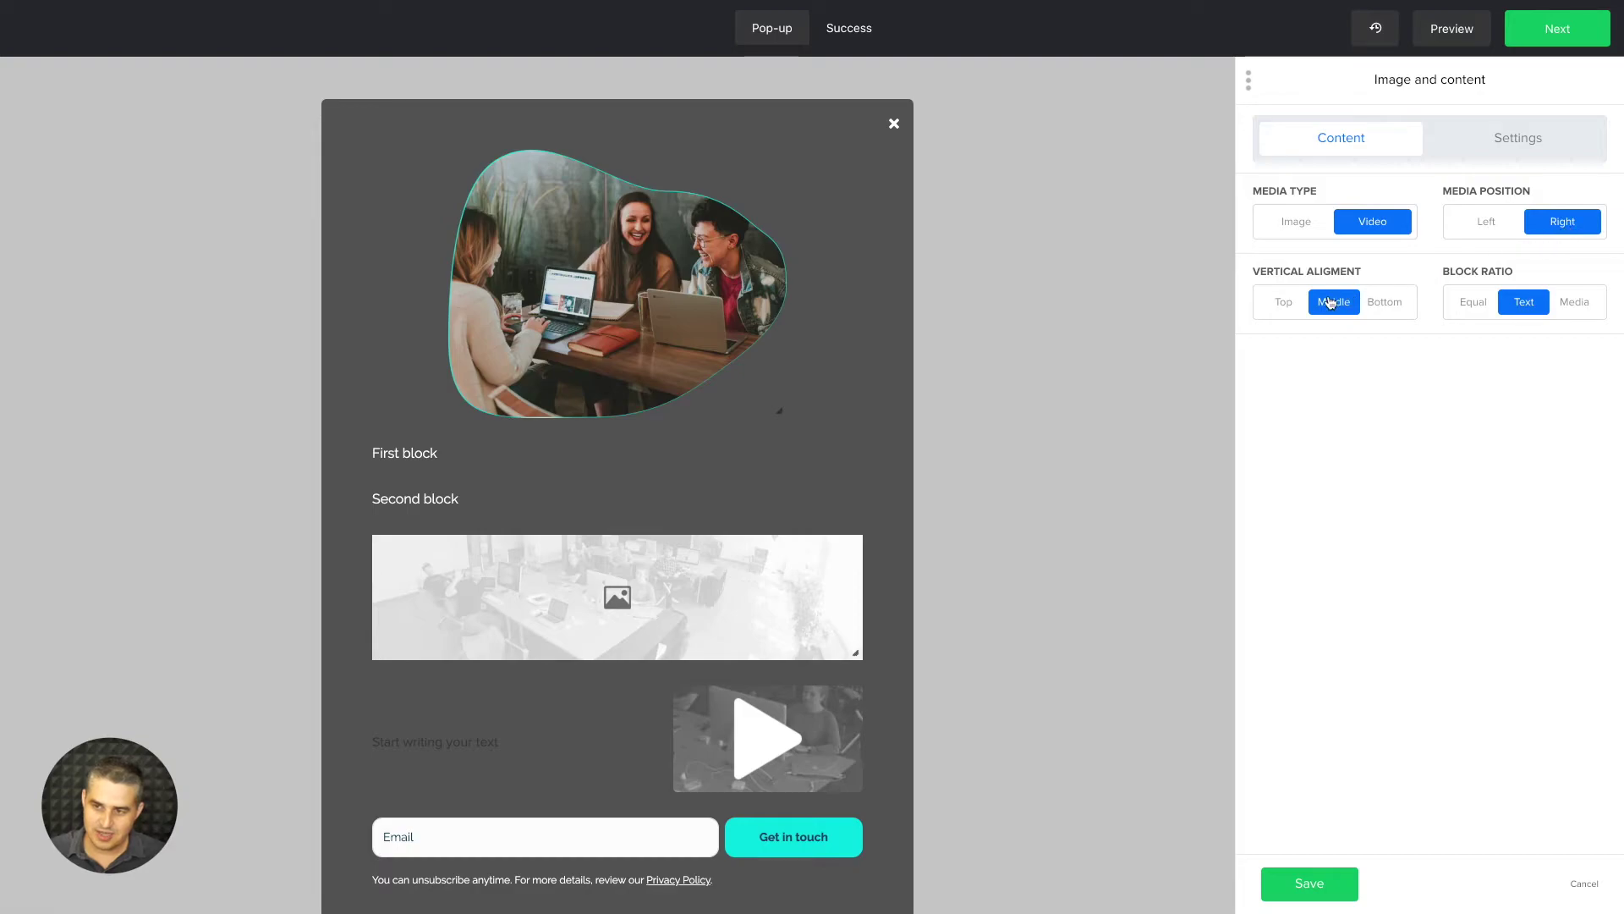
click(1283, 304)
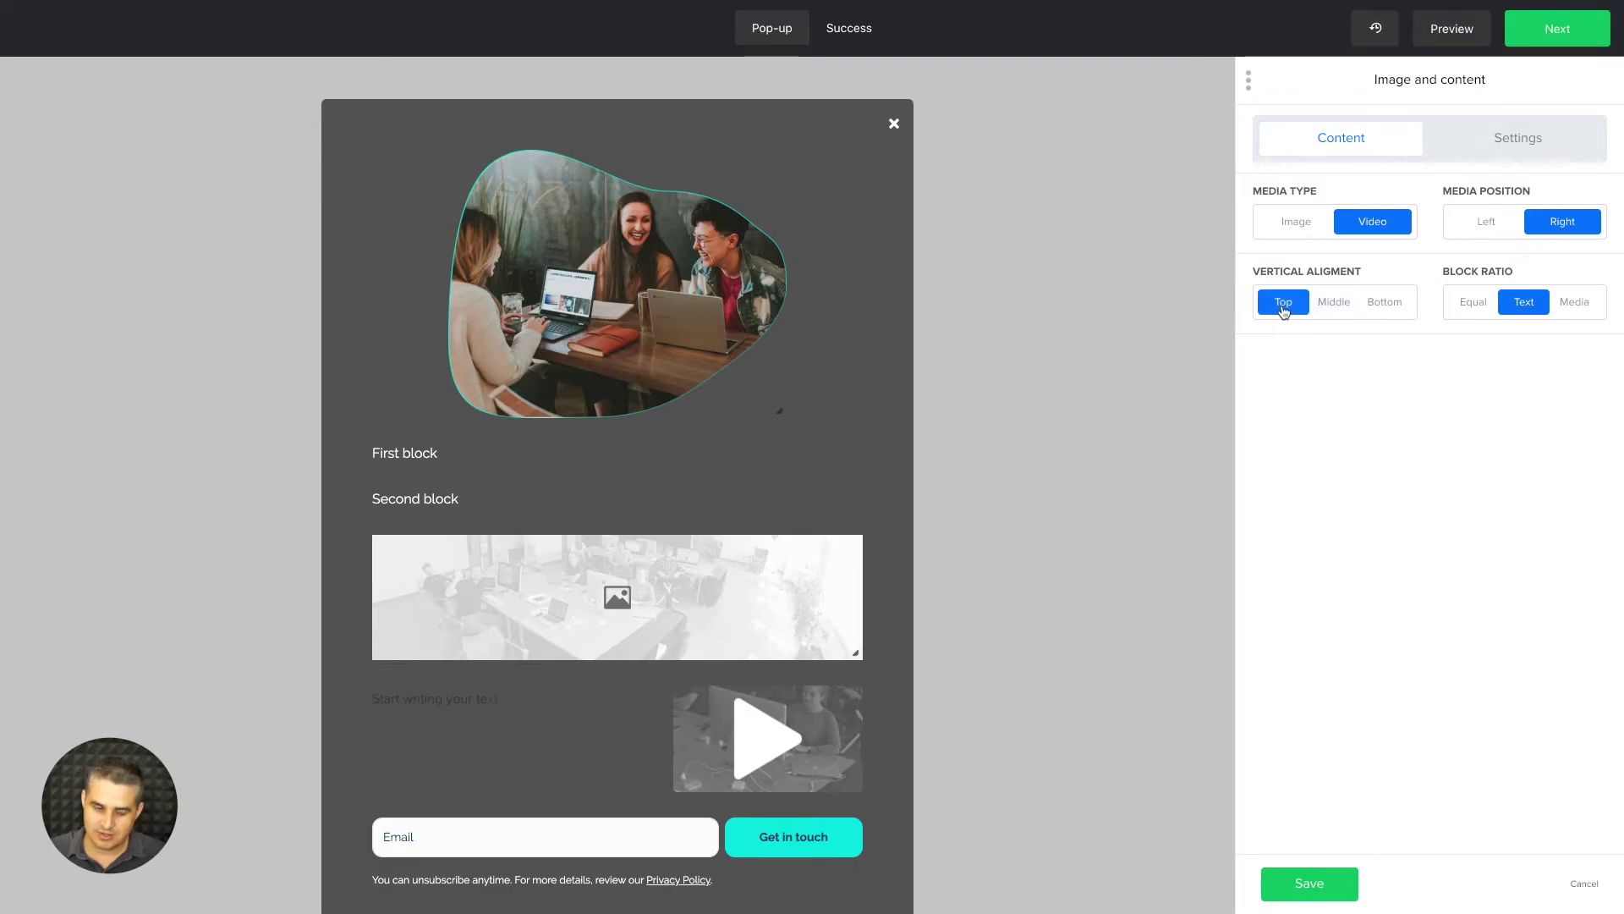
click(1332, 304)
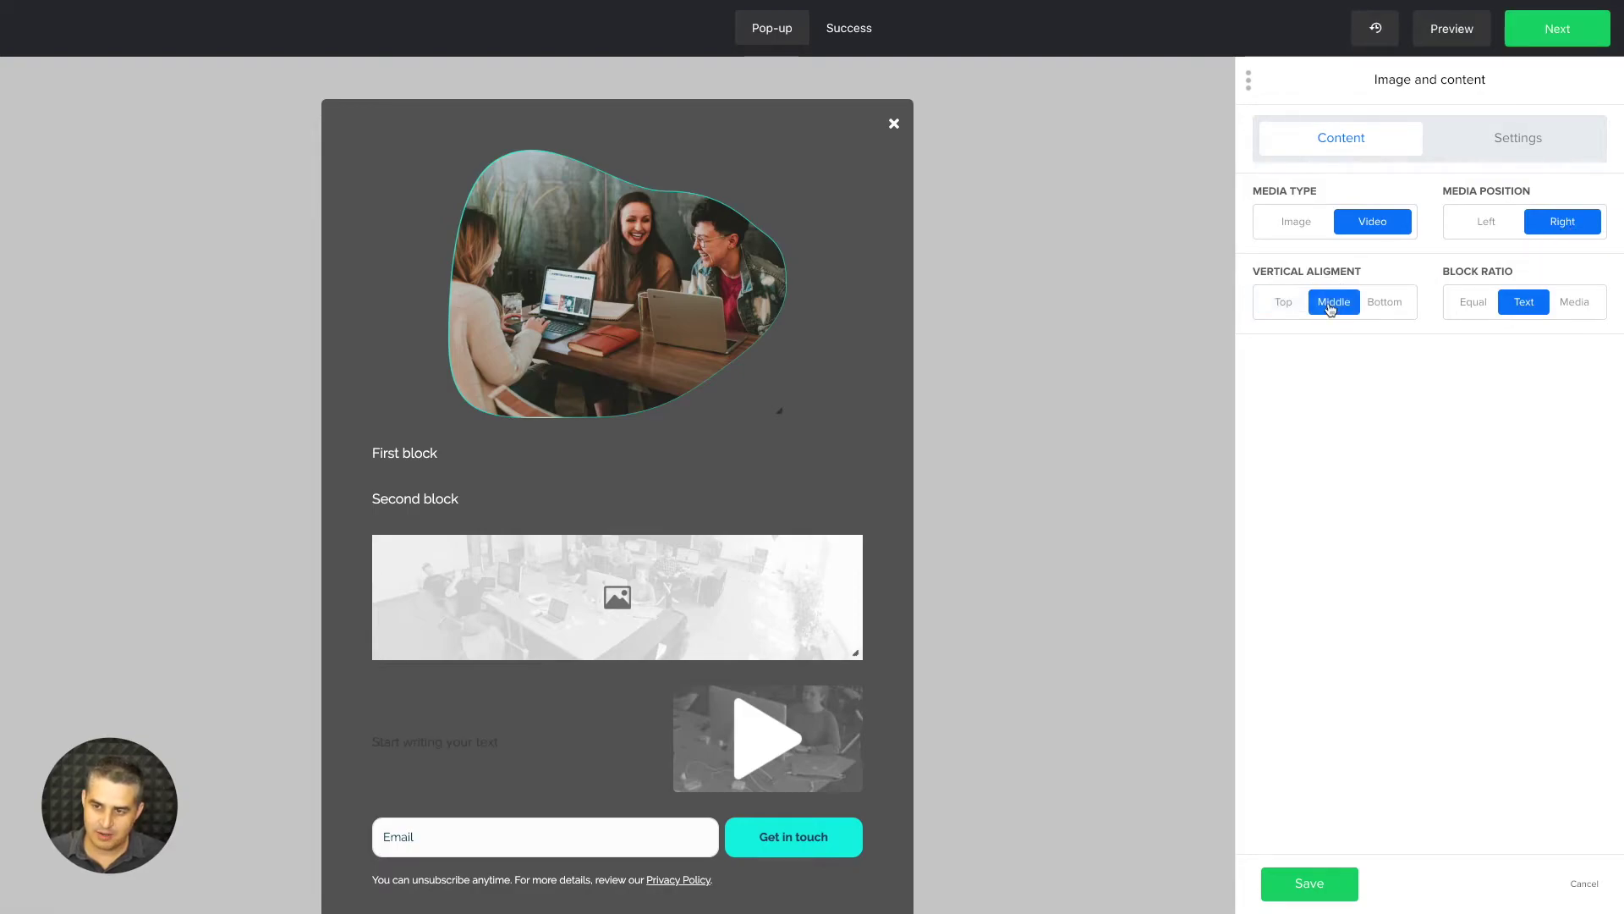
click(1387, 303)
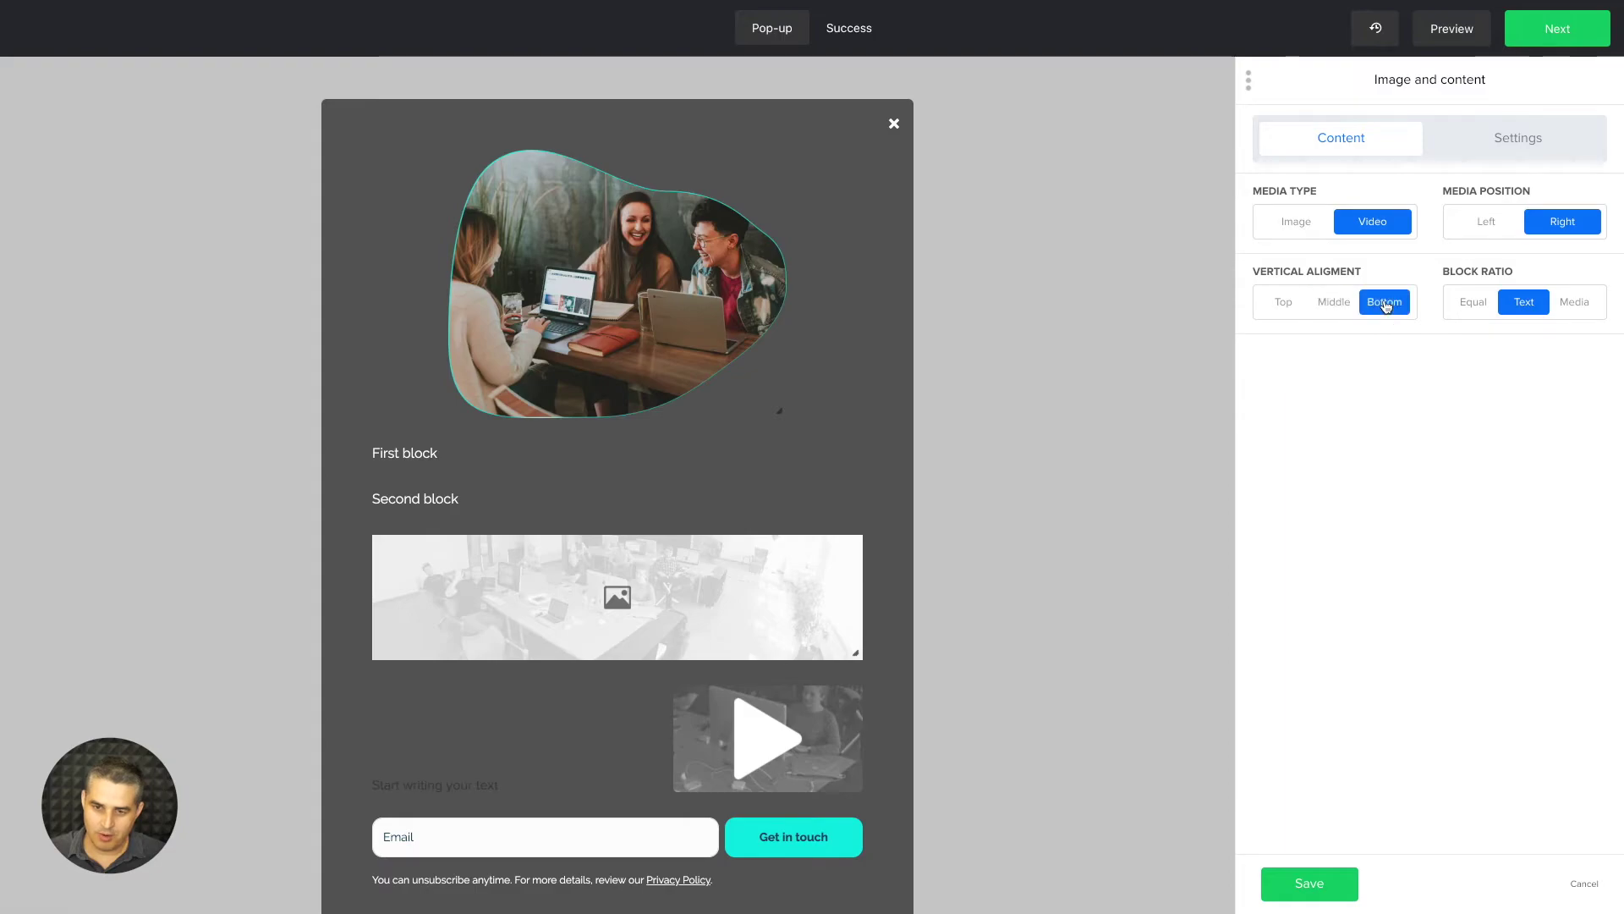
click(1470, 306)
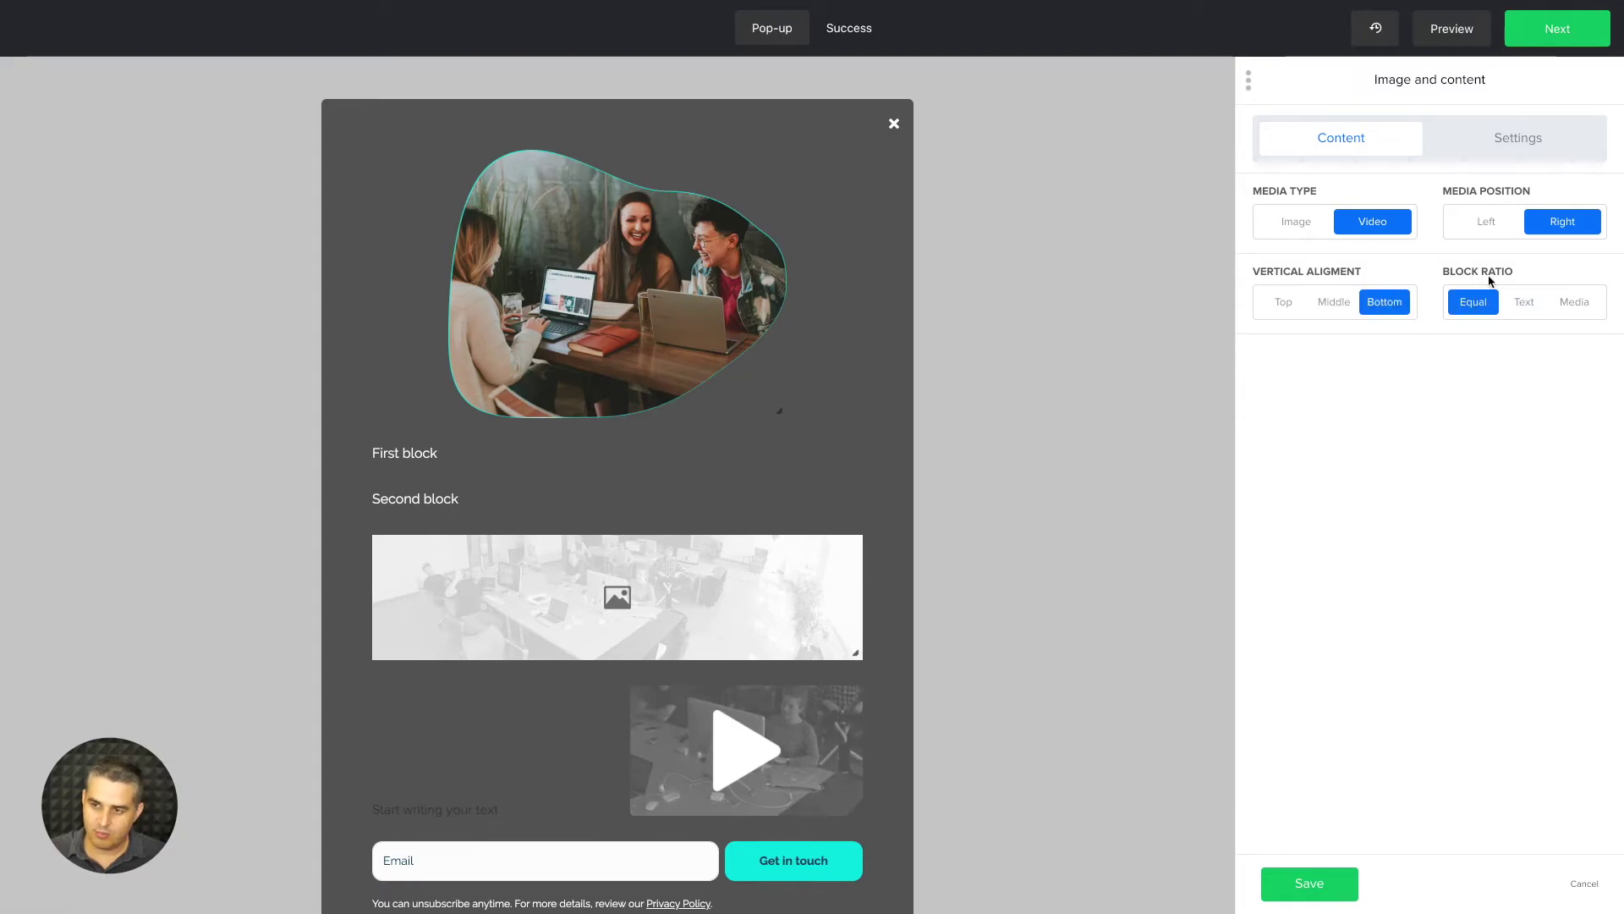
mouse_move(472, 725)
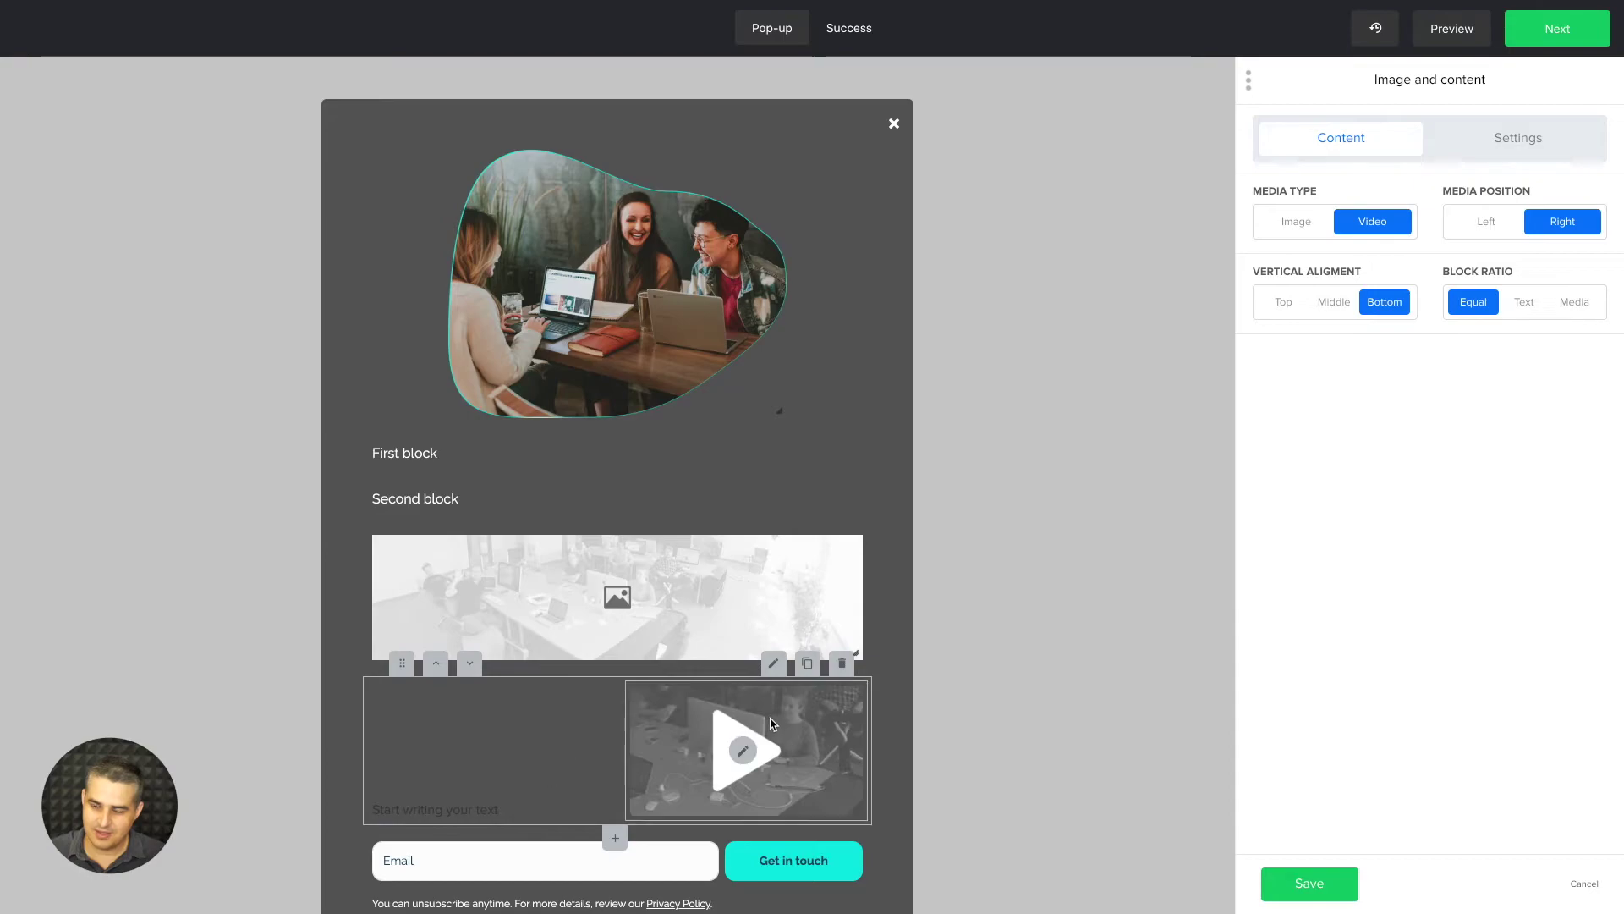
click(1526, 301)
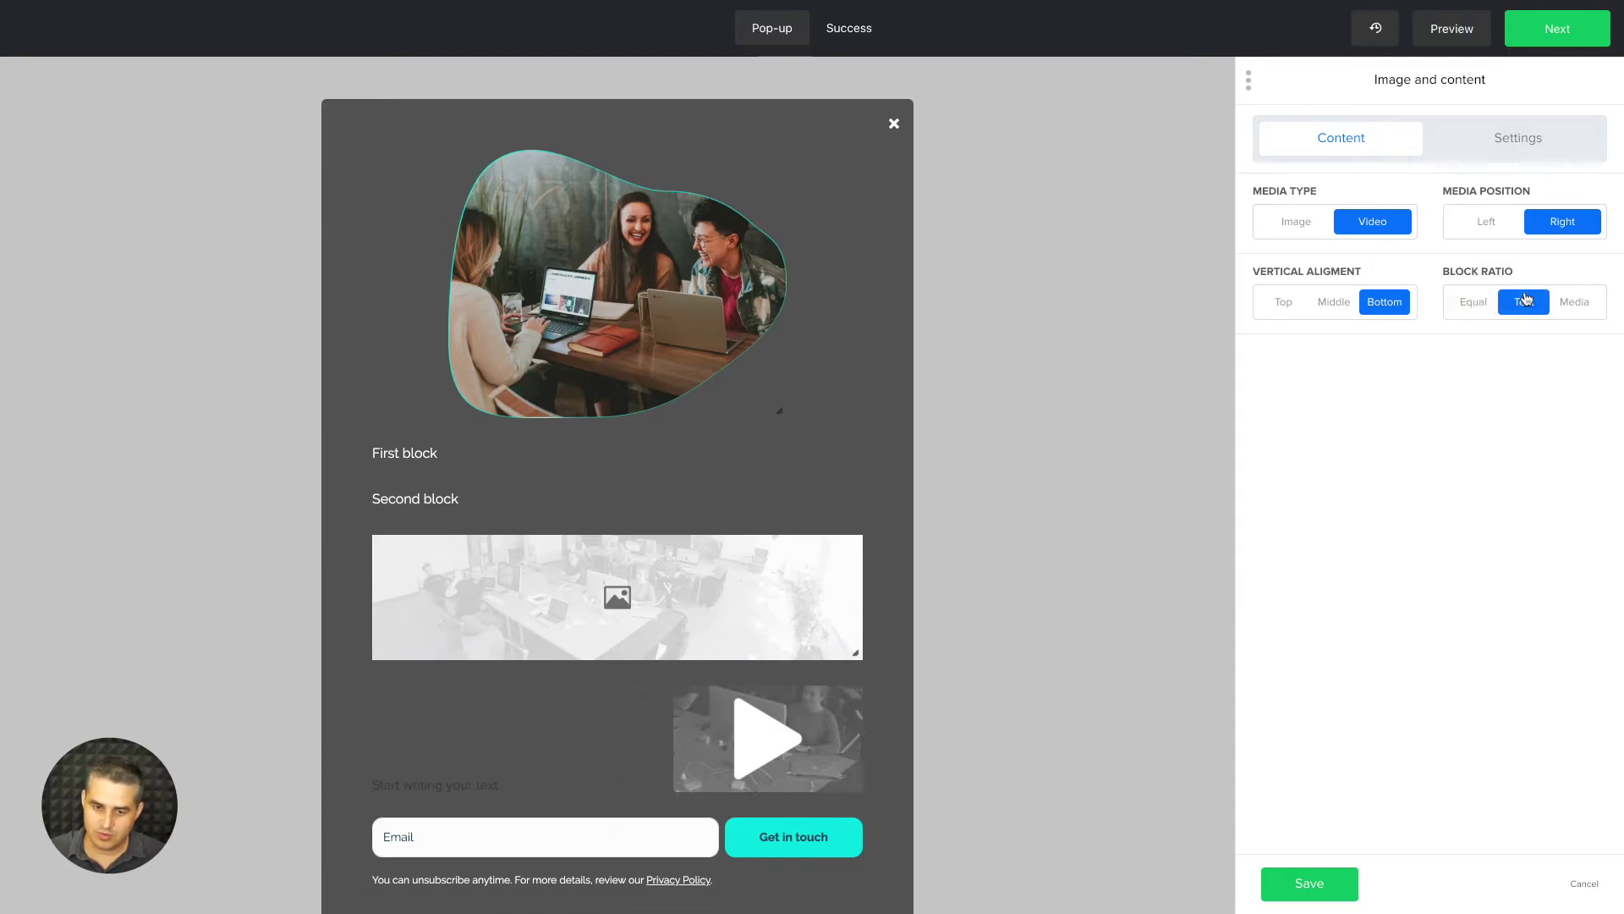
click(1575, 303)
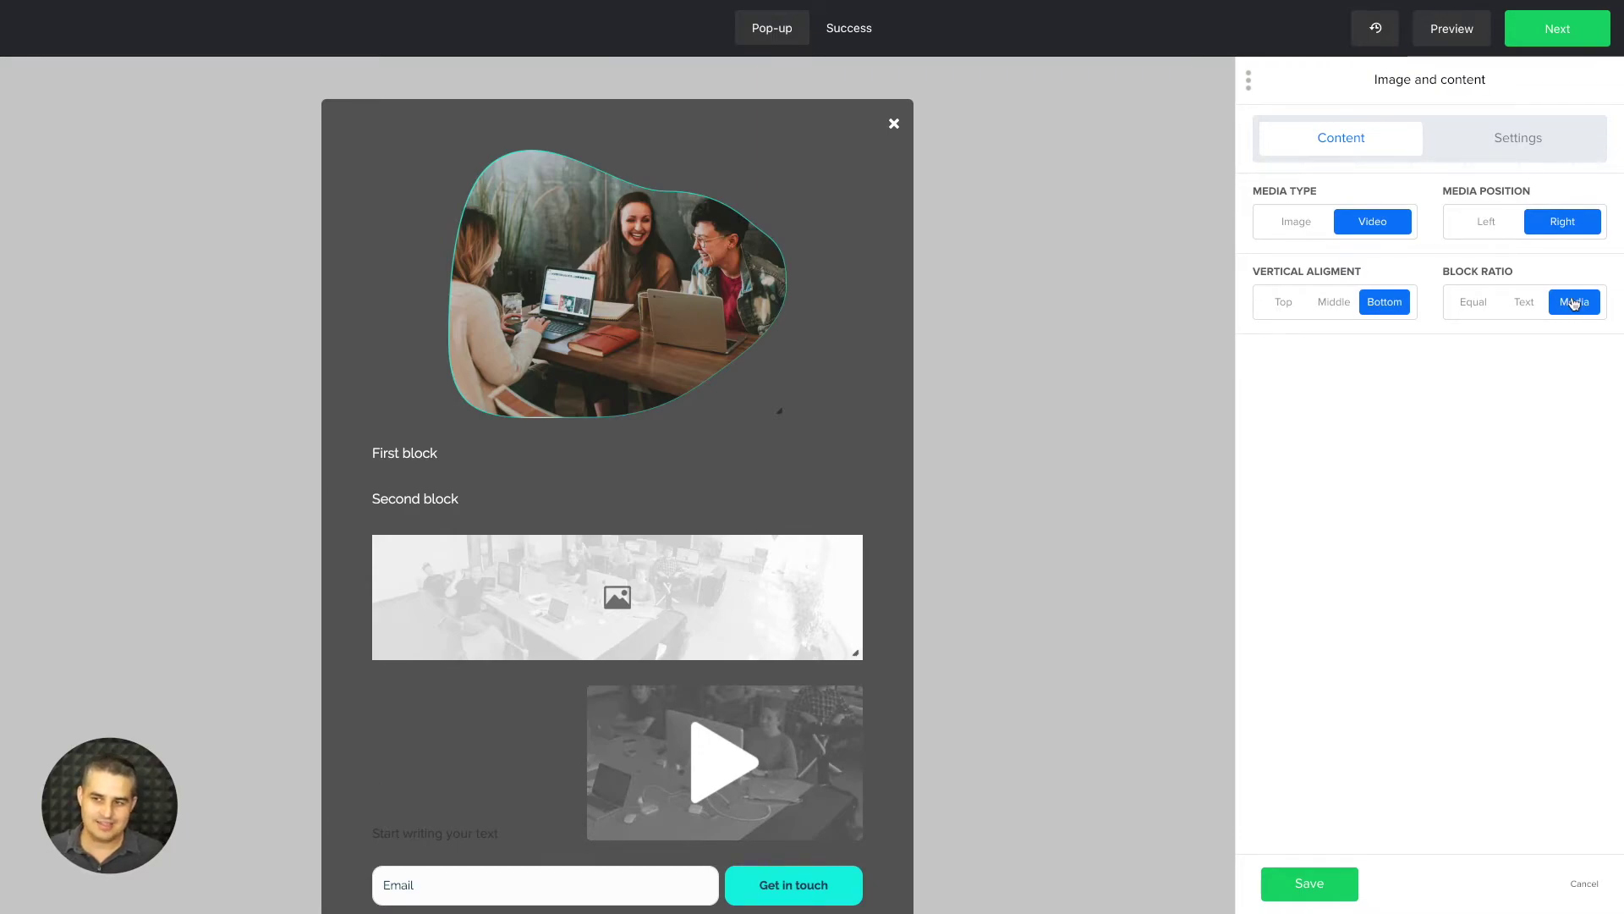
click(1527, 303)
click(1475, 307)
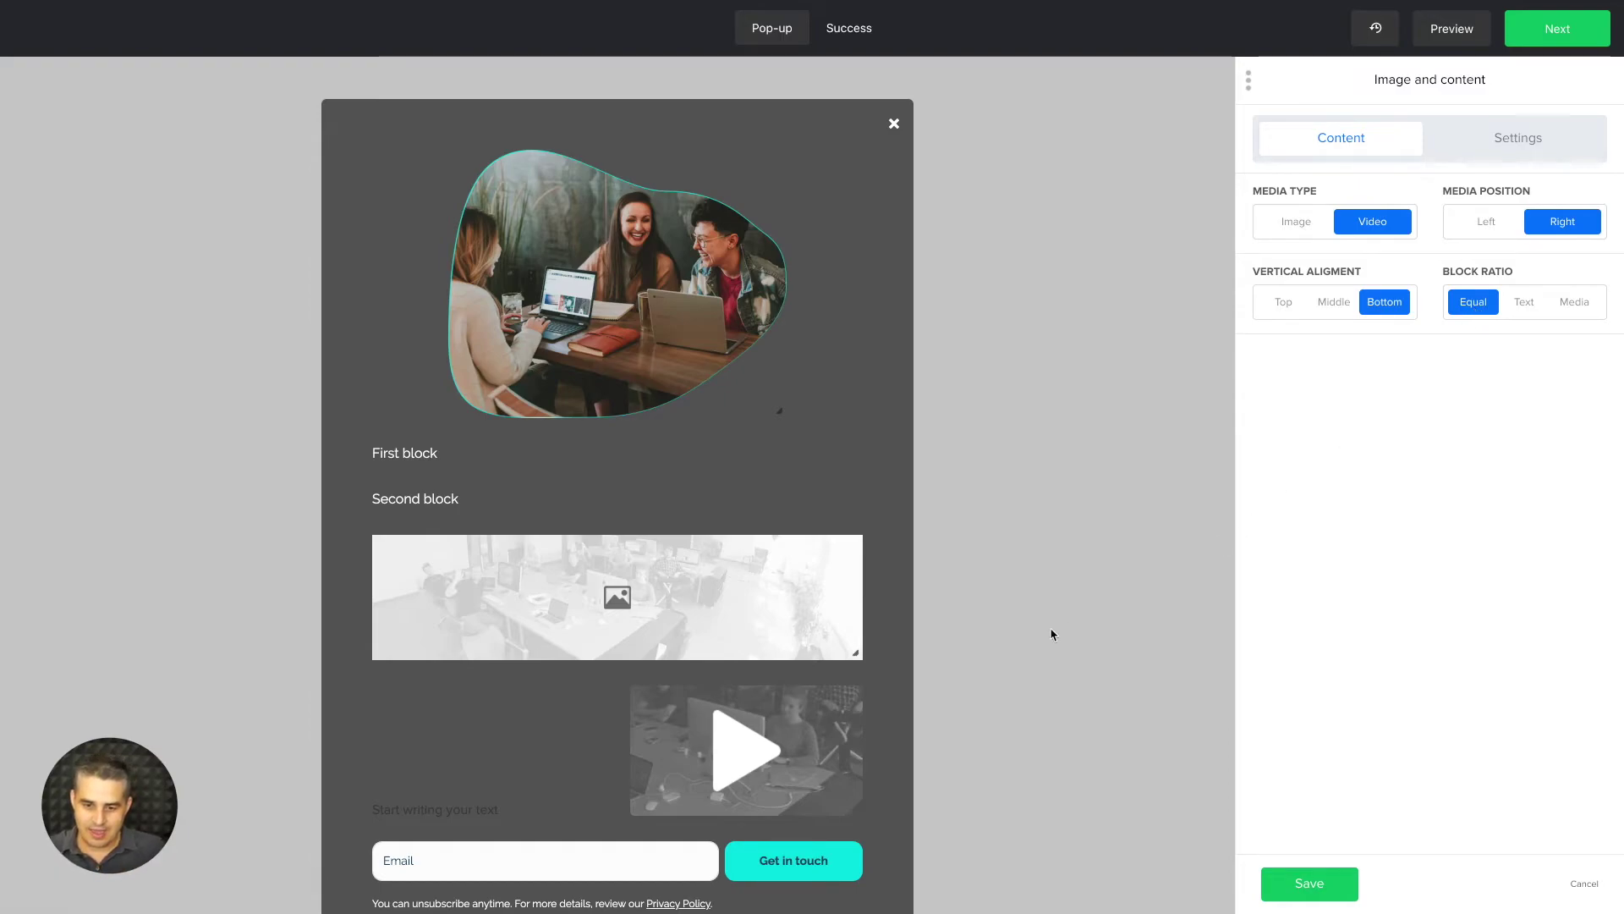
Step: Shrink the placeholder image below Second block and delete the image-and-content block
mouse_move(848, 649)
drag(856, 652, 788, 621)
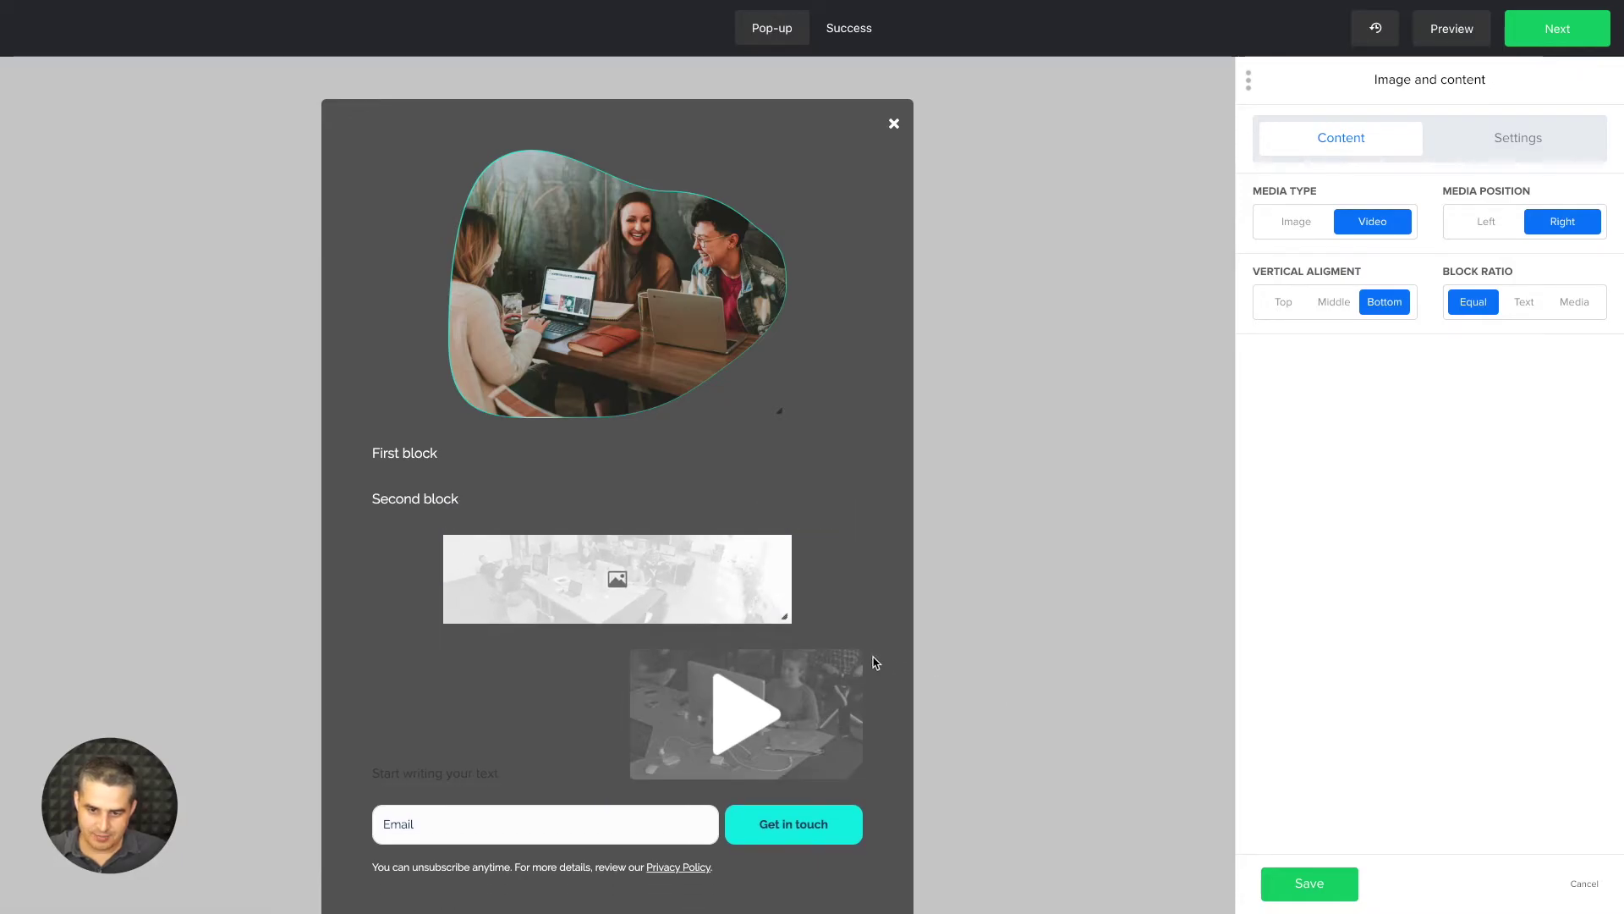
click(841, 626)
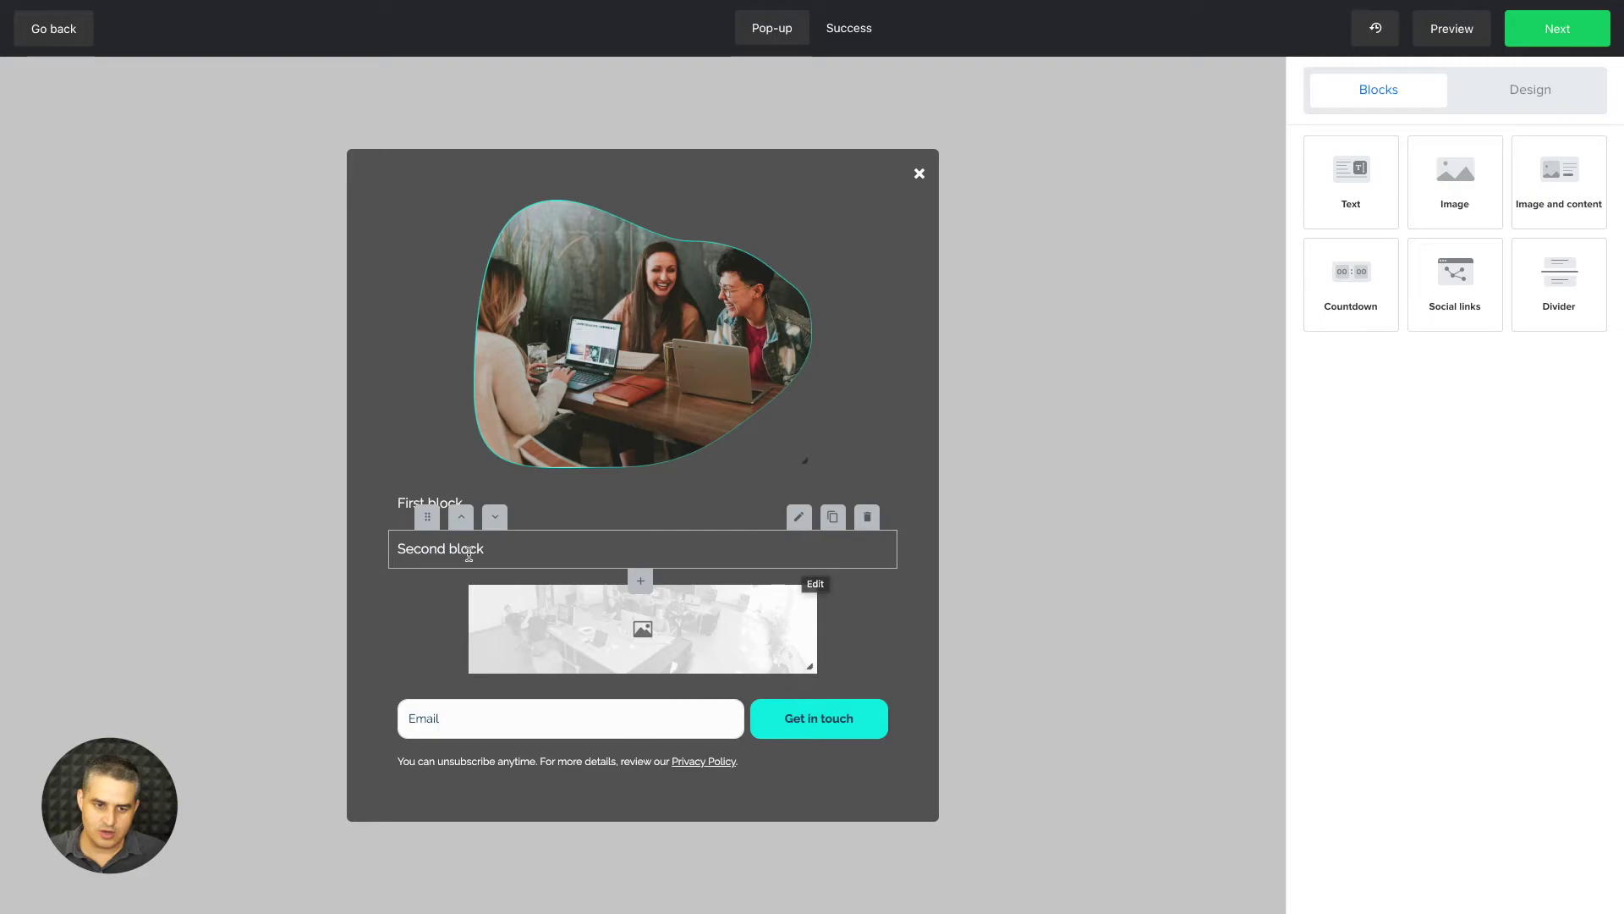
Step: Move the placeholder image to the top of the pop-up and delete the shaped photo block
drag(426, 560, 462, 215)
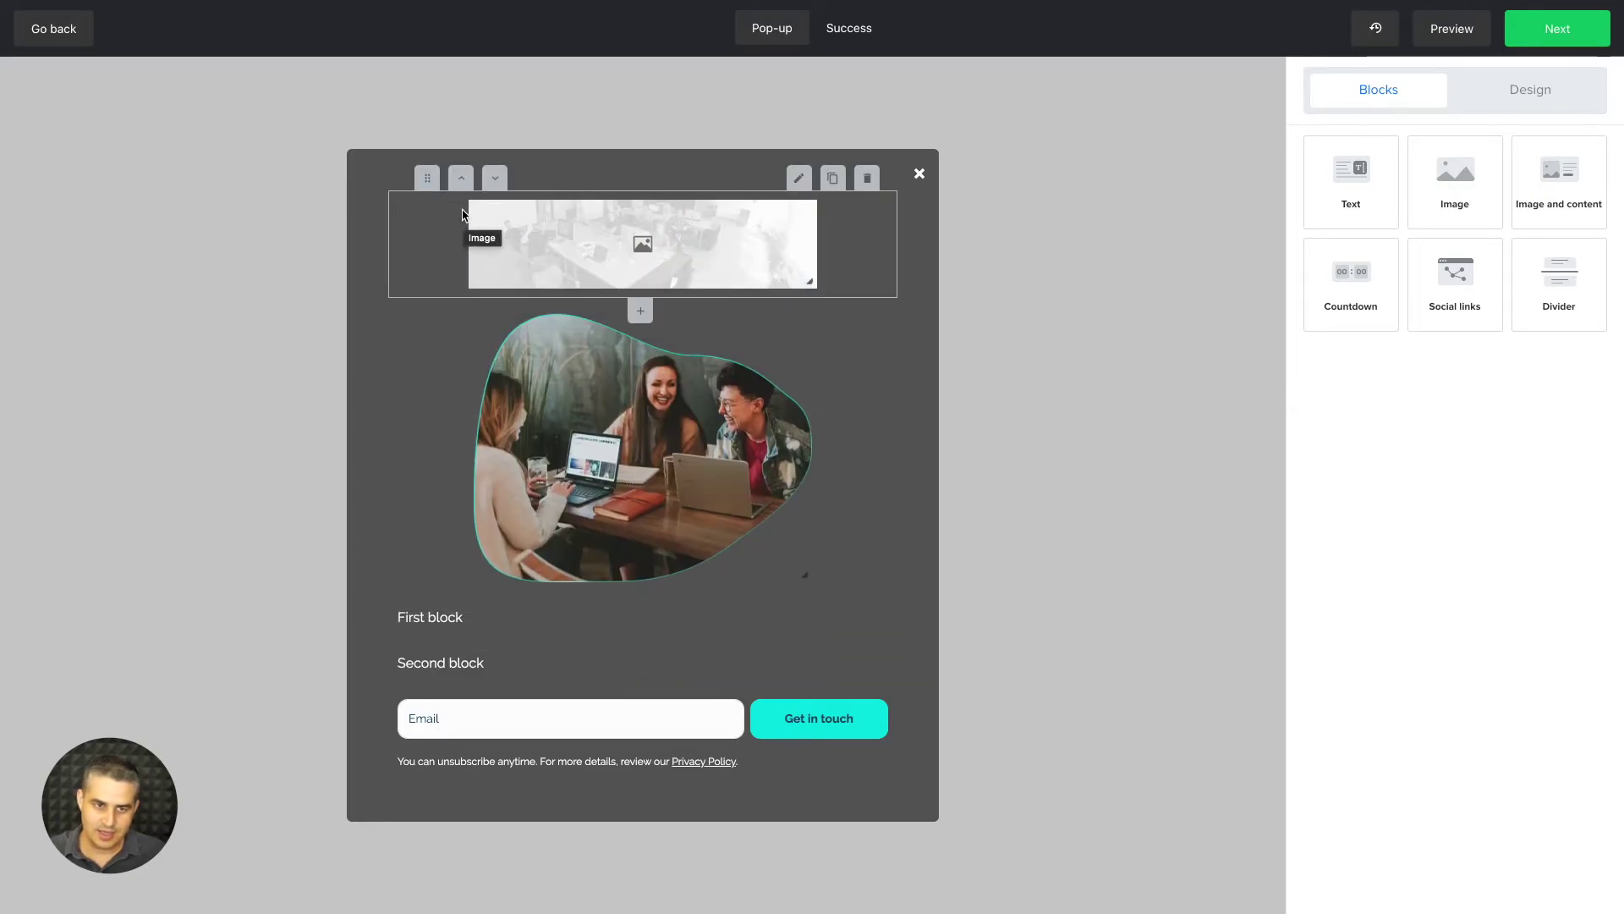
click(495, 177)
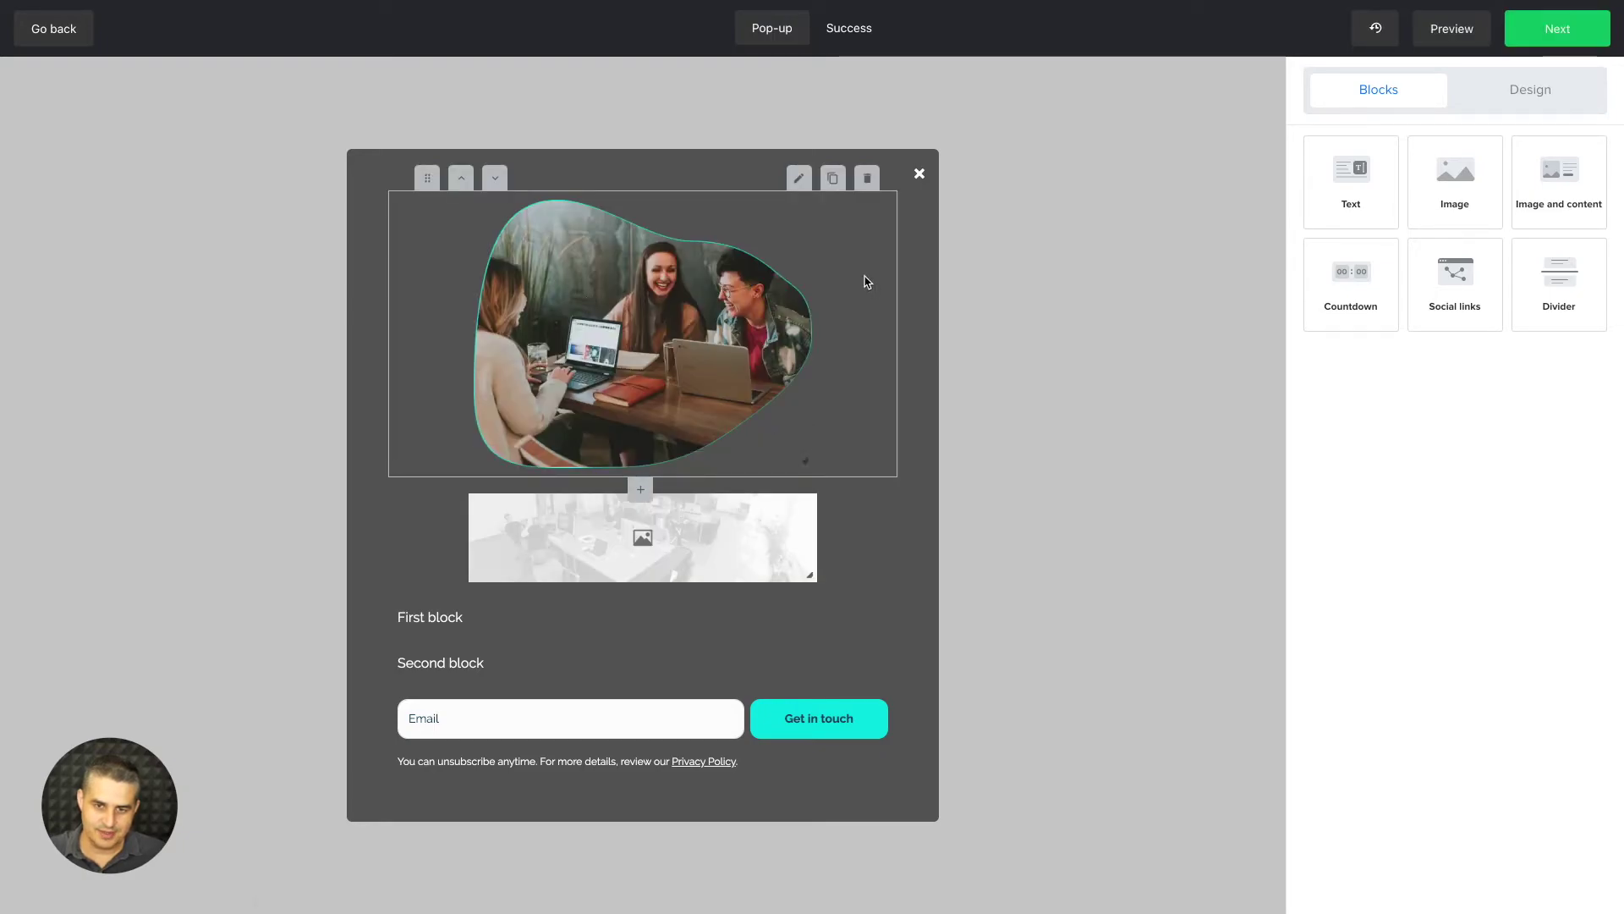
click(868, 177)
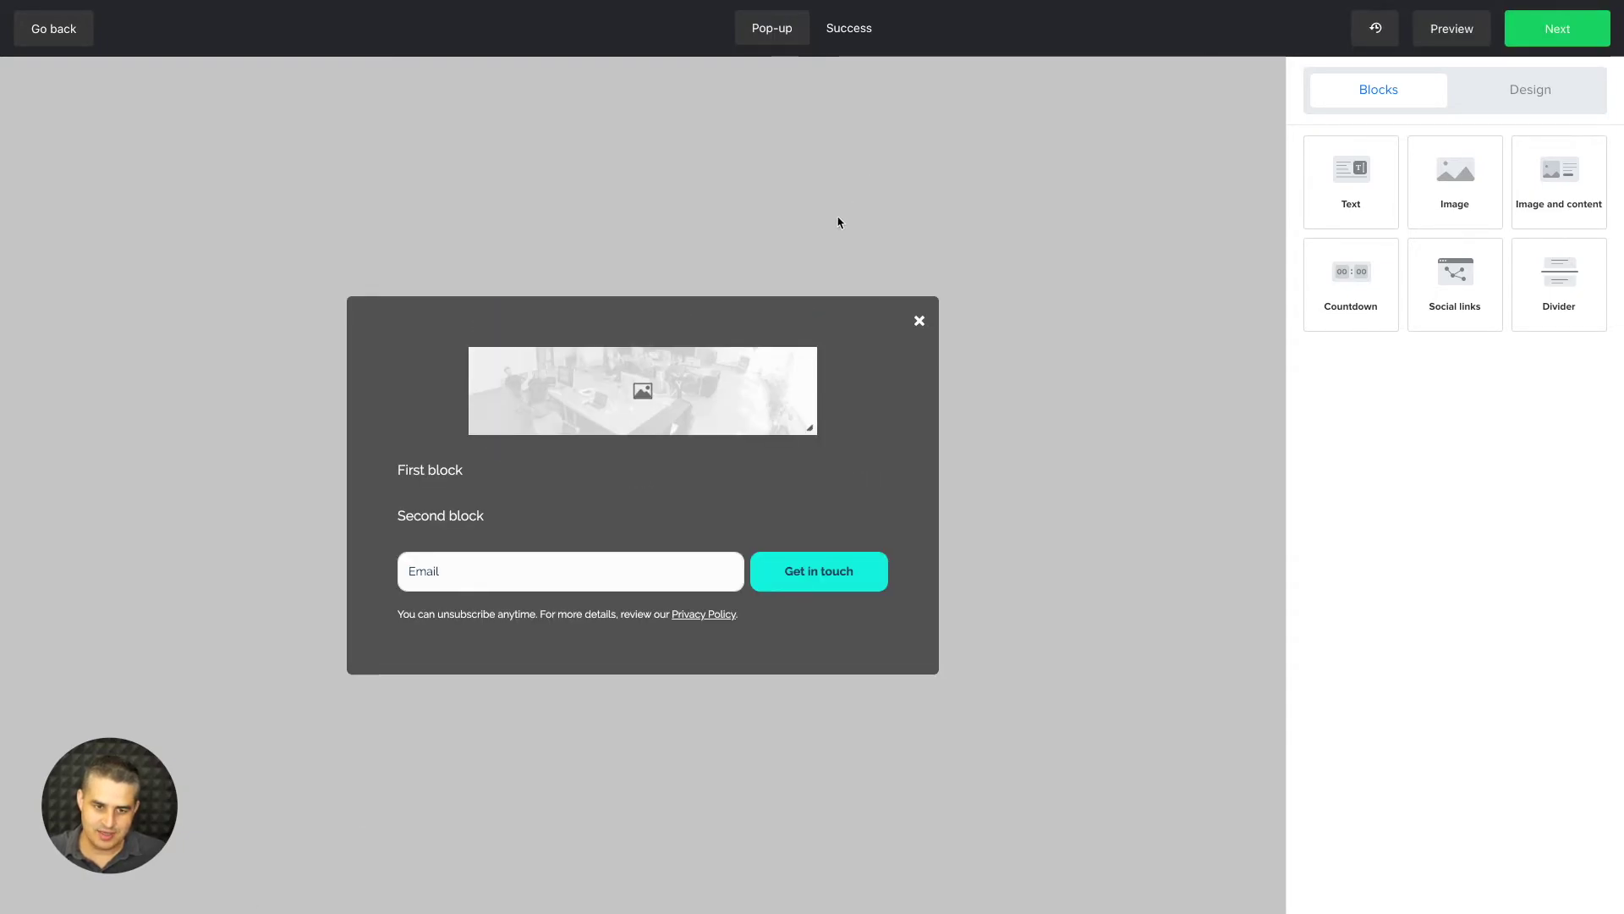
Step: Delete the First block and Second block text, then edit the image block
mouse_move(794, 472)
click(868, 442)
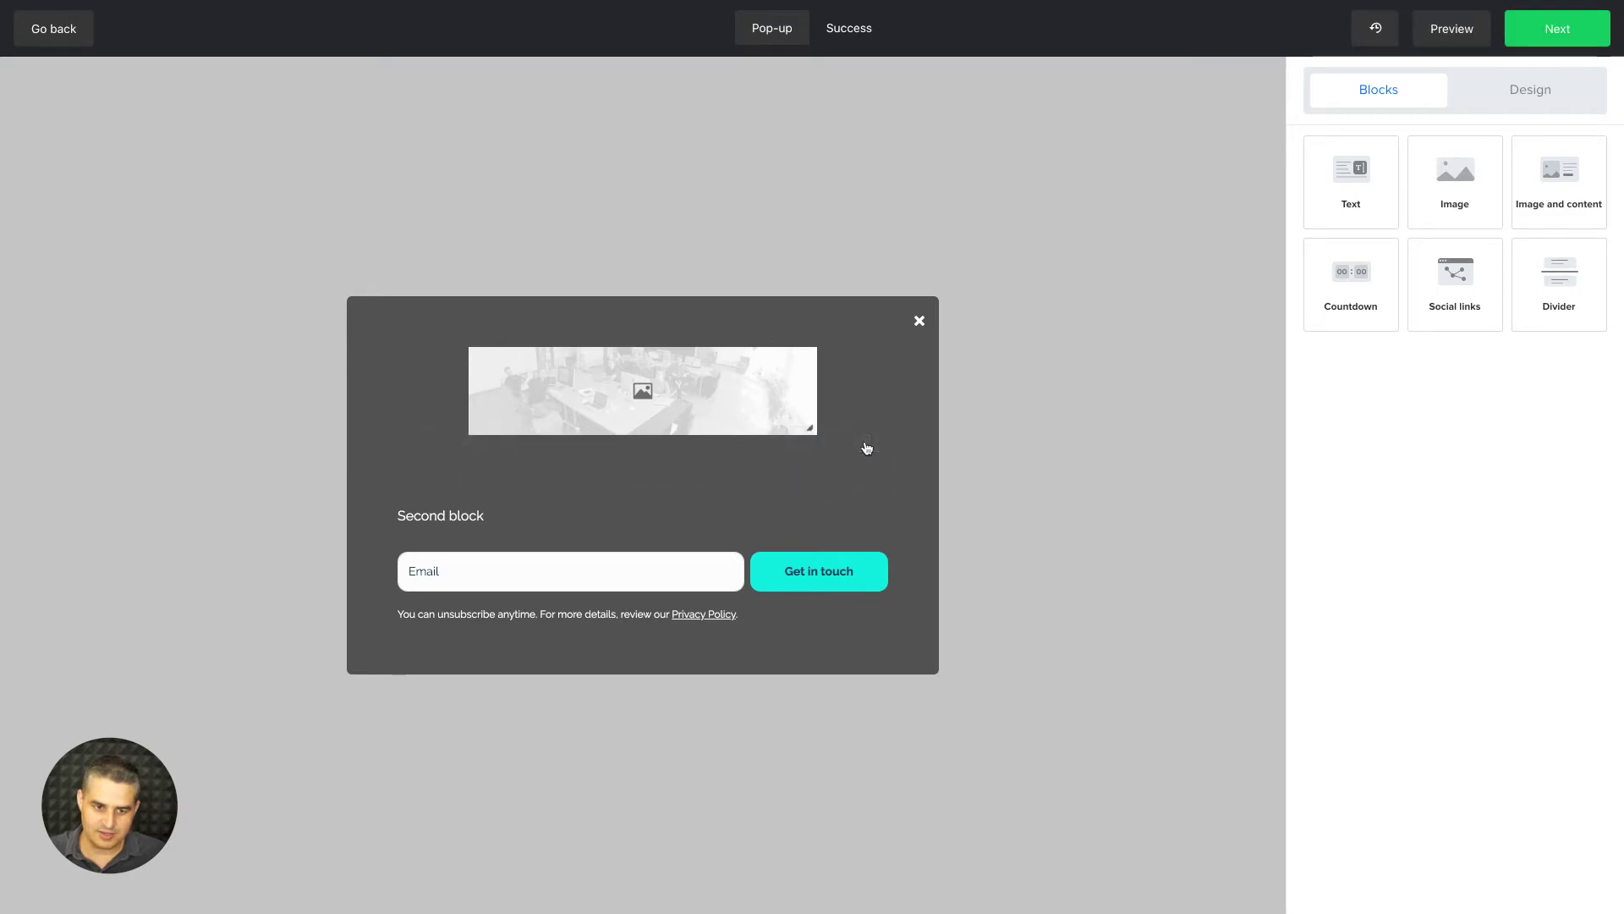
click(868, 463)
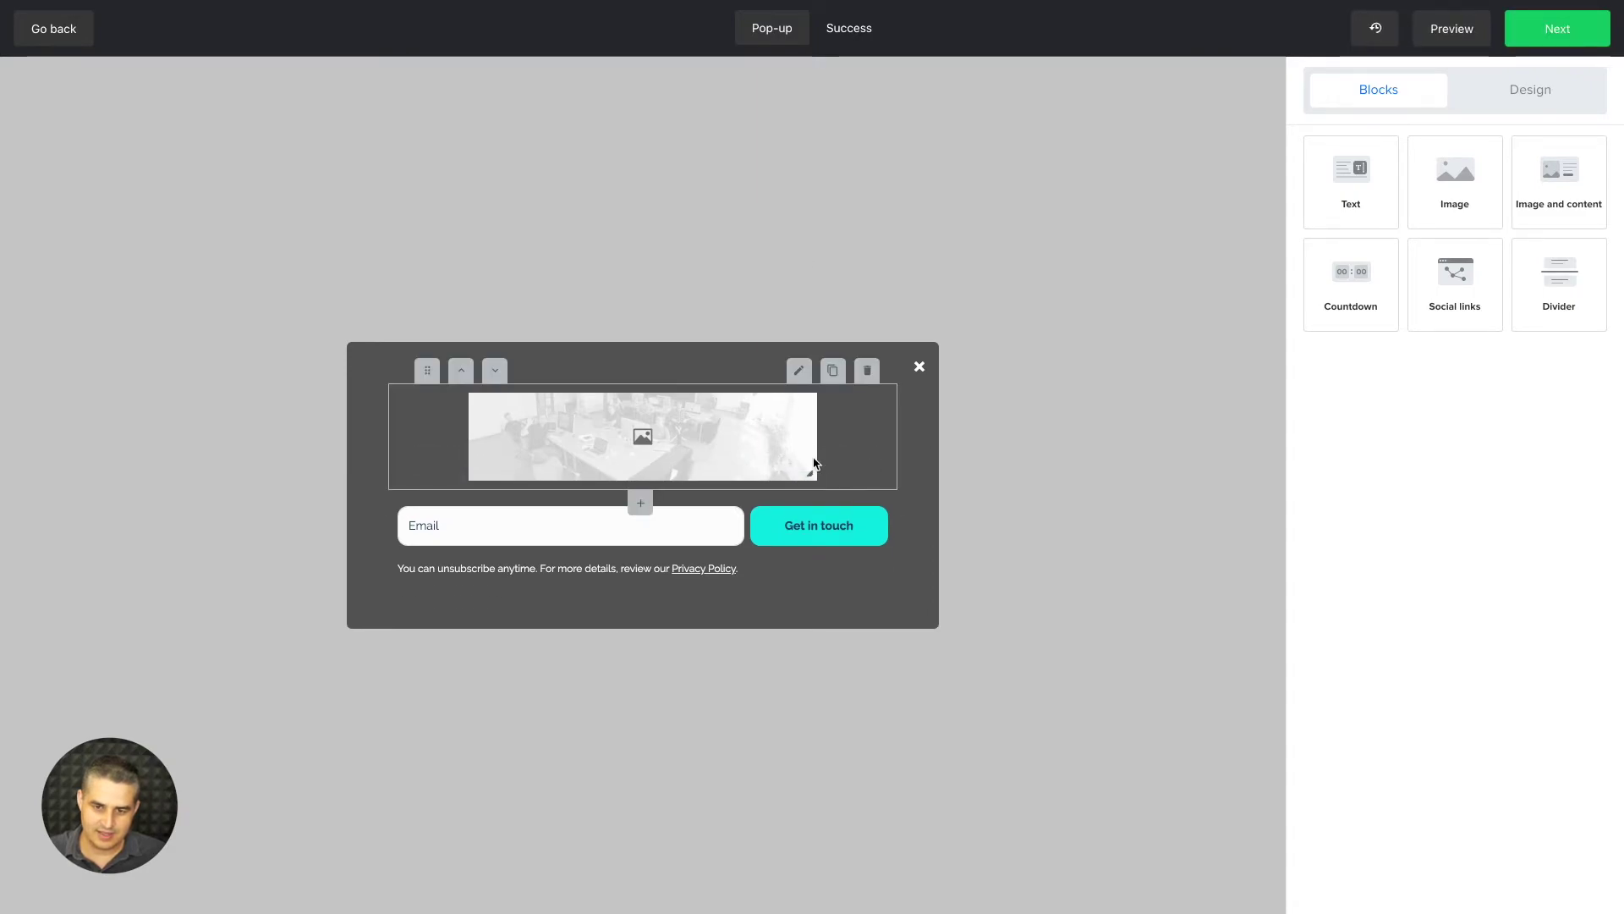
click(800, 371)
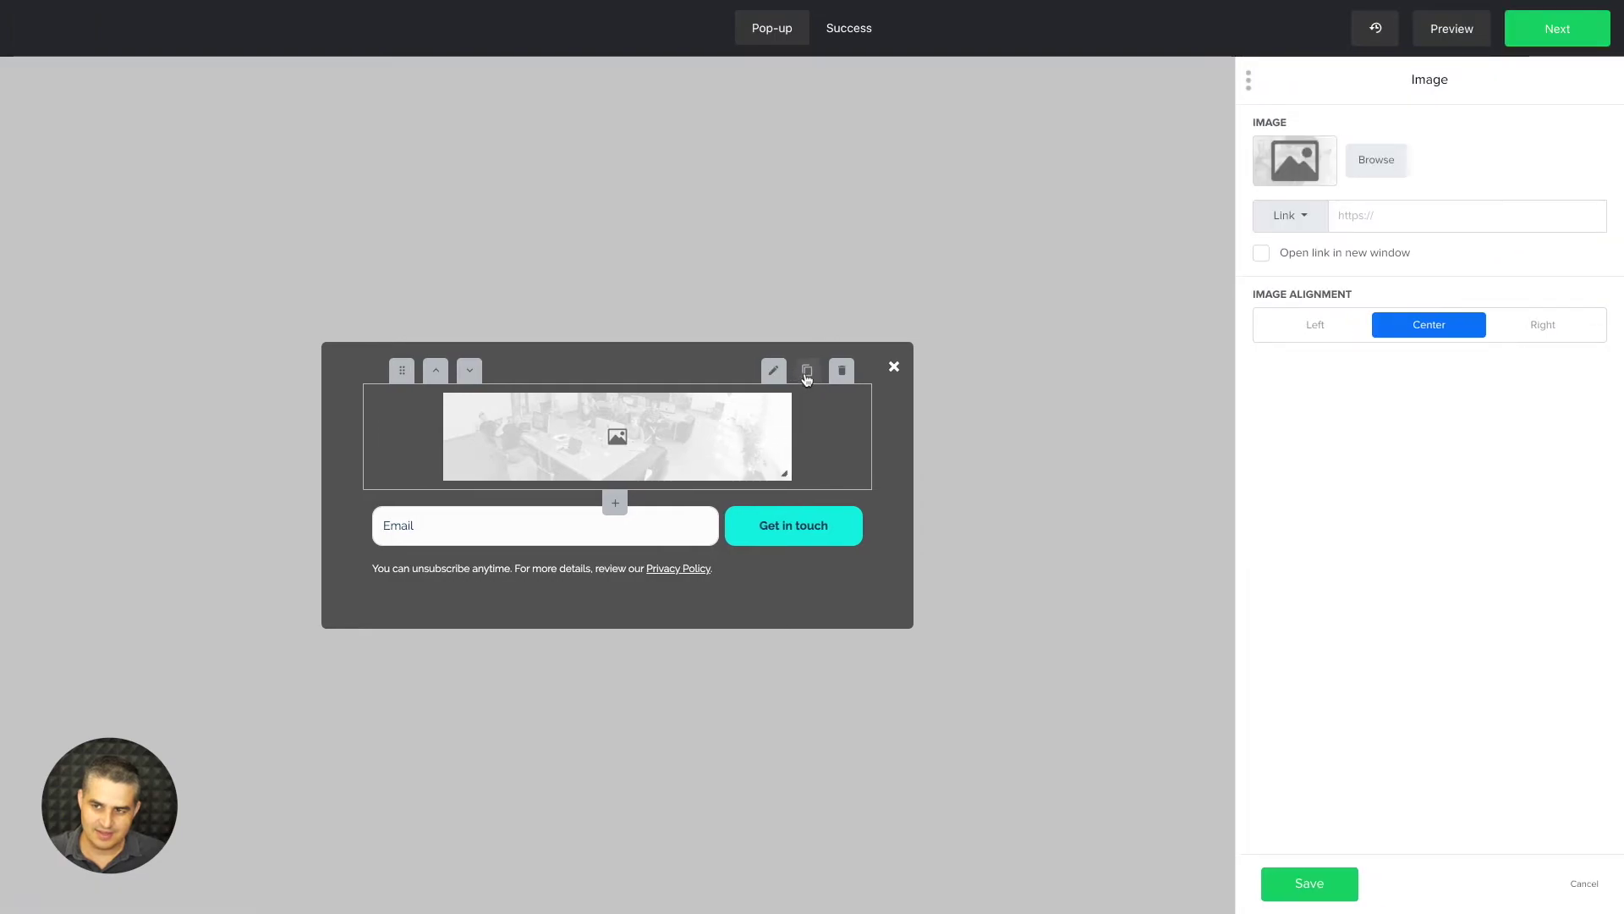
Step: Import the Unsplash photo of a small plant pot on orange and use it in the image block
click(1301, 163)
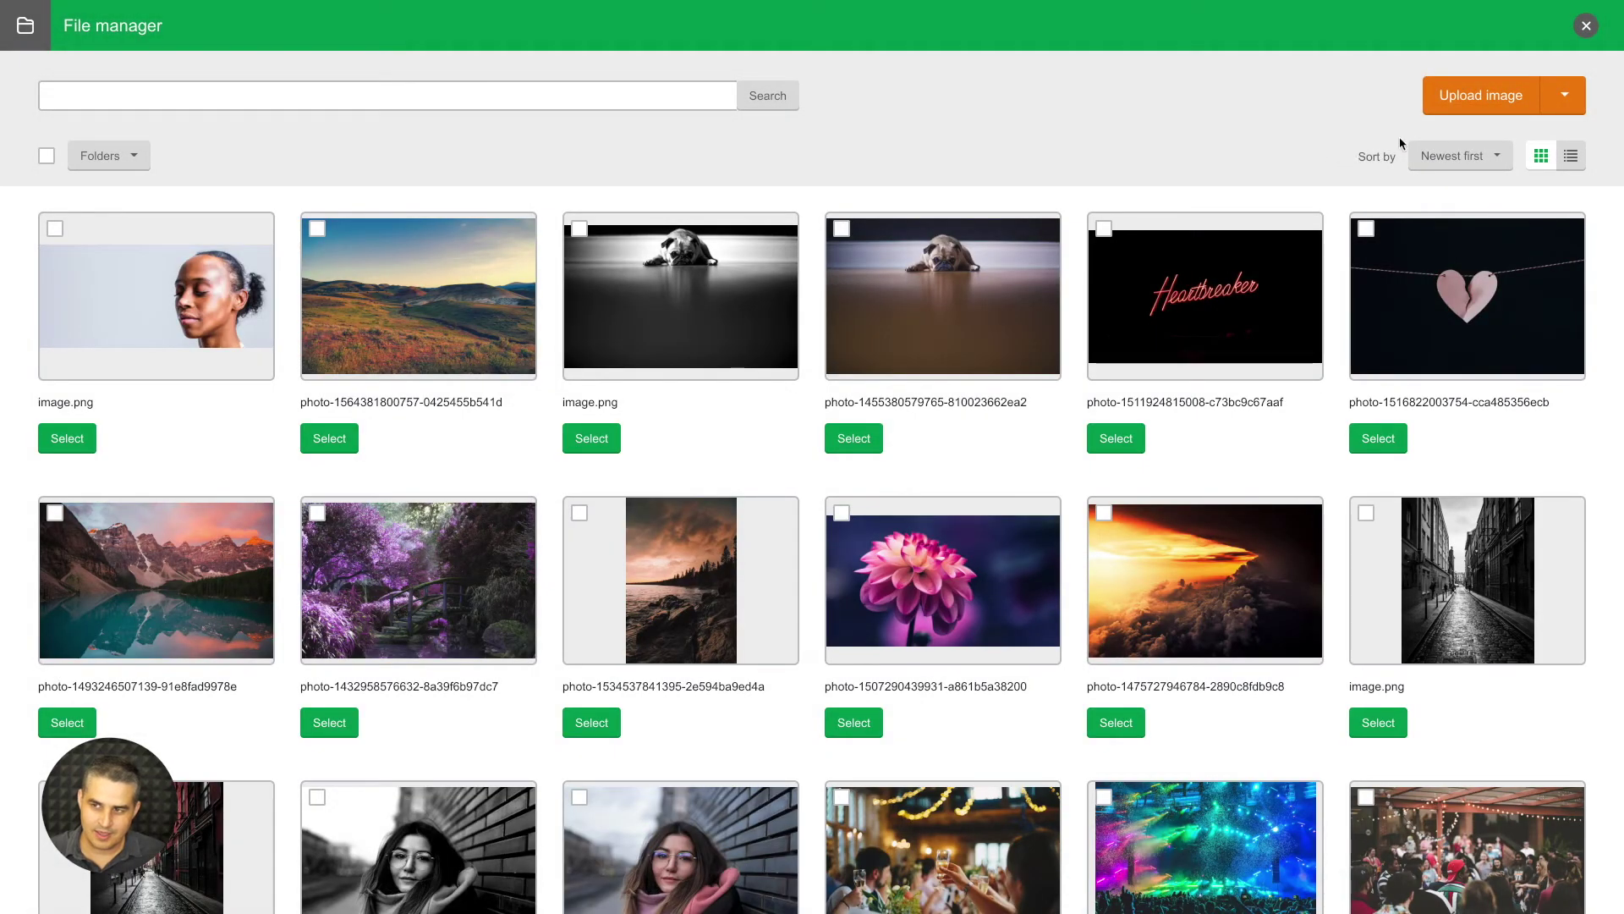
click(1565, 96)
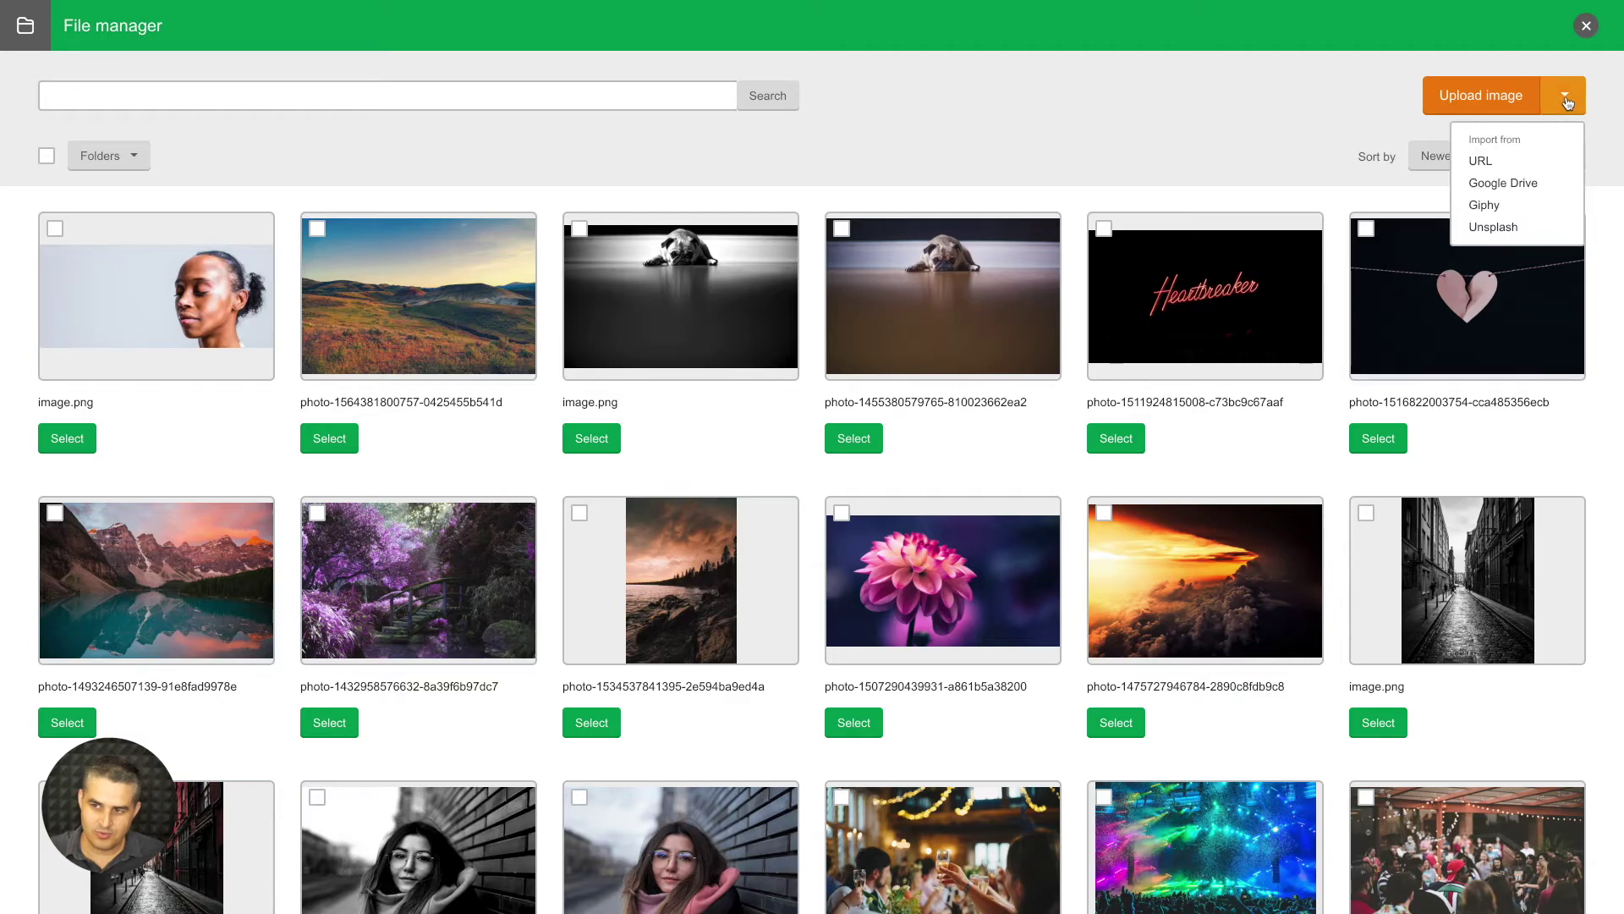
click(1488, 233)
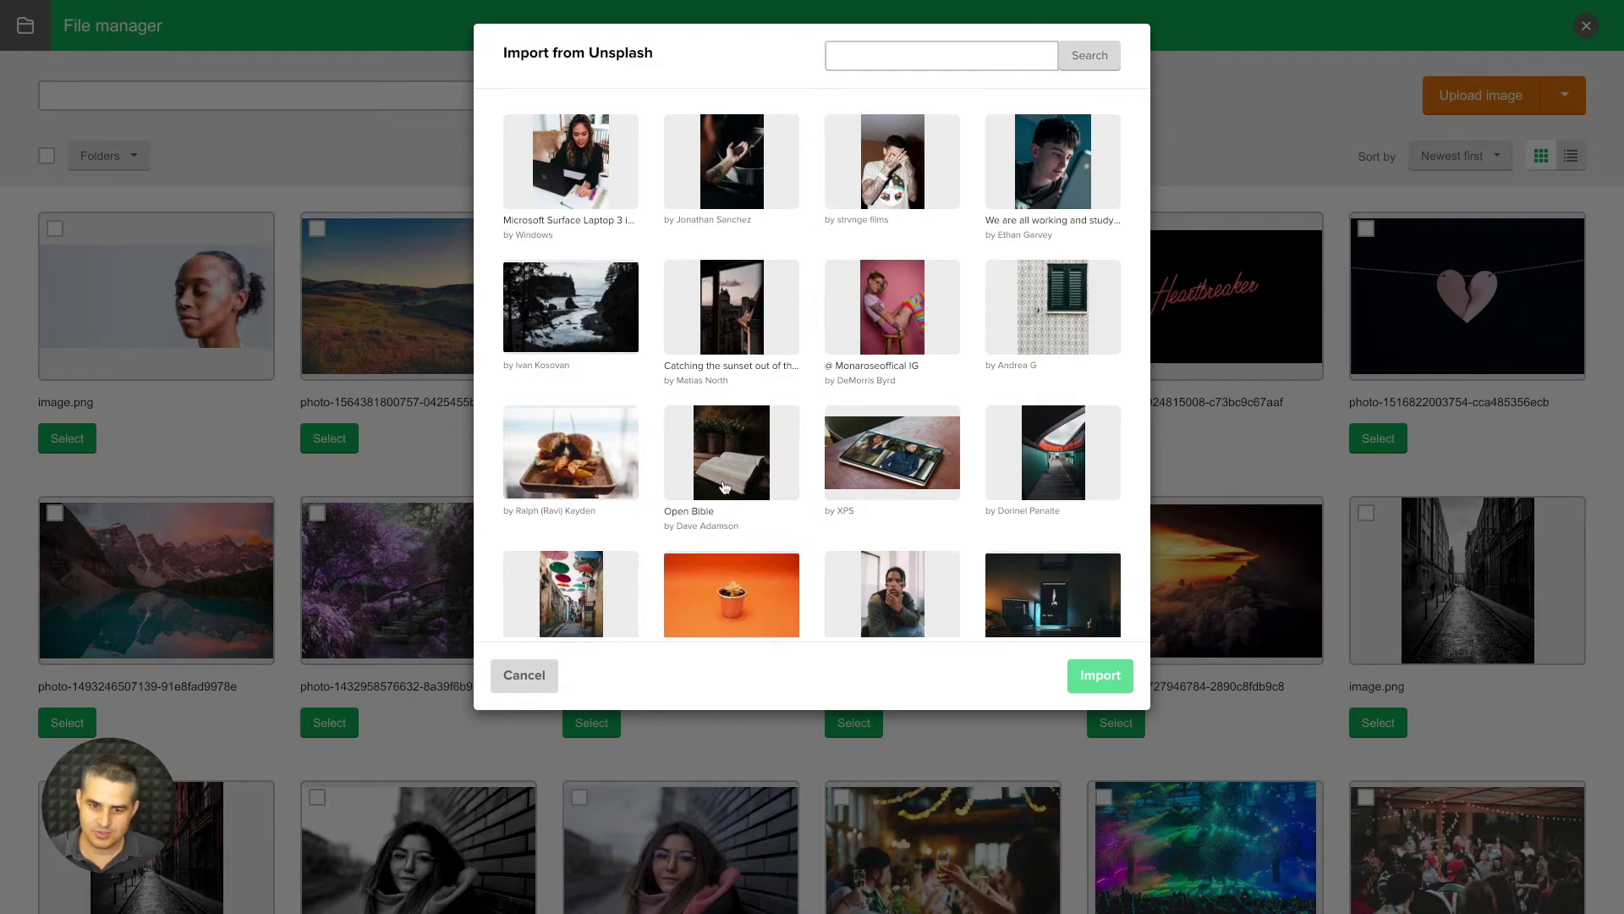
click(713, 599)
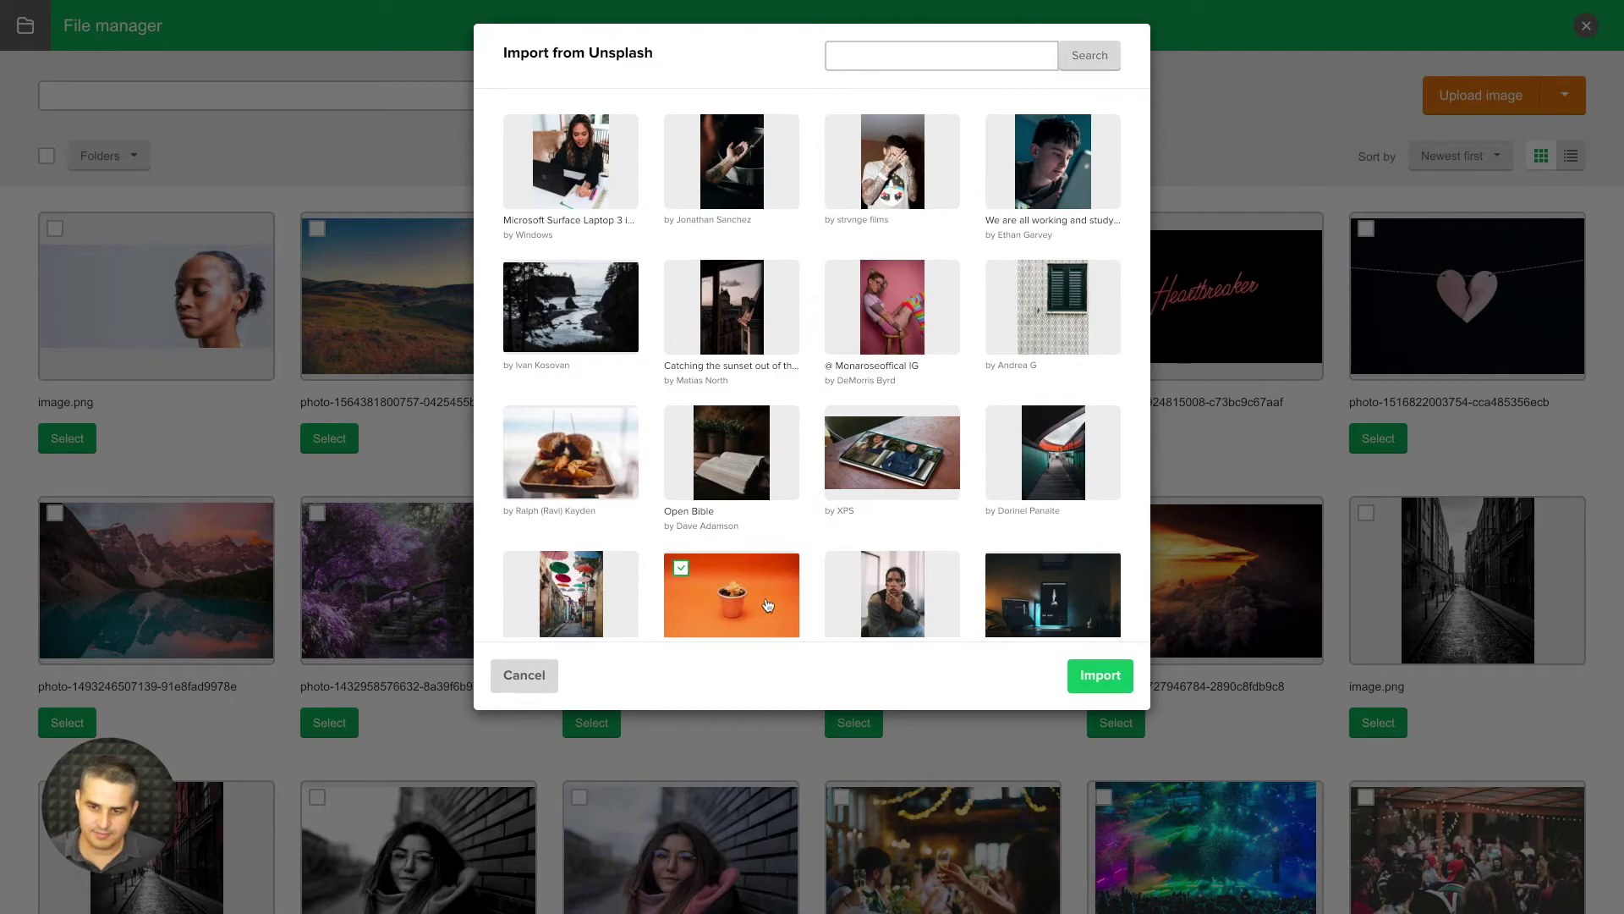
click(1091, 675)
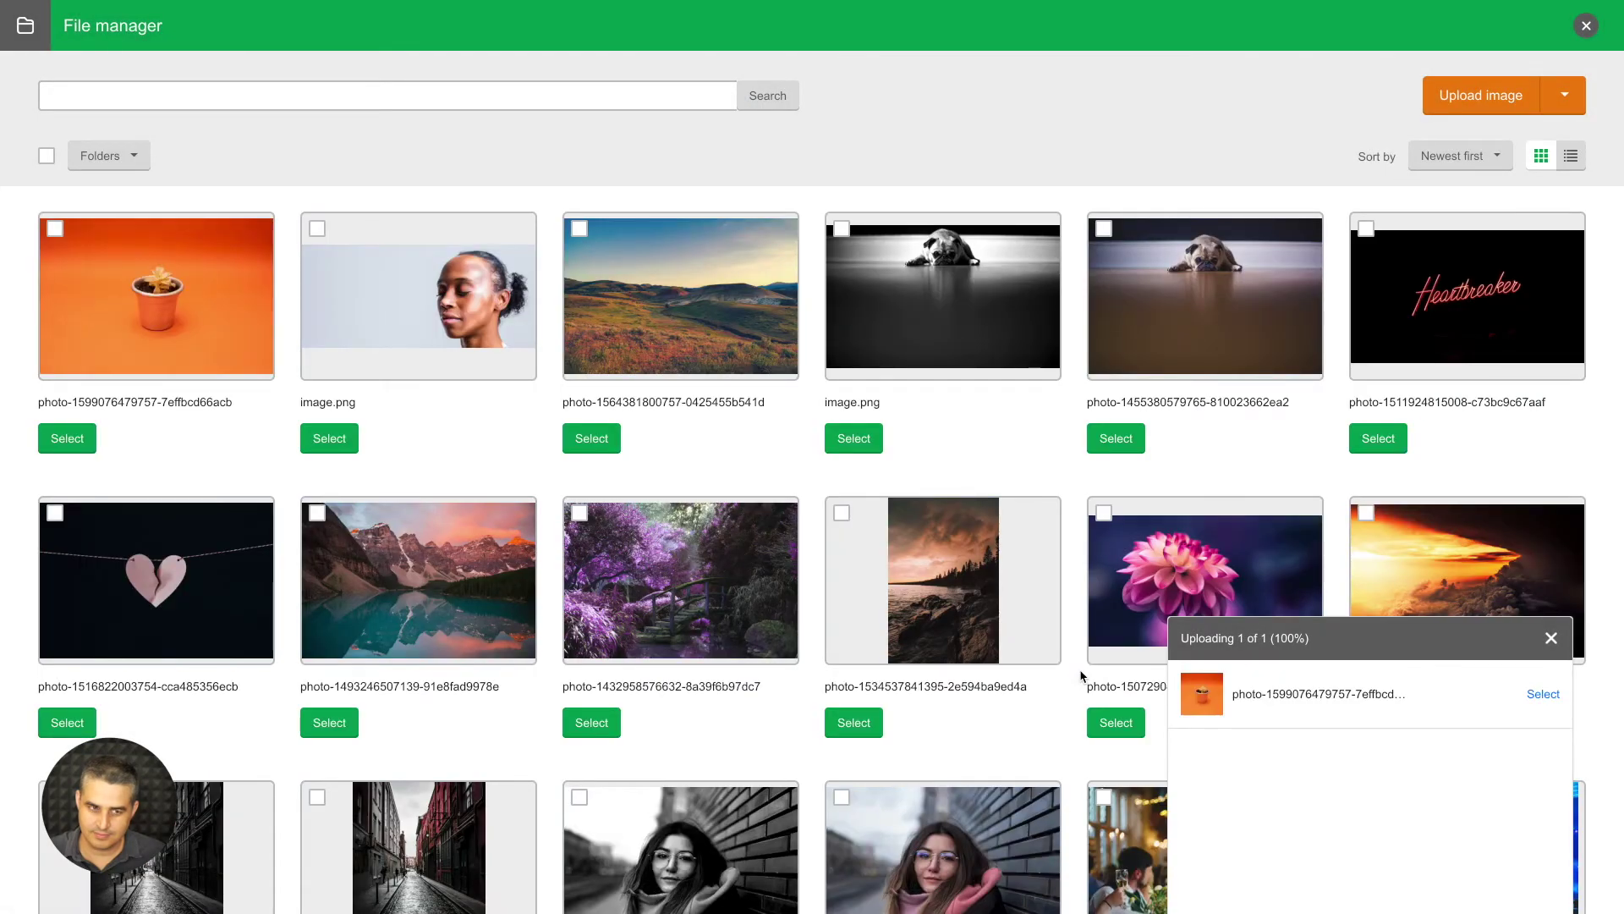
click(62, 439)
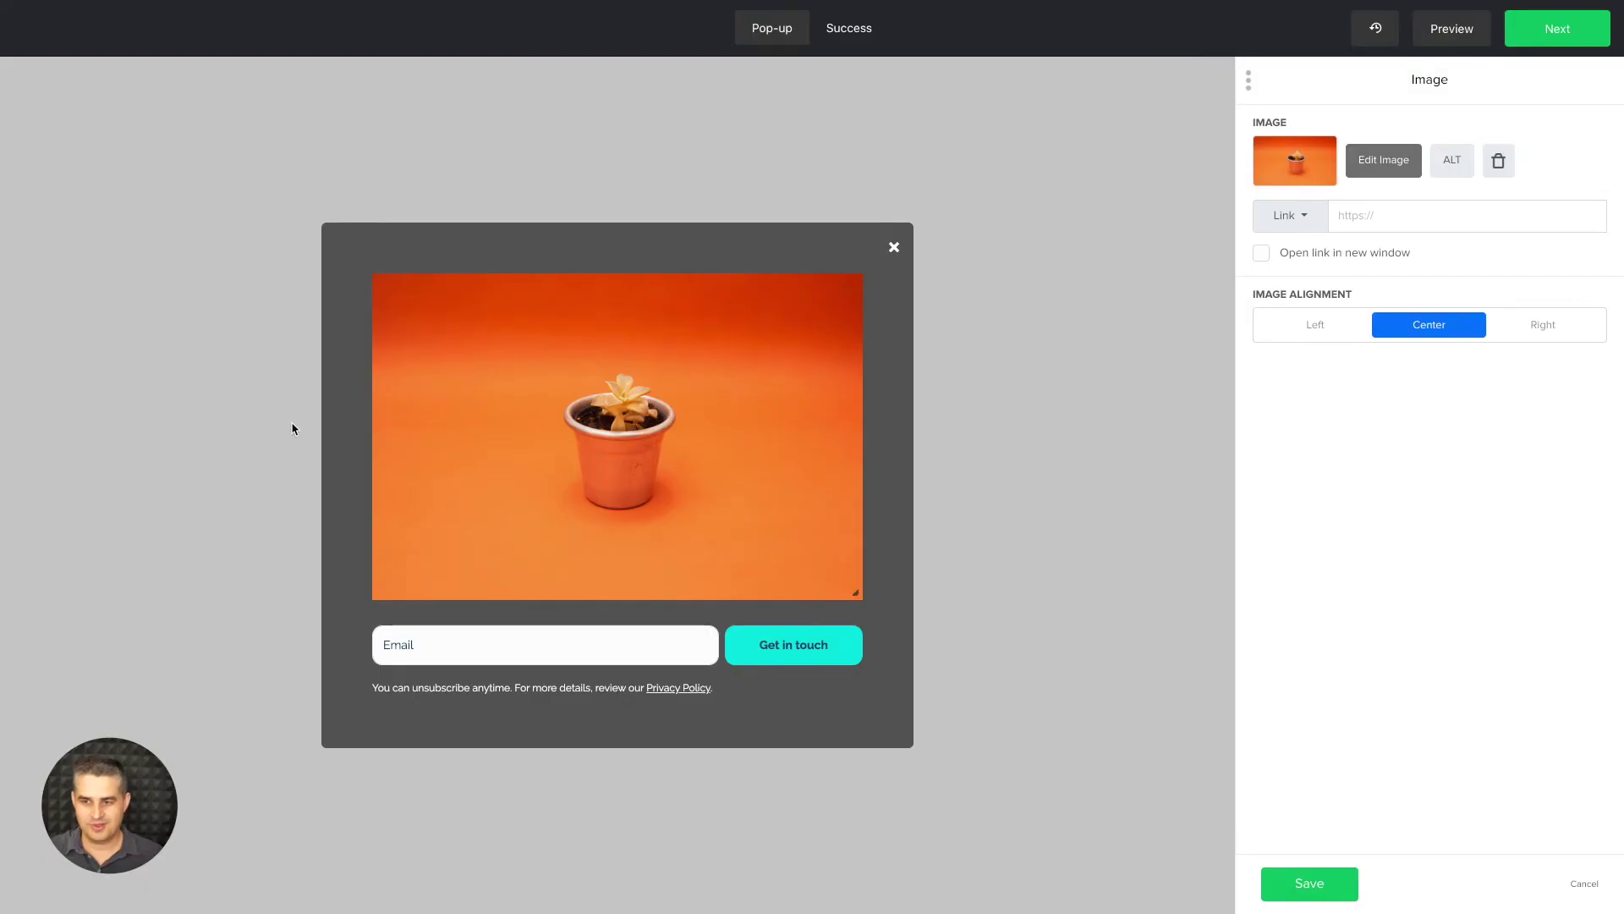
Step: Resize the plant image to 309 x 206 and settle on Center alignment after trying Left and Right
mouse_move(718, 392)
drag(859, 597, 630, 447)
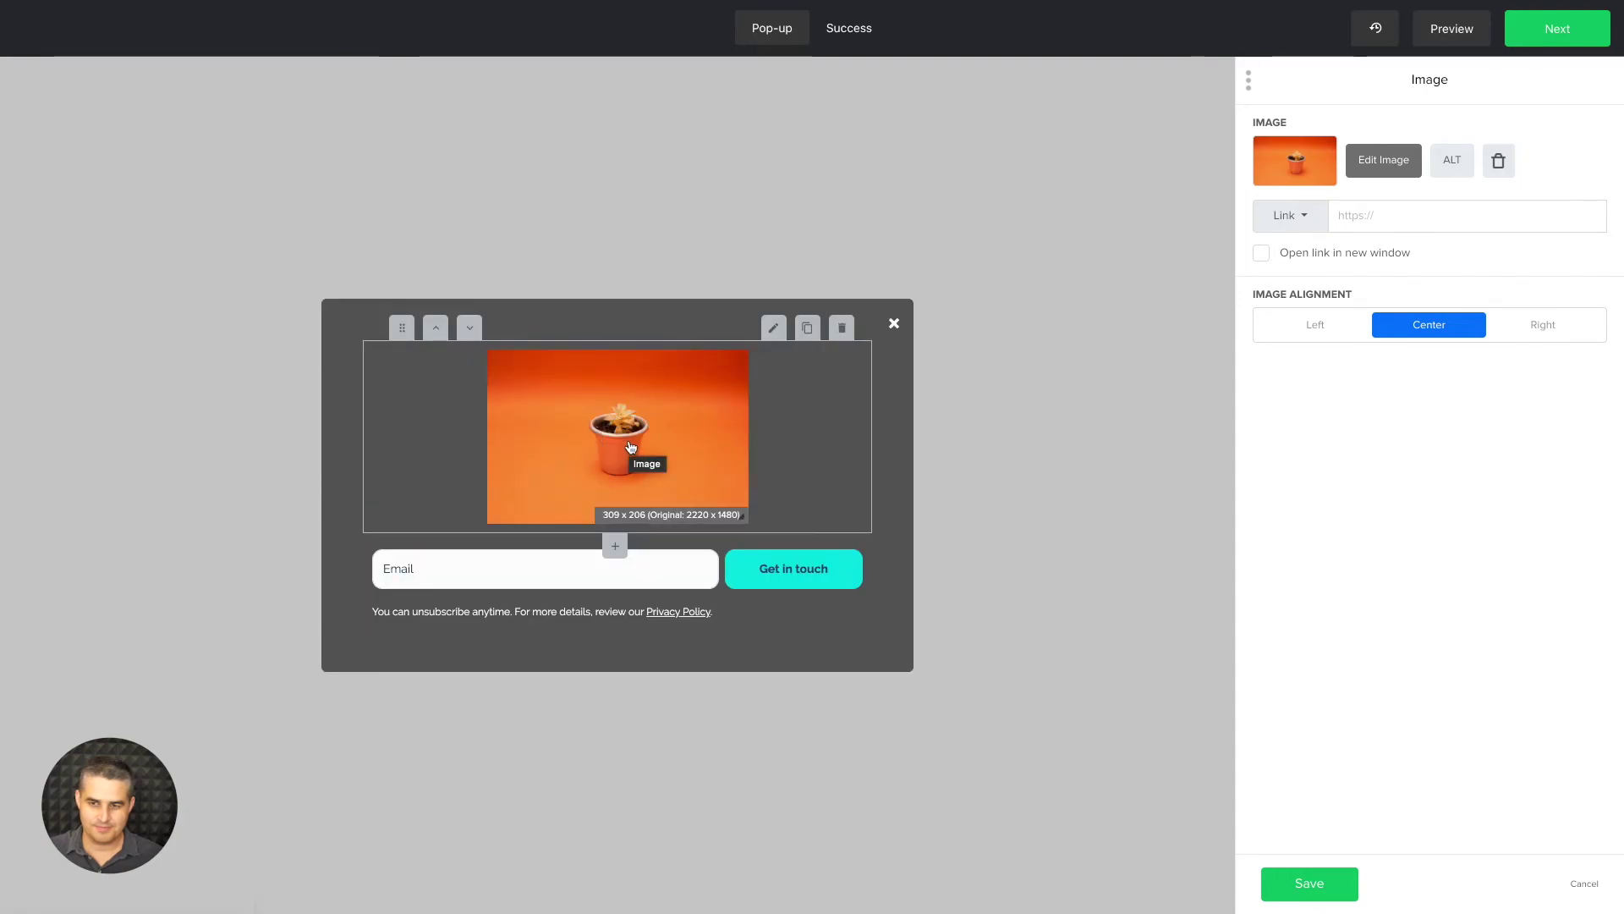
click(1320, 327)
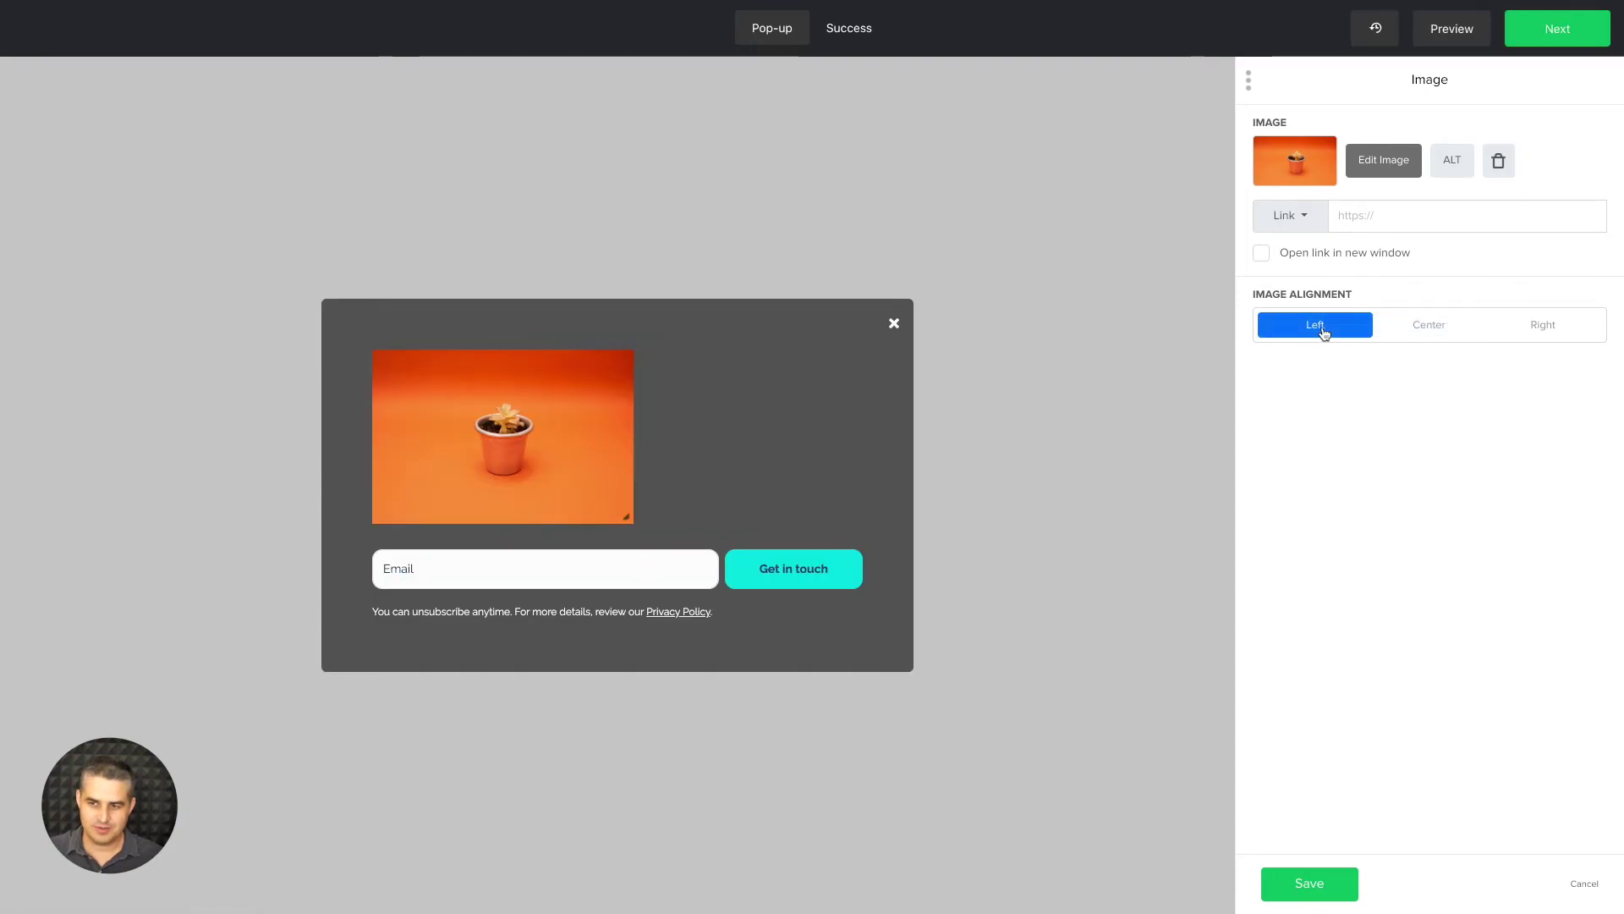
click(1536, 327)
click(1442, 332)
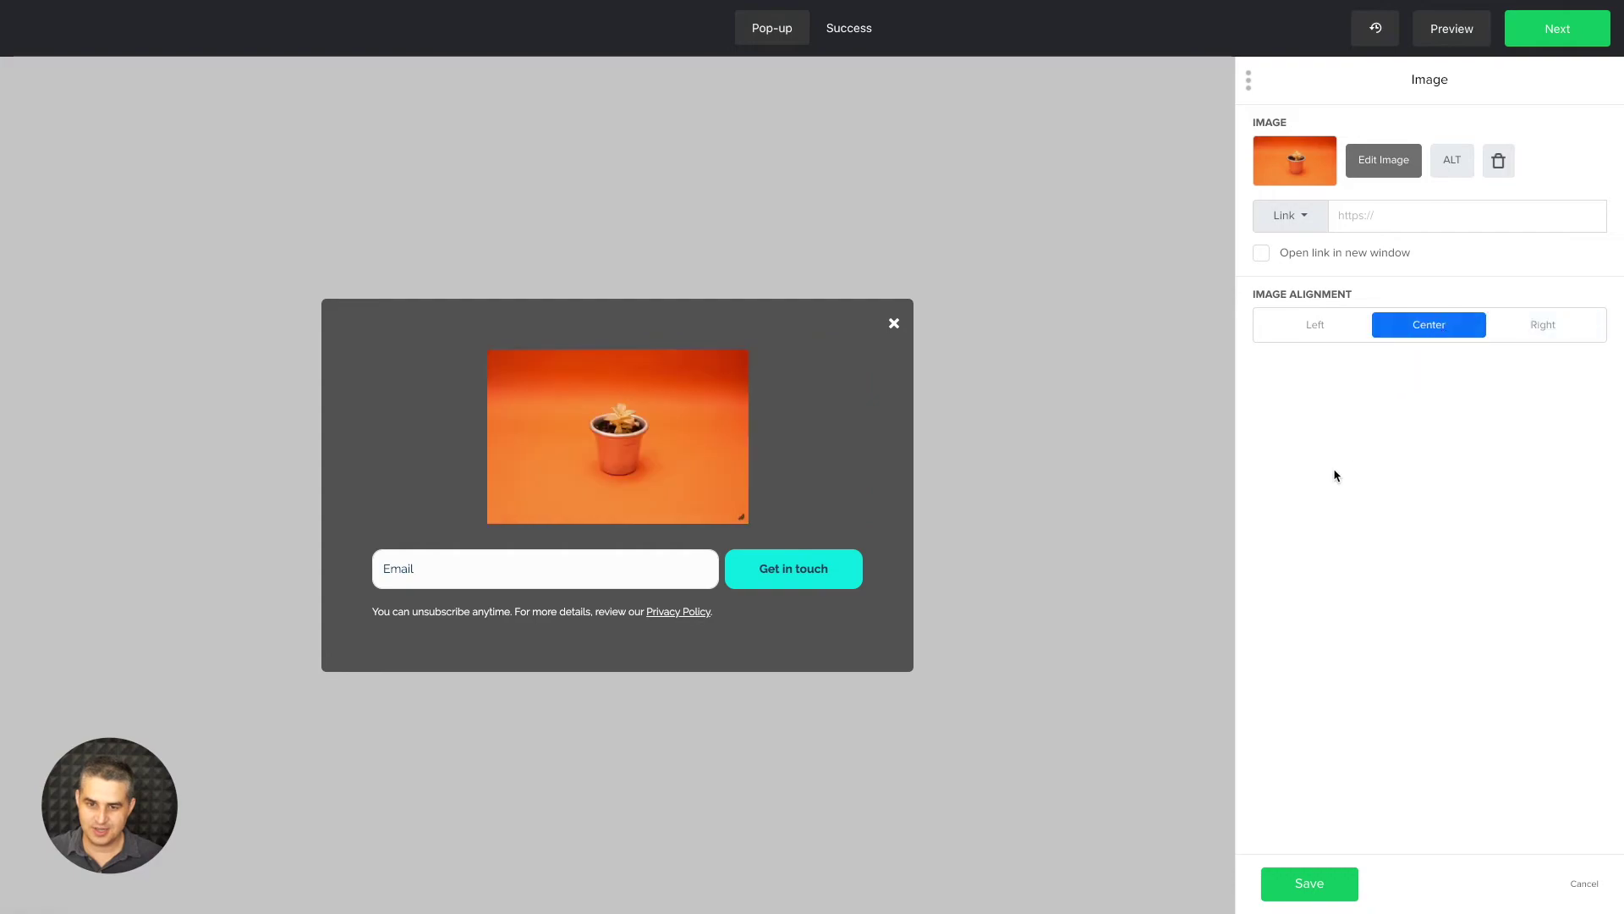
Step: Save the image settings
click(1284, 871)
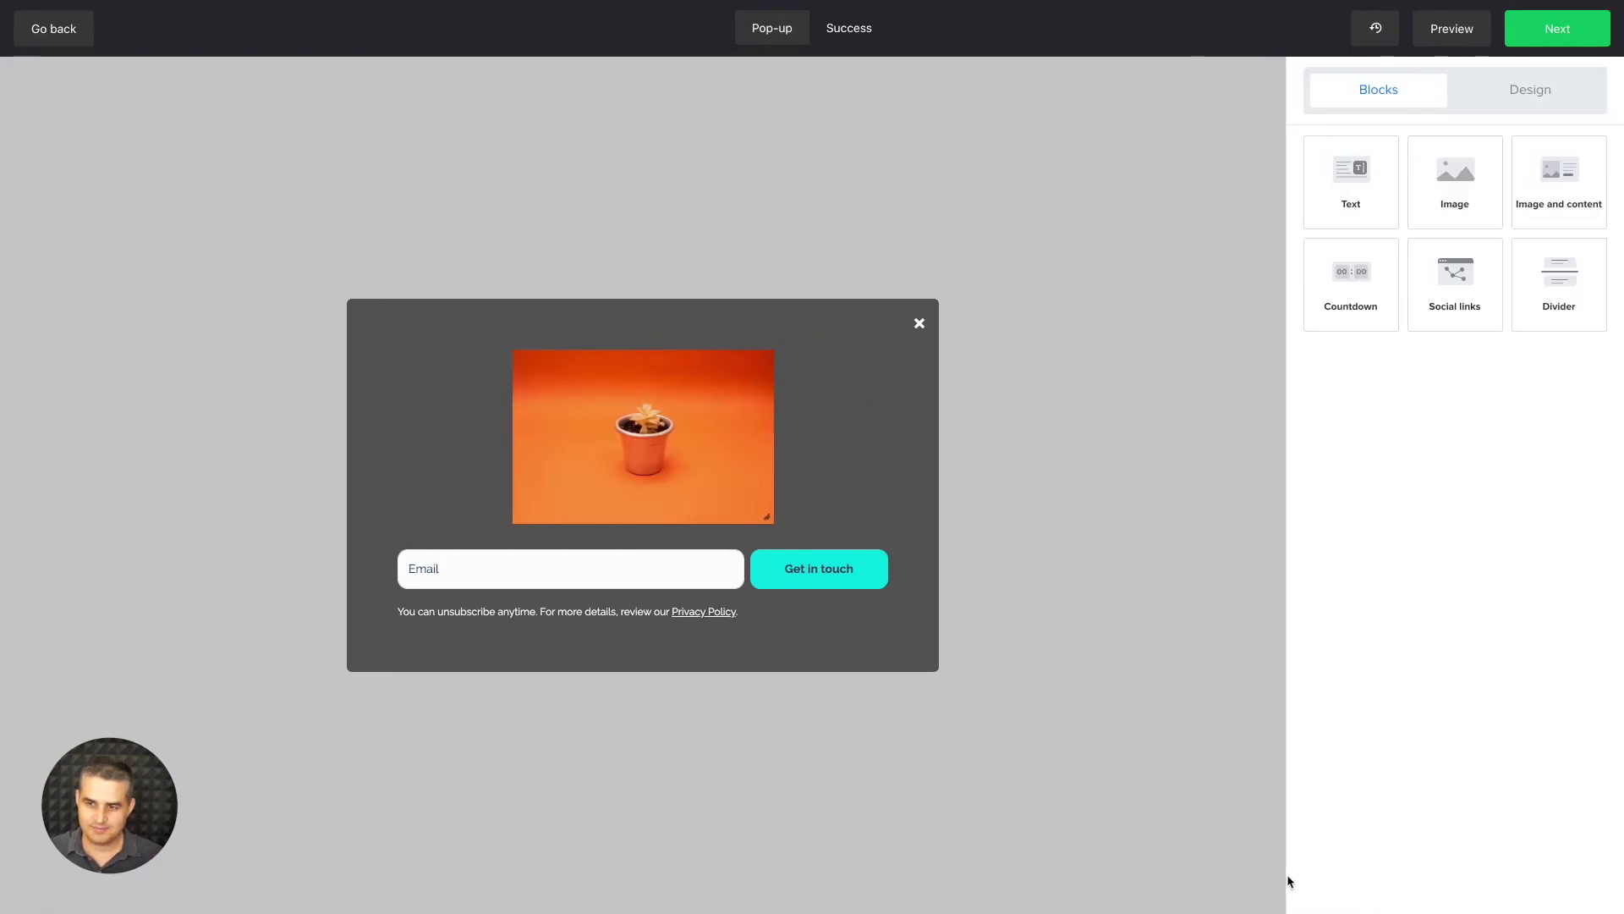
Step: In Design settings, set the button's normal background to yellow #ffc107 instead of cyan #00DFE2 and save
click(1544, 99)
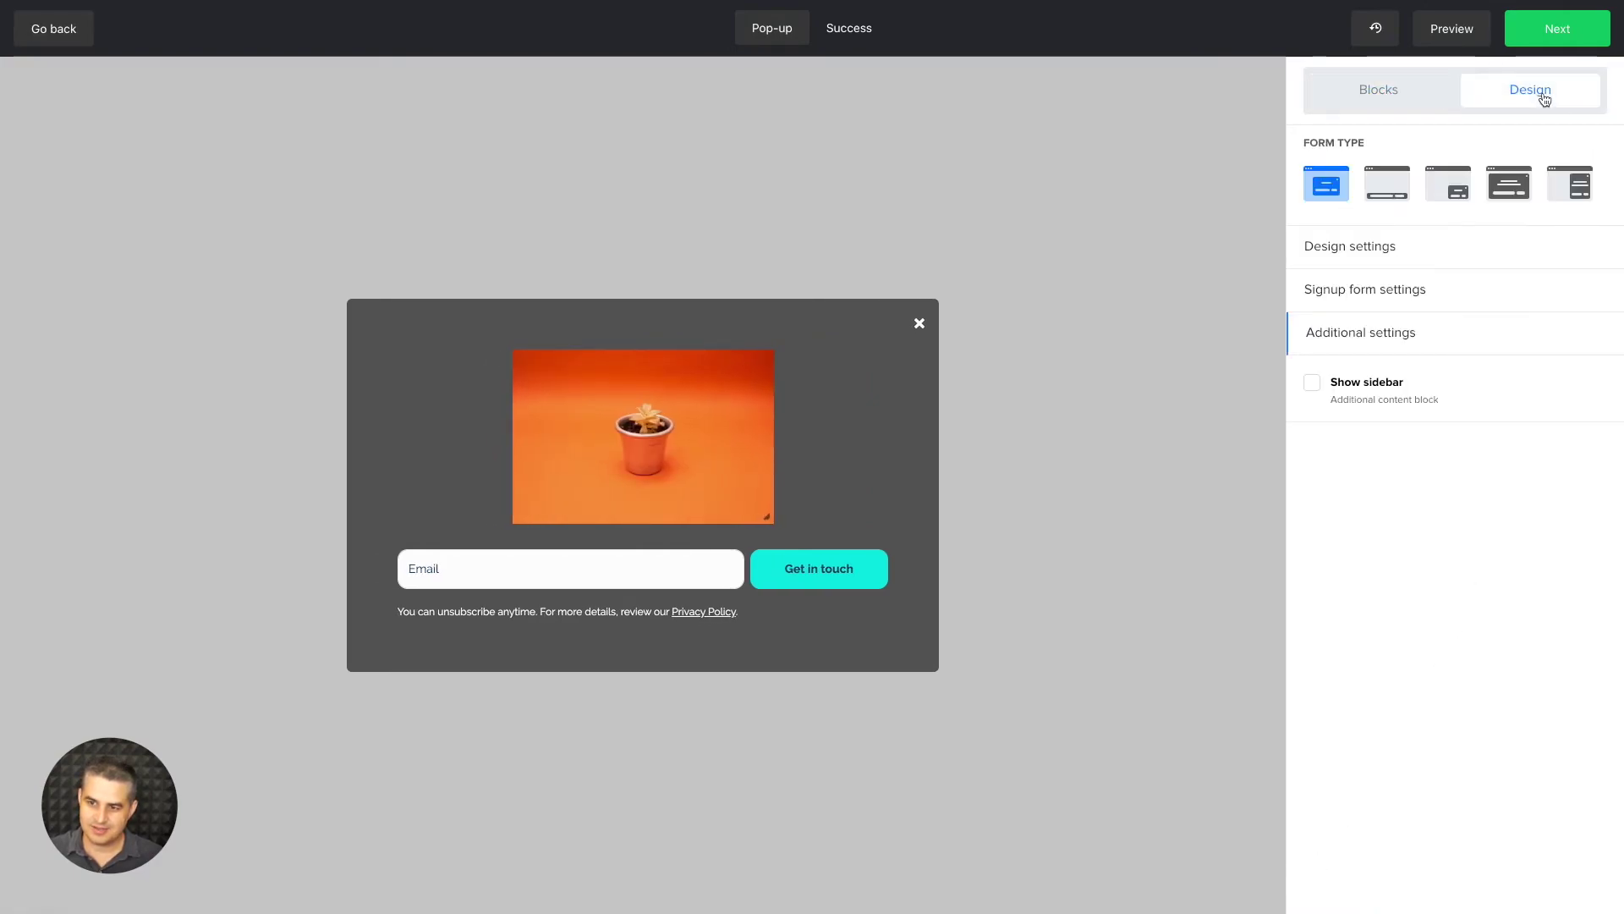
click(1344, 249)
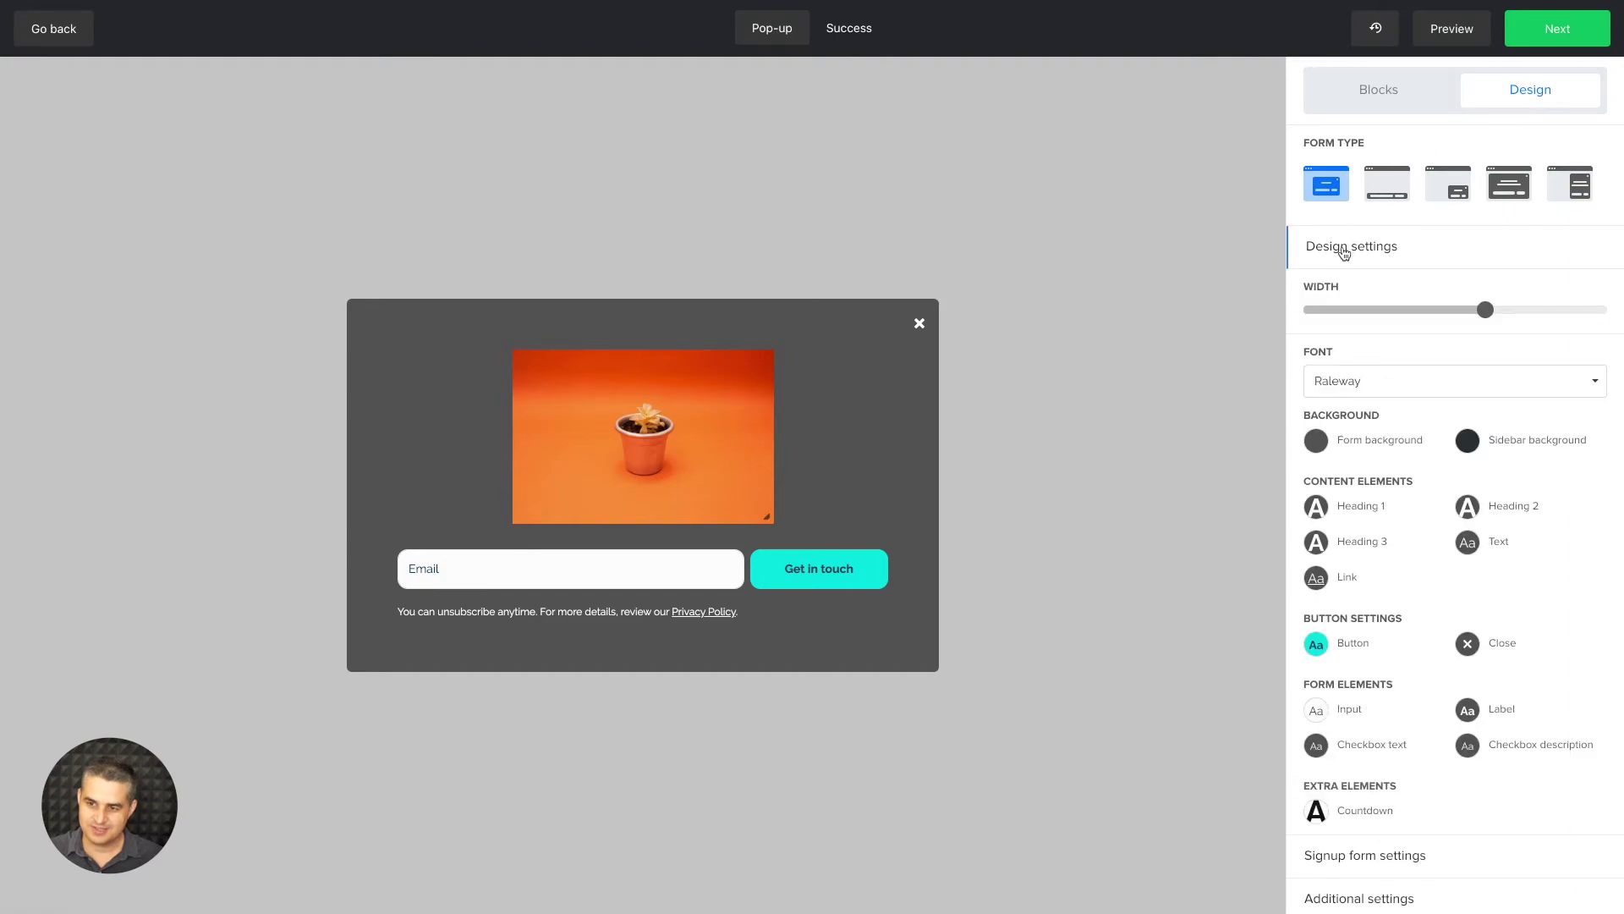
scroll(1345, 263, down, 1)
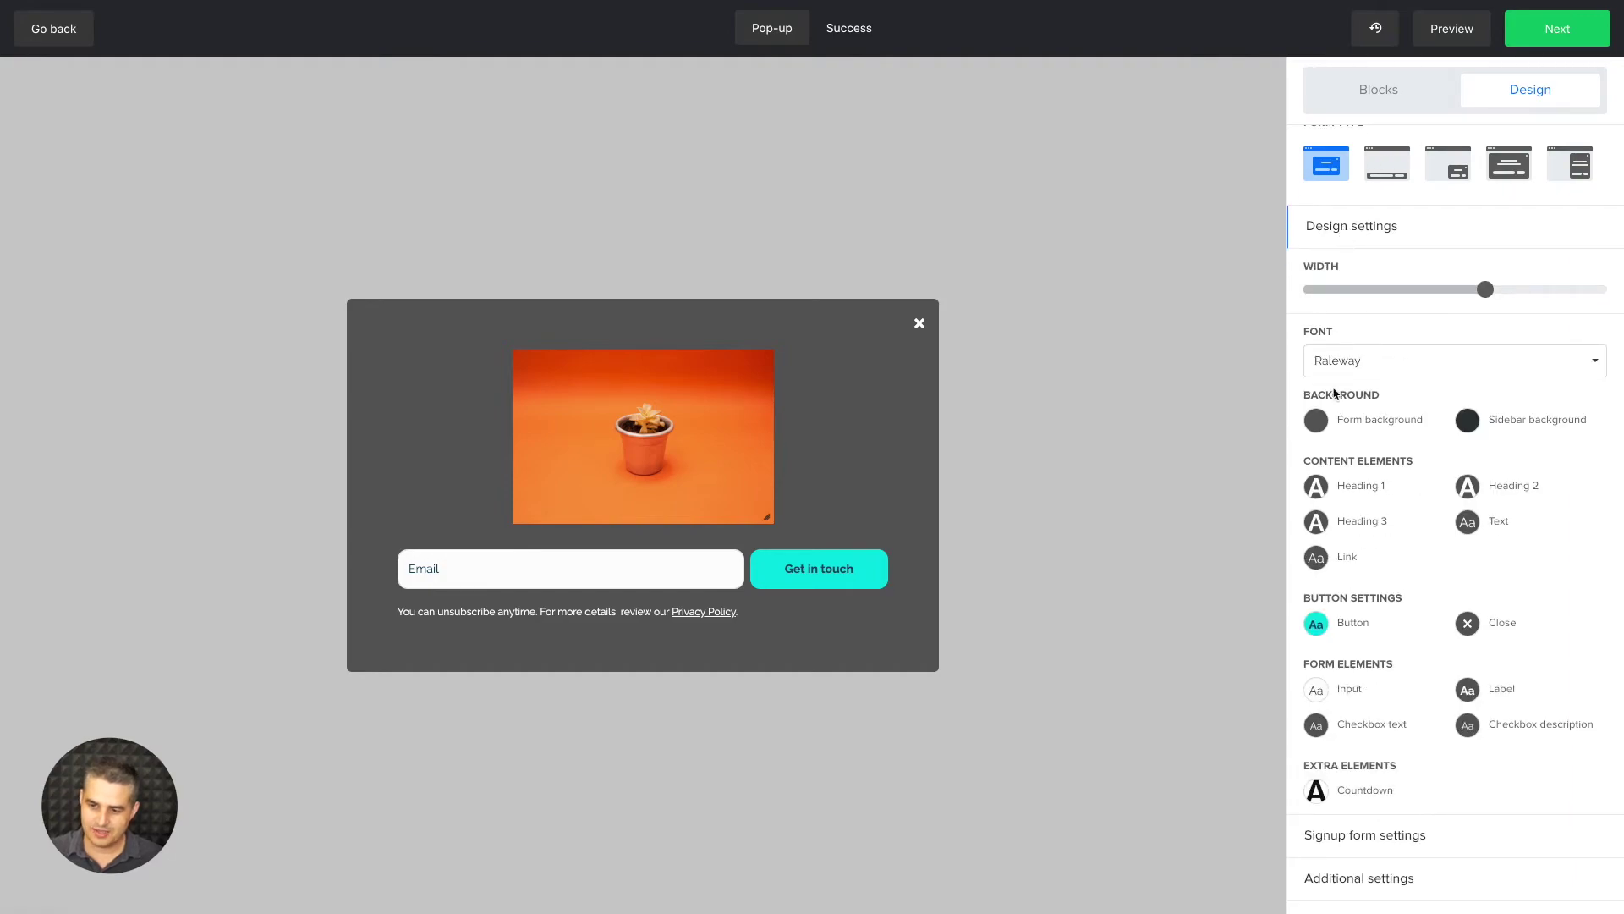
click(1317, 625)
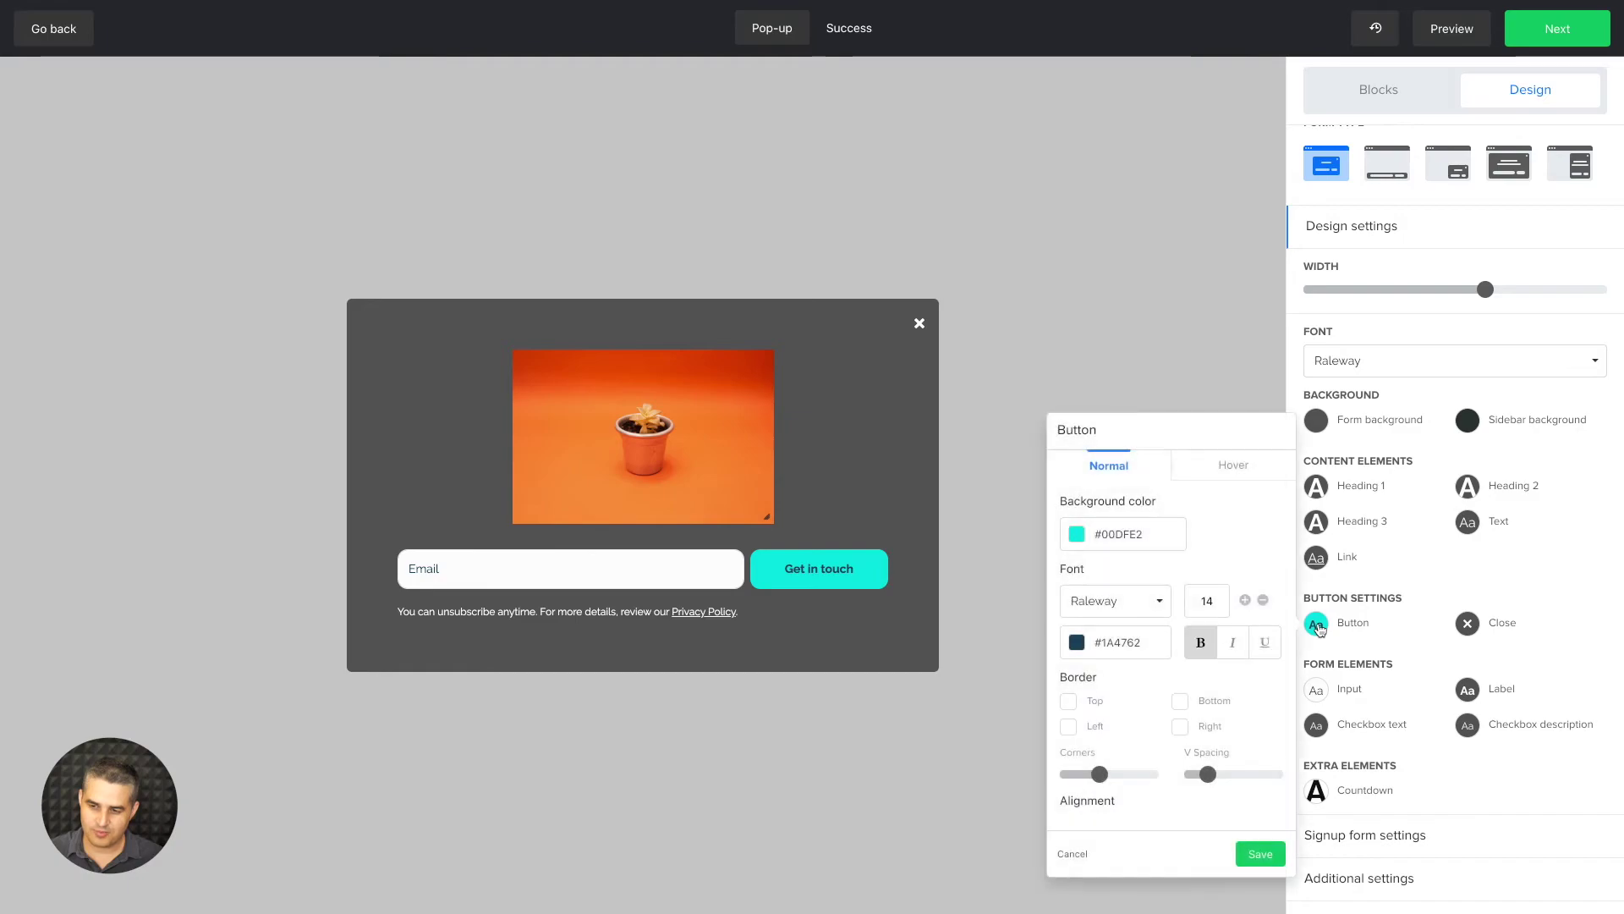
click(1077, 534)
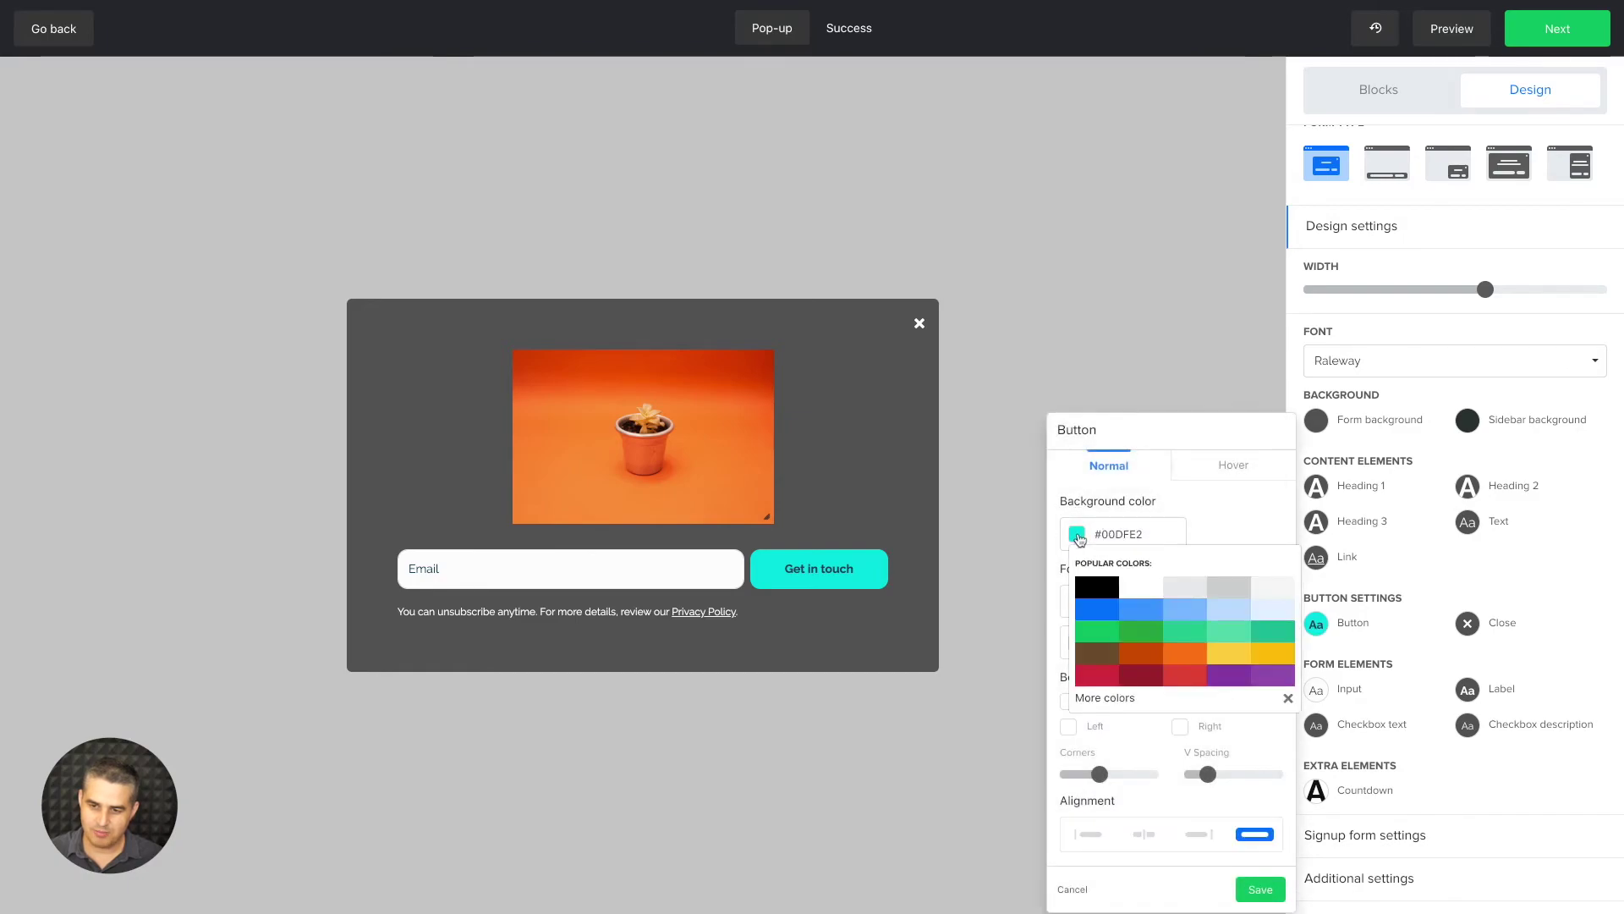
click(1276, 657)
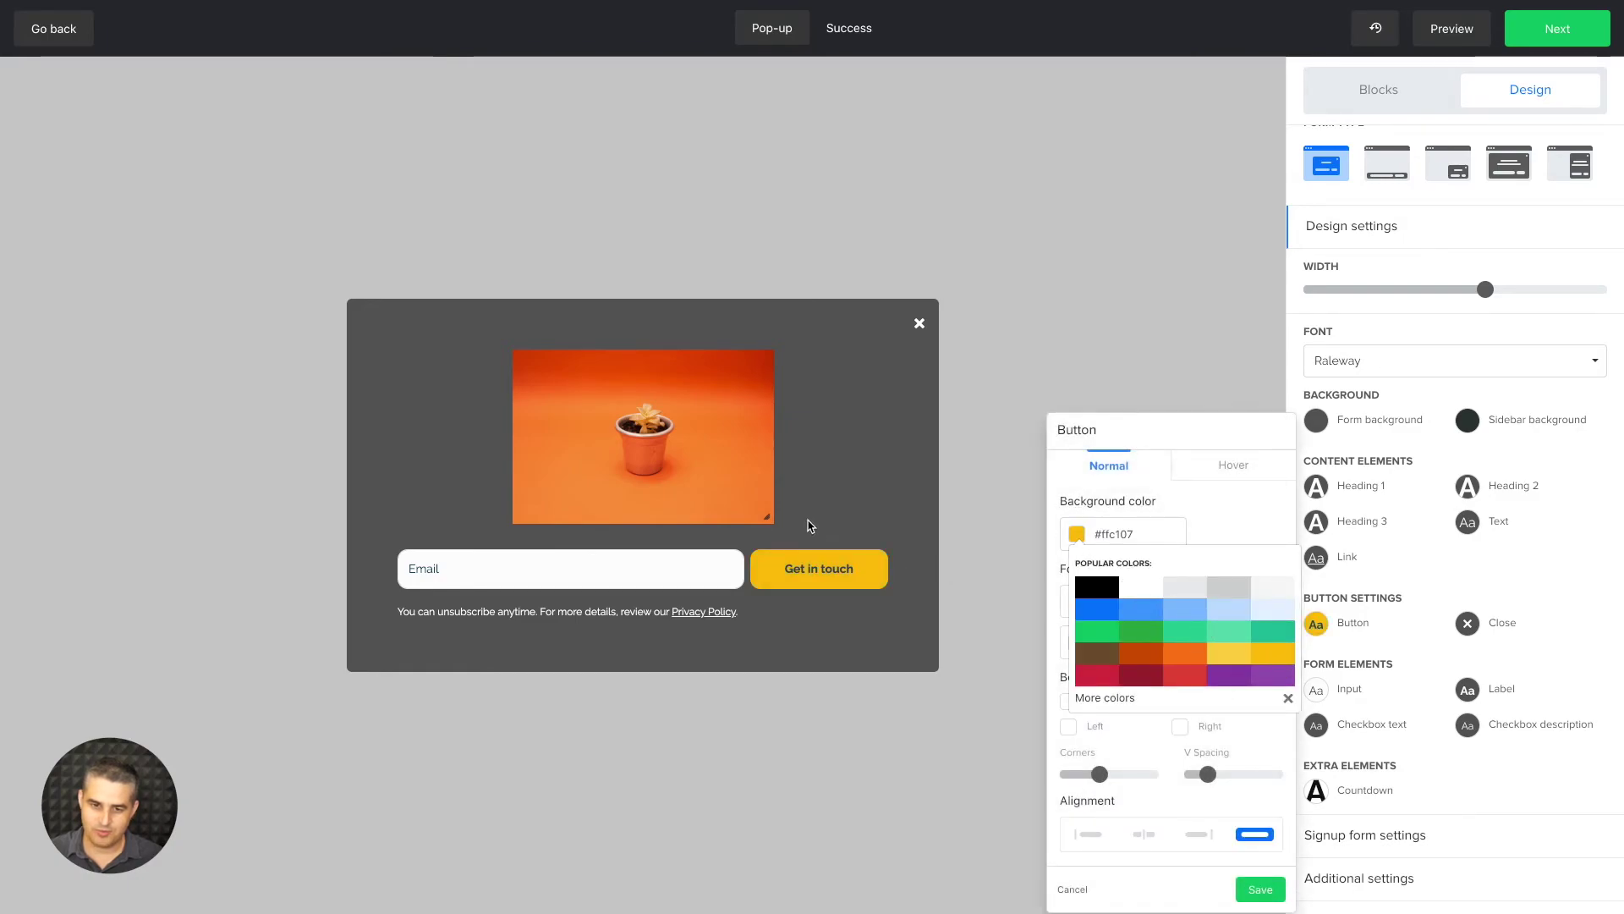
click(1250, 890)
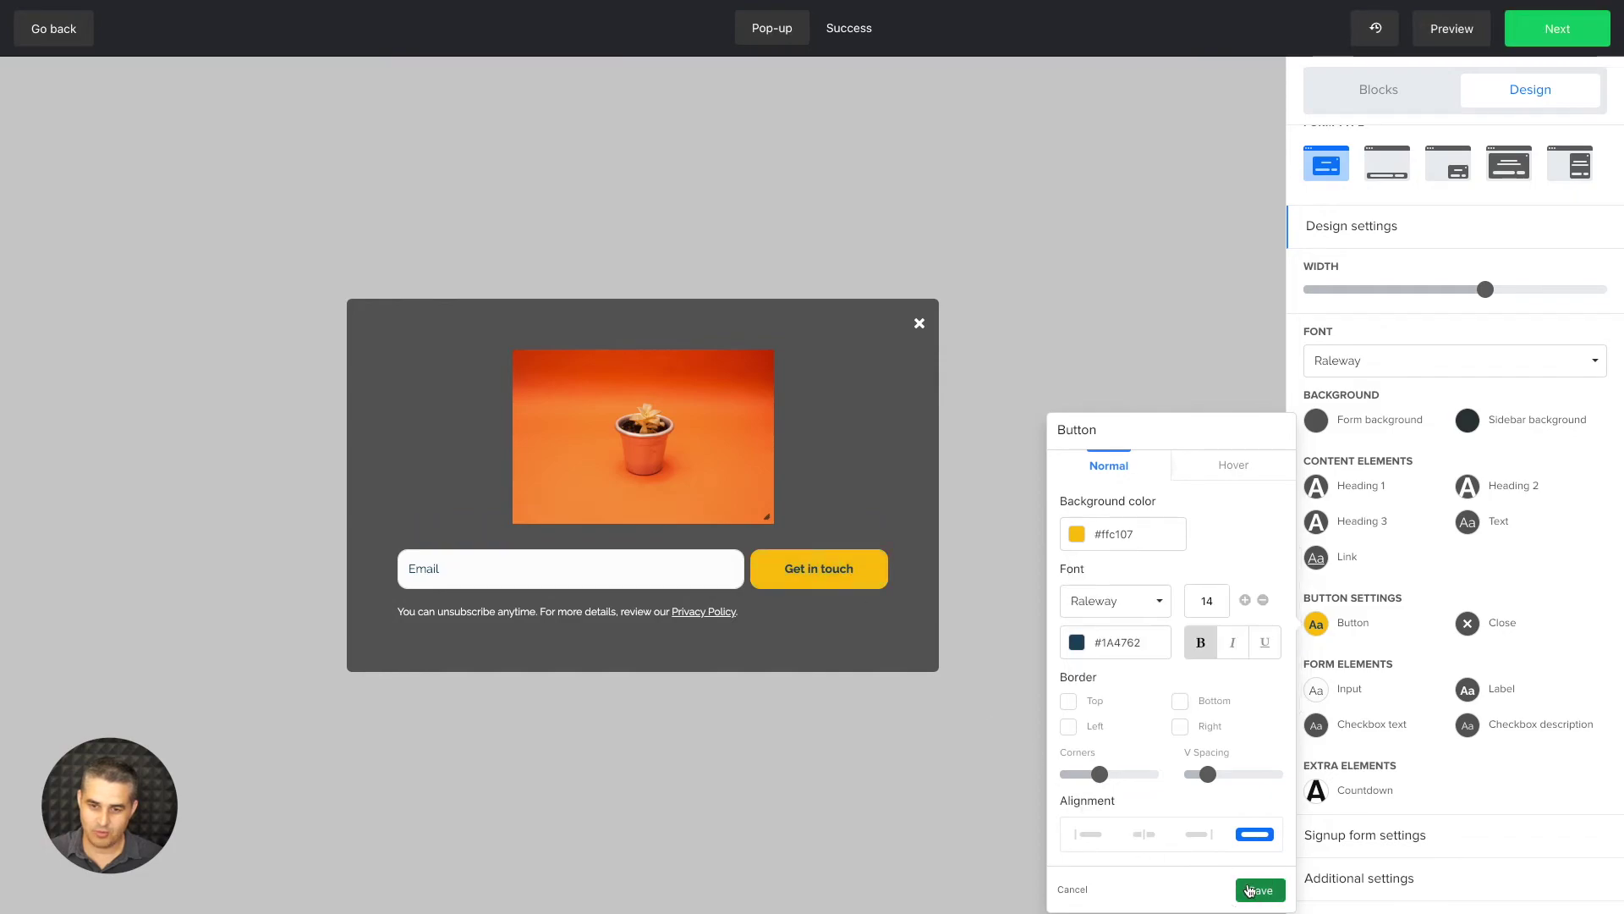
click(836, 570)
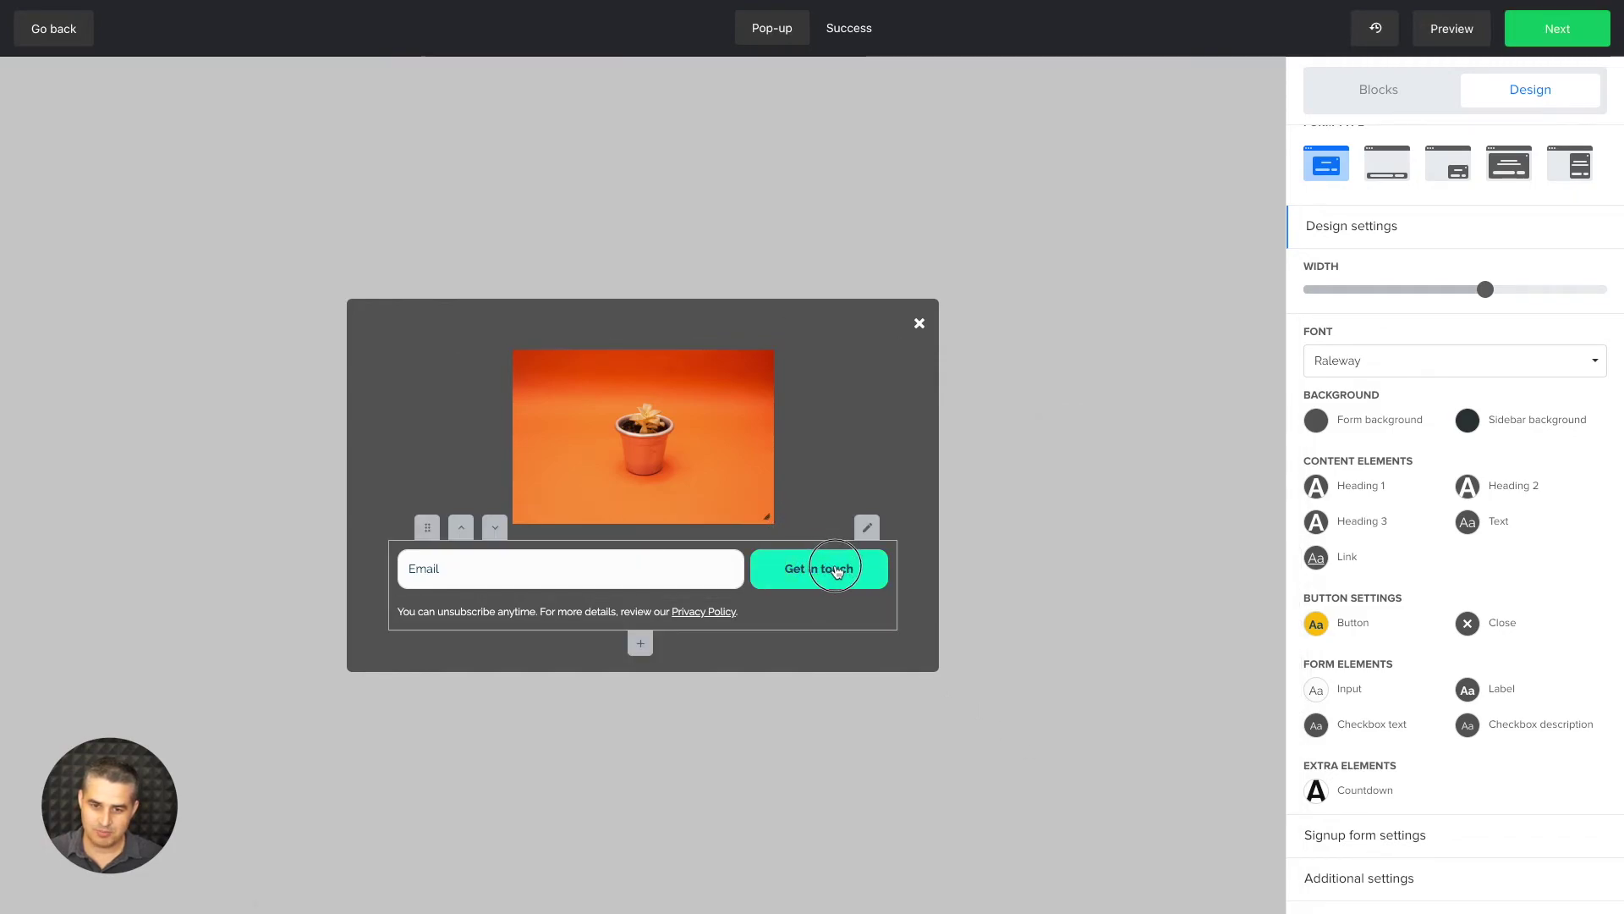
Step: Narrow the pop-up from 700 to 514 and set the form background to light grey #d9d9d9
click(1486, 290)
drag(1486, 290, 1327, 303)
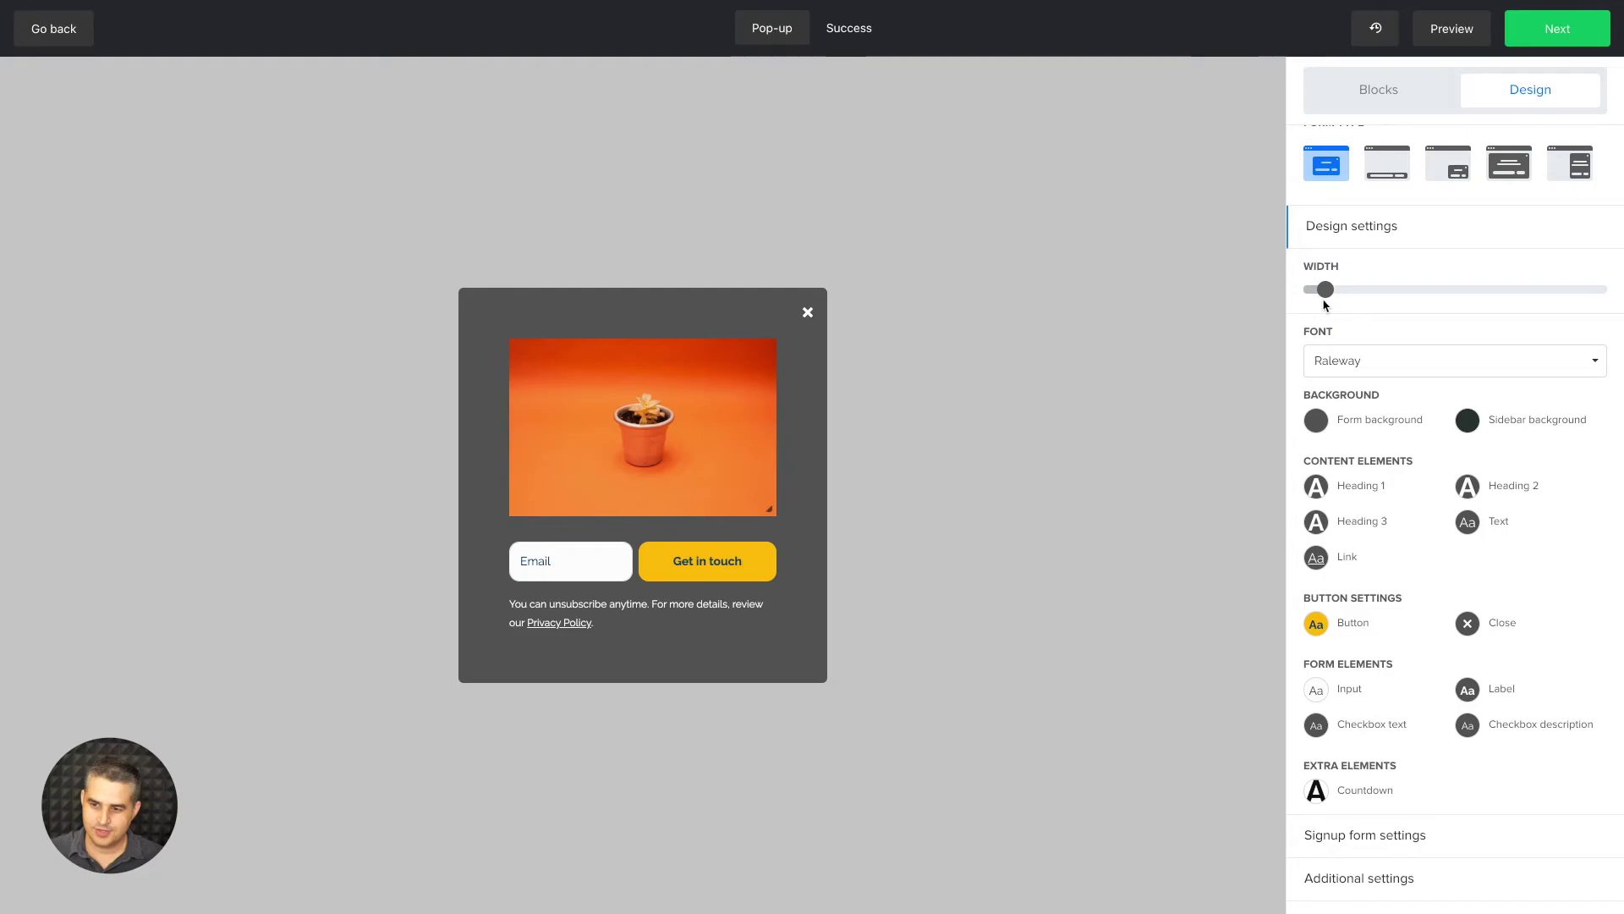
click(1313, 422)
click(1175, 375)
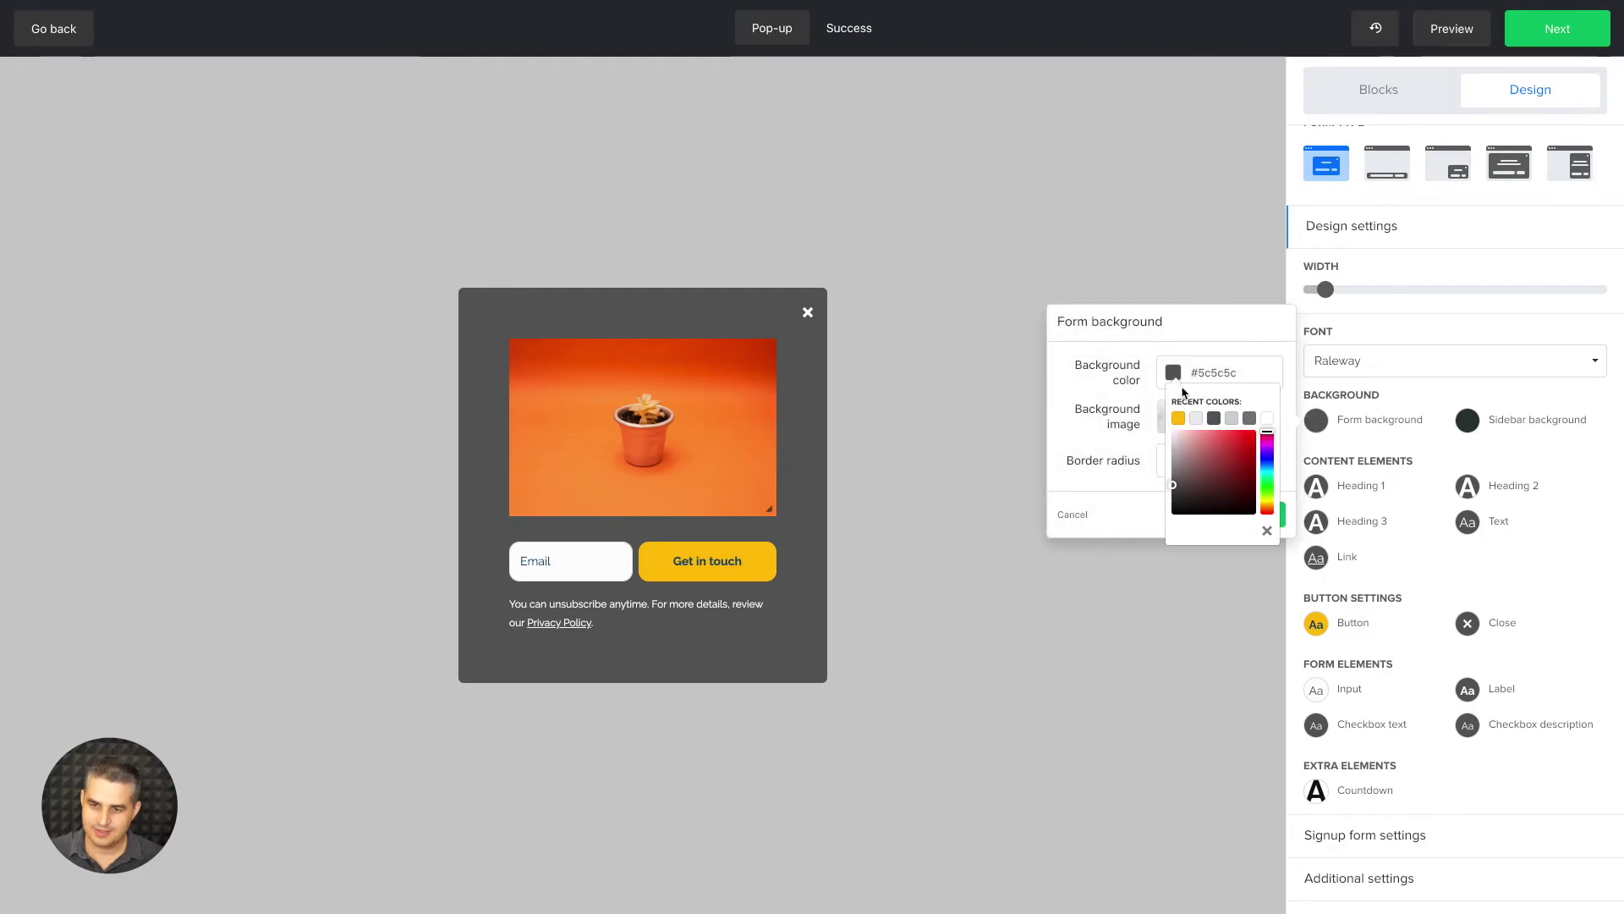
click(1232, 418)
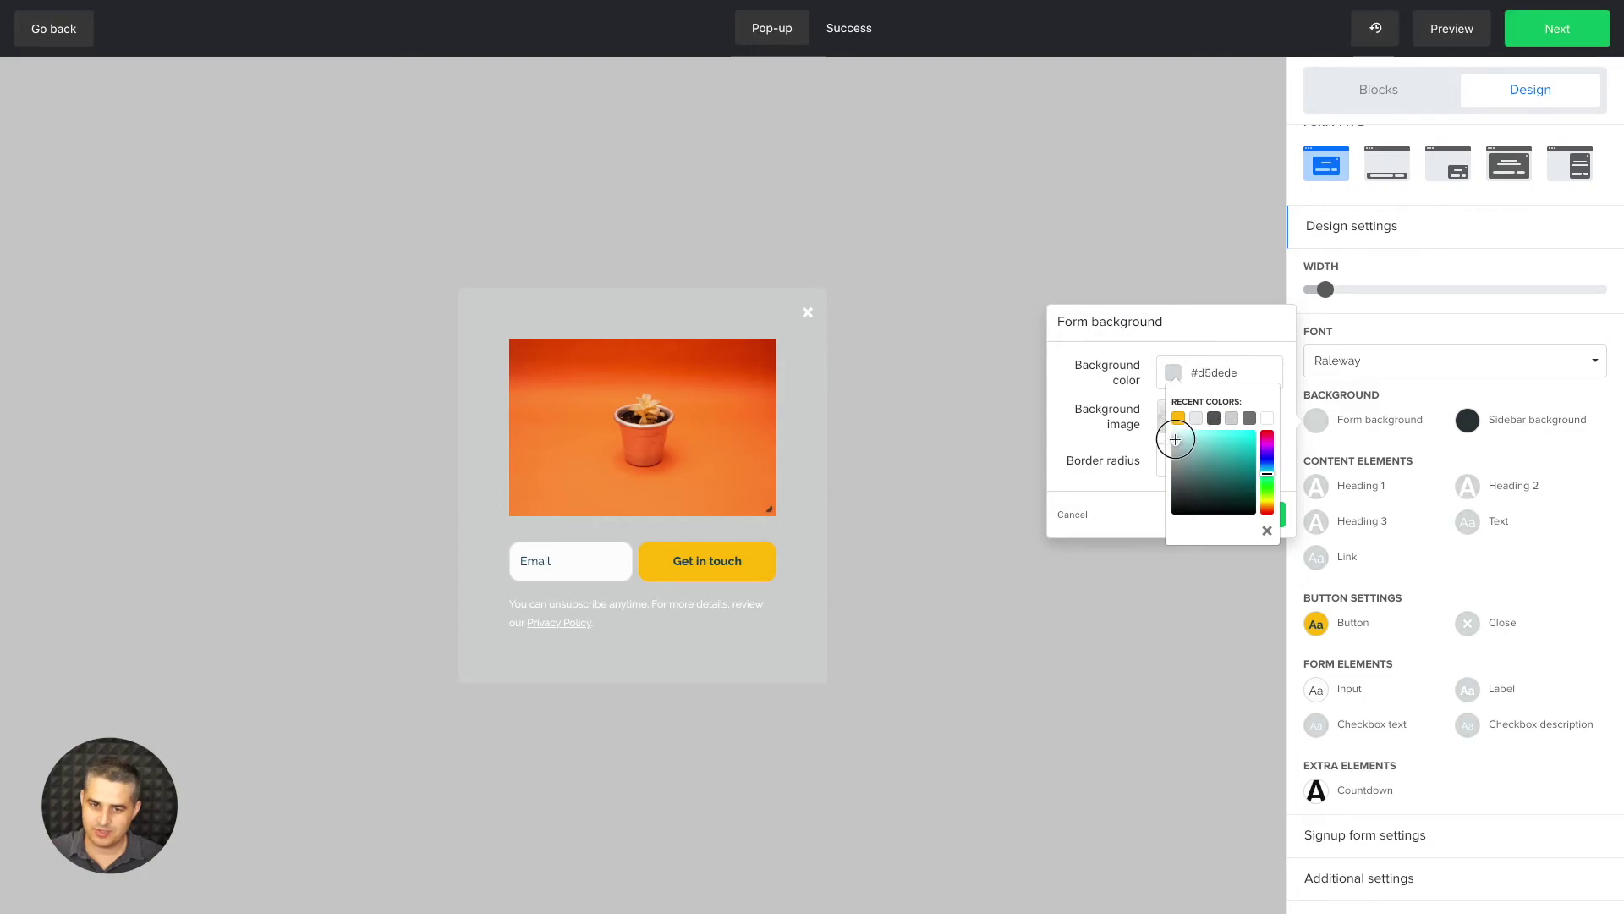
click(1176, 434)
mouse_move(1175, 434)
mouse_down()
mouse_move(1174, 465)
mouse_move(1169, 442)
mouse_up()
click(1249, 417)
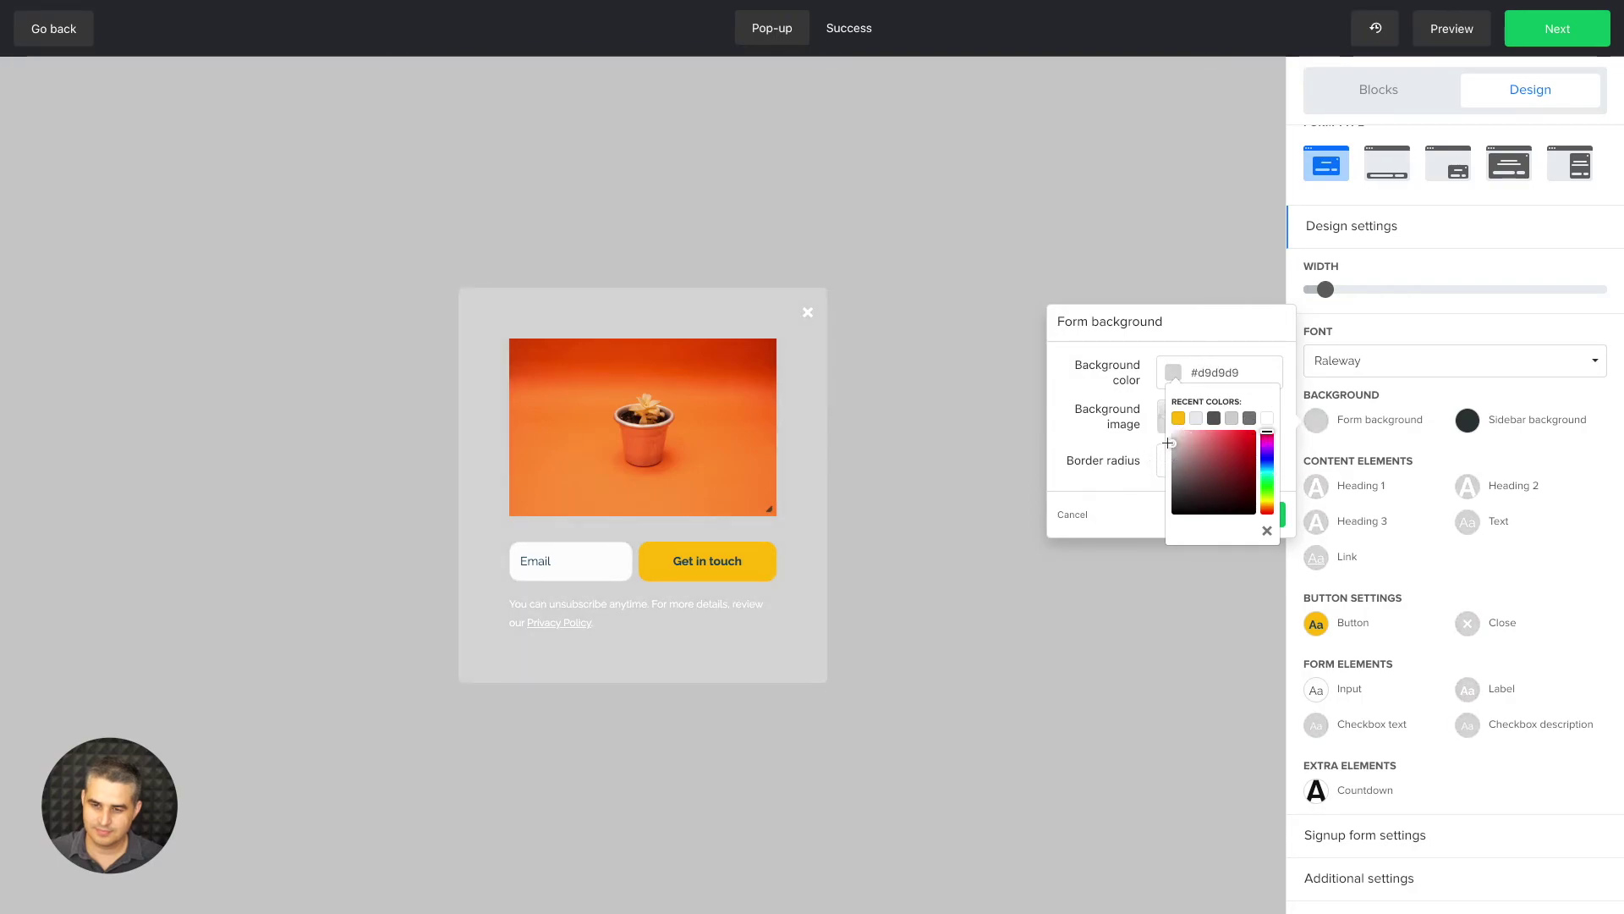
click(1140, 466)
Step: Raise the pop-up's border radius to 17 and save the form background settings
click(1218, 461)
click(1218, 461)
click(1217, 461)
click(1218, 461)
click(1217, 461)
click(1217, 461)
click(1217, 462)
click(1218, 461)
click(1218, 461)
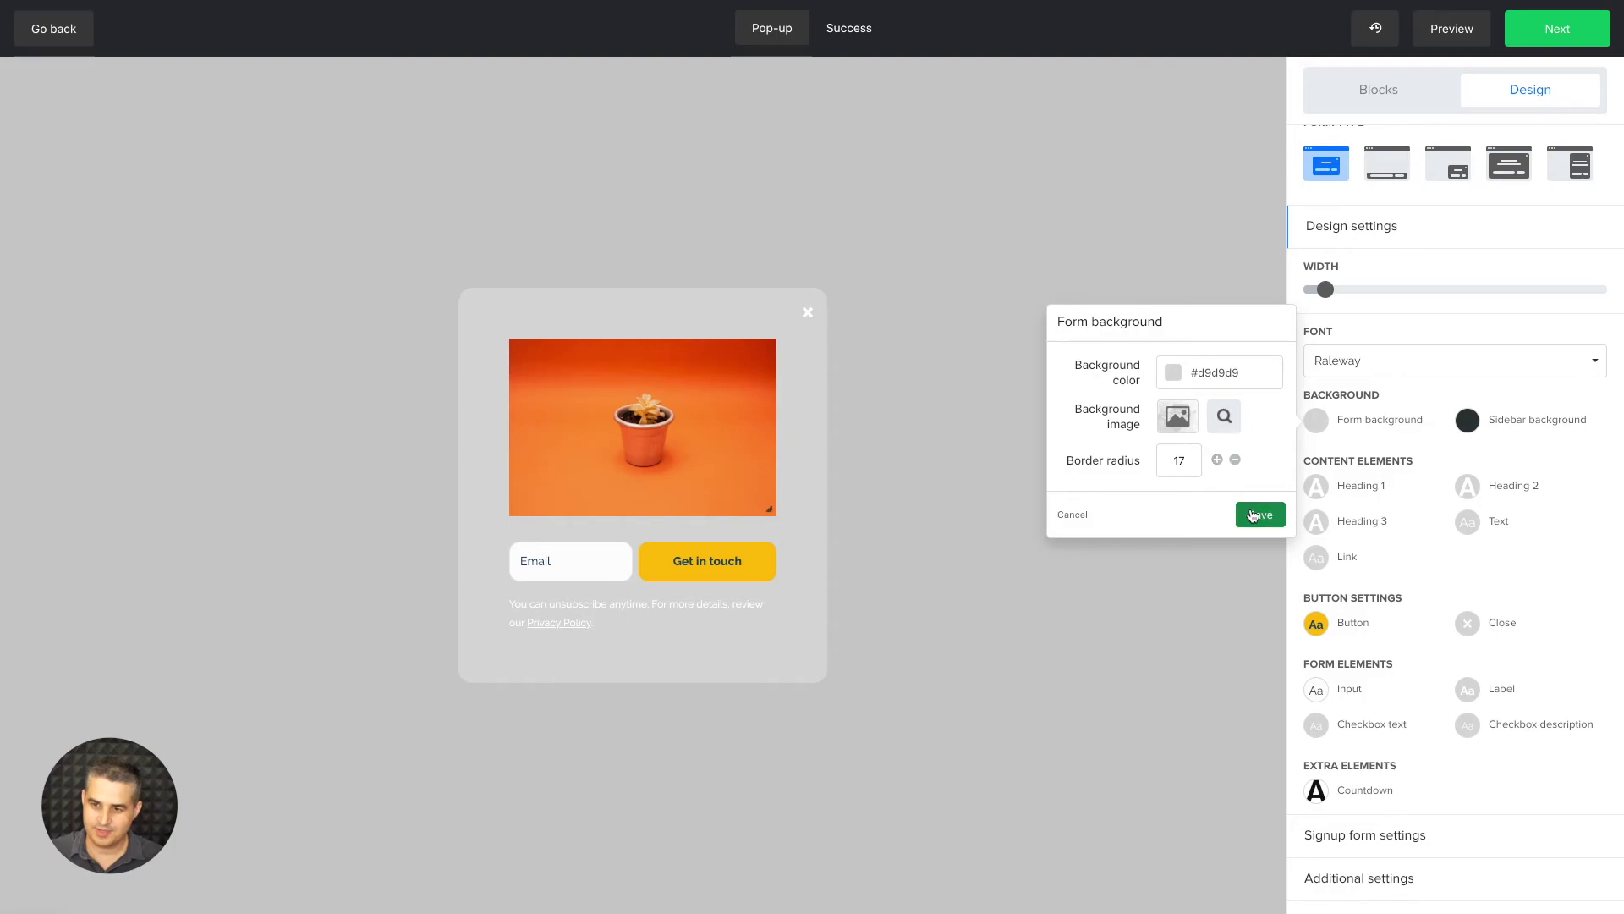
click(1252, 512)
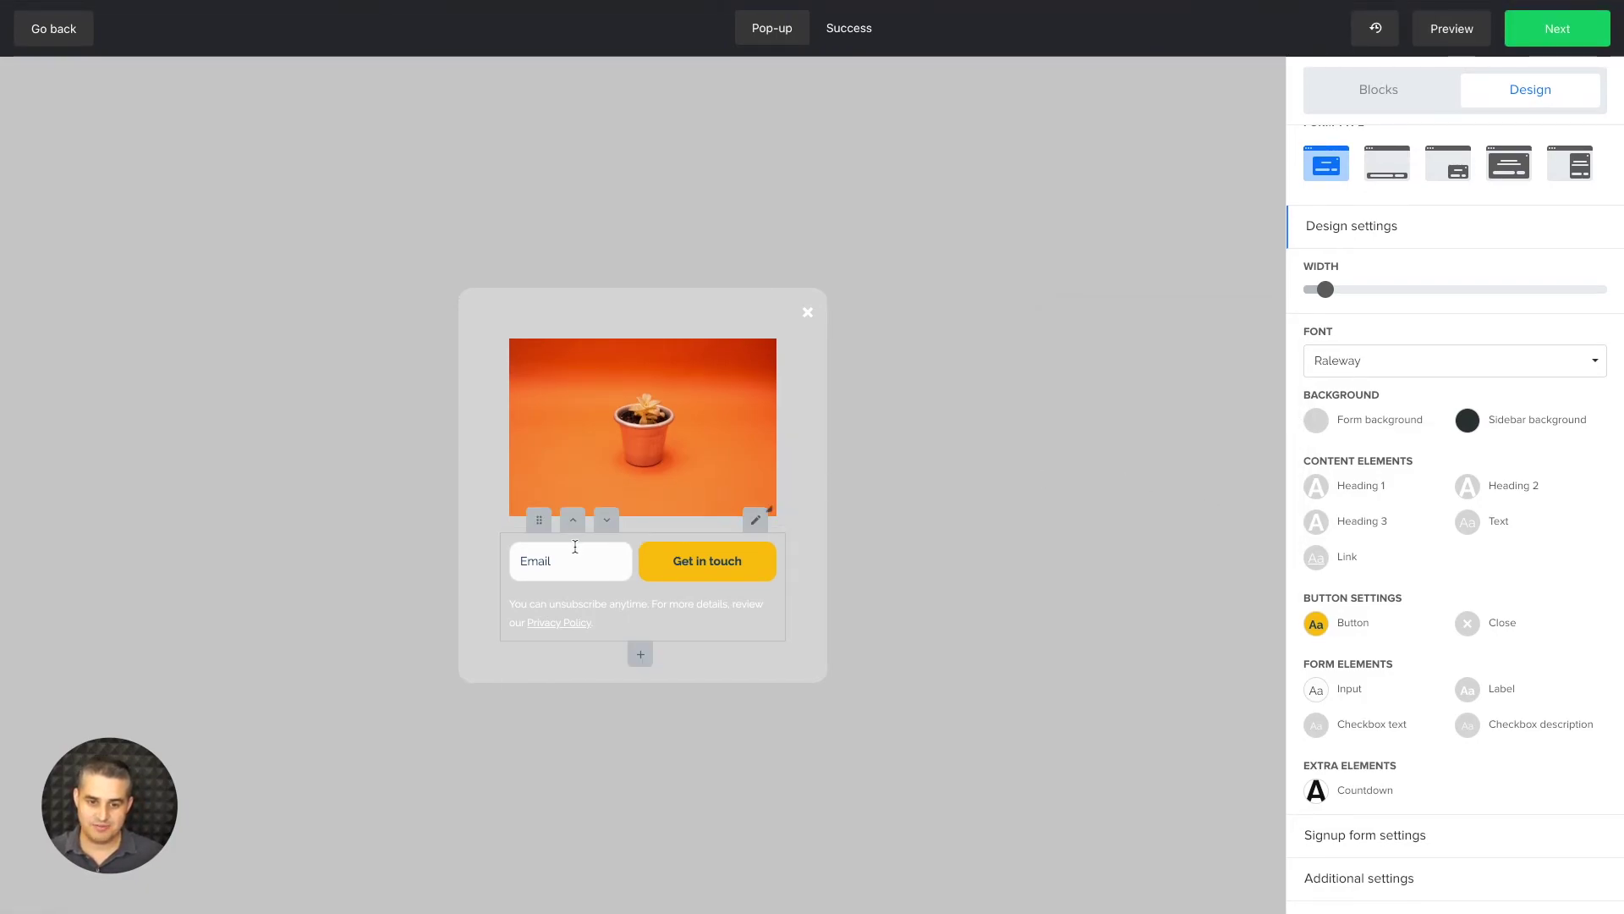
click(759, 522)
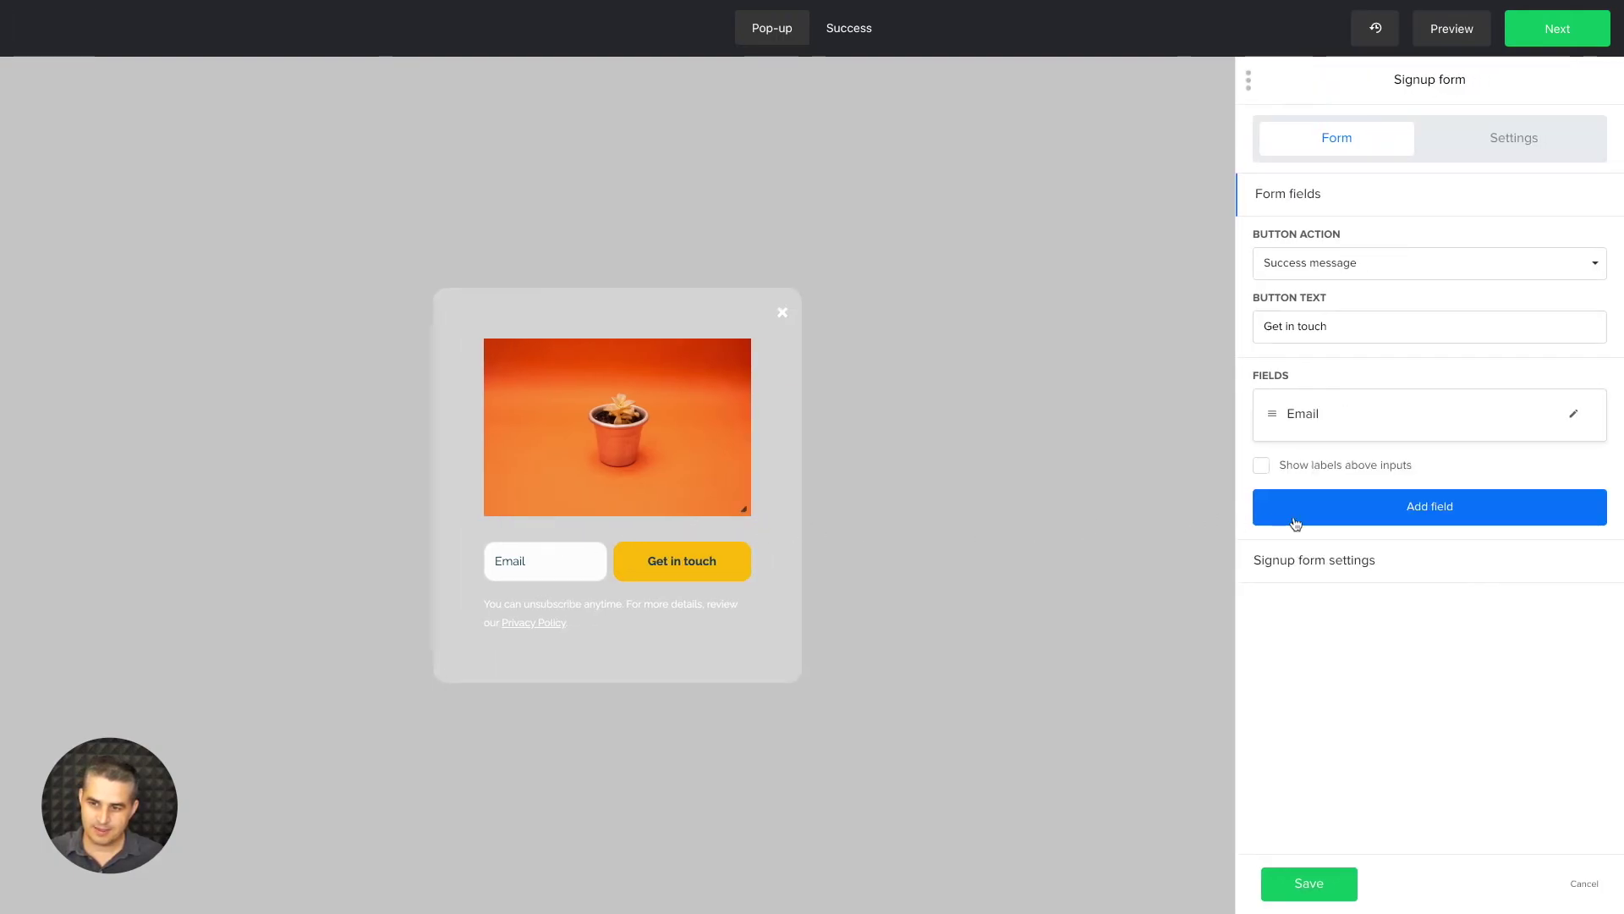
Step: Add a Name field, set Form alignment to Vertical instead of horizontal, and save
click(1425, 518)
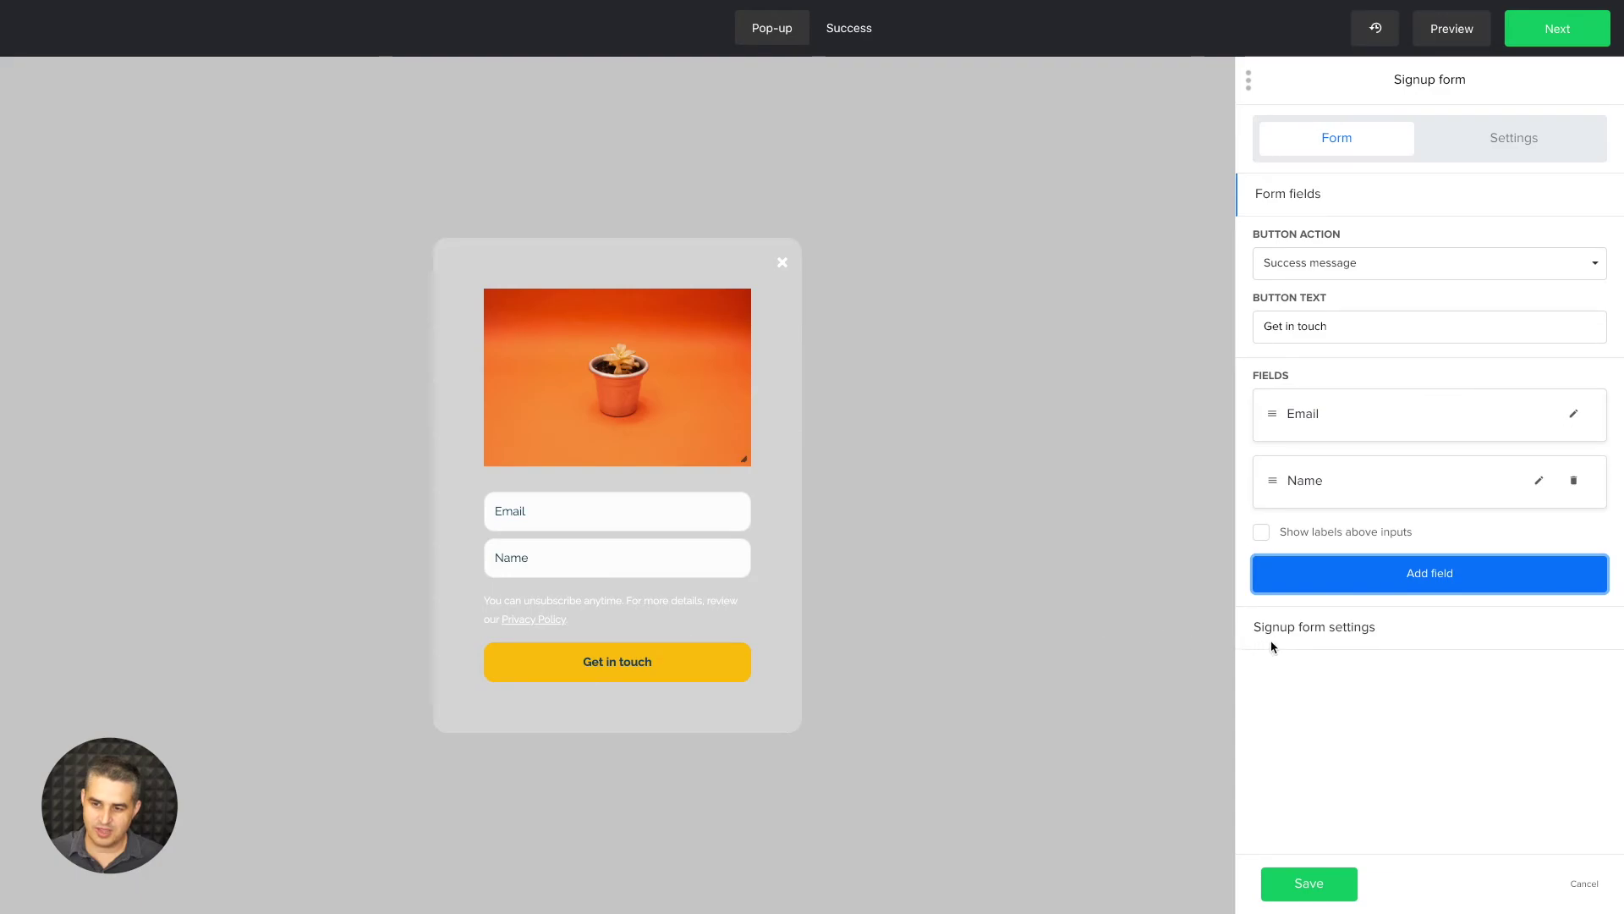
click(1312, 630)
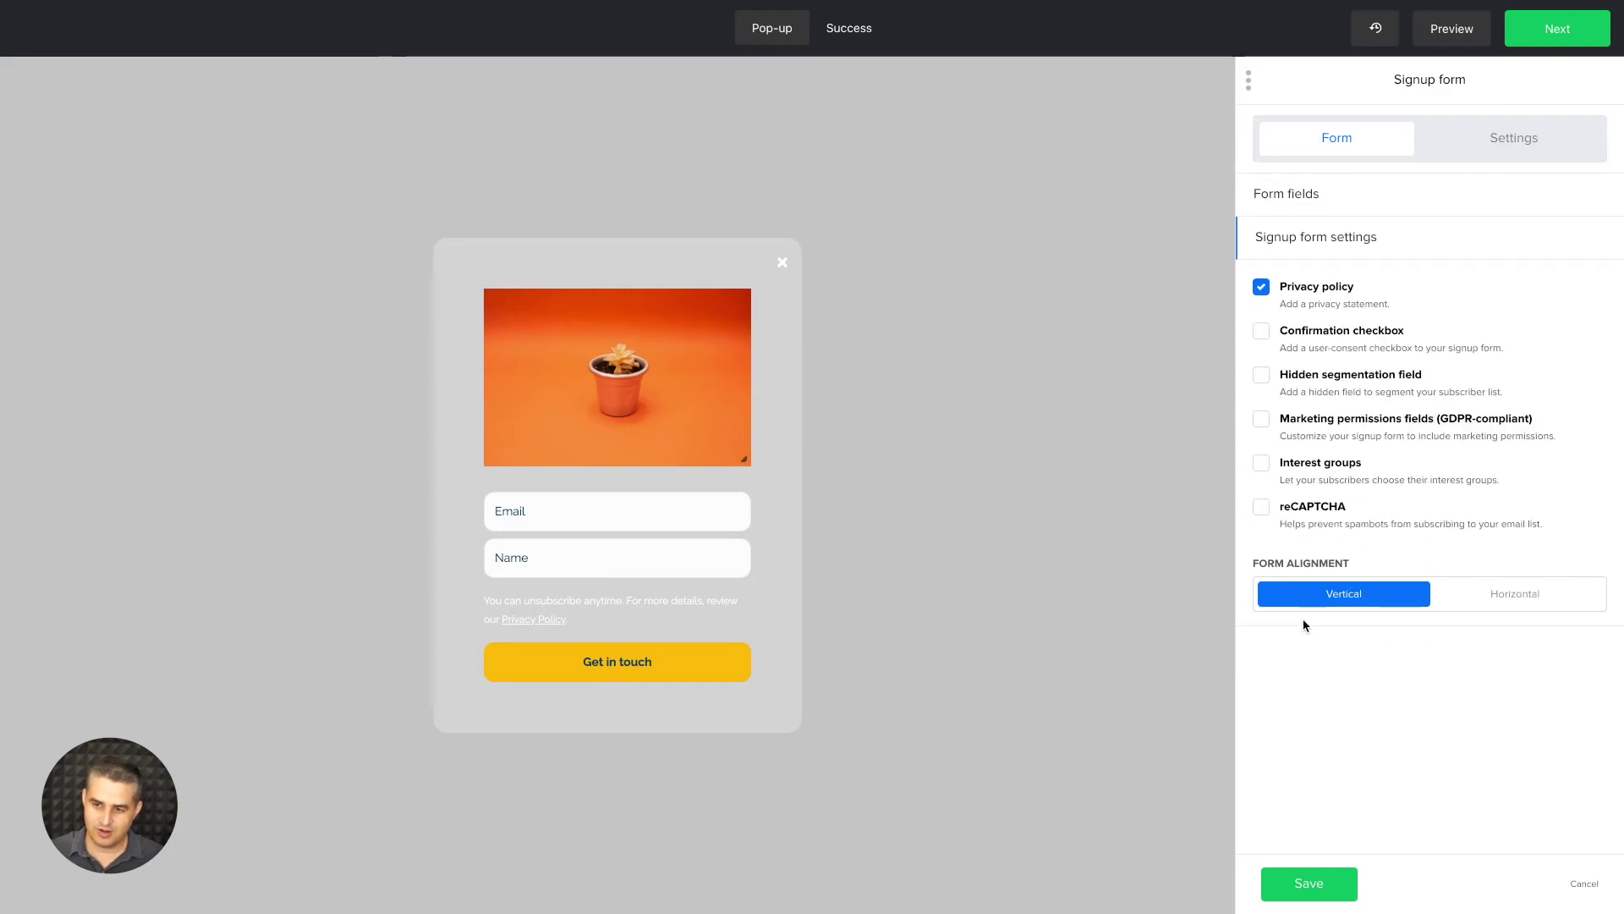
click(1512, 600)
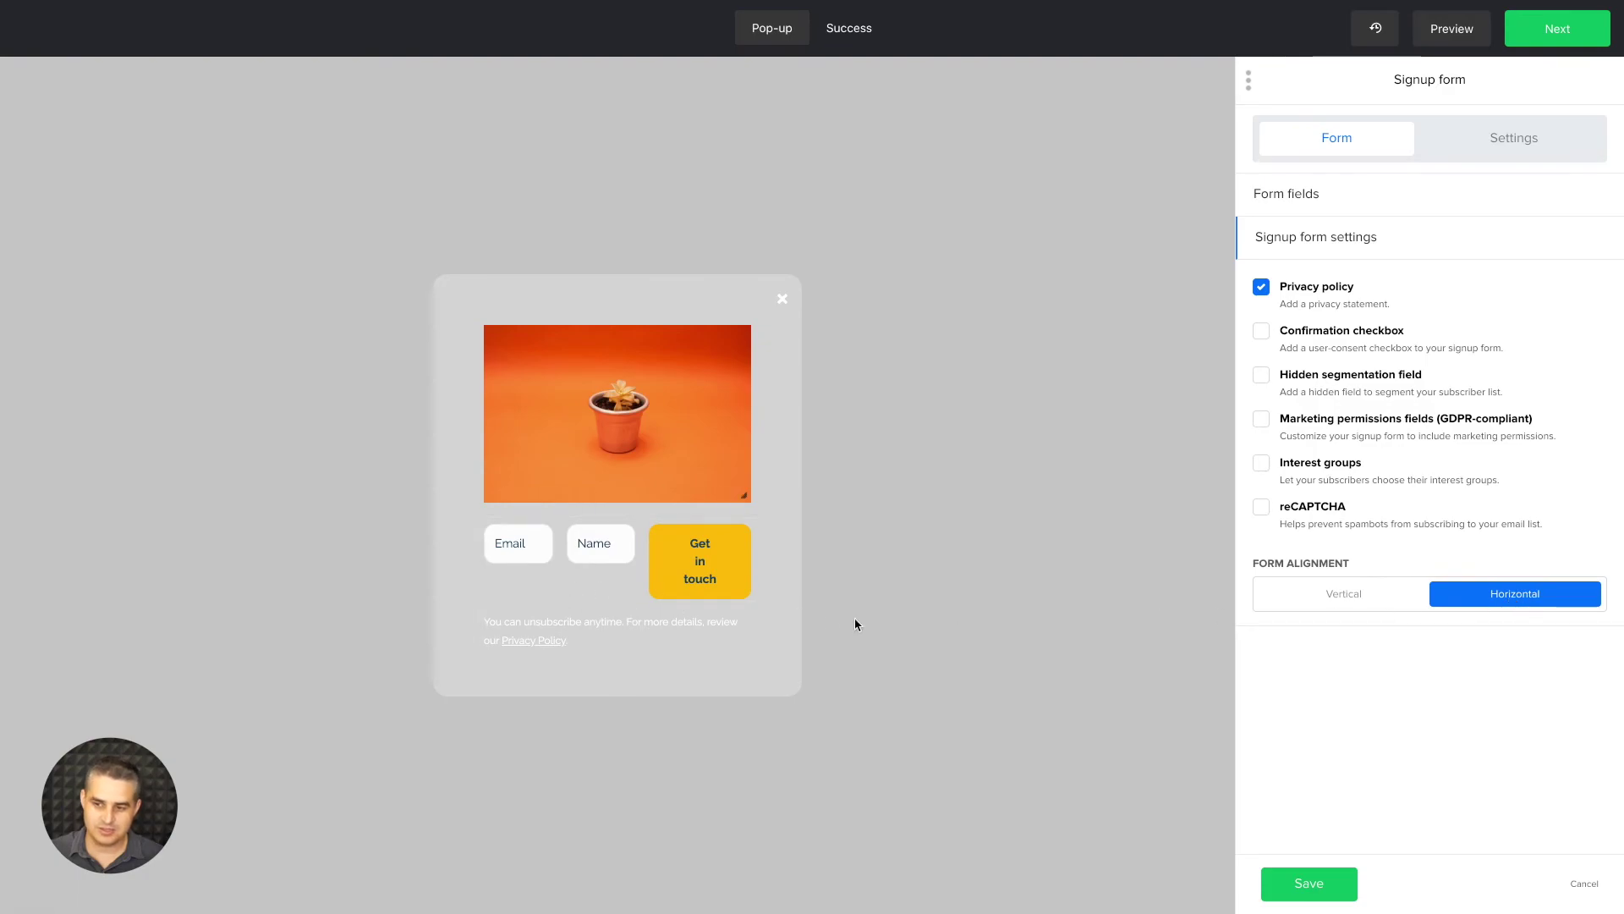
click(1343, 595)
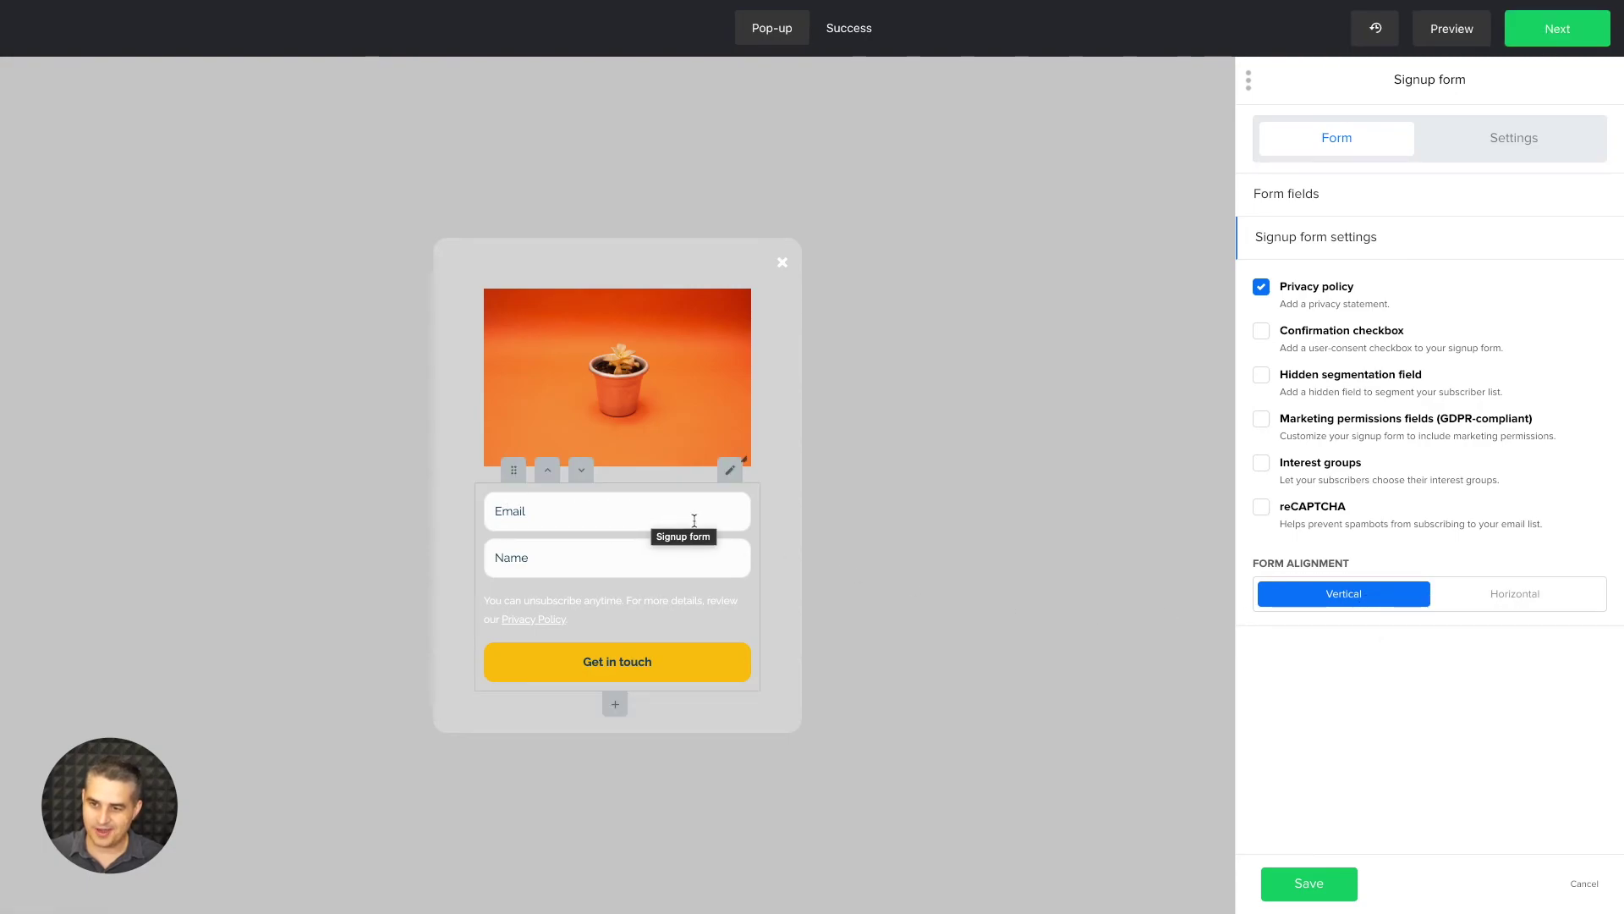
click(1309, 883)
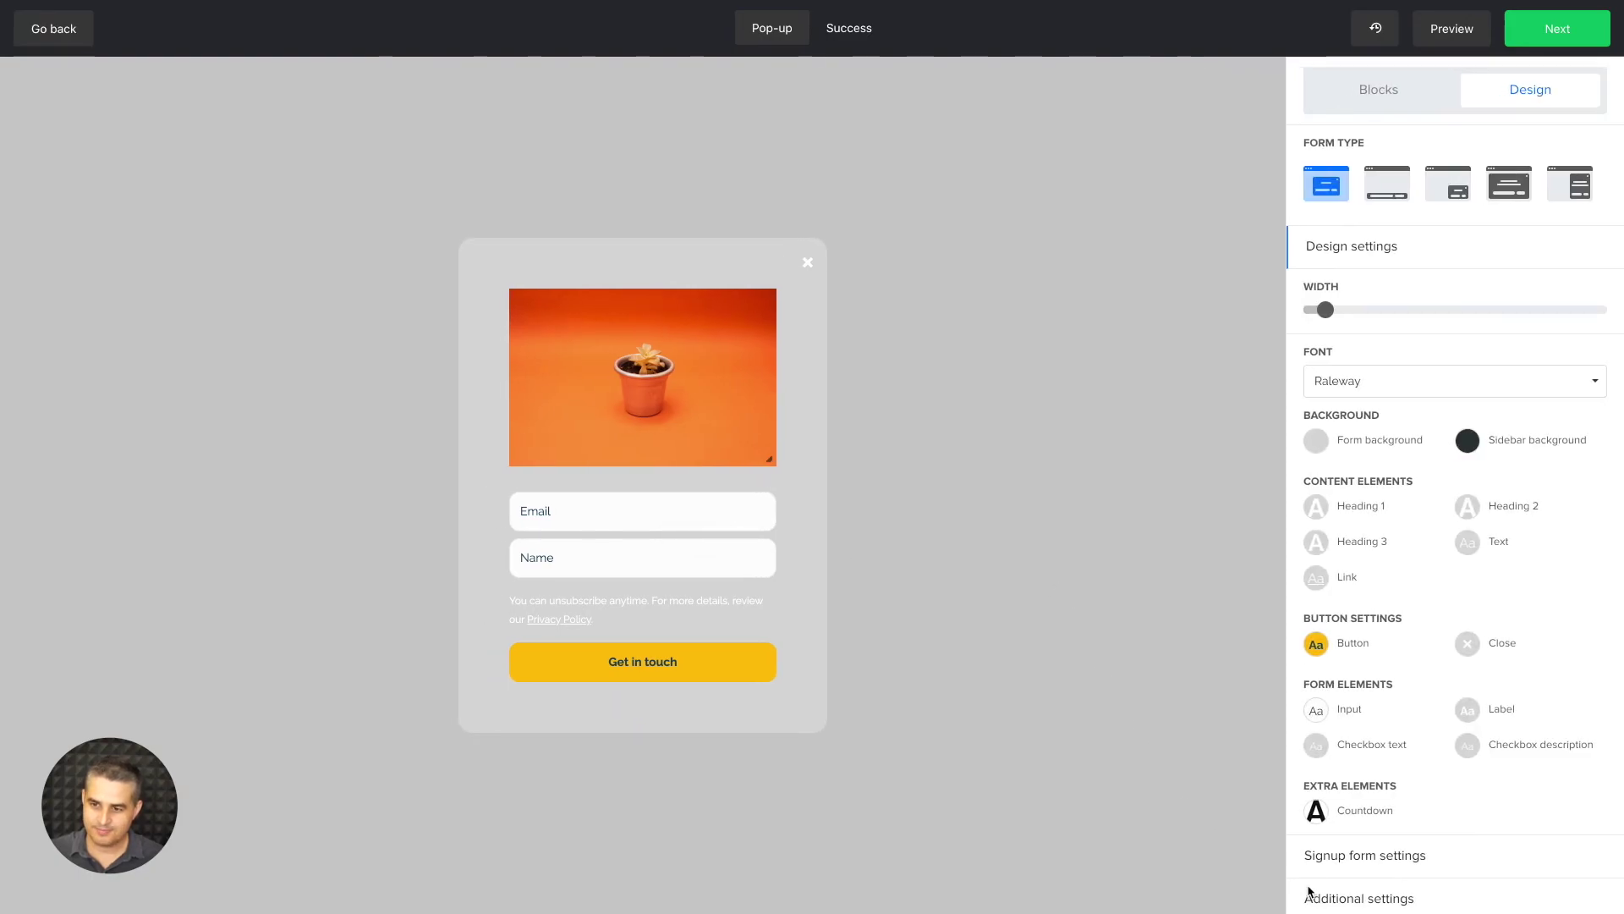
Step: Crop the plant photo's top and bottom in the image editor, leaving a 1110 x 493 banner
mouse_move(671, 356)
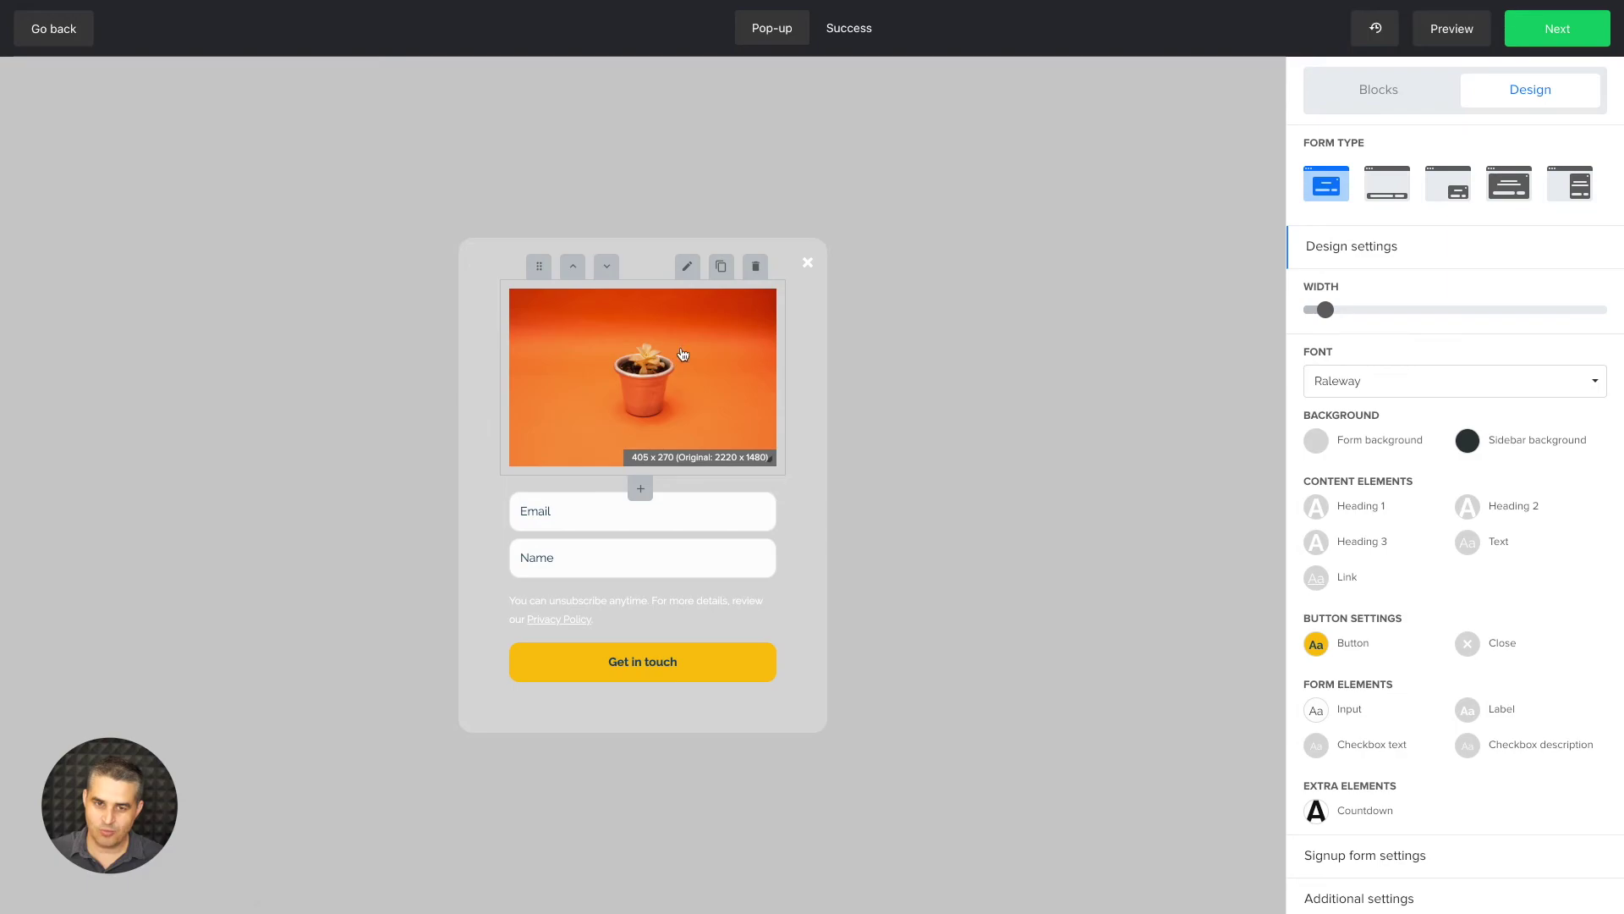
click(661, 356)
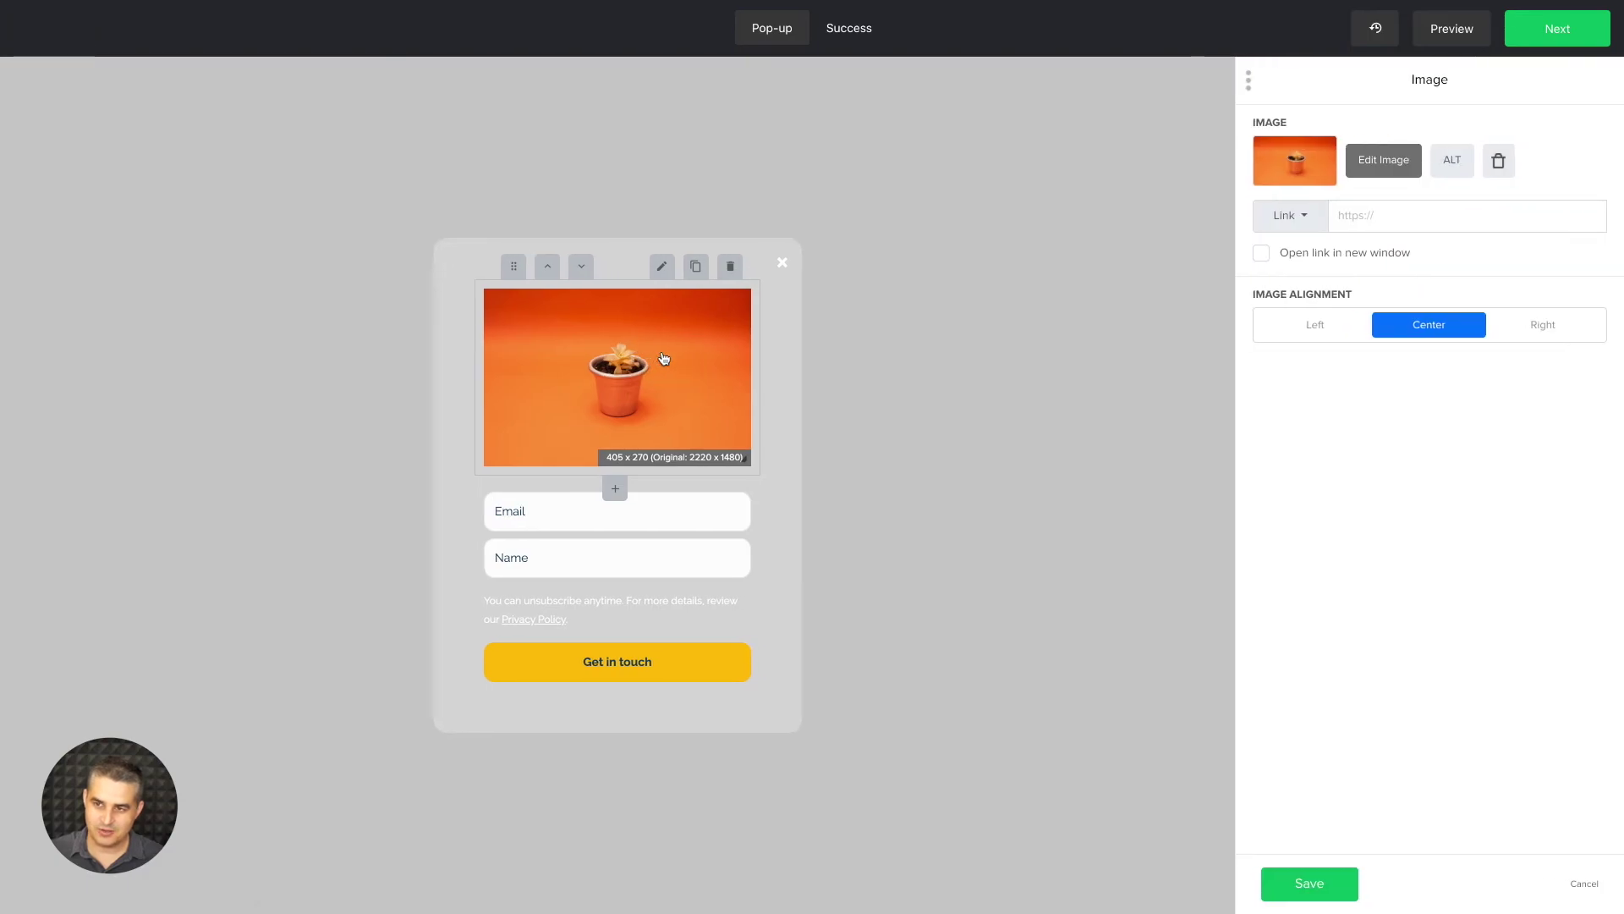
click(1398, 165)
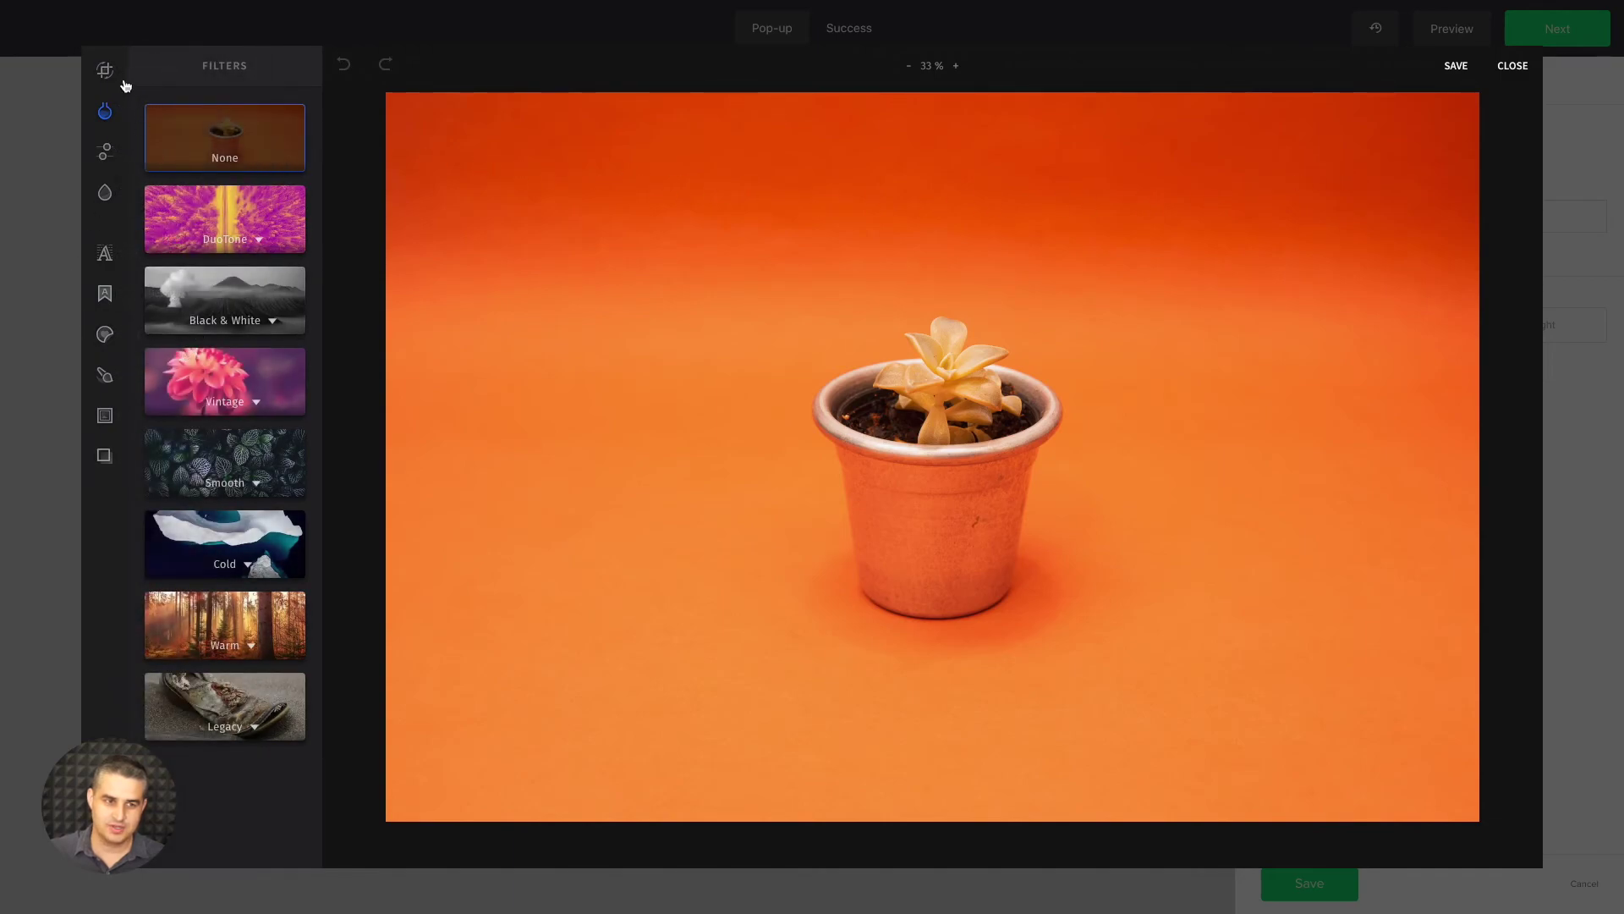
click(105, 71)
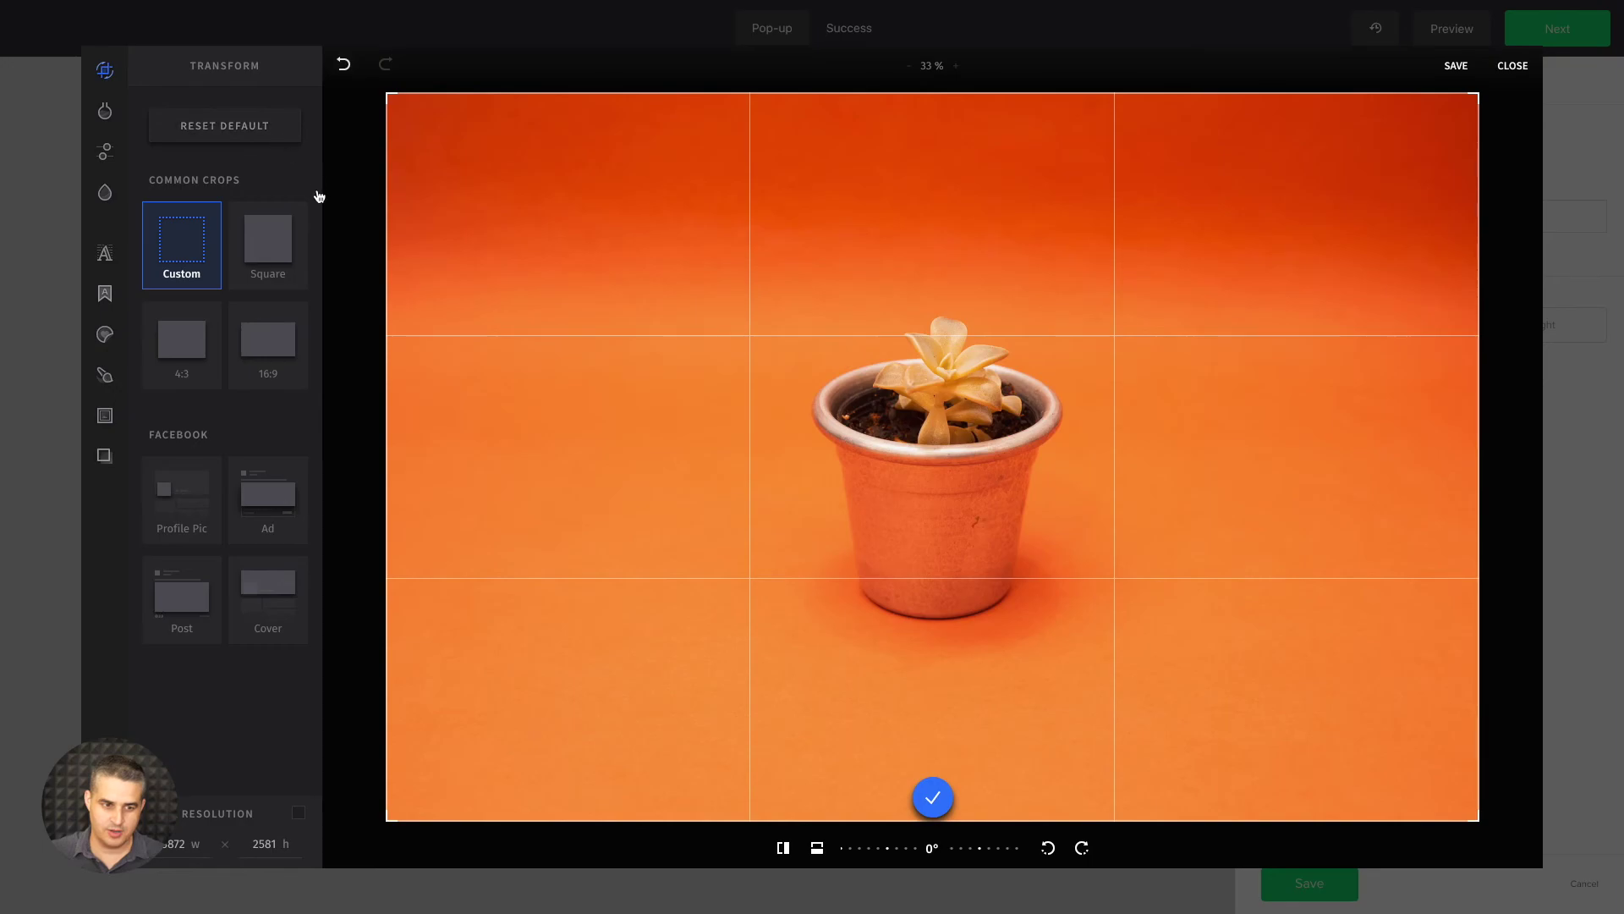
drag(388, 100, 372, 213)
drag(389, 818, 374, 685)
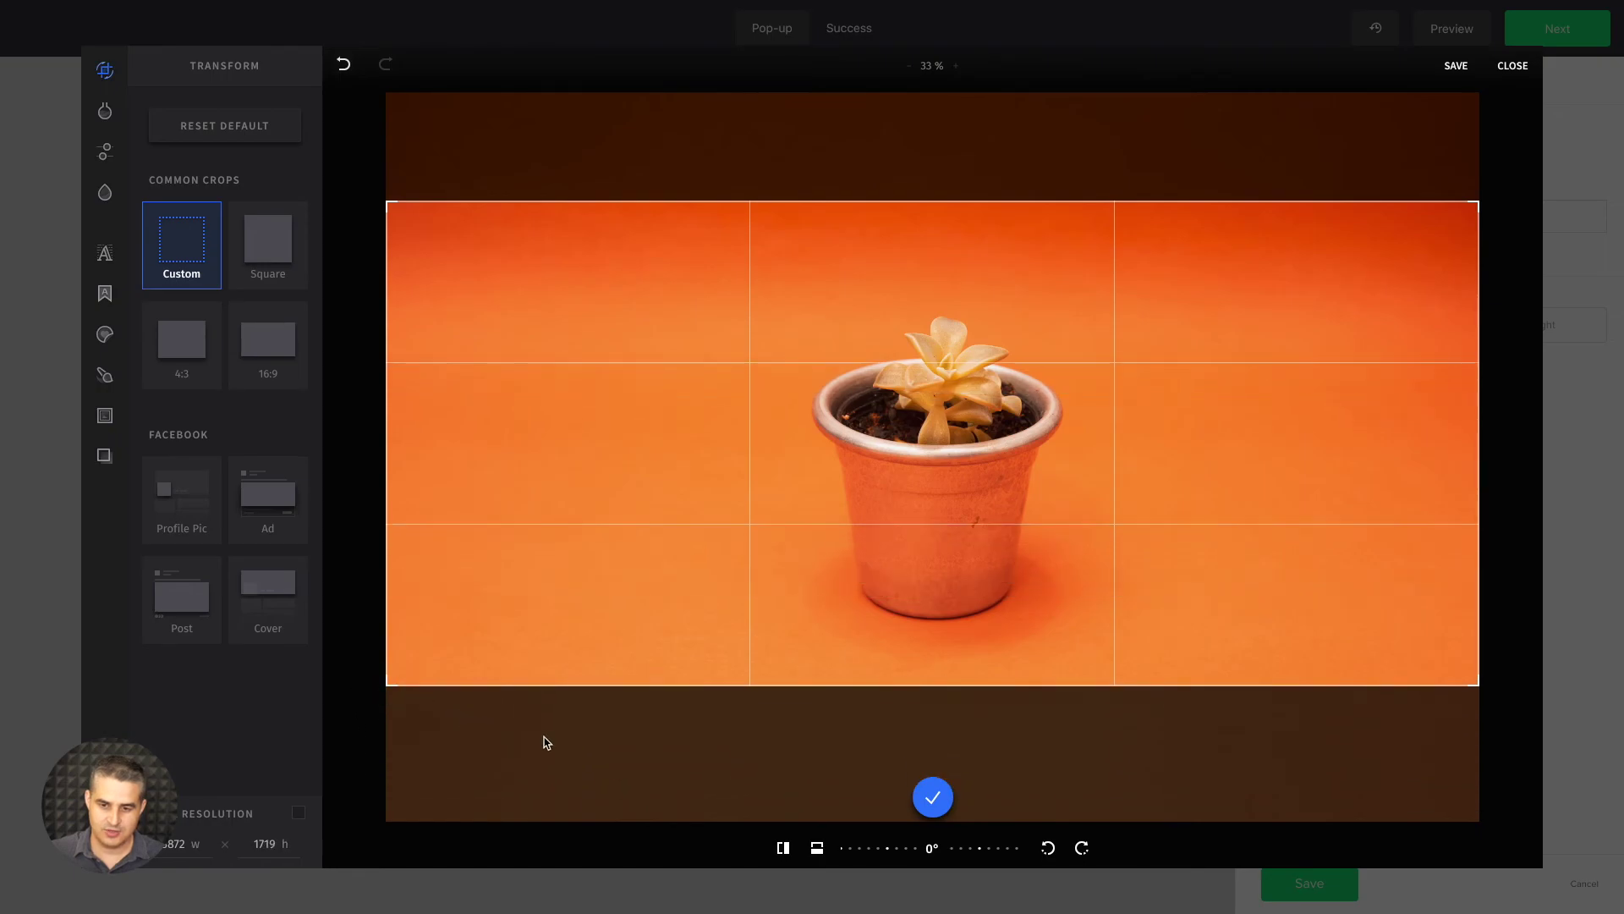
click(932, 798)
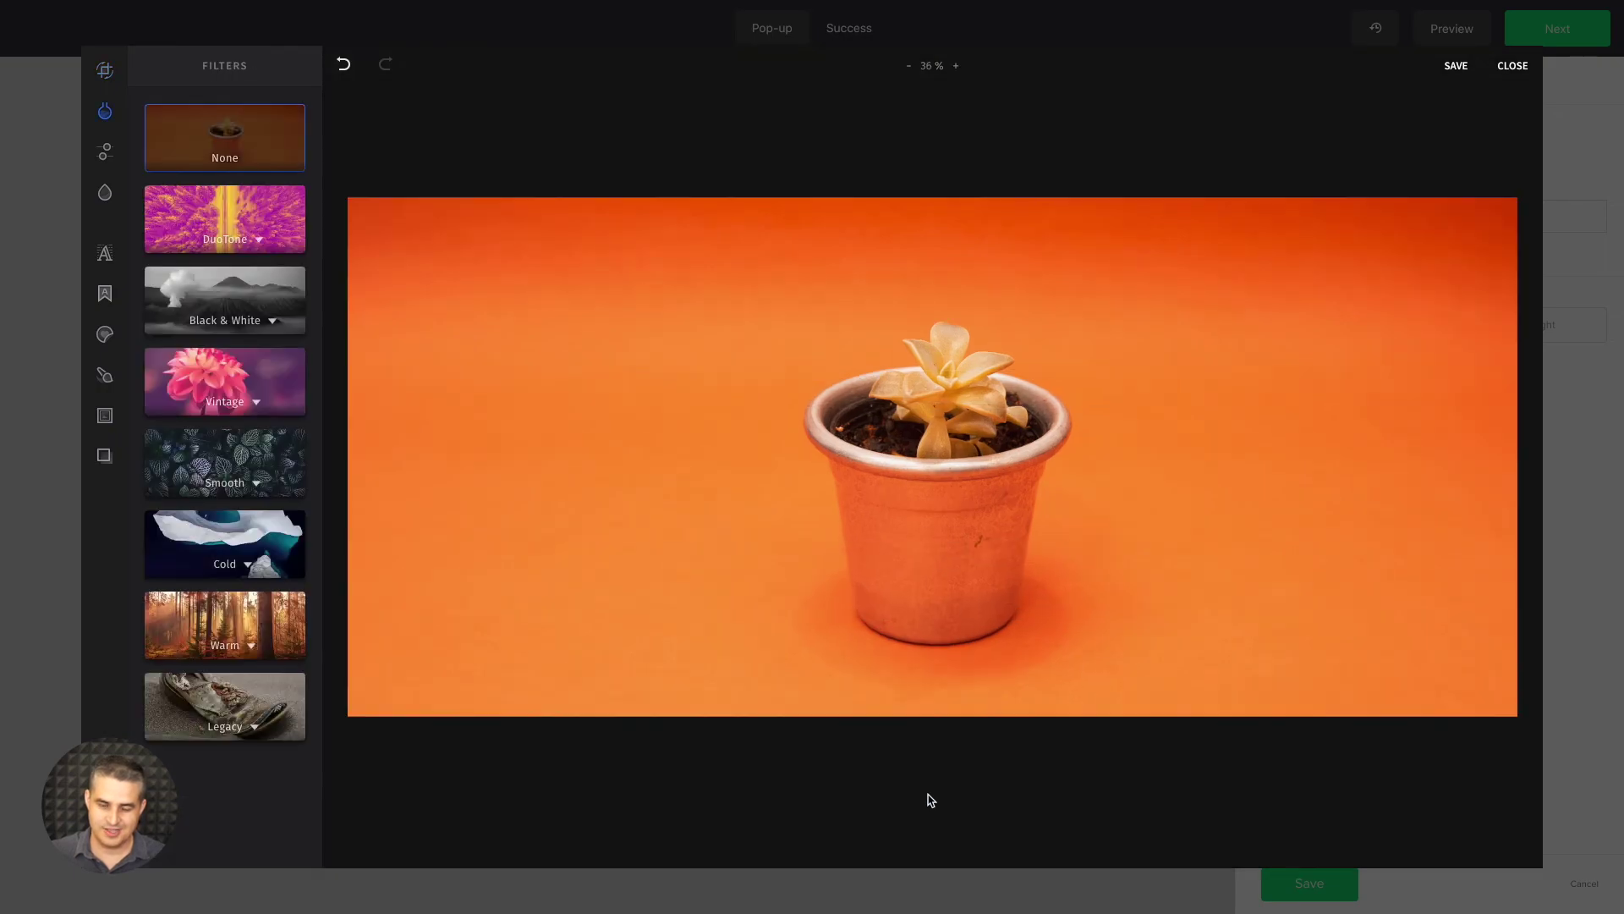
click(1455, 68)
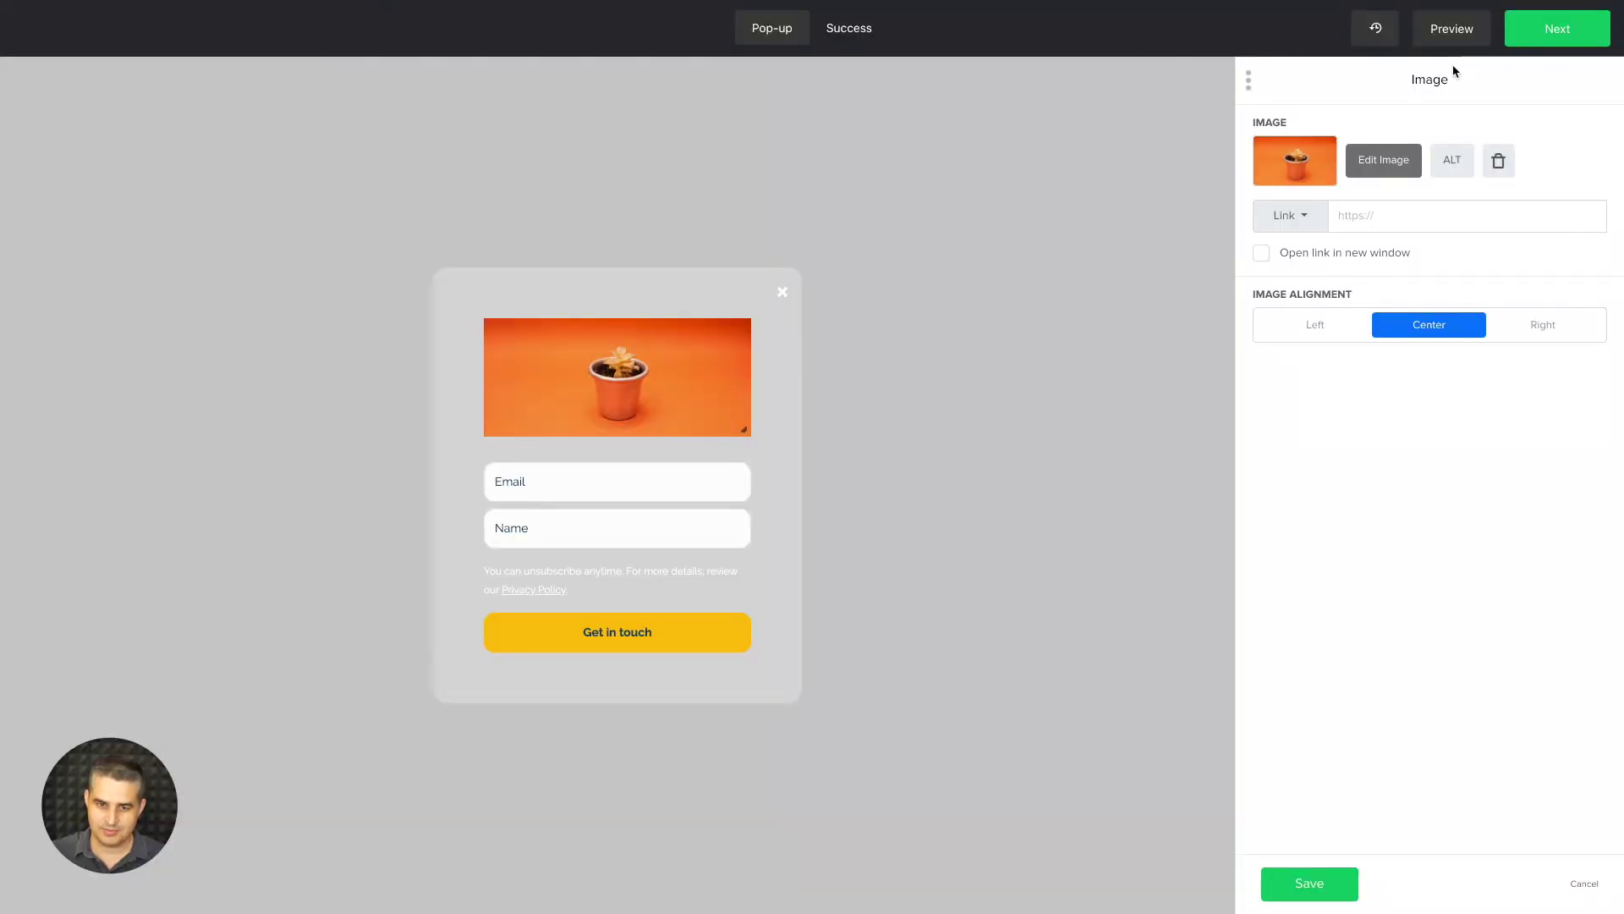
mouse_move(533, 423)
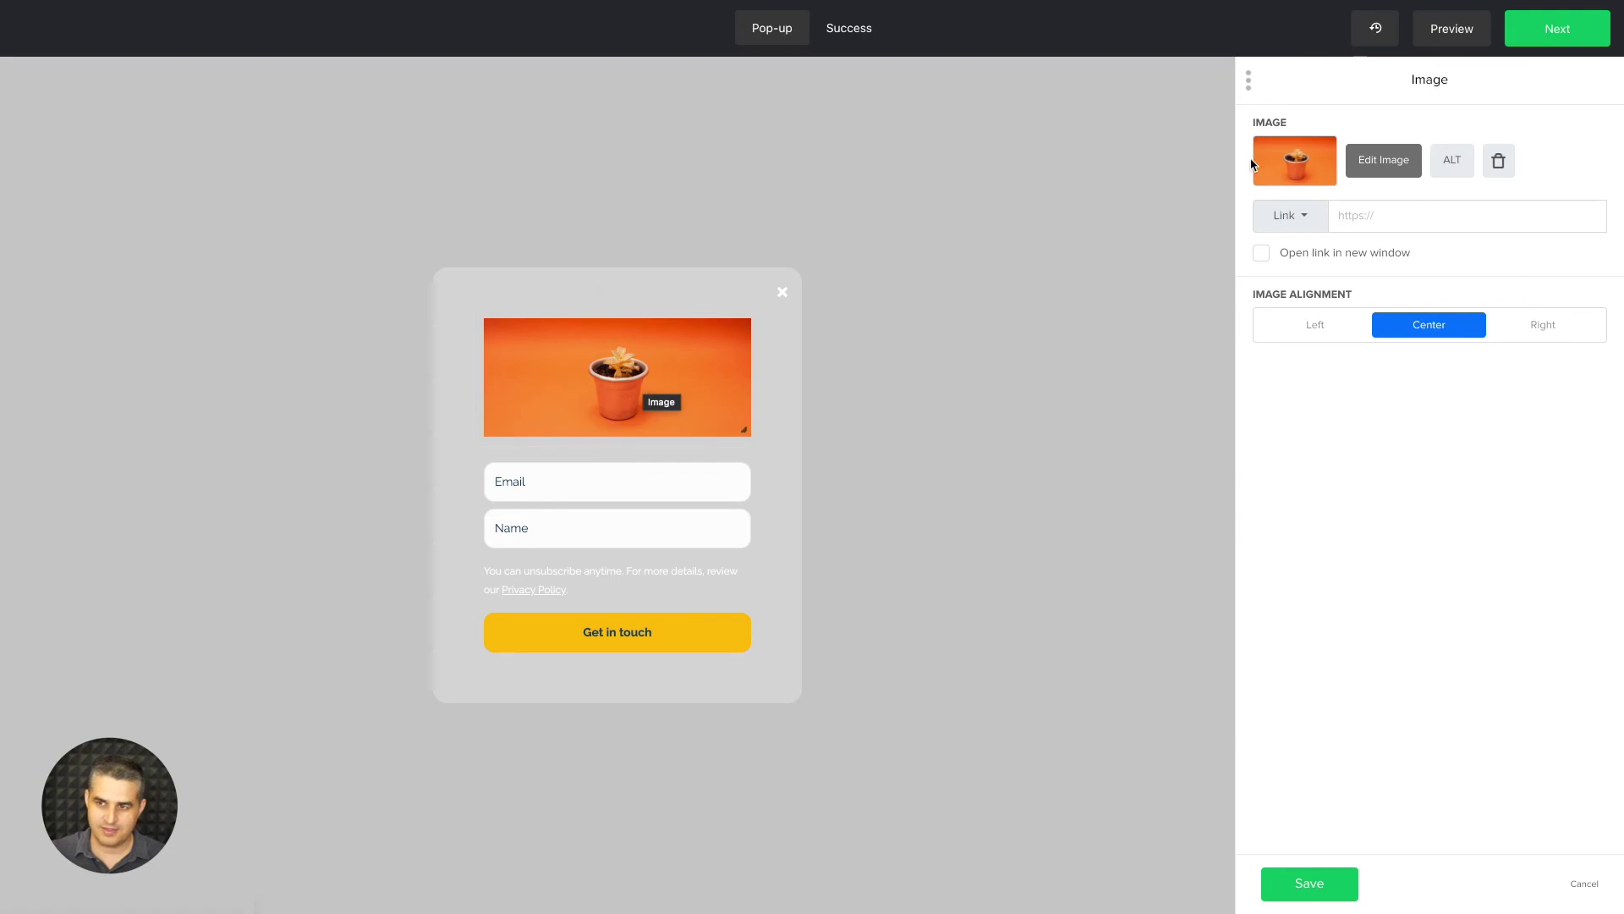
Step: Undo 'Variable Image modified' from Recent changes and save the image settings
click(1380, 39)
click(1345, 87)
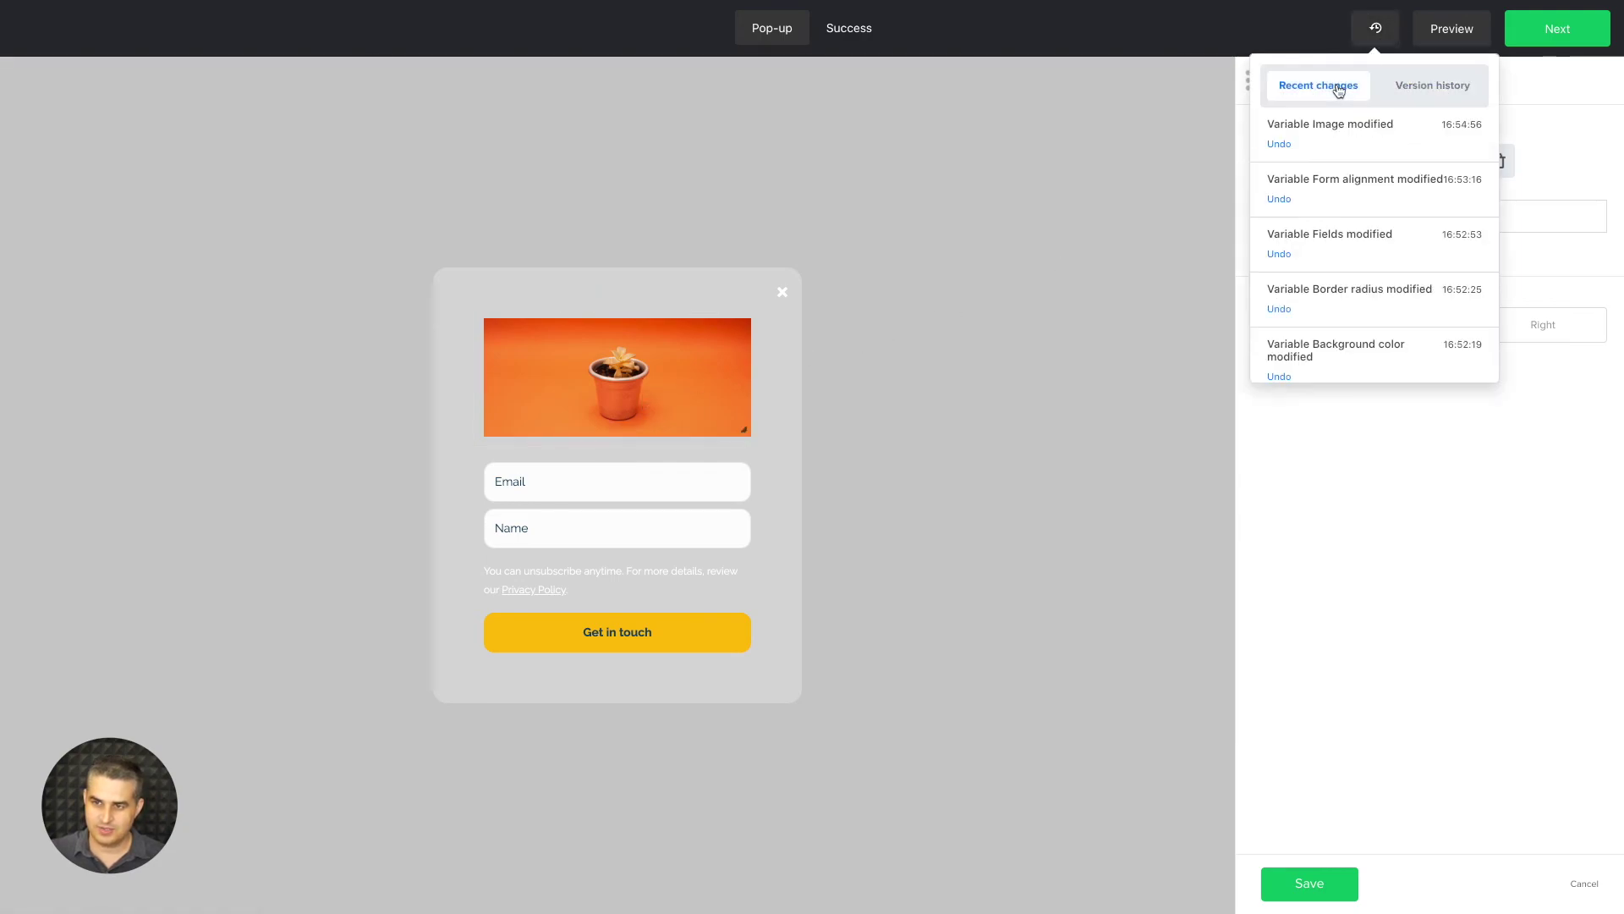
click(1279, 144)
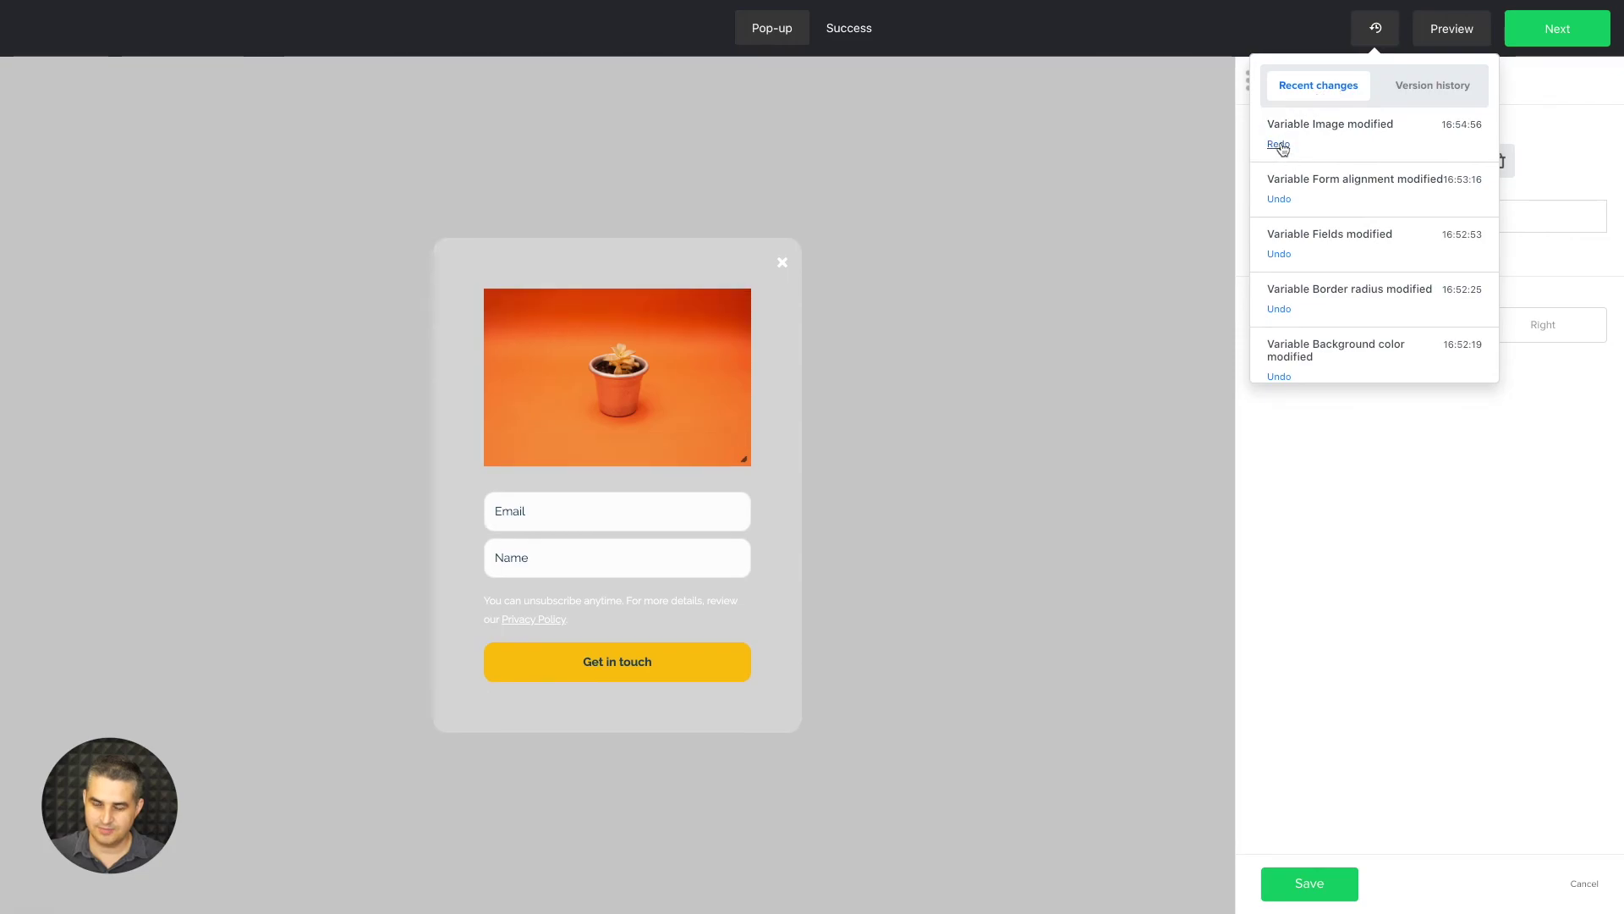
click(1331, 497)
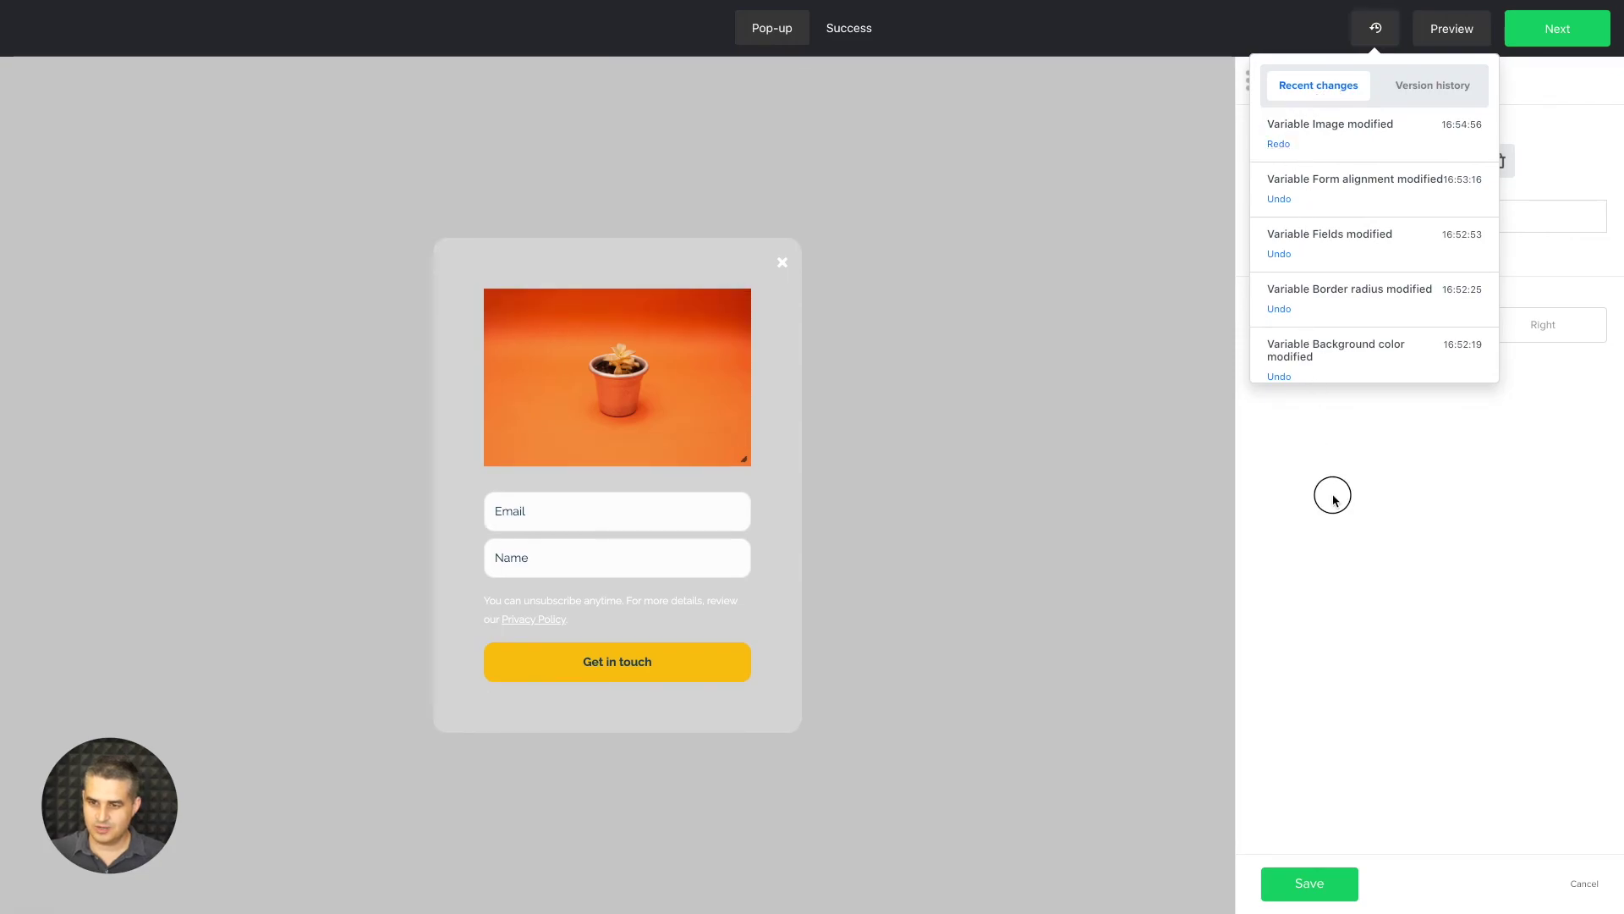
click(1304, 885)
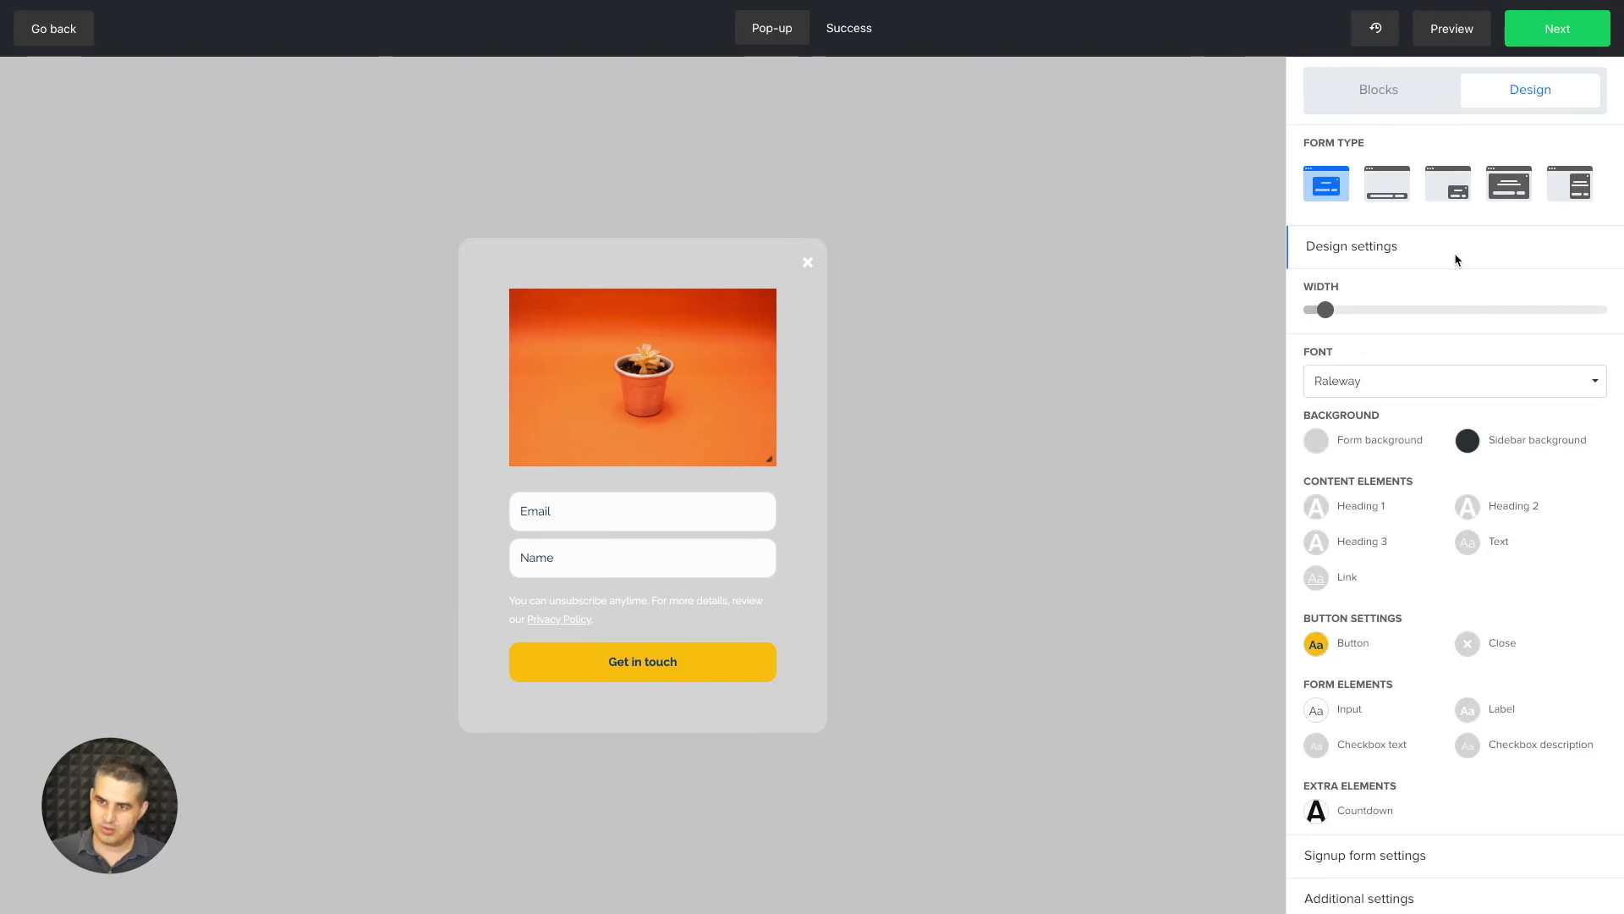
click(1390, 95)
Step: Insert Countdown, Social links and Divider blocks below the image, above the email field
drag(1355, 254, 656, 525)
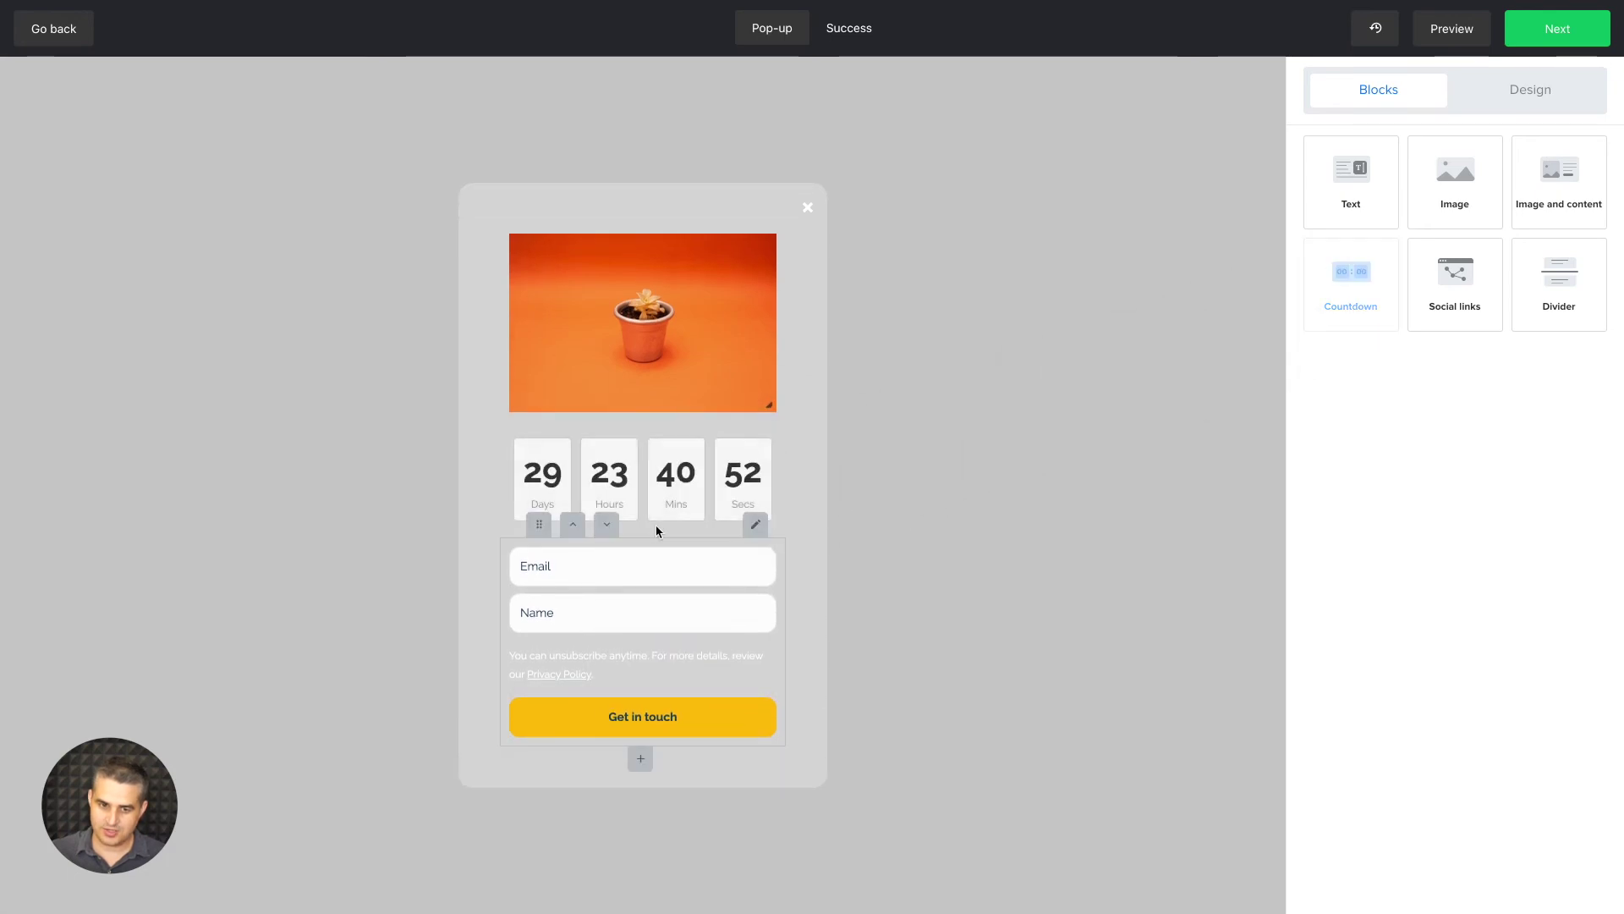
drag(1457, 286, 692, 524)
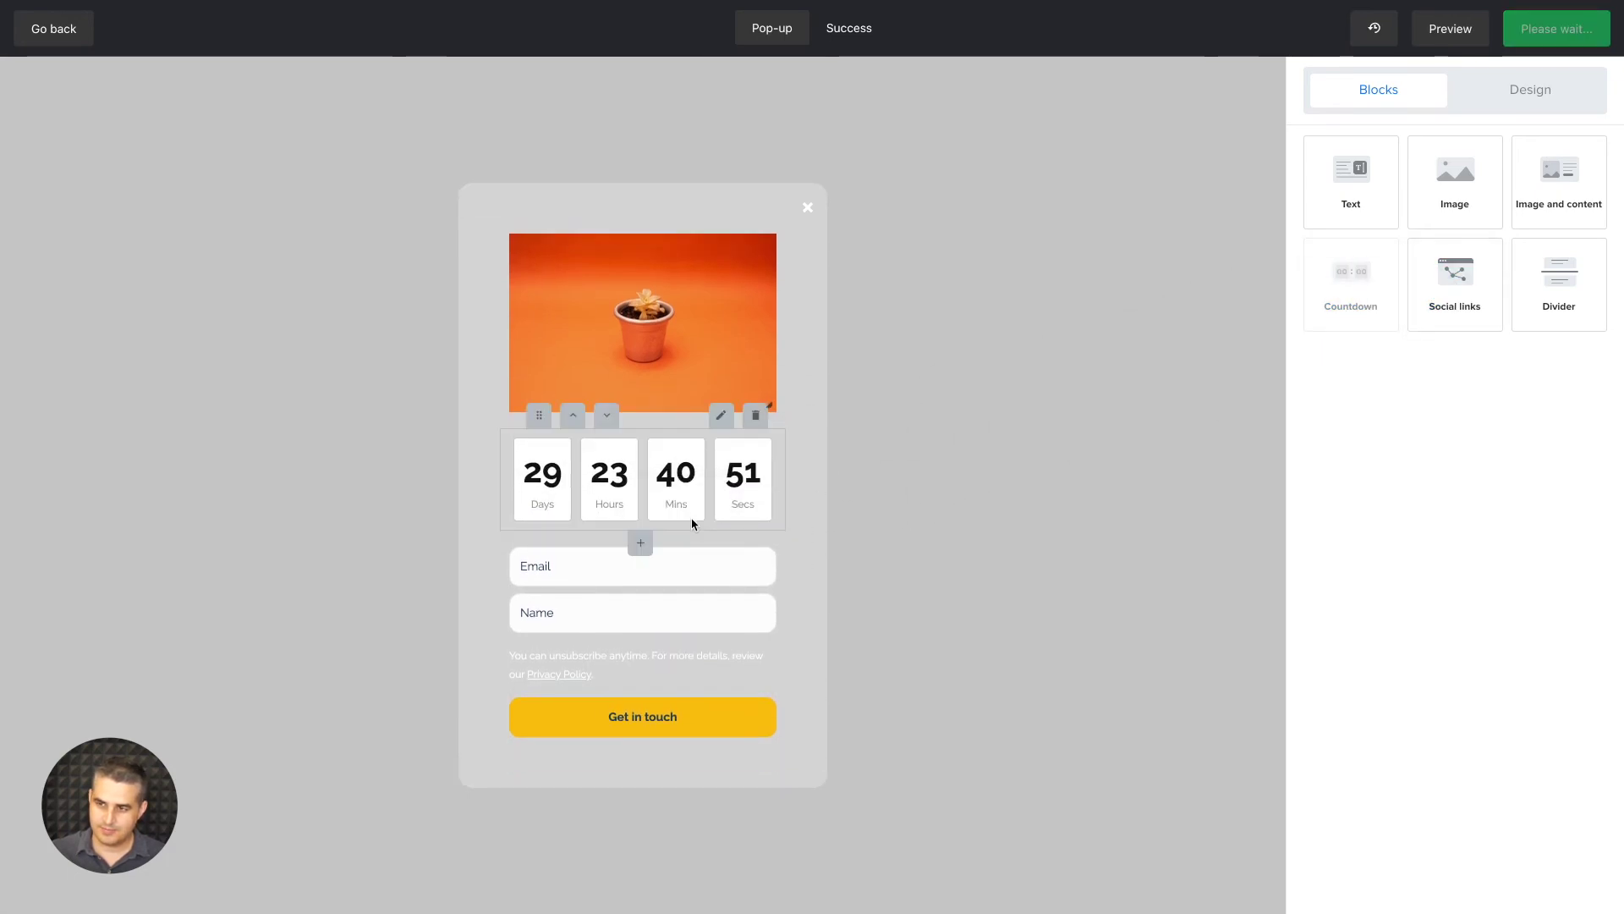
drag(1559, 279, 670, 547)
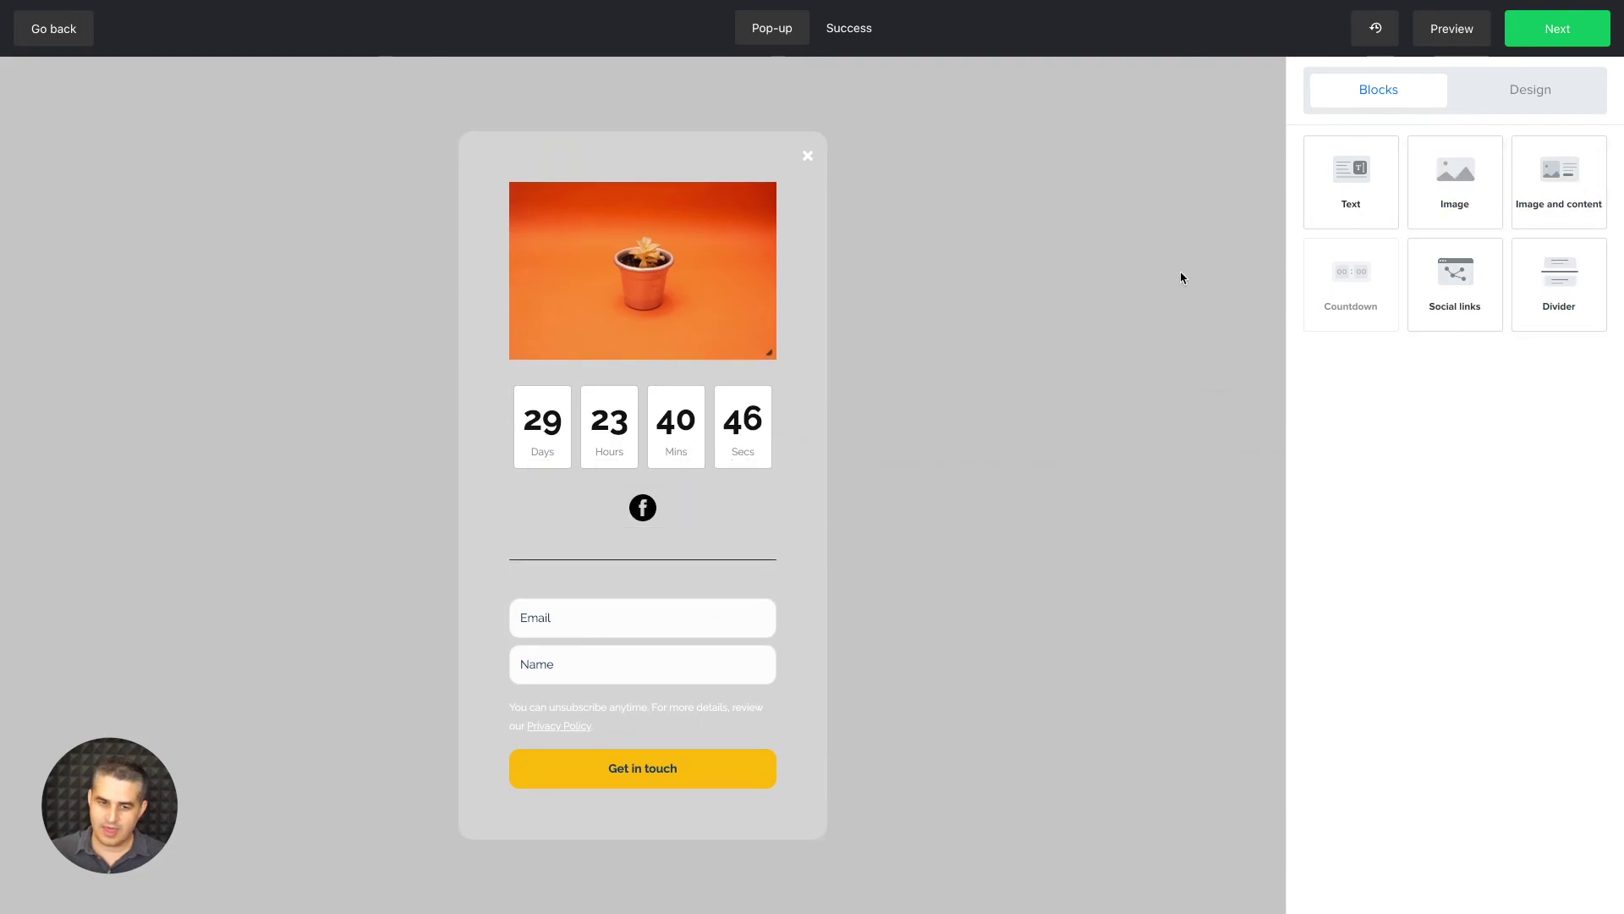
Step: Add Twitter, LinkedIn and YouTube social links and remove the first Facebook row
click(687, 472)
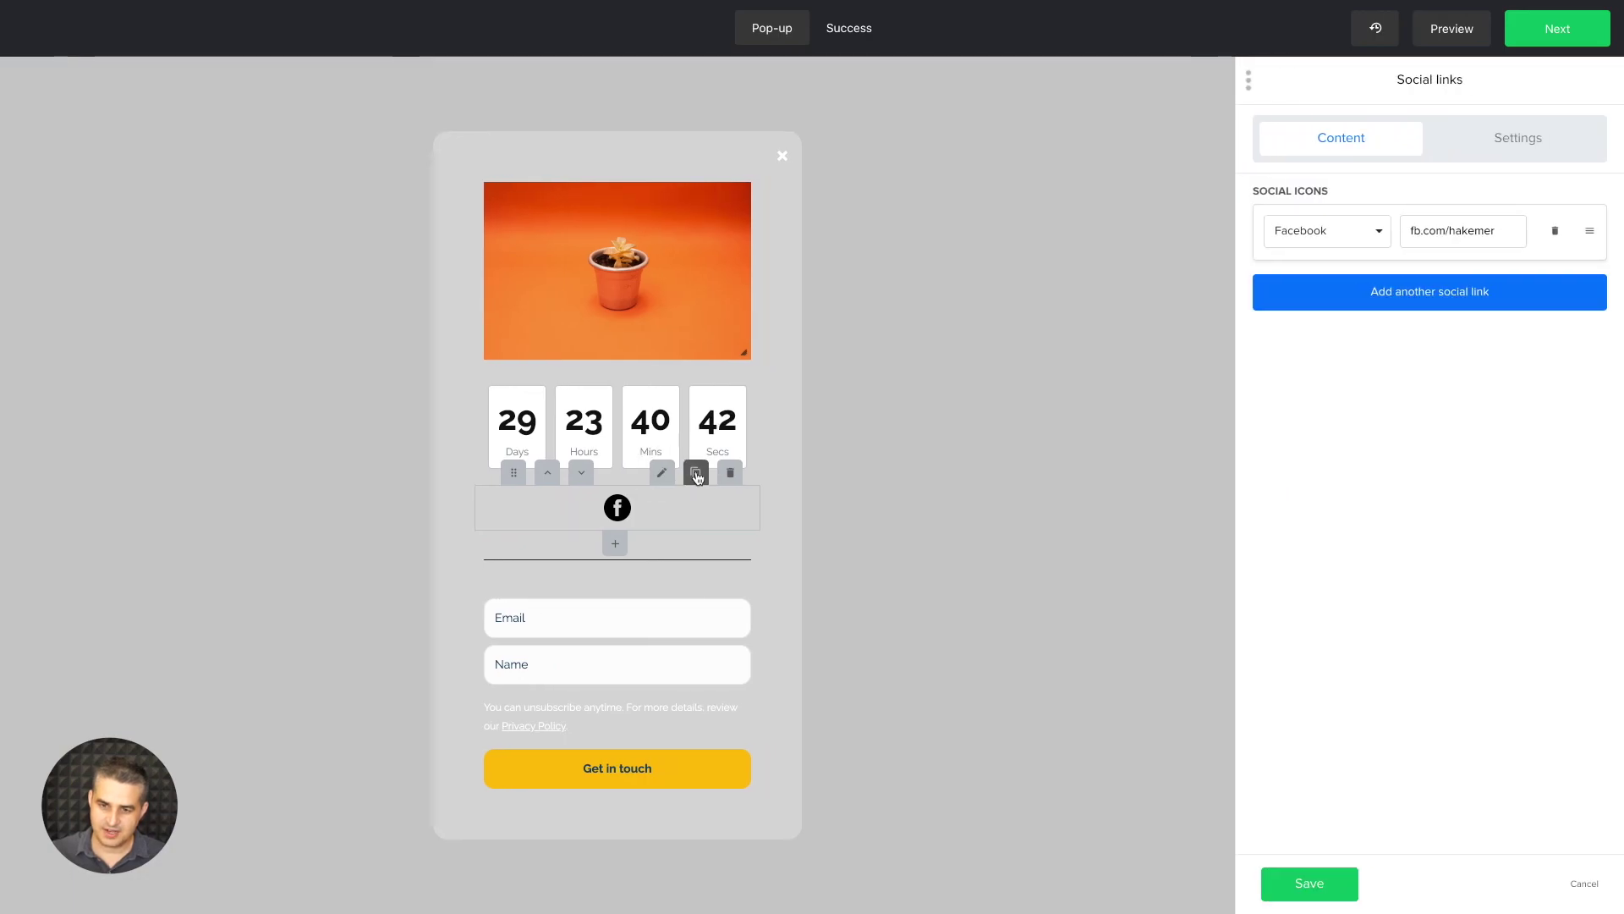
click(1419, 298)
click(1418, 373)
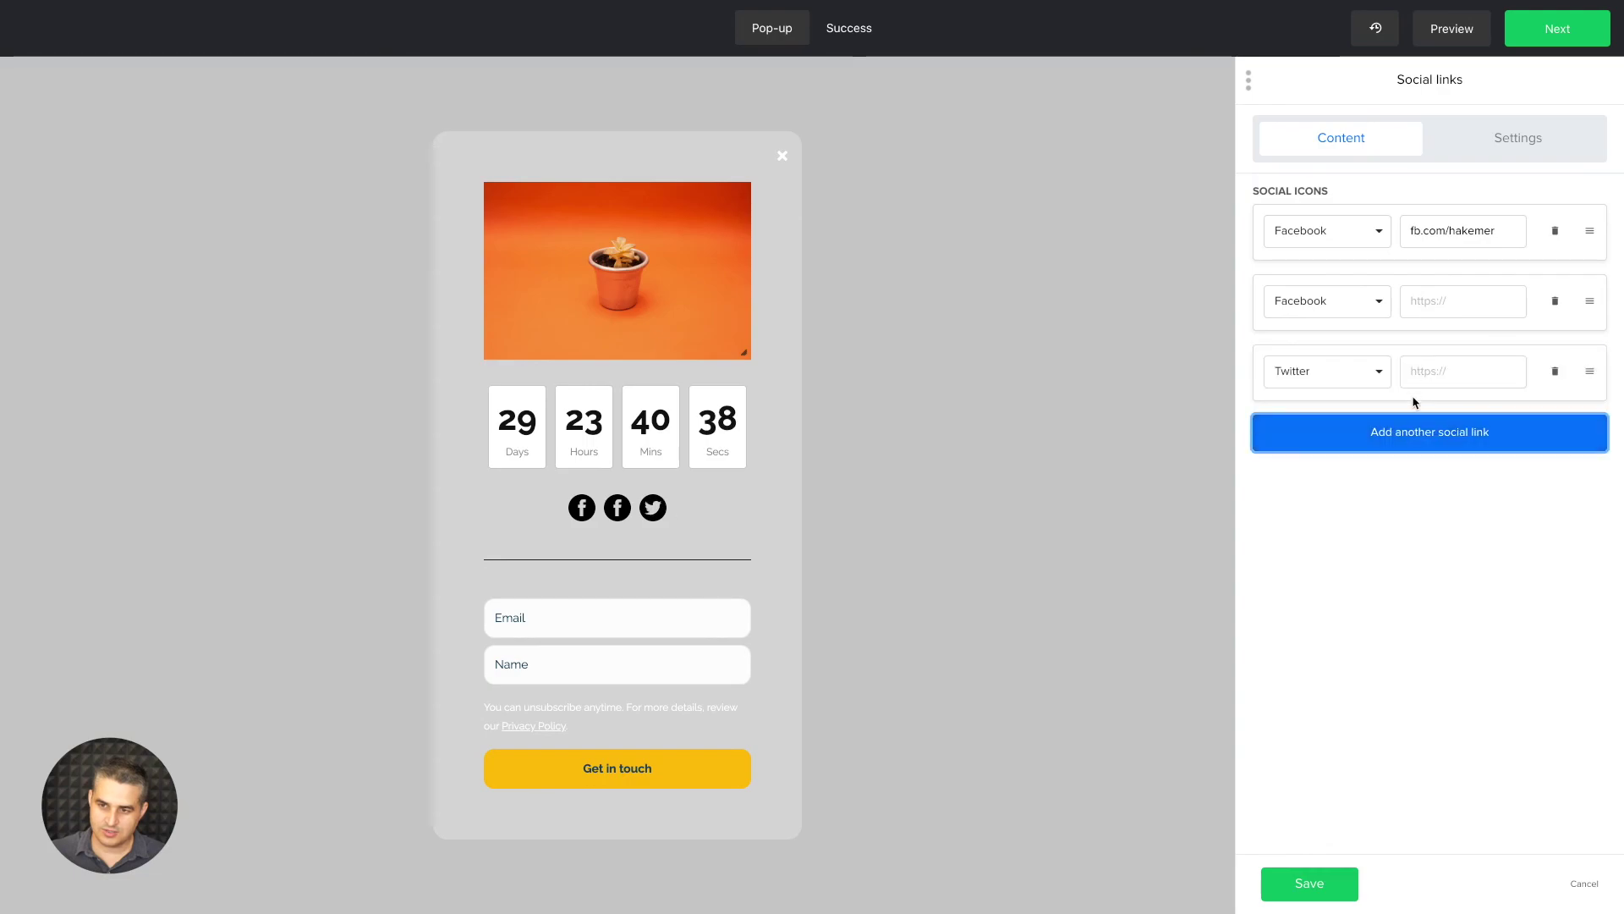
click(1401, 433)
click(1368, 497)
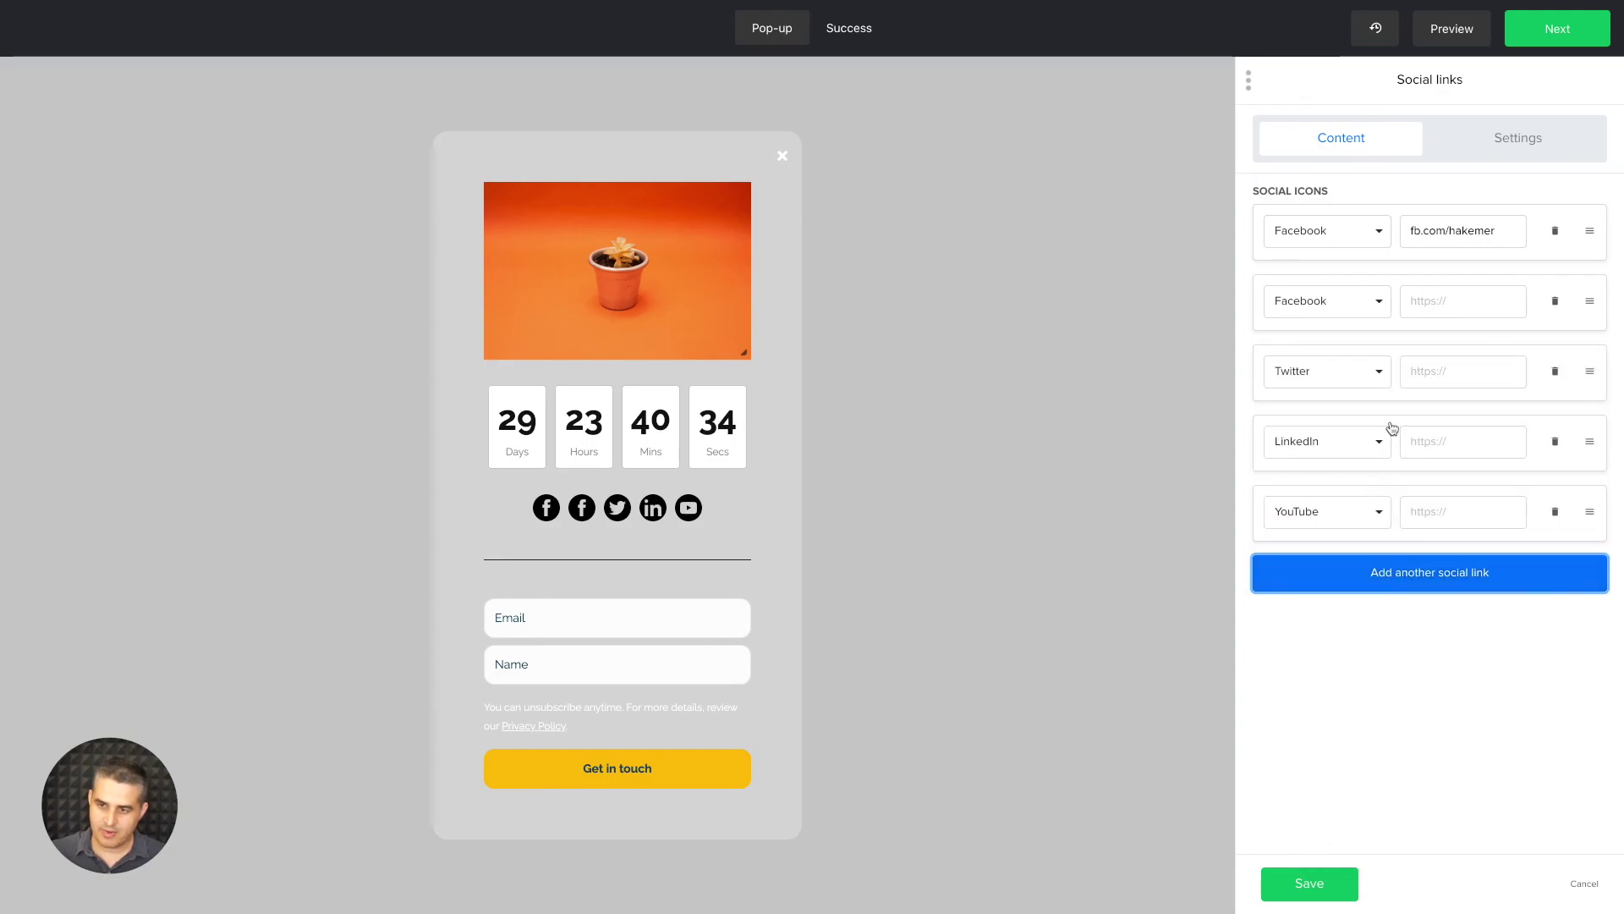
click(1367, 370)
scroll(1346, 486, down, 3)
scroll(1345, 499, down, 10)
scroll(1341, 517, up, 2)
scroll(1345, 575, down, 4)
click(1349, 636)
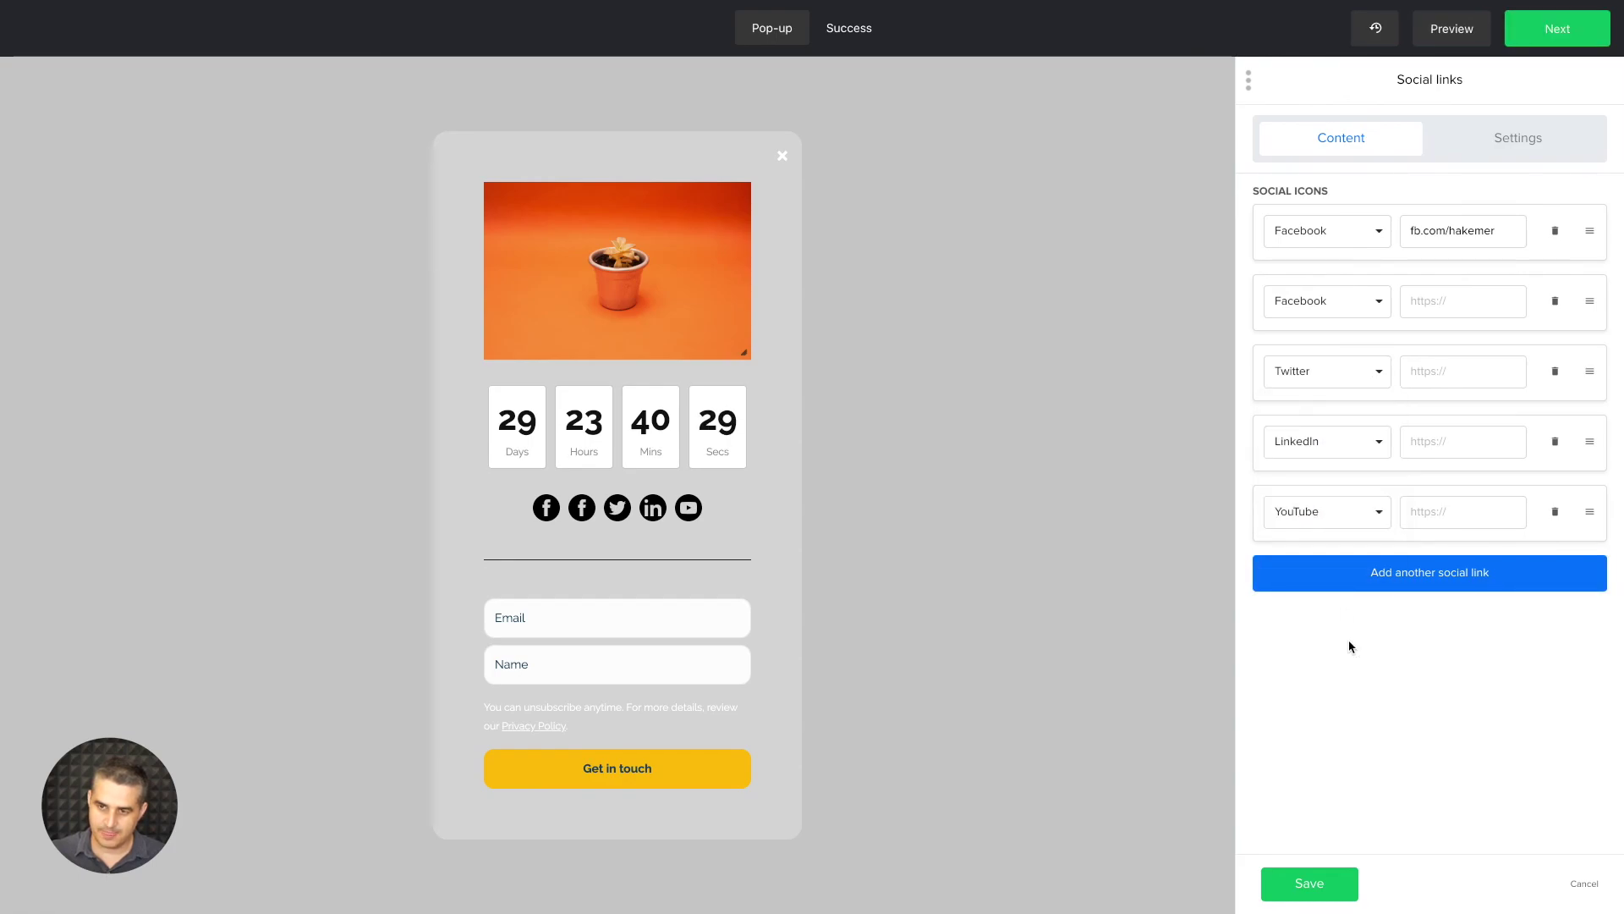
click(1556, 232)
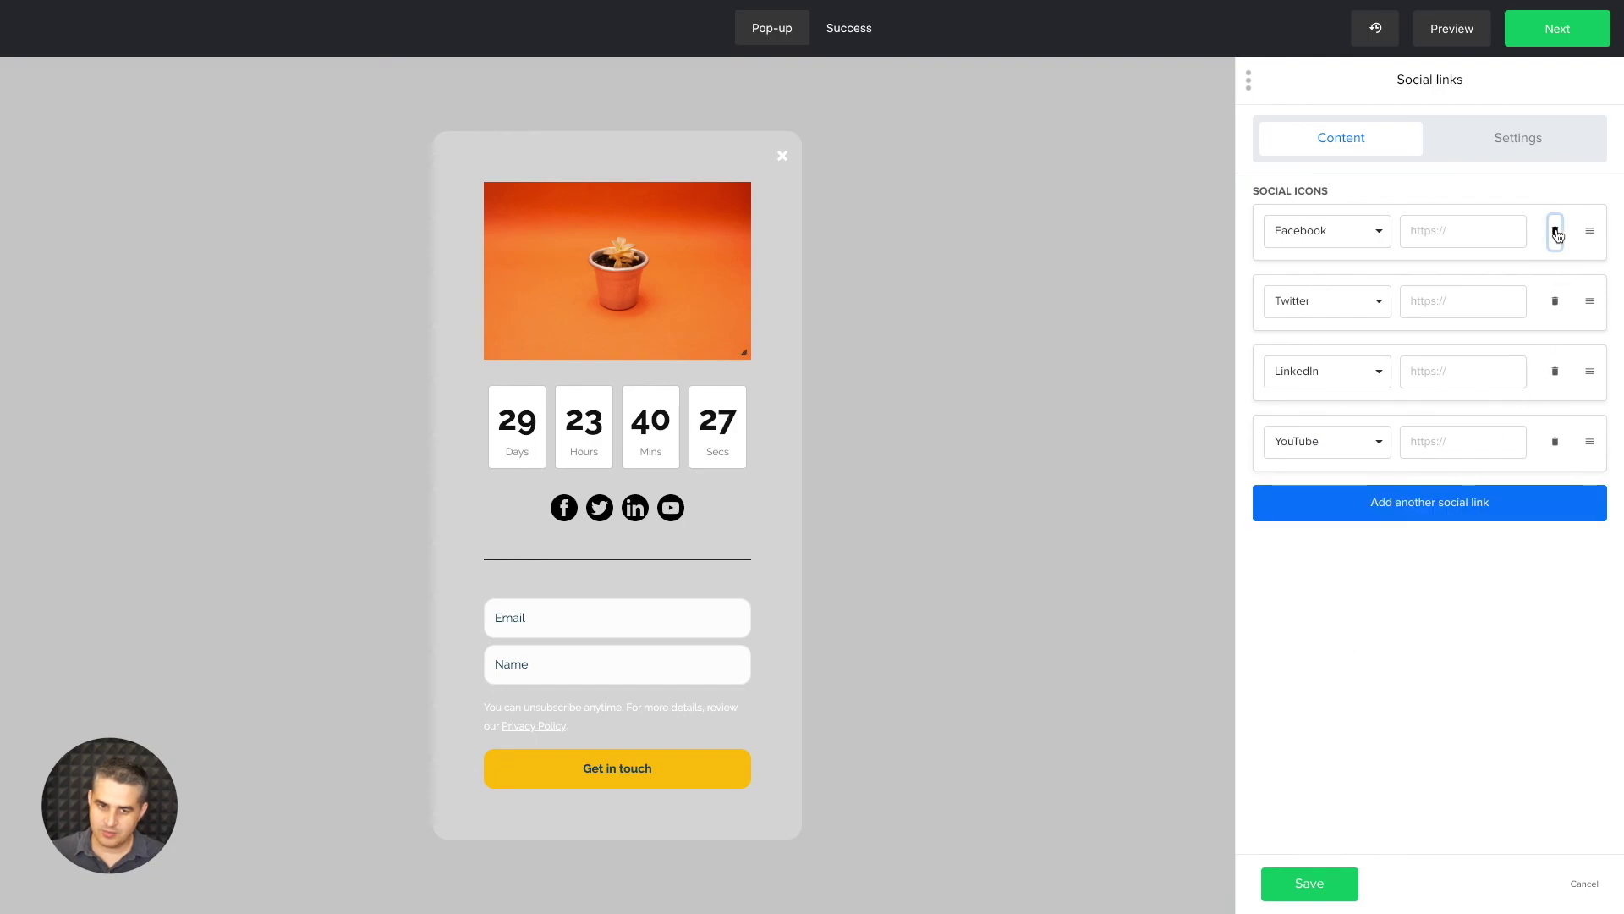
Step: Style the social icons as circles in brand colours, centre-aligned
click(1531, 156)
click(1384, 225)
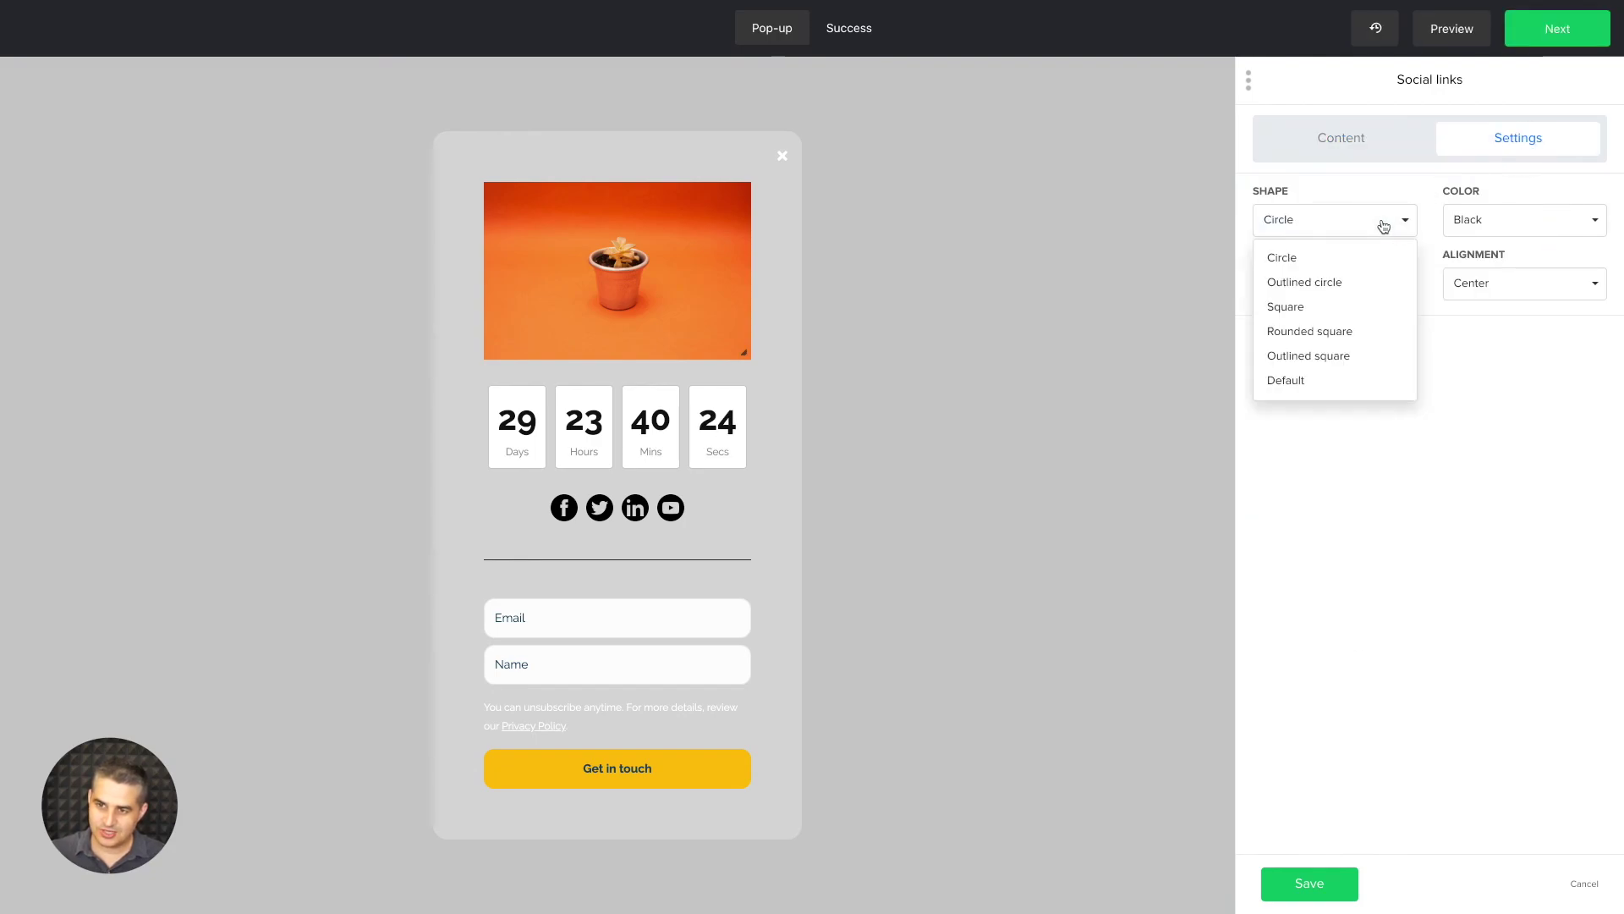
click(1321, 282)
click(1350, 227)
click(1317, 309)
click(1493, 225)
click(1472, 286)
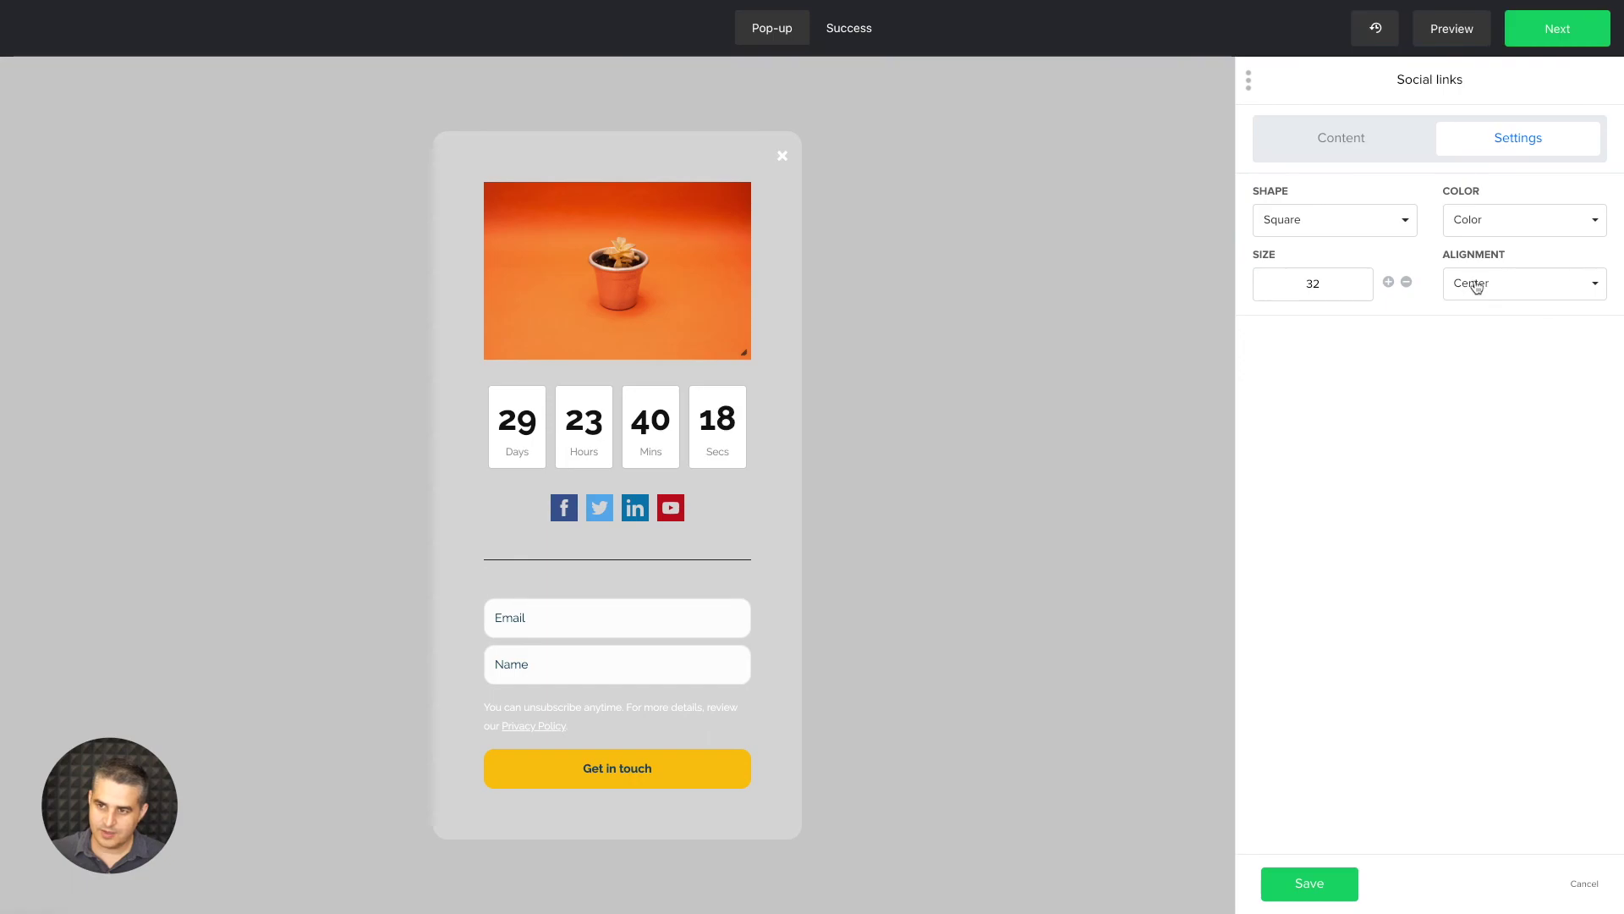
click(1499, 287)
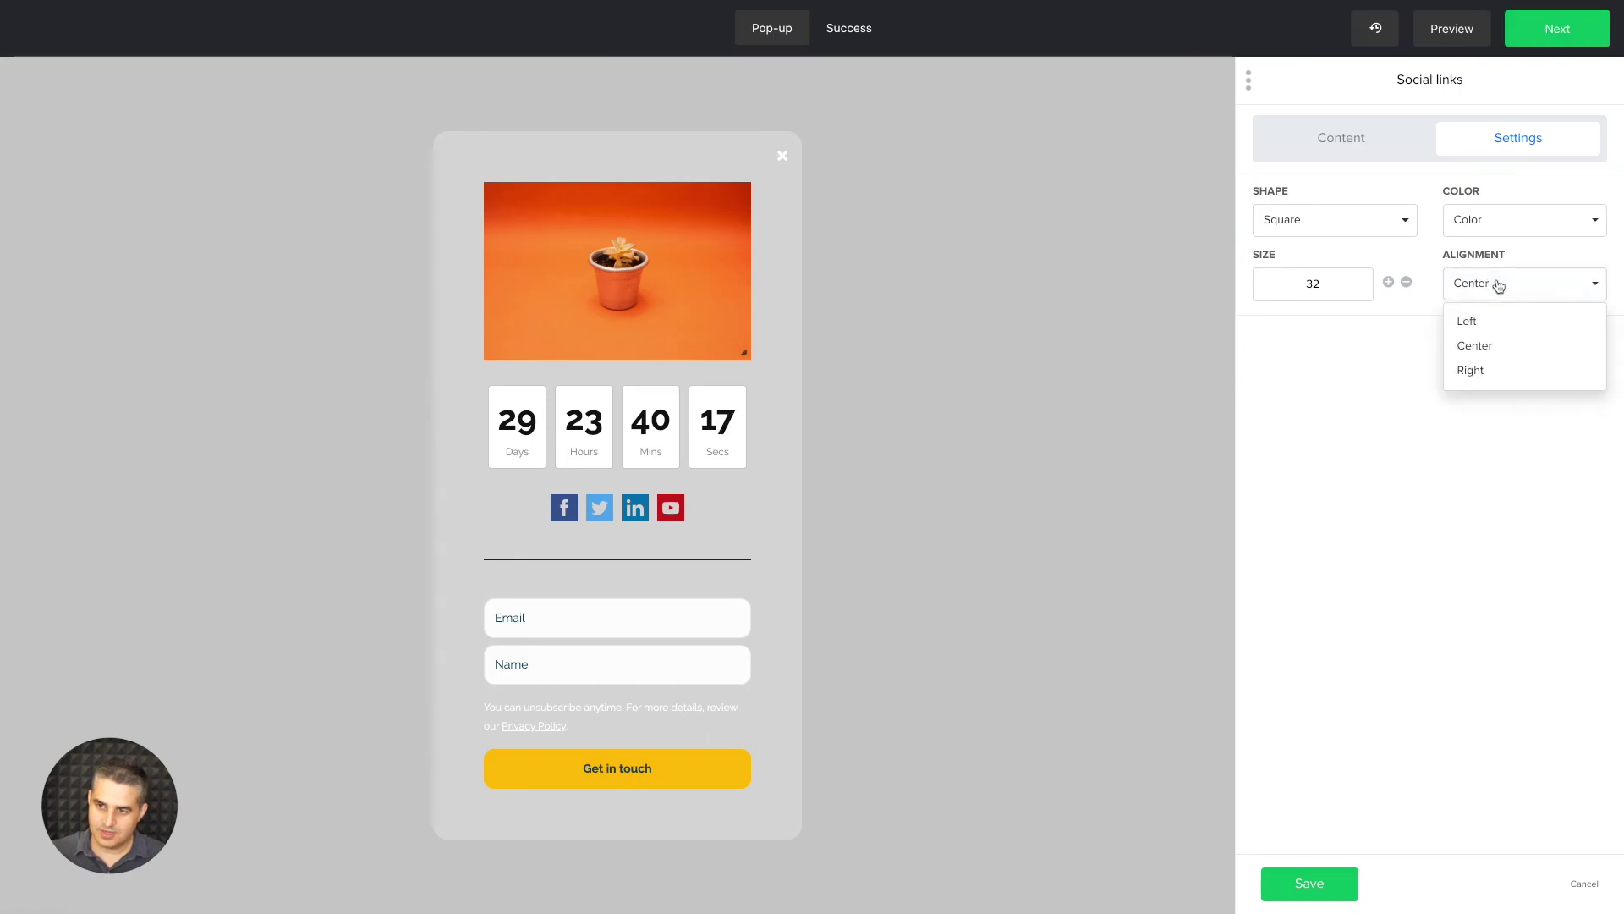
click(1477, 321)
click(1515, 290)
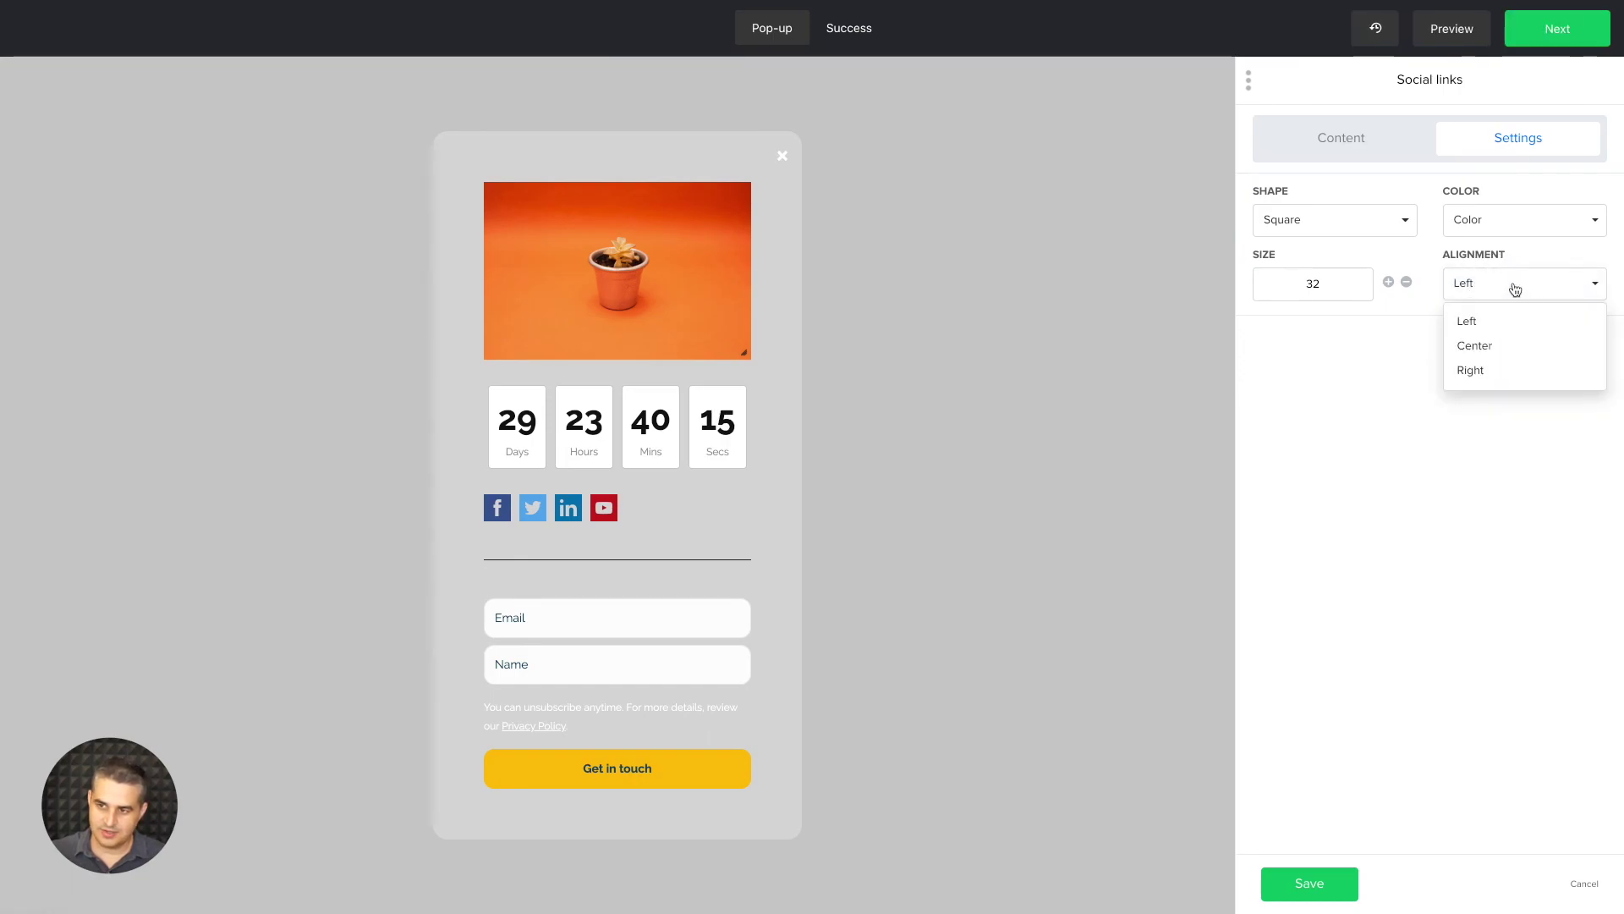
click(1488, 345)
click(1372, 227)
click(1317, 255)
Step: Drag the social icons below the Get in touch button and delete the divider line
drag(513, 474, 472, 733)
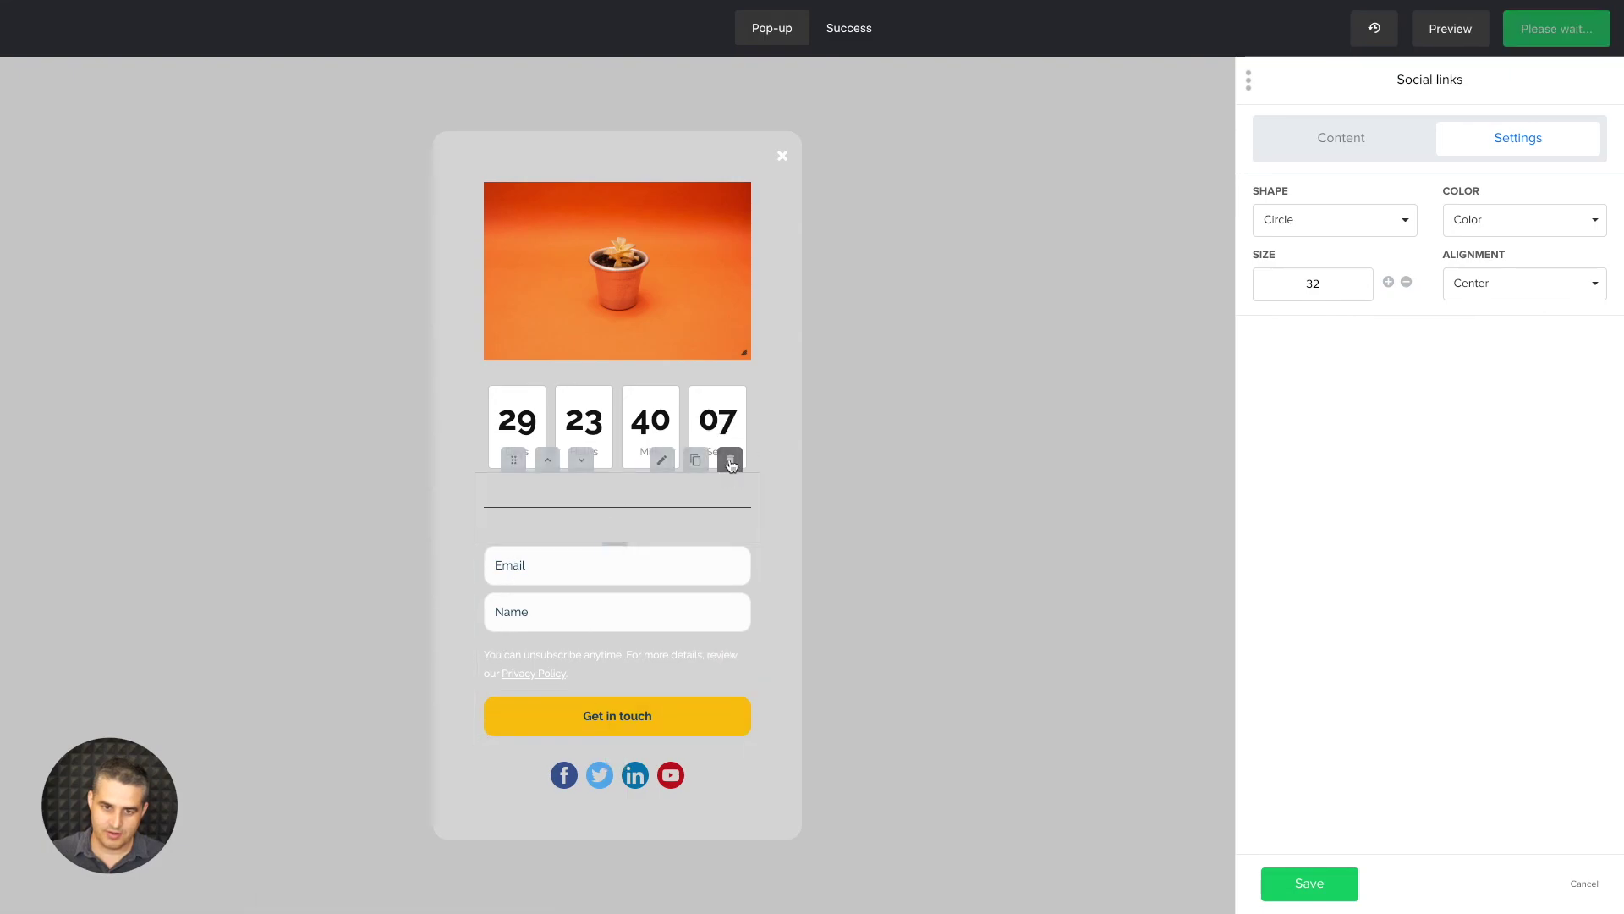
click(731, 462)
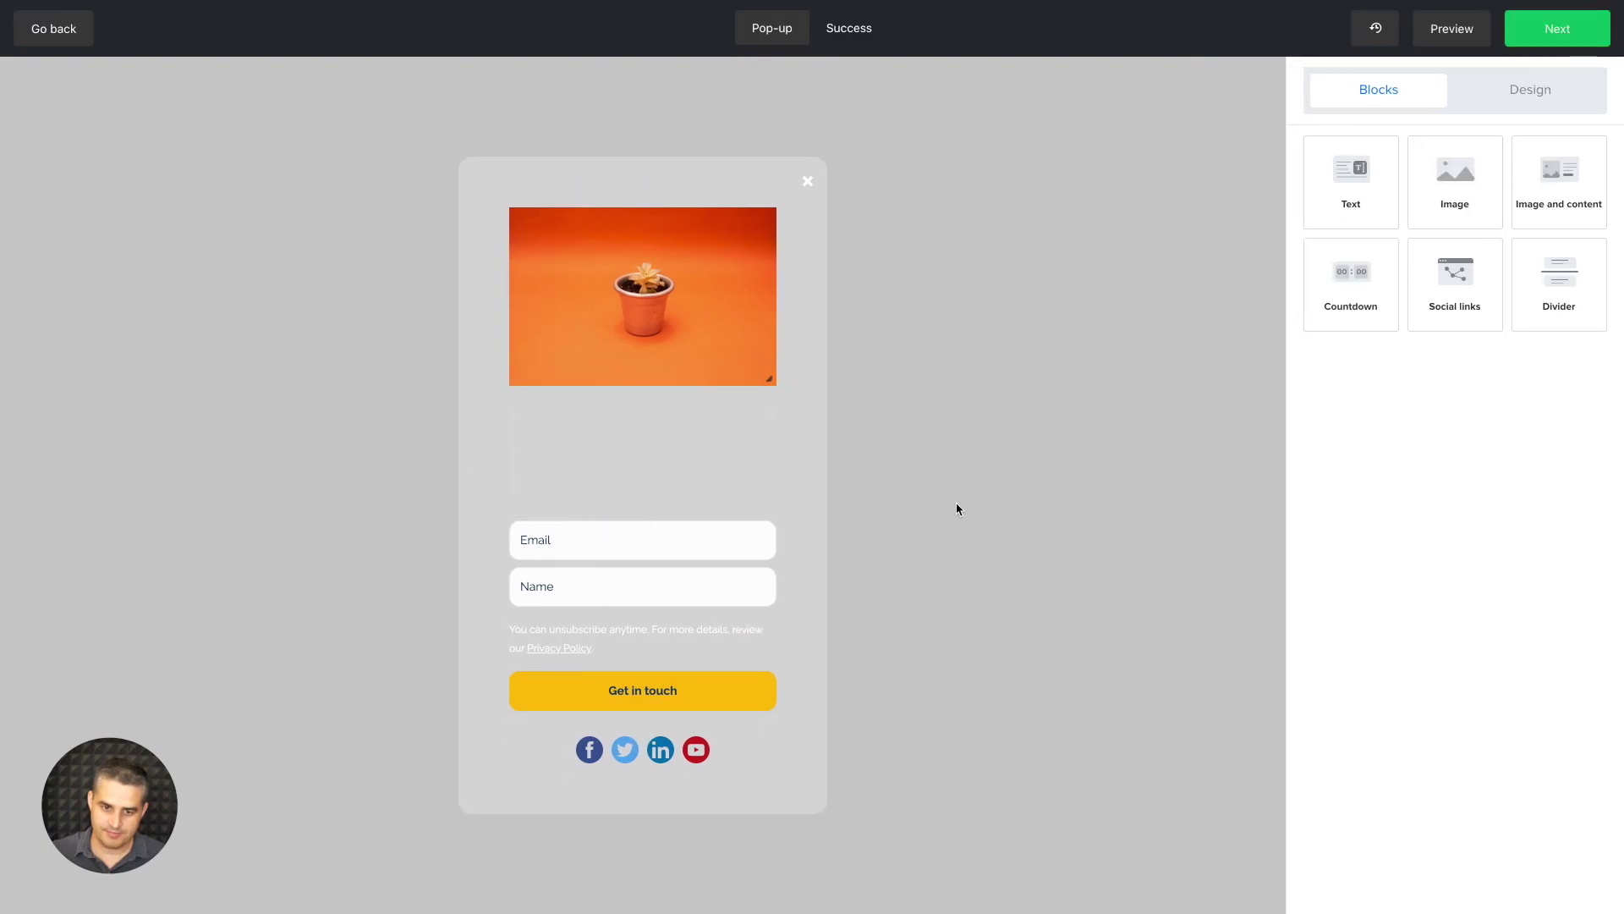